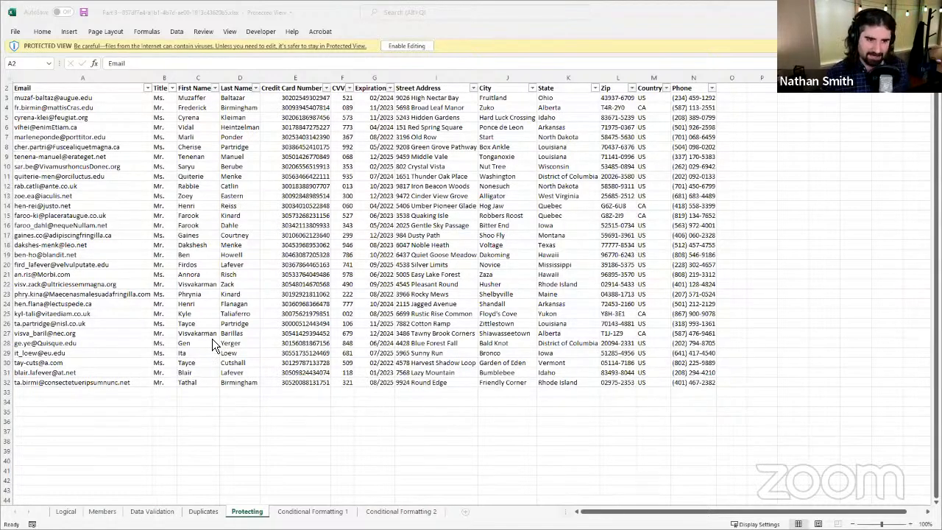
# Step: Enable editing of the protected workbook and go to the Logical sheet
pyautogui.click(408, 46)
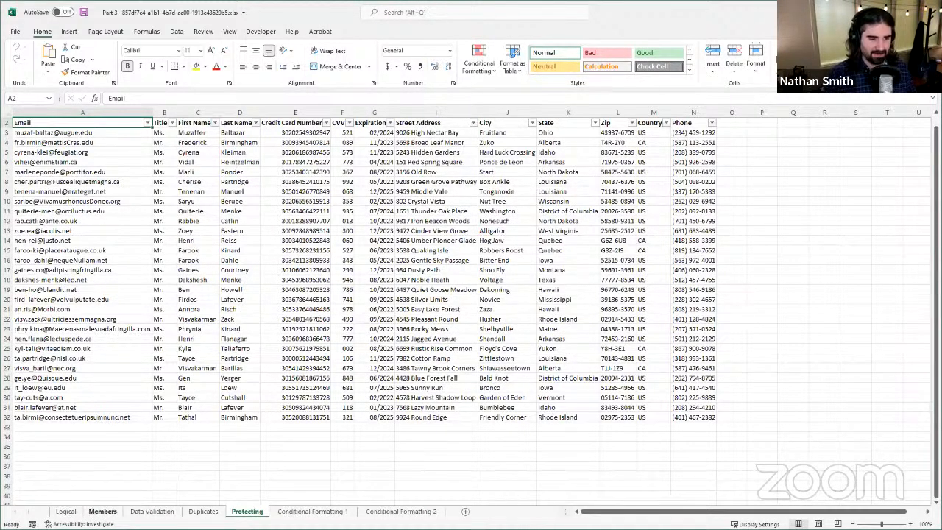
pyautogui.click(72, 512)
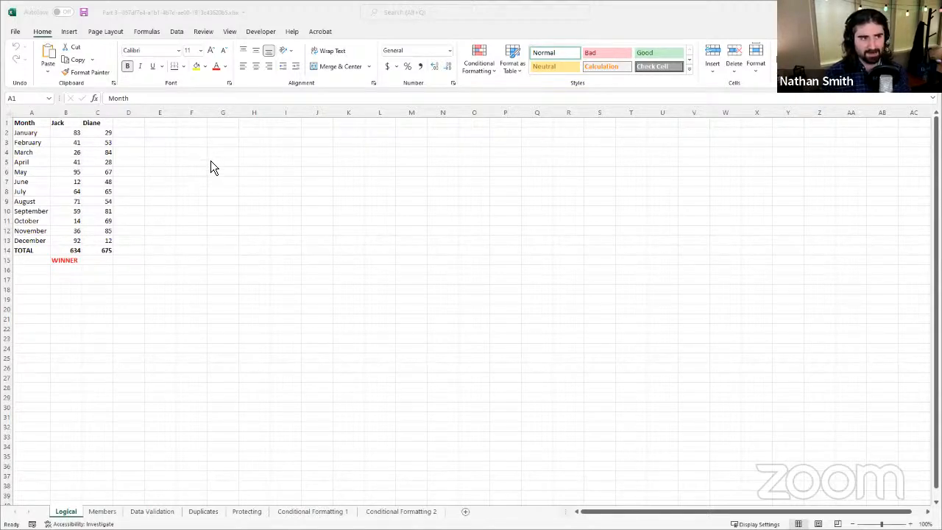
pyautogui.moveTo(190, 153); pyautogui.dragTo(301, 280)
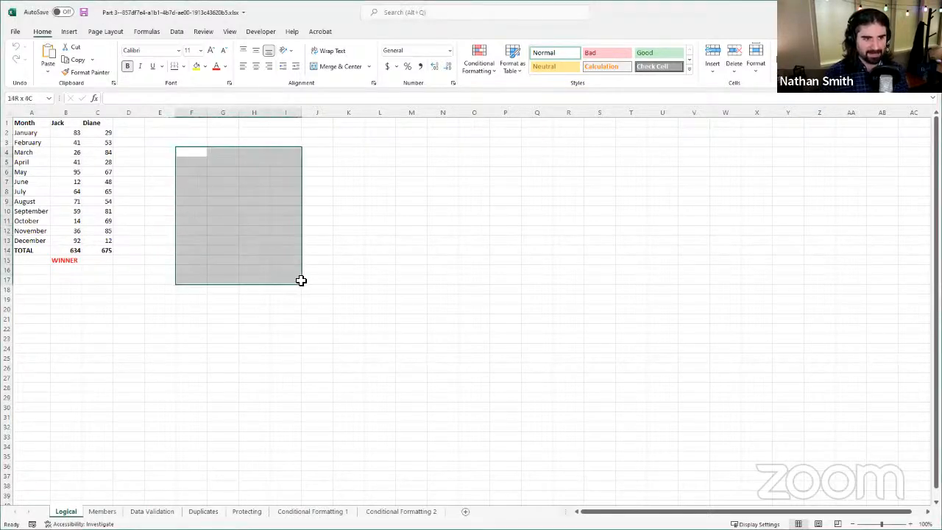
pyautogui.moveTo(196, 143); pyautogui.dragTo(193, 386)
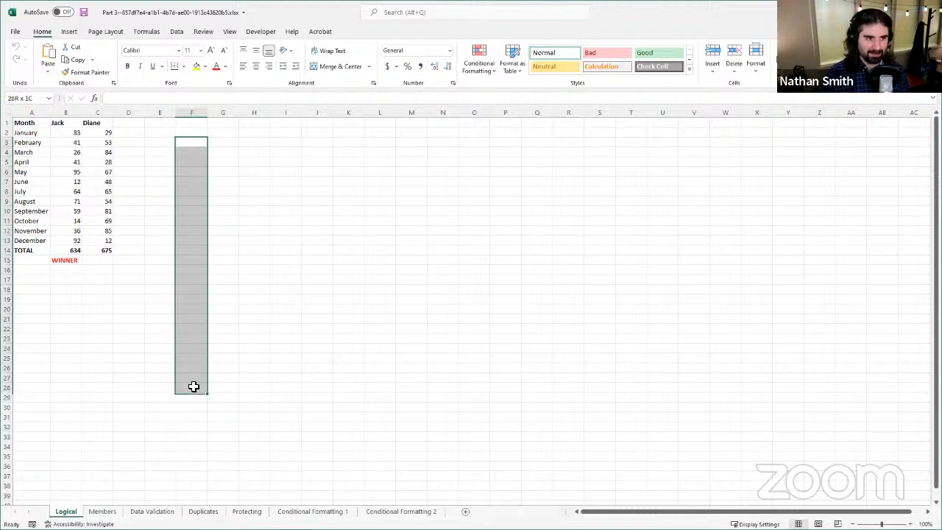
pyautogui.moveTo(177, 143); pyautogui.dragTo(315, 145)
pyautogui.click(216, 201)
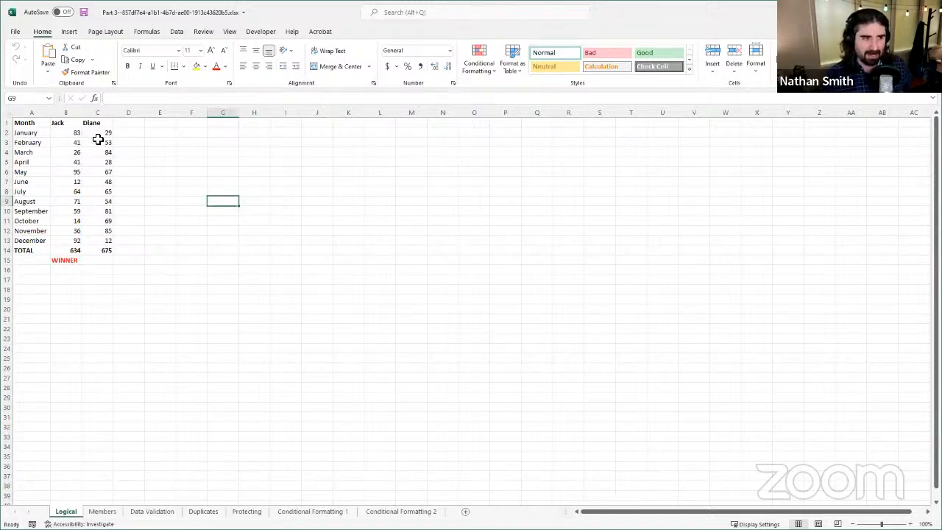
pyautogui.click(191, 144)
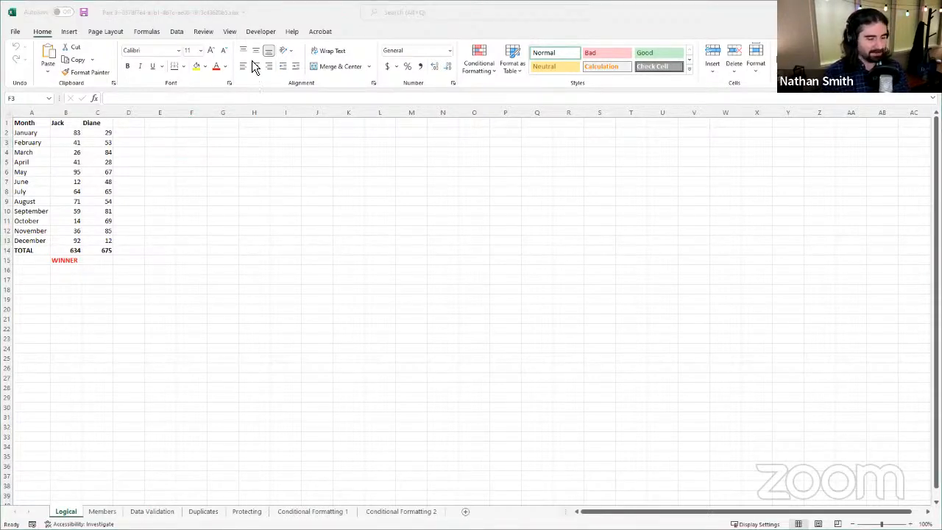
pyautogui.click(197, 145)
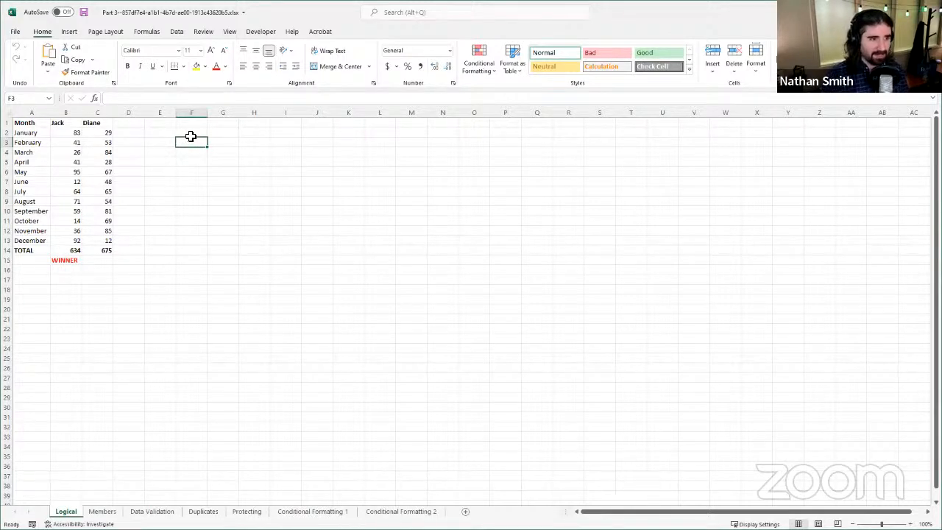
pyautogui.moveTo(192, 144); pyautogui.dragTo(309, 219)
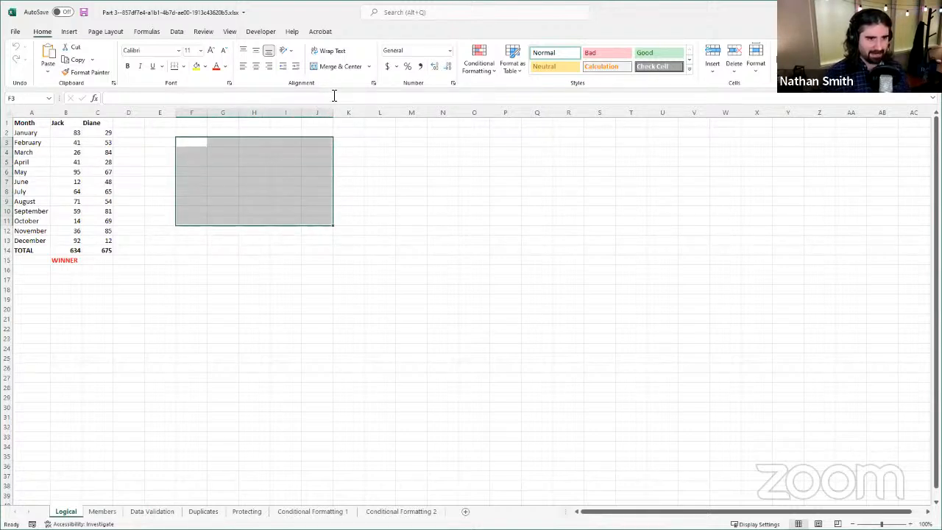
pyautogui.click(190, 150)
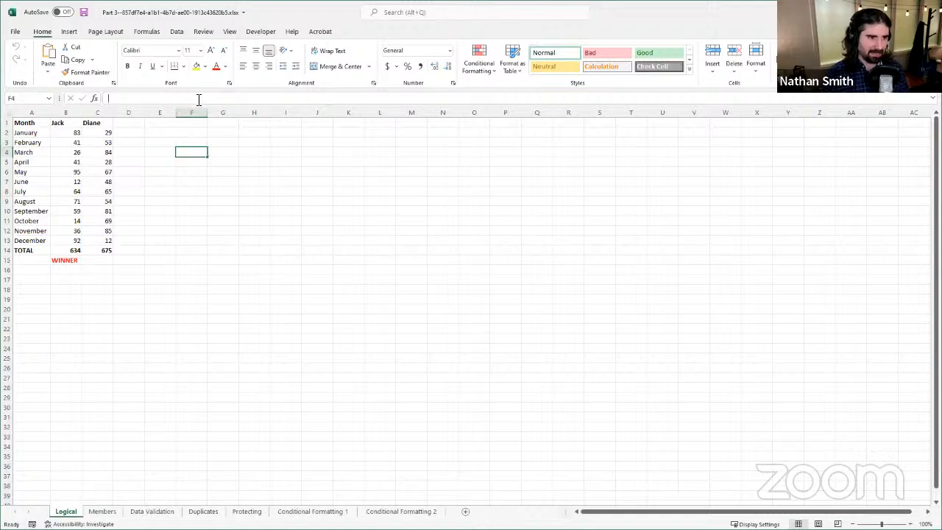
pyautogui.click(199, 98)
pyautogui.write('F')
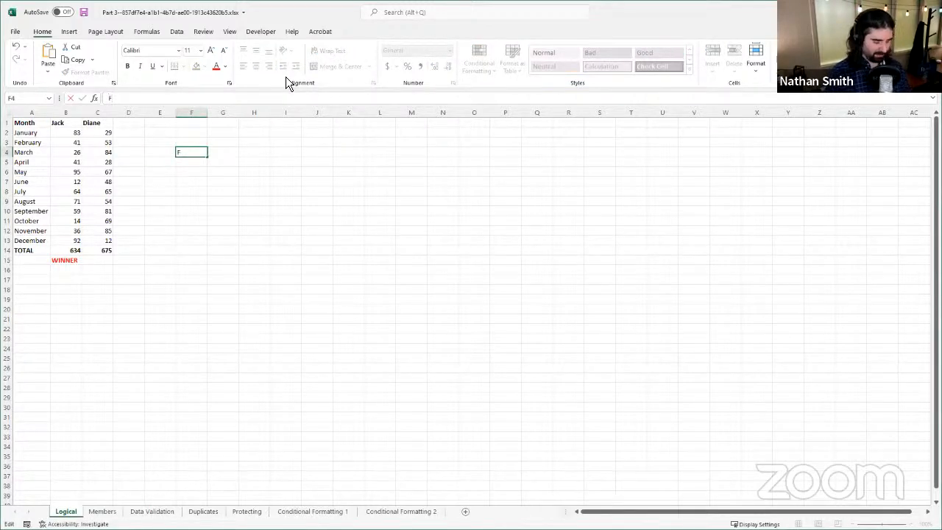
pyautogui.write('3')
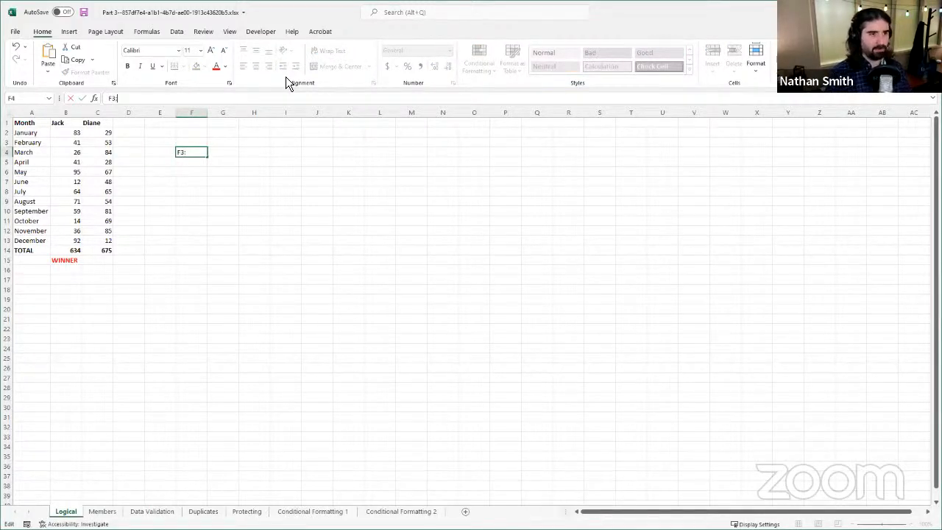
pyautogui.write(':J11')
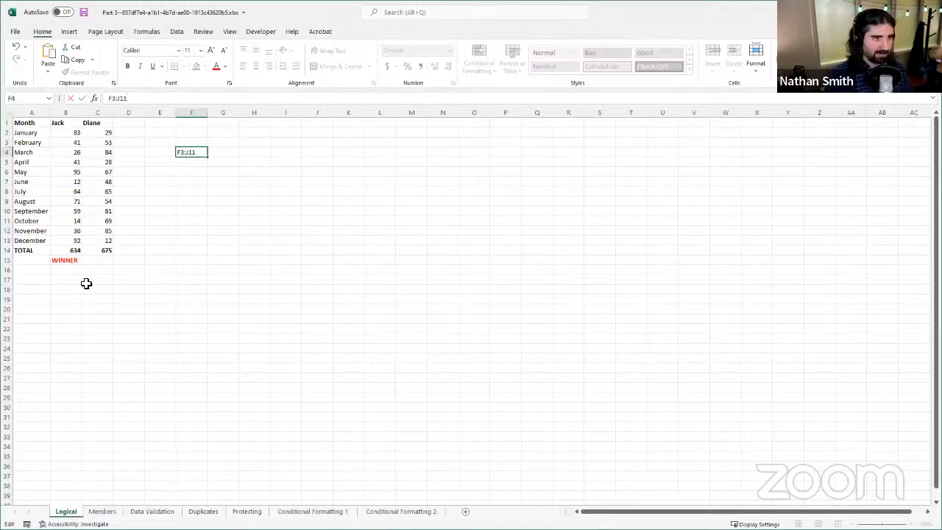
pyautogui.click(68, 99)
pyautogui.click(200, 220)
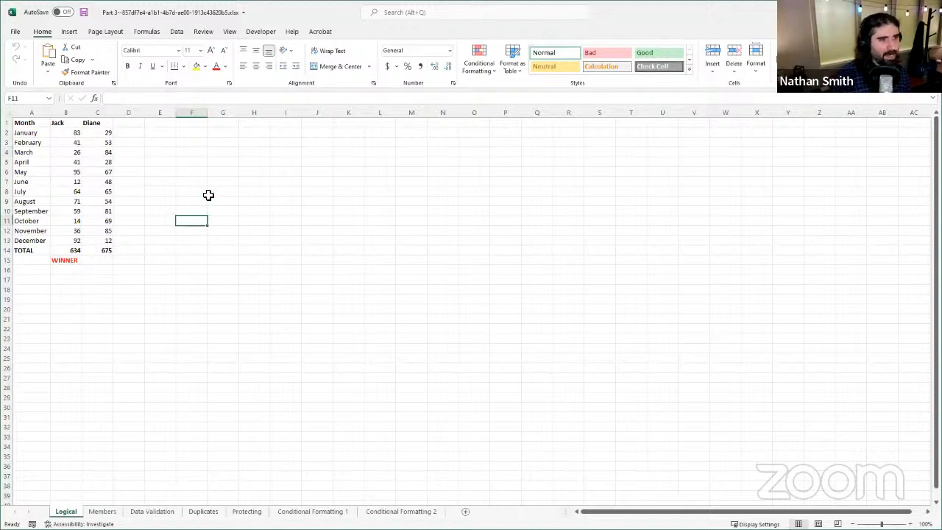
pyautogui.click(207, 160)
pyautogui.click(192, 144)
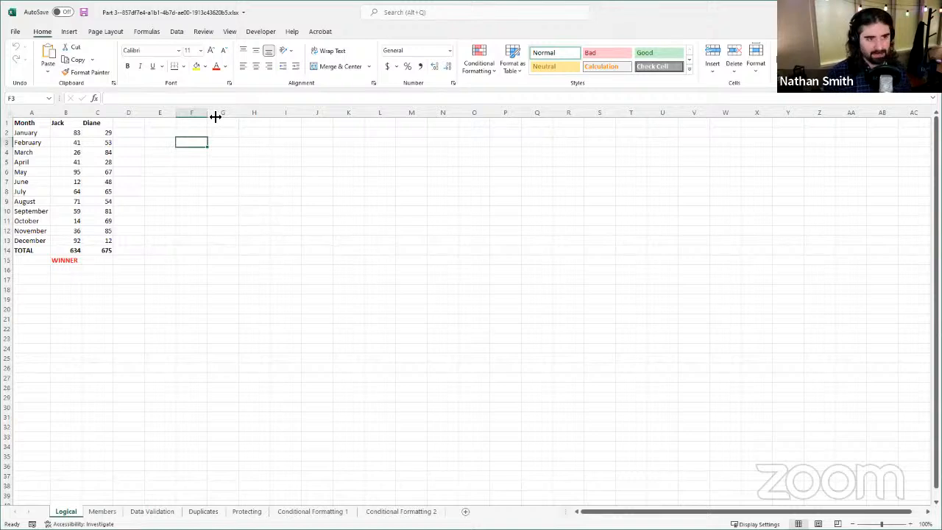
pyautogui.click(177, 99)
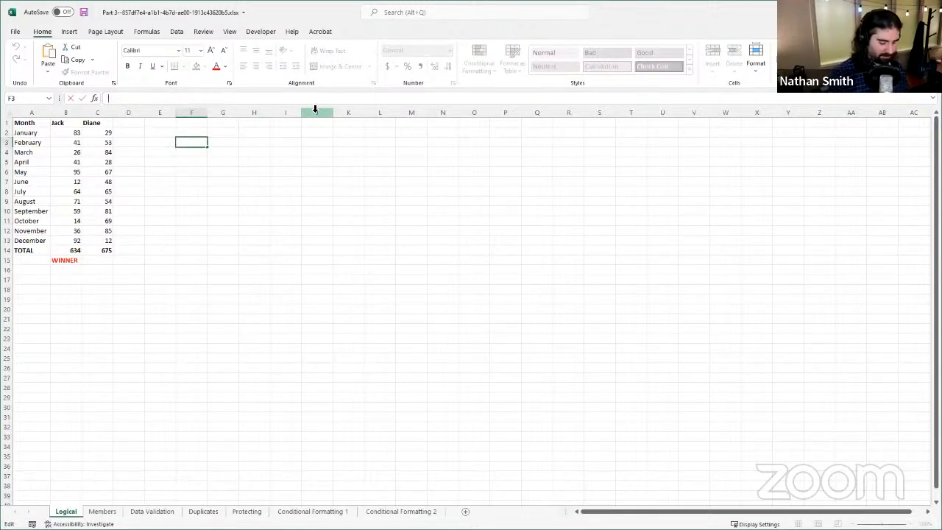
pyautogui.write('=')
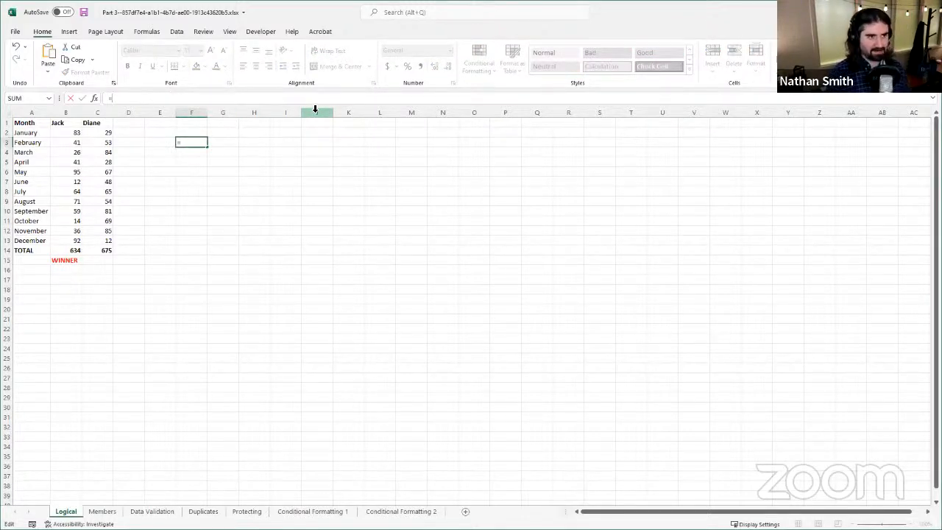
pyautogui.write('SUM')
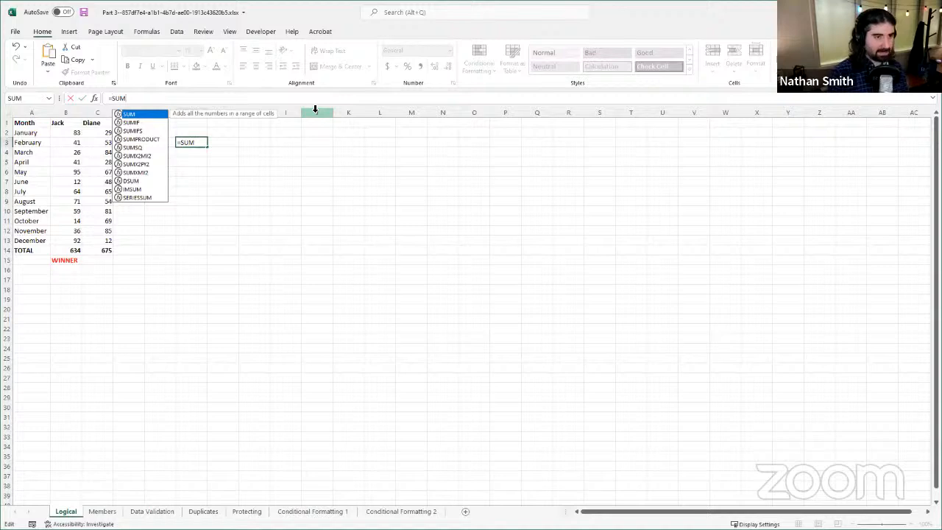
pyautogui.write('(')
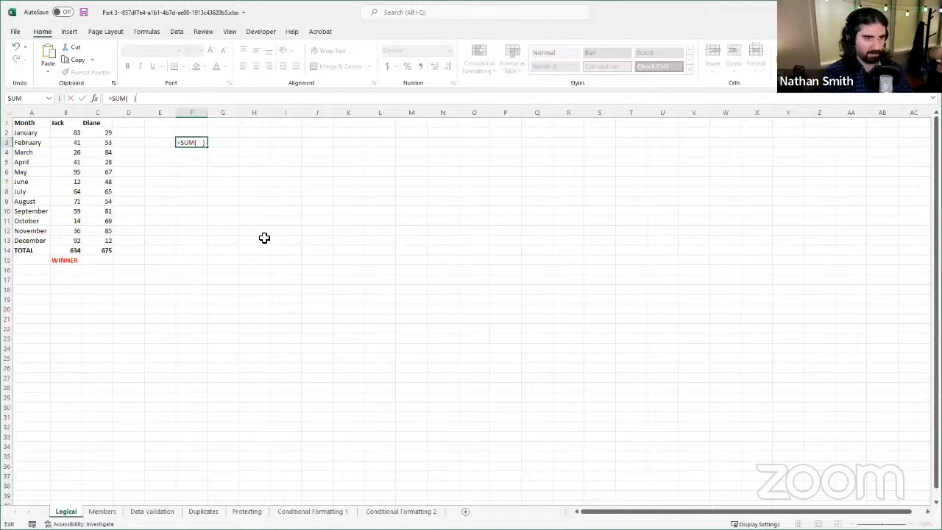
pyautogui.press('Escape')
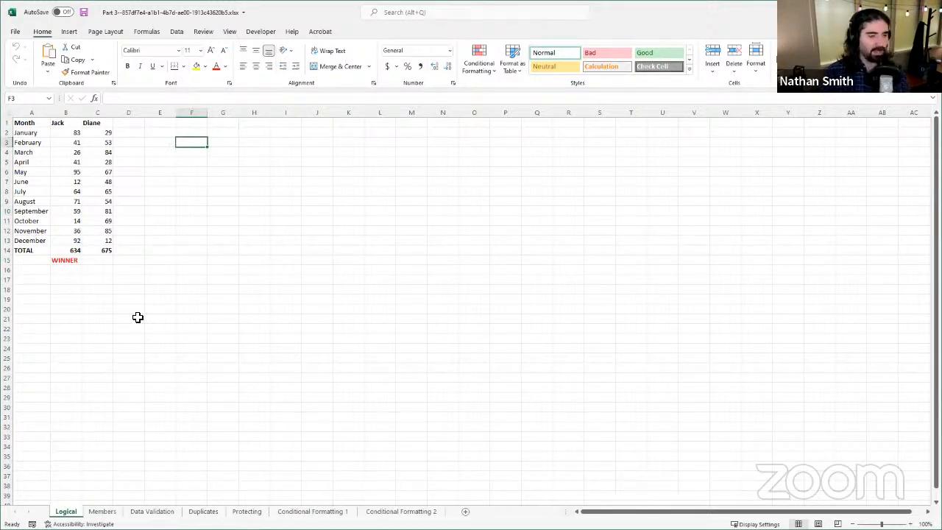
# Step: Inspect the formulas behind the two column totals in cells B14 and C14
pyautogui.click(95, 260)
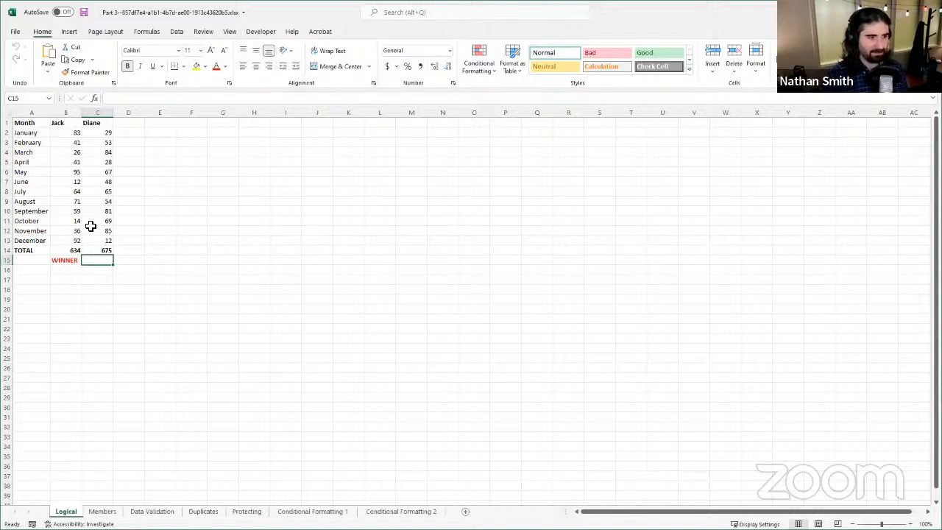
pyautogui.click(78, 251)
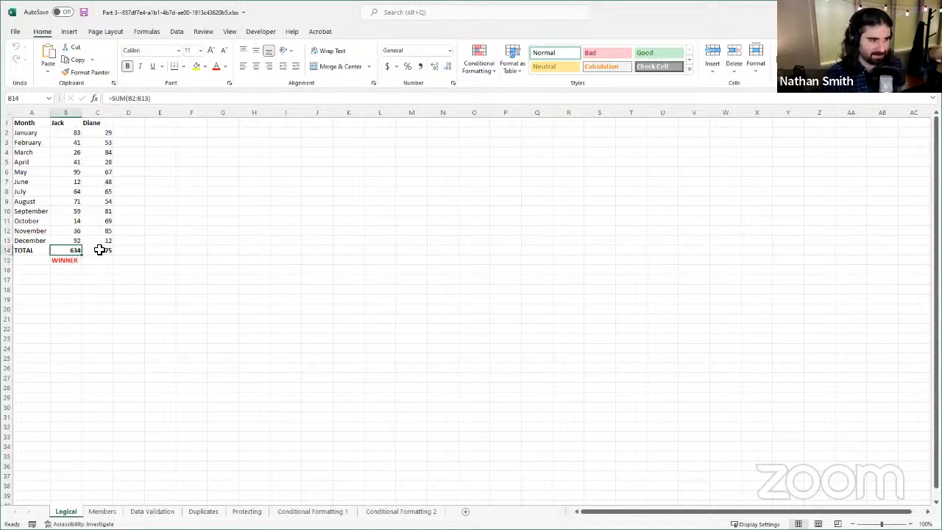
pyautogui.click(100, 250)
pyautogui.click(78, 252)
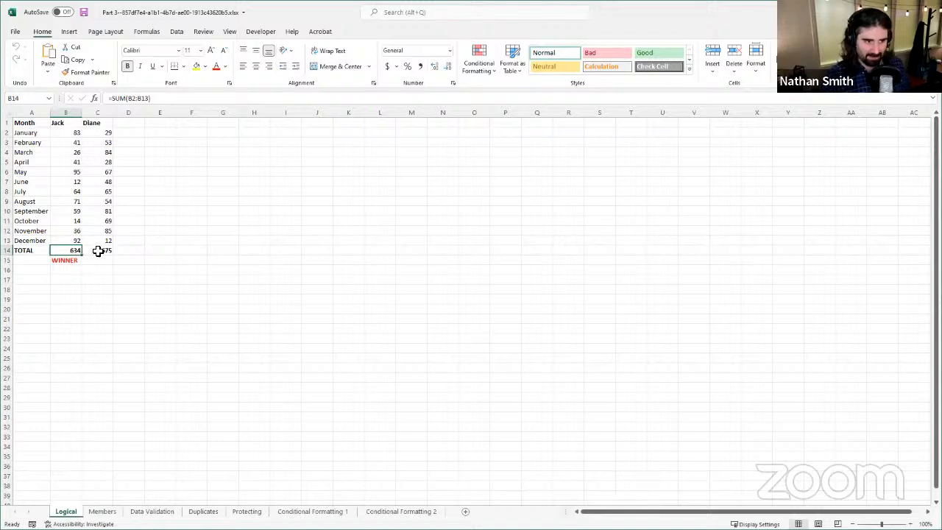
pyautogui.click(99, 251)
pyautogui.click(78, 250)
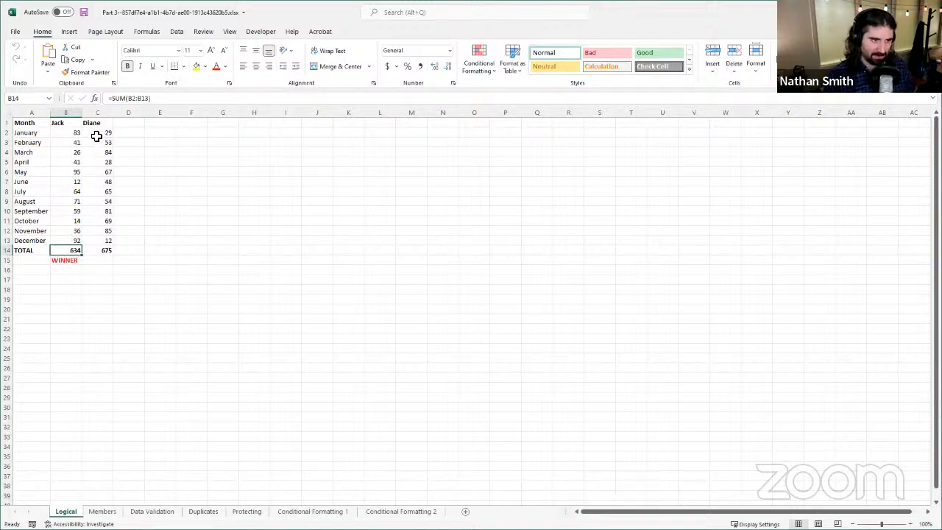
pyautogui.click(99, 251)
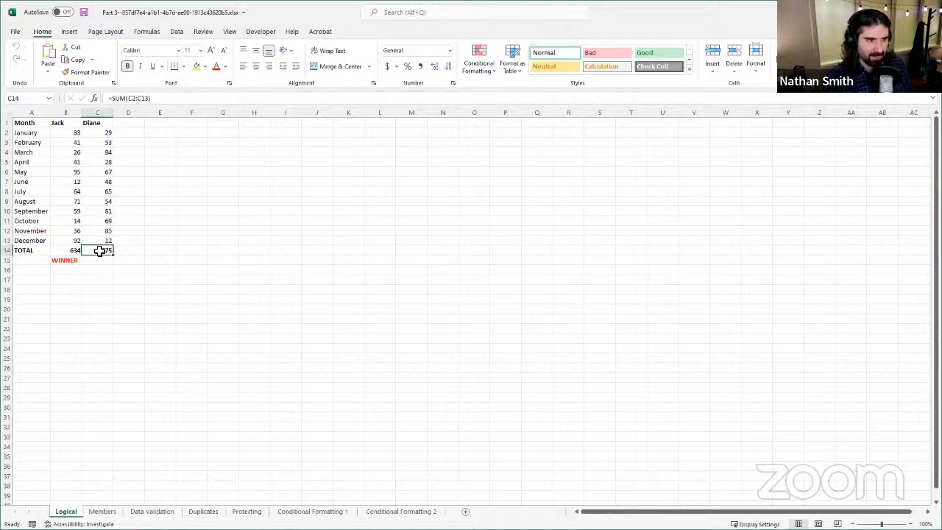
# Step: Start an IF formula in cell C15 with the logical test B14>C14
pyautogui.click(107, 260)
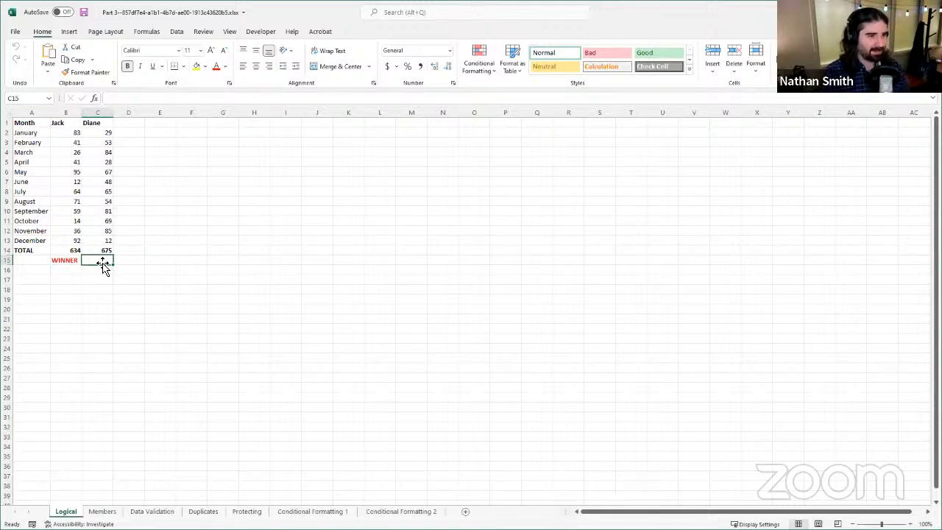
pyautogui.click(137, 100)
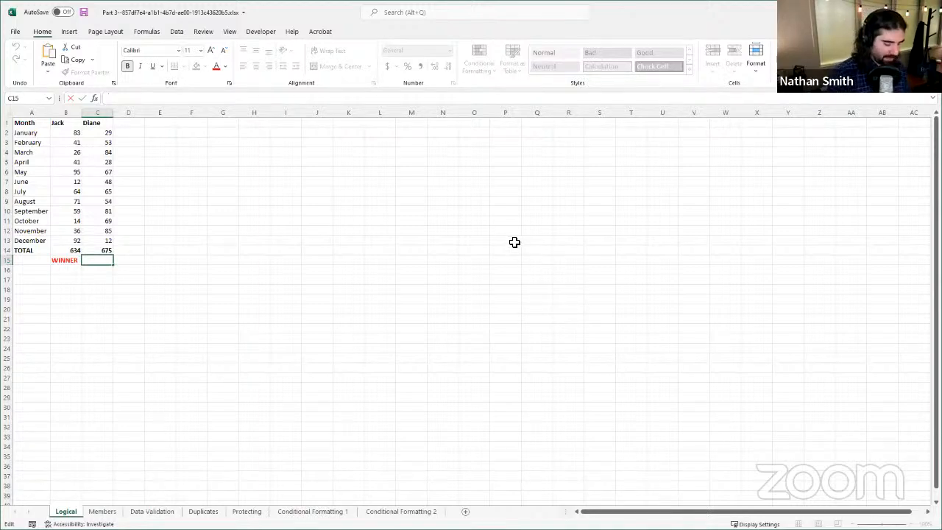
pyautogui.write('=')
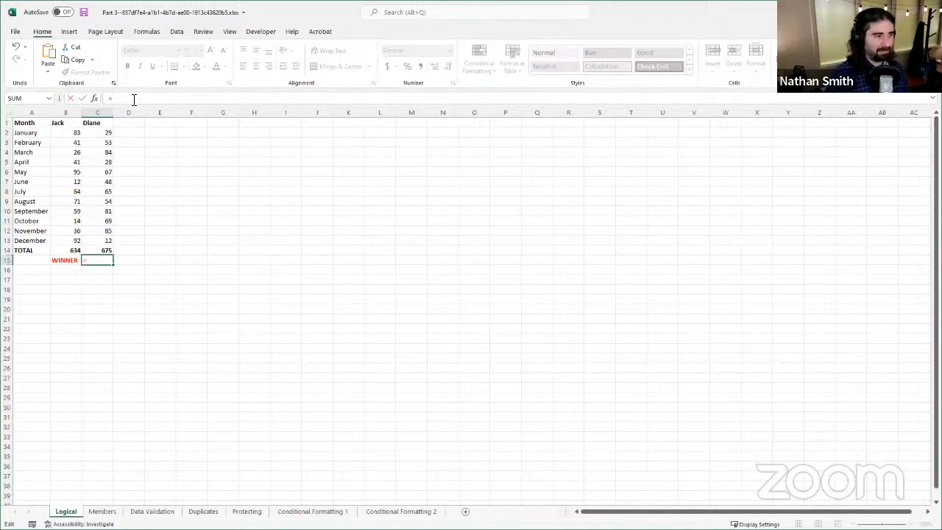
pyautogui.write('IF')
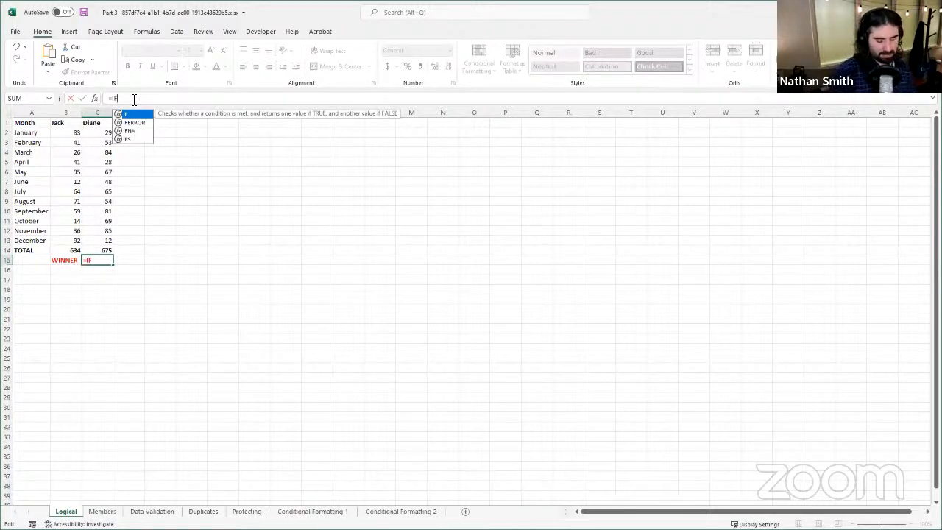
pyautogui.write('(')
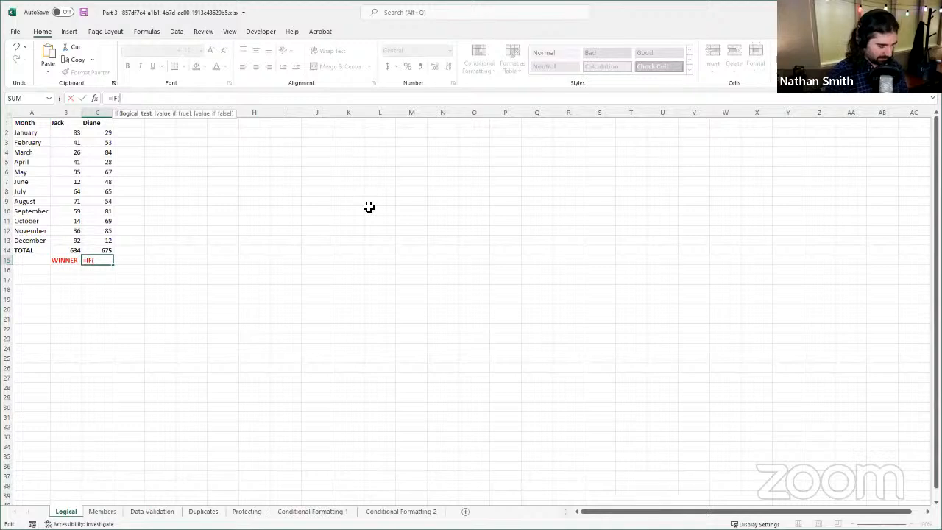
pyautogui.write('B14')
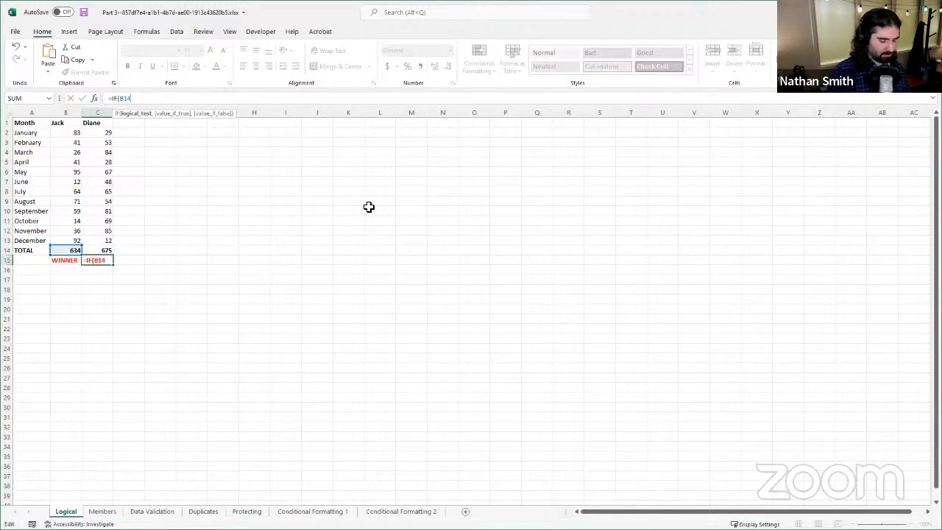
pyautogui.write('>')
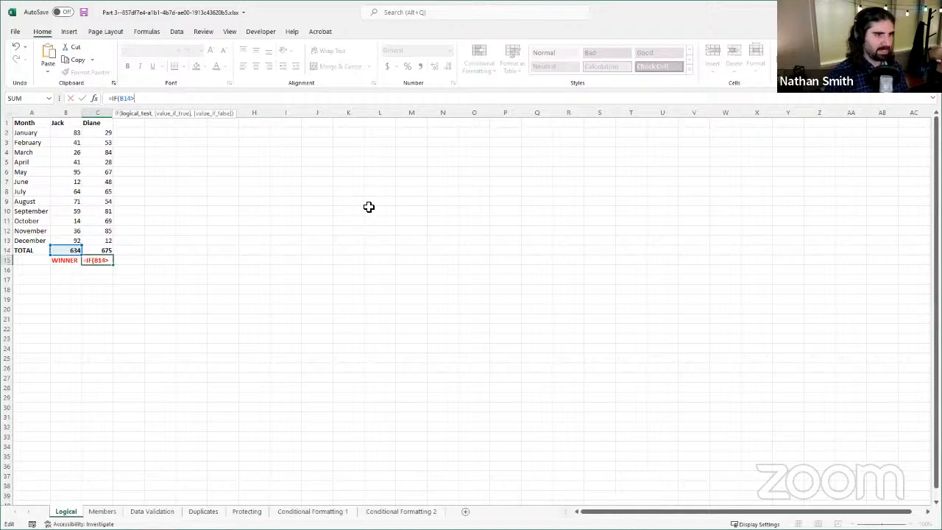
pyautogui.write('C14')
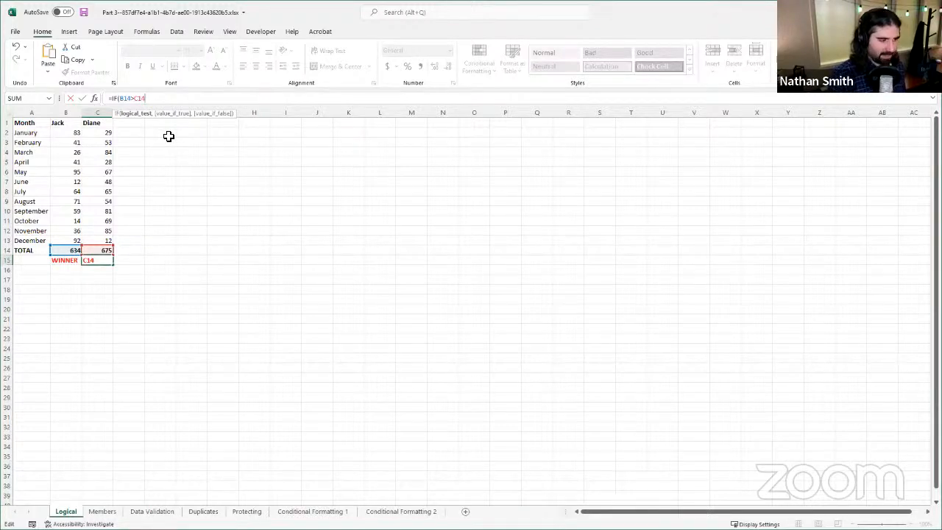
# Step: Complete the C15 formula to return column B's header name when true and column C's header name when false, both as quoted text
pyautogui.write(', "Jack')
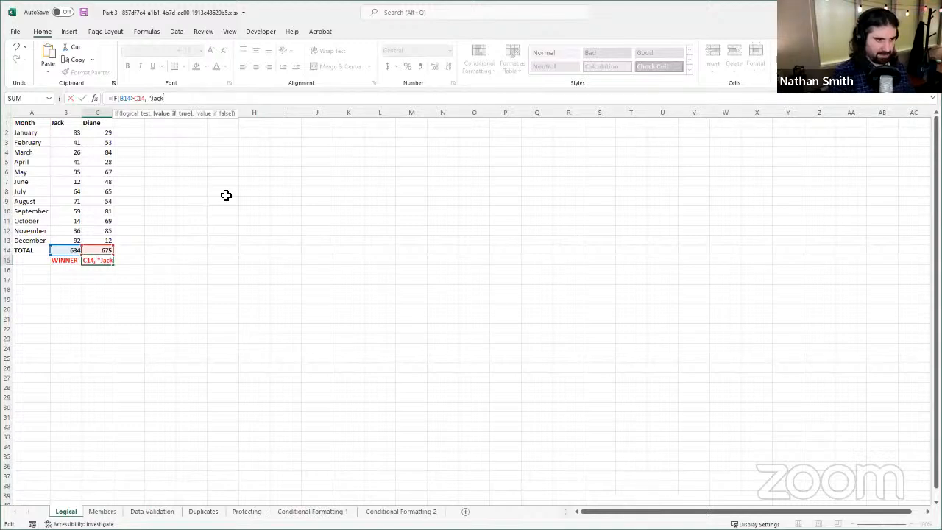
pyautogui.write('"')
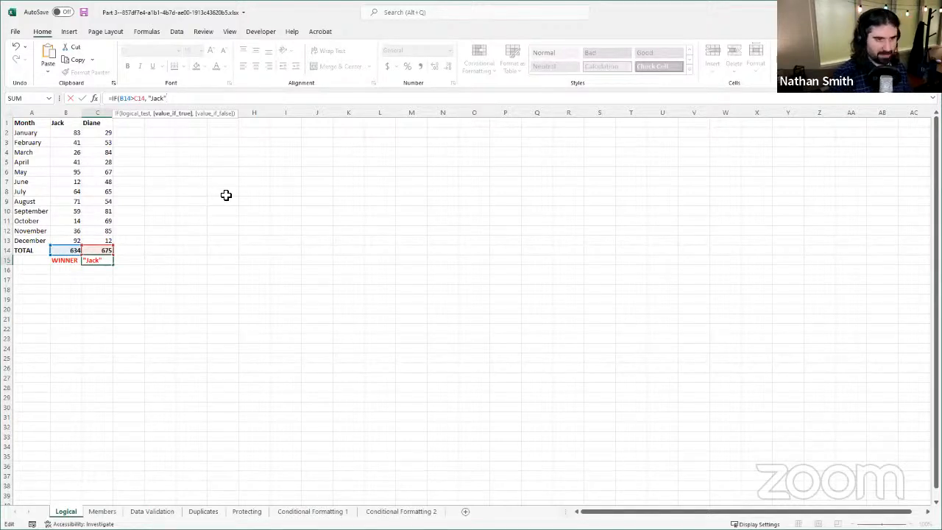
pyautogui.write(',')
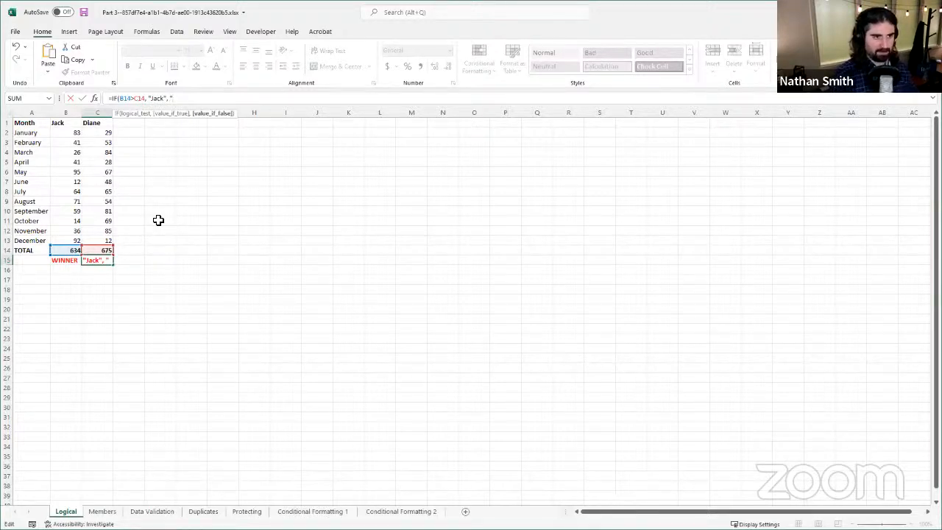
pyautogui.write('Diane"')
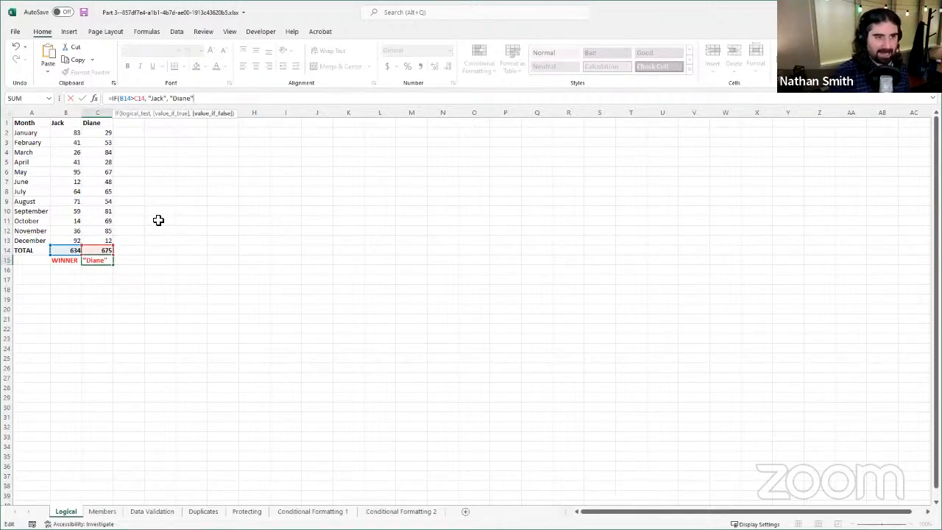
pyautogui.write(')')
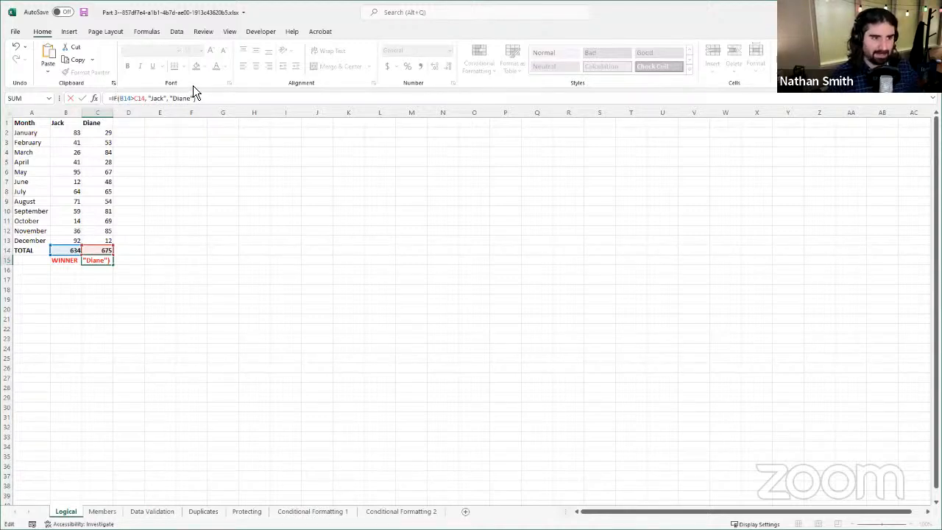
# Step: Check the logical test, true value and false value of the IF formula in C15 and commit it
pyautogui.click(143, 99)
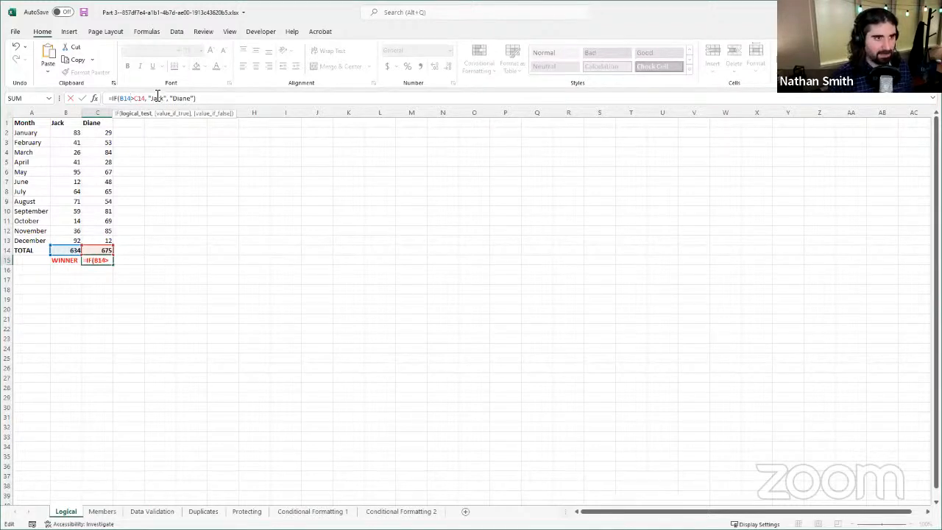
pyautogui.click(171, 99)
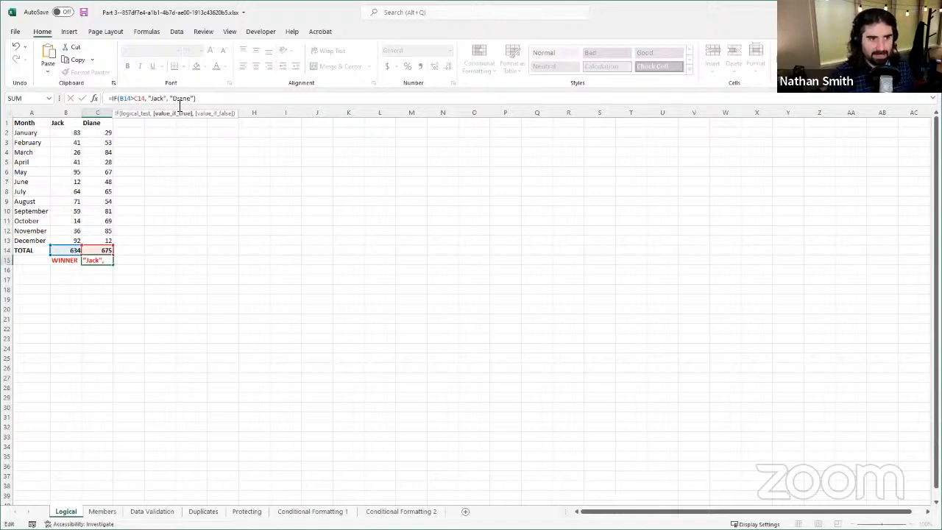
pyautogui.click(179, 101)
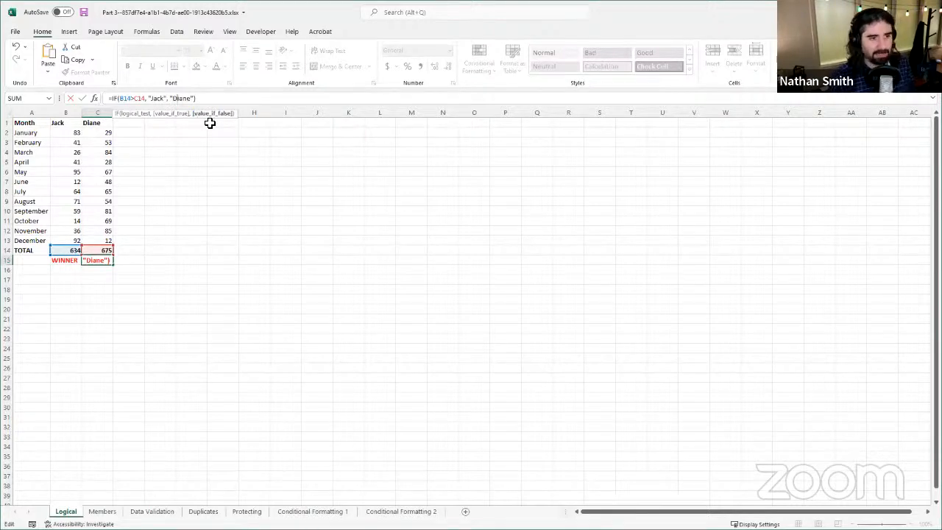
pyautogui.click(82, 98)
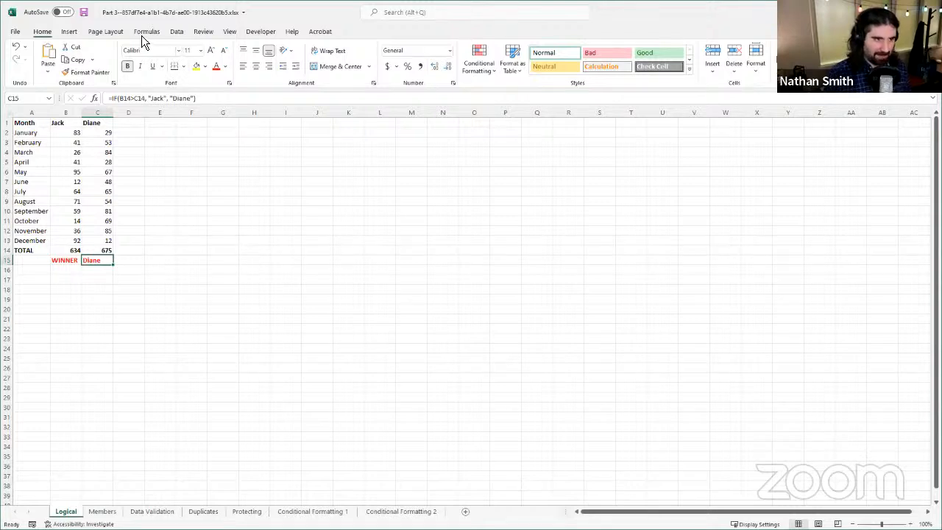
# Step: Overwrite the total in C14 with 634 to test the formula with equal totals
pyautogui.click(101, 251)
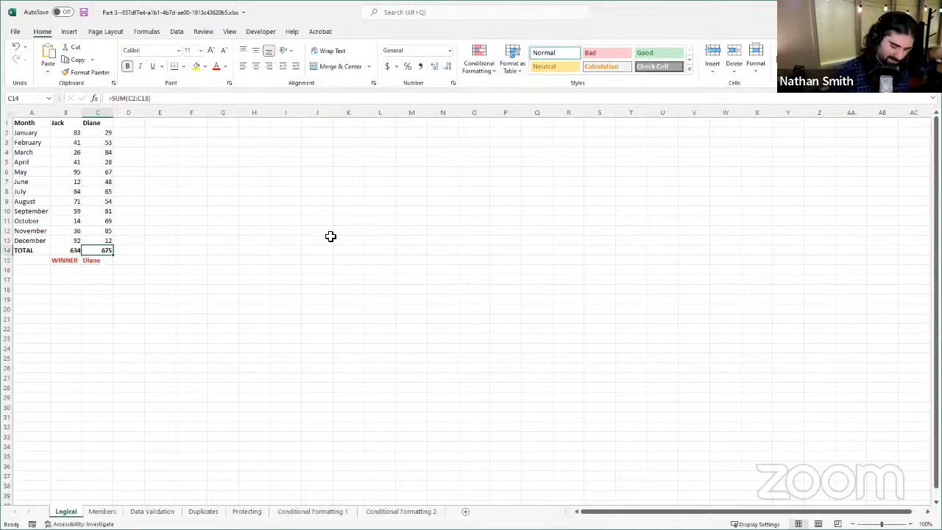
pyautogui.write('634')
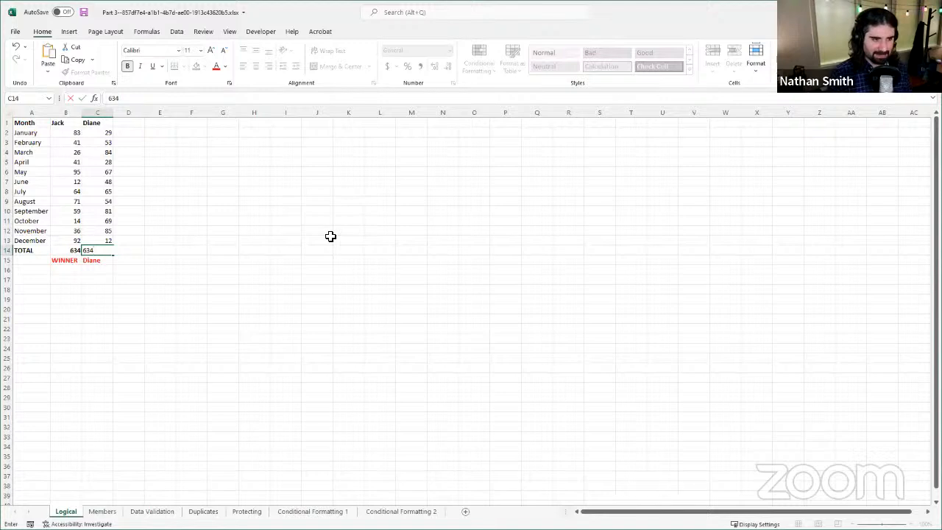
pyautogui.press('Return')
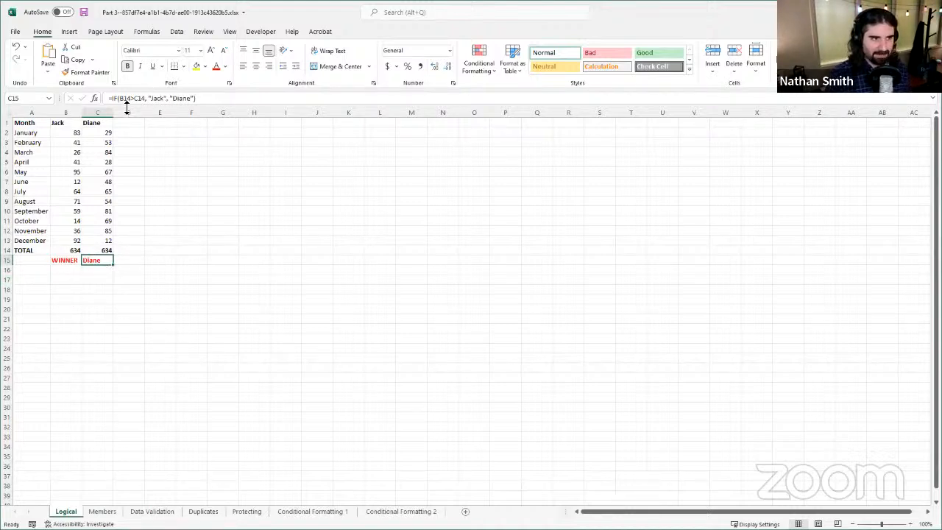
# Step: Examine the comparison operator in the logical test of the C15 formula
pyautogui.click(199, 98)
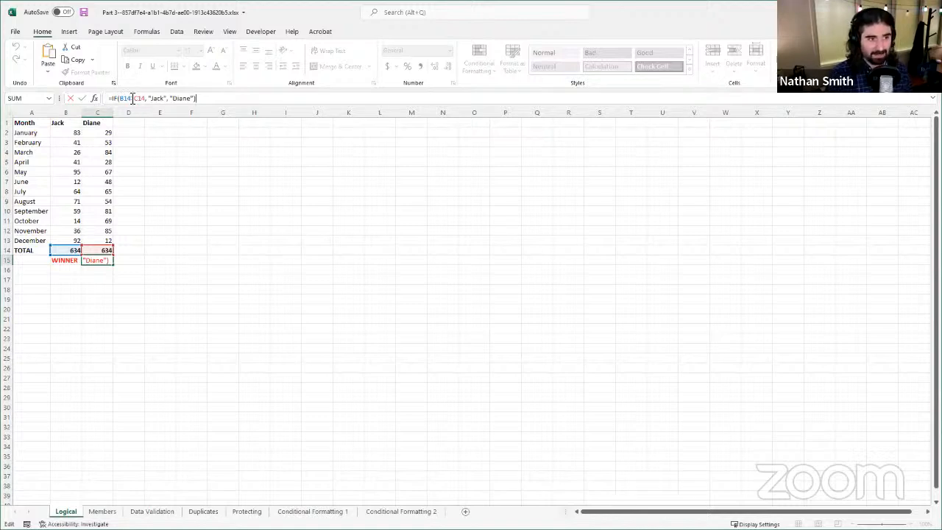
pyautogui.click(132, 98)
pyautogui.write('>')
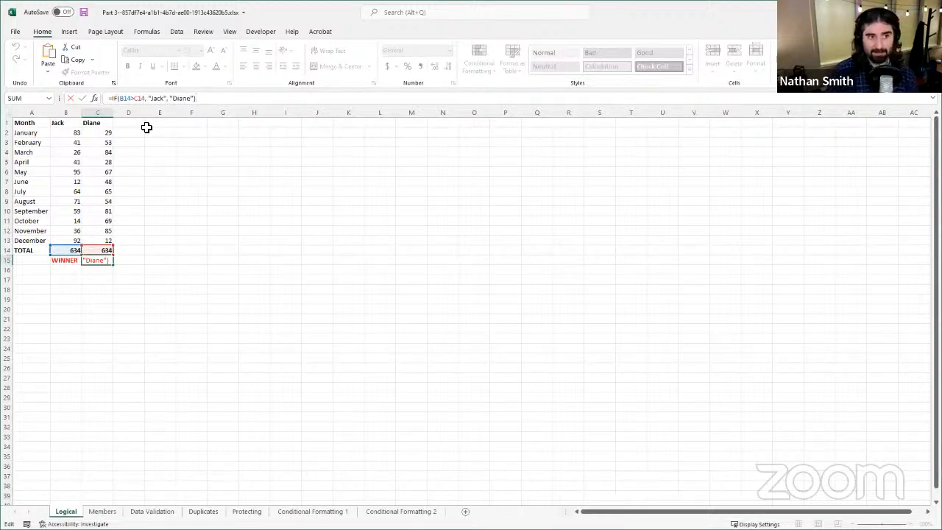
pyautogui.click(84, 99)
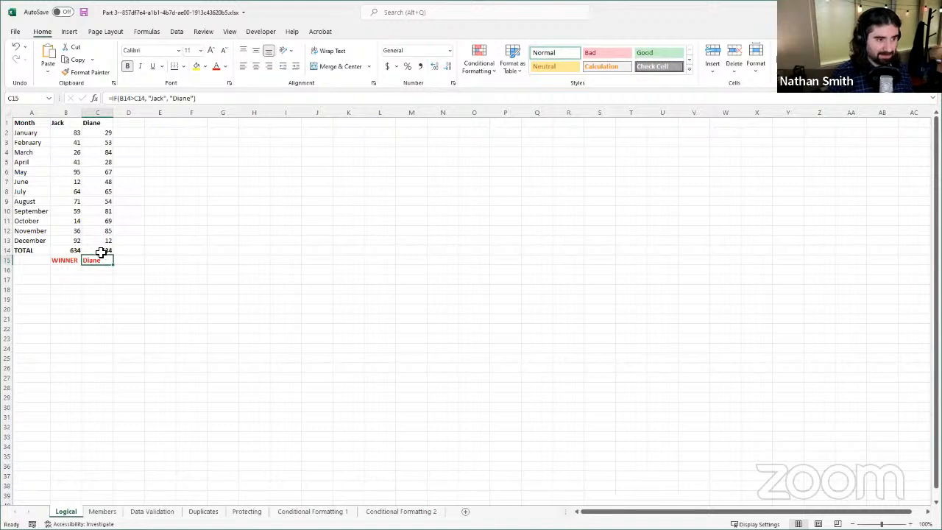
# Step: Set the total in C14 to 633 to test the formula with column B's total higher
pyautogui.click(101, 252)
pyautogui.write('3')
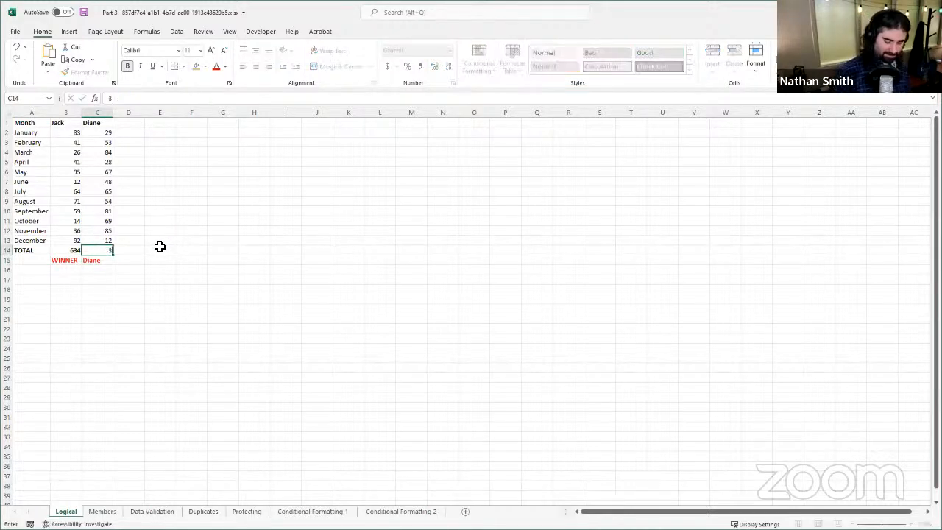
pyautogui.write('633')
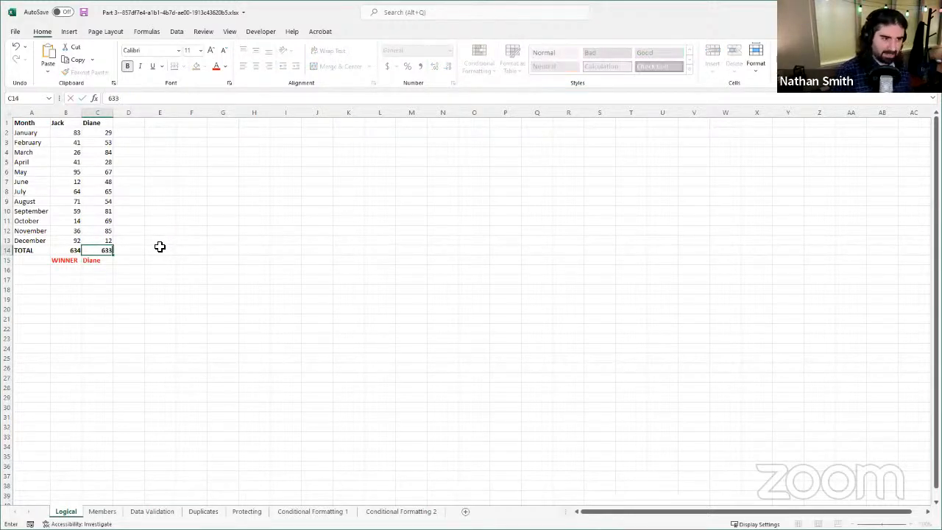
pyautogui.press('Return')
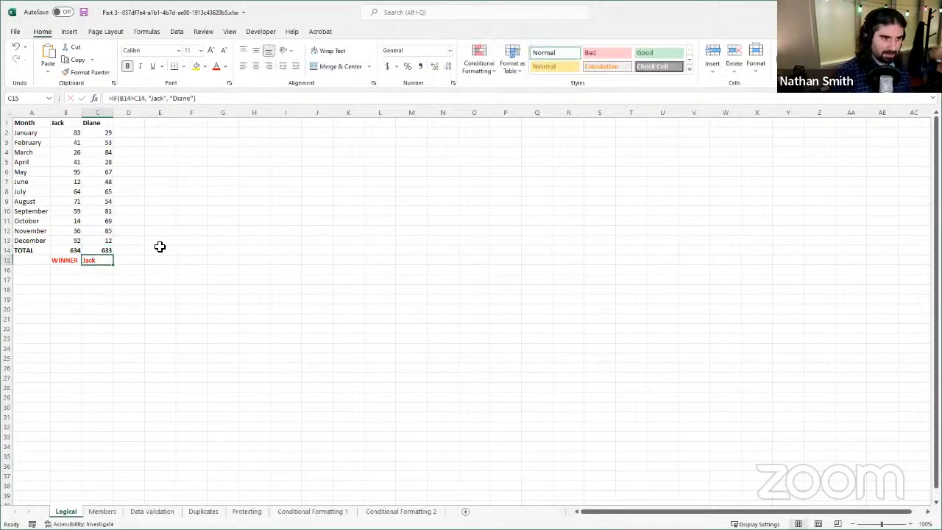
pyautogui.click(105, 251)
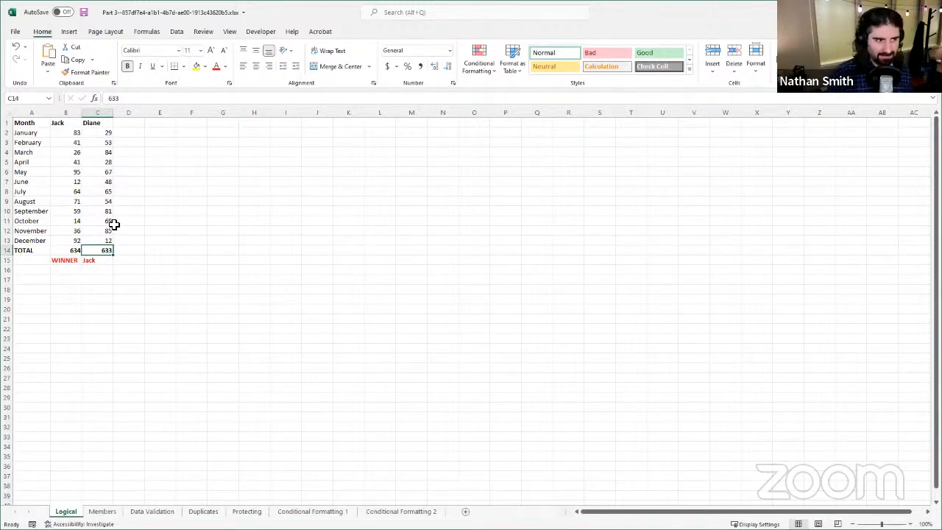
# Step: Insert an outer IF before the existing IF in the C15 formula, with the logical test B14=C14
pyautogui.click(105, 260)
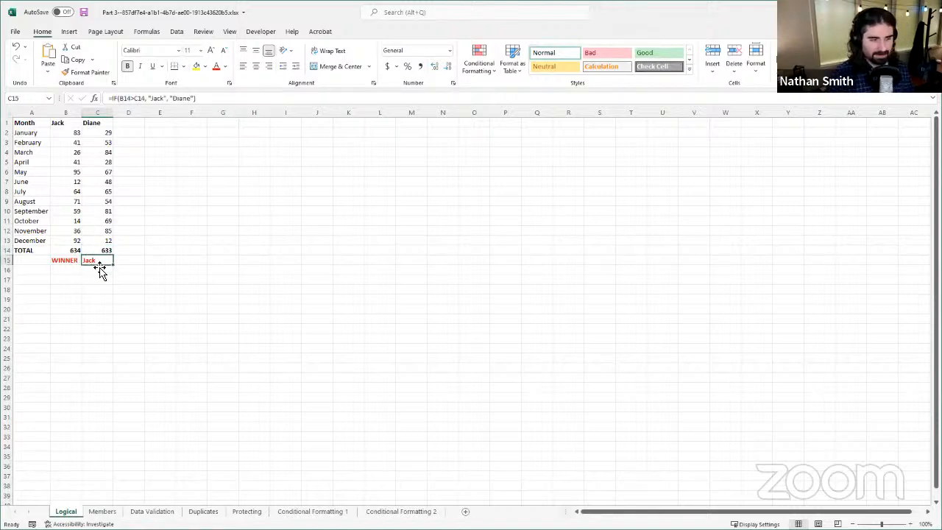
pyautogui.click(114, 98)
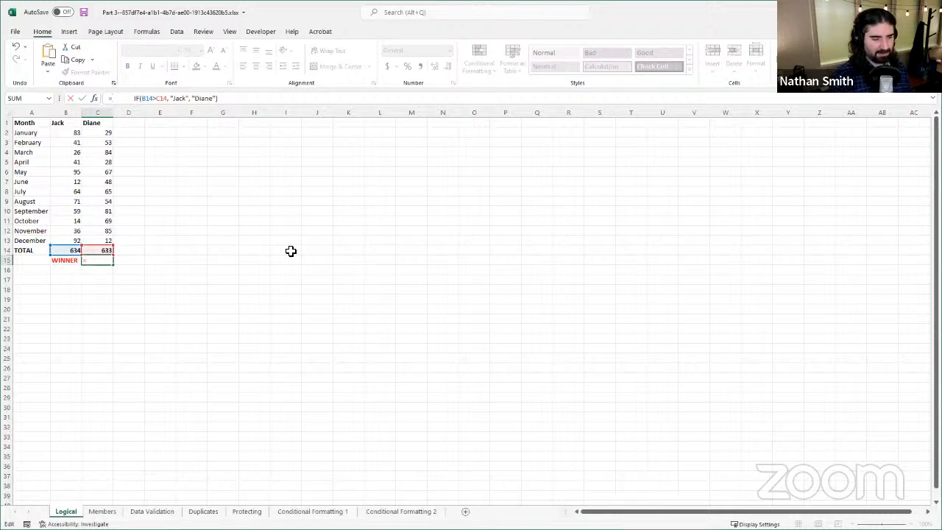
pyautogui.write('IF')
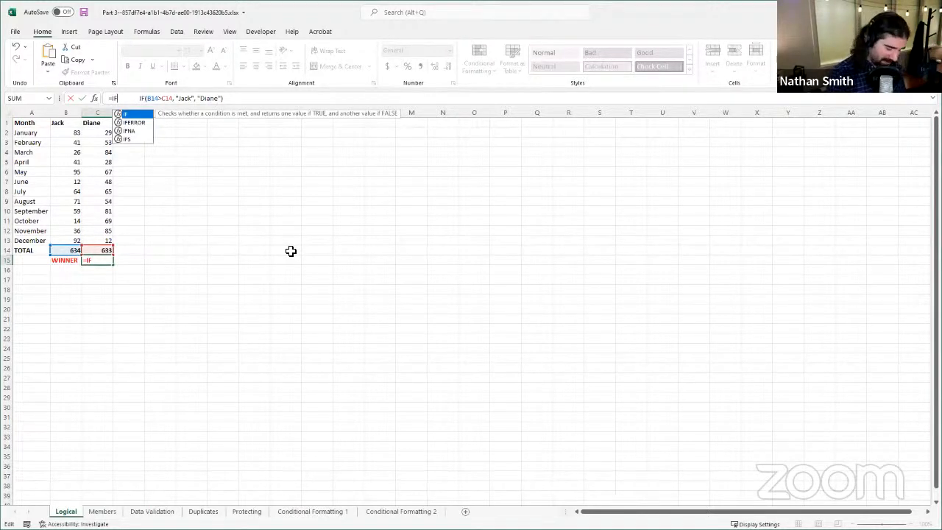
pyautogui.write('(')
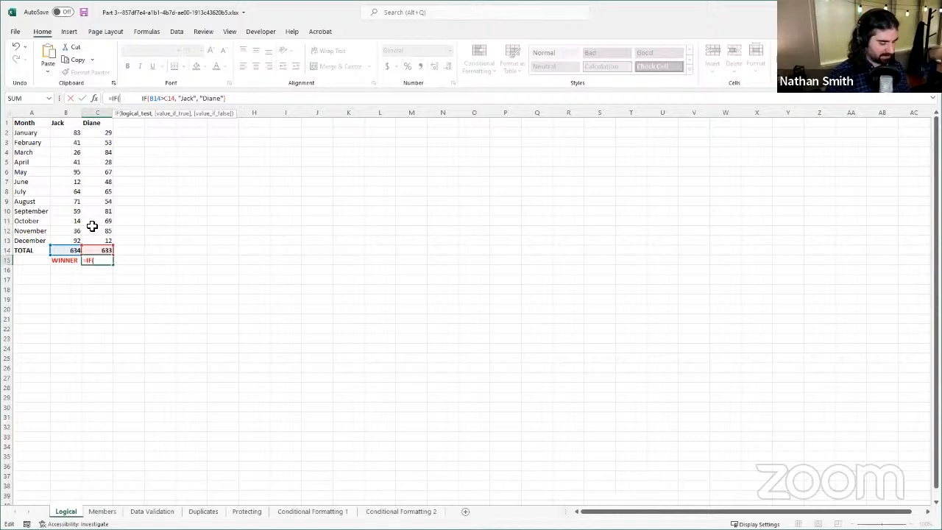
pyautogui.write('c1')
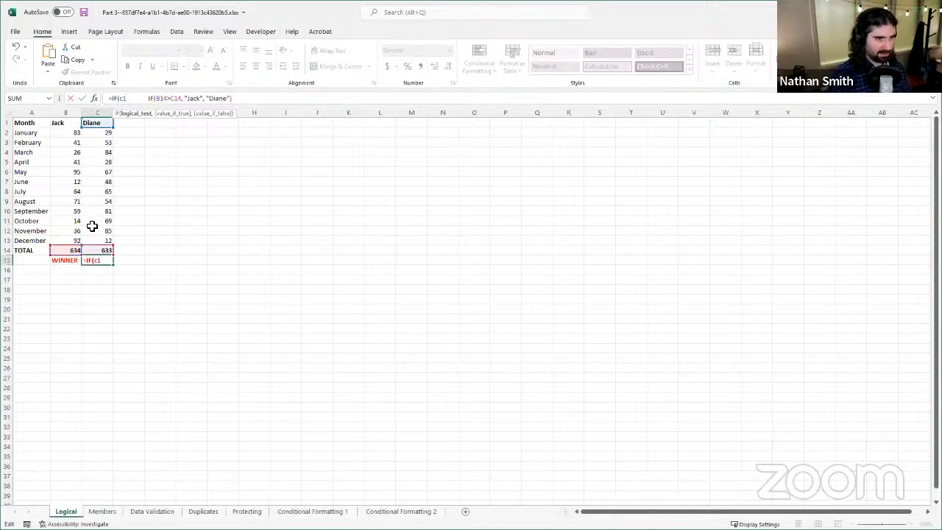
pyautogui.press('BackSpace')
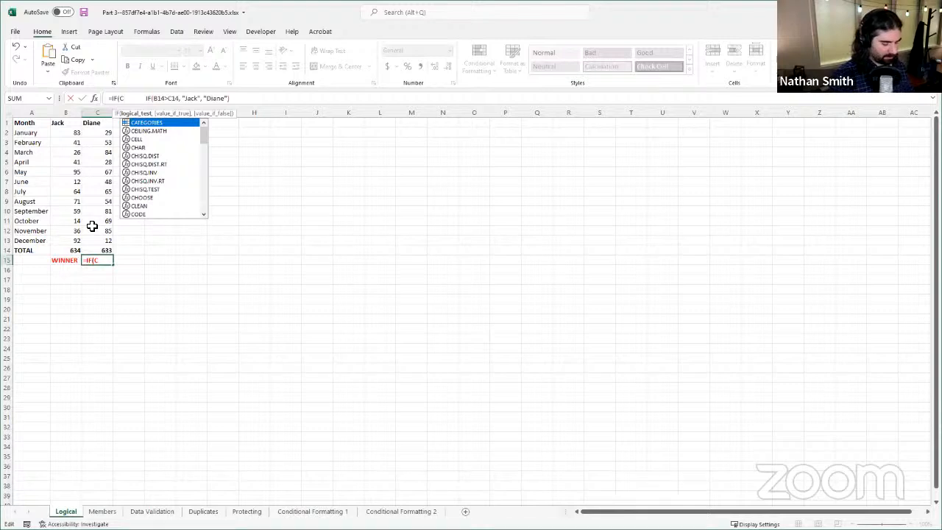
pyautogui.press('BackSpace')
pyautogui.write('B14>')
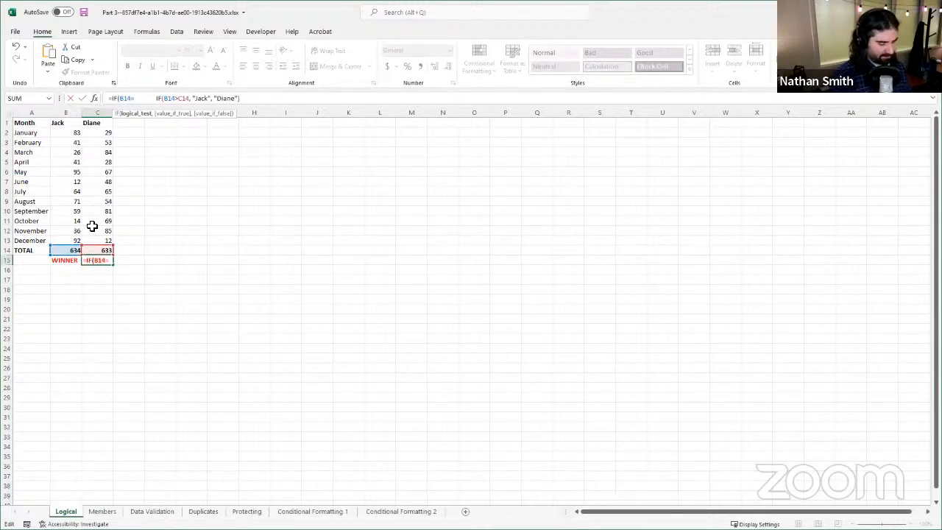
pyautogui.write('C14')
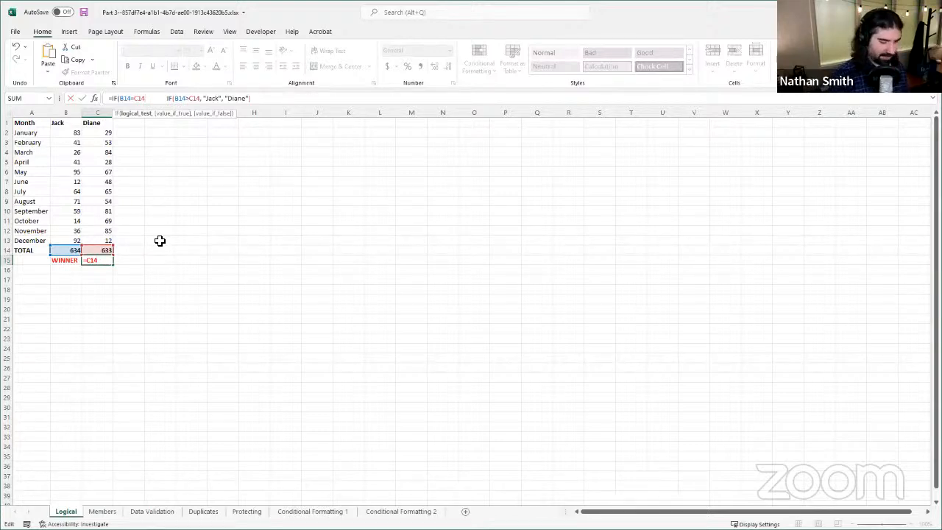
# Step: Give the outer IF in C15 the text "Tie" as its value if true
pyautogui.write(',')
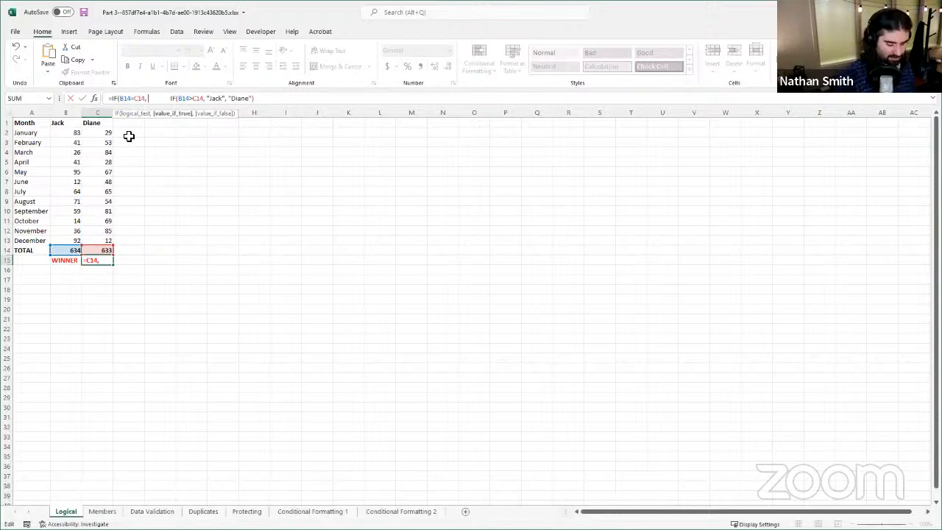
pyautogui.write('  "Tie')
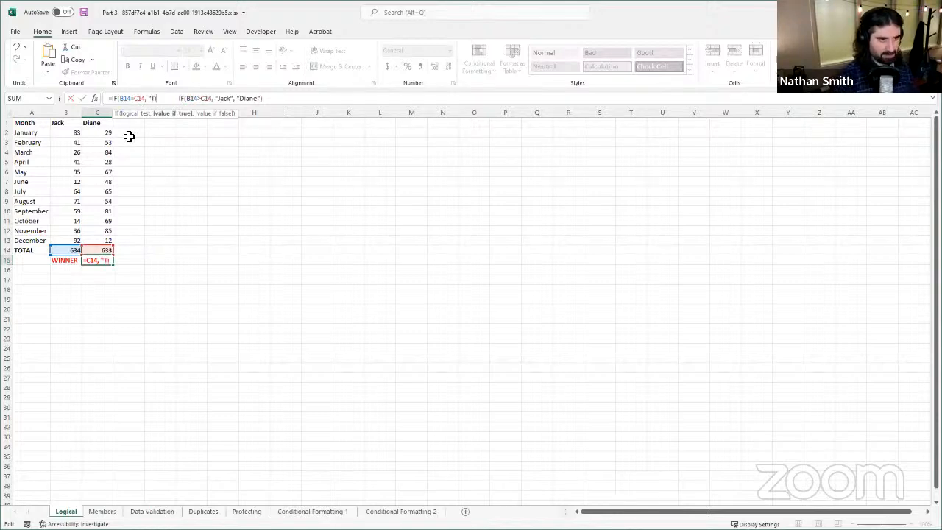
pyautogui.write('"')
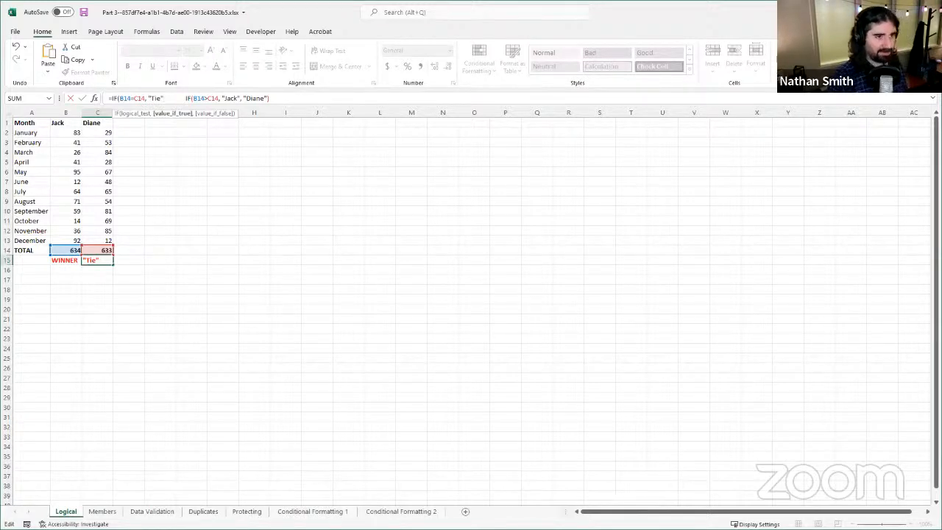
# Step: Nest the original IF as the outer IF's value if false, removing the extra spaces before it and adding the final closing parenthesis
pyautogui.write(',')
pyautogui.press('Delete')
pyautogui.press('Delete')
pyautogui.press('Delete')
pyautogui.press('Delete')
pyautogui.press('Delete')
pyautogui.press('Delete')
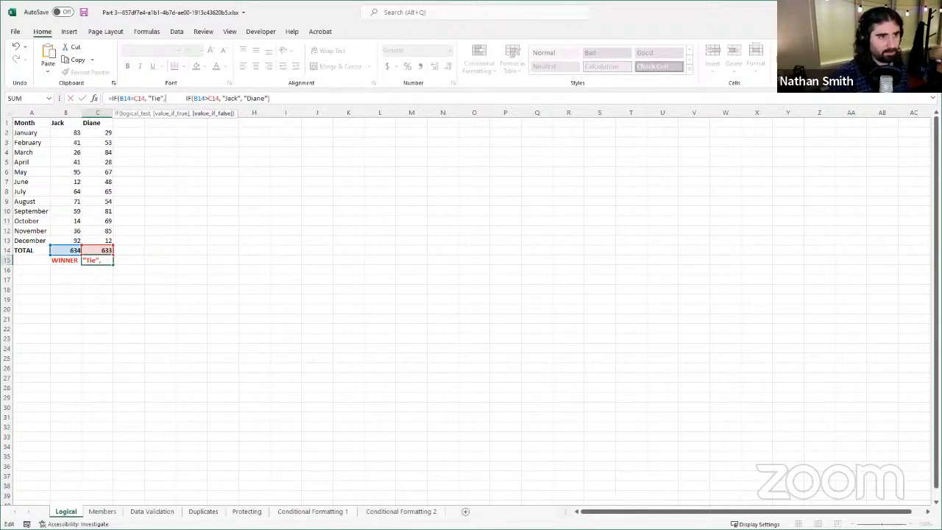
pyautogui.press('Delete')
pyautogui.press('Delete')
pyautogui.press('Delete')
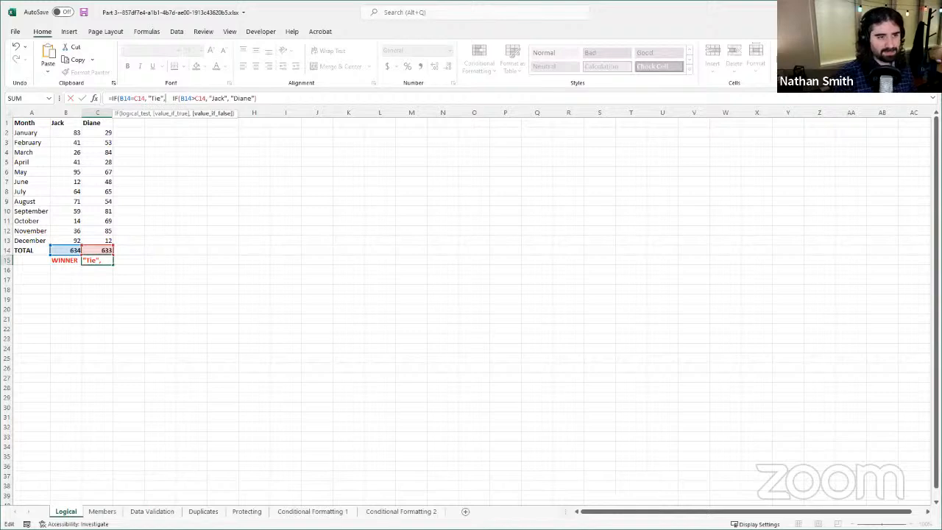
pyautogui.press('Delete')
pyautogui.press('Delete')
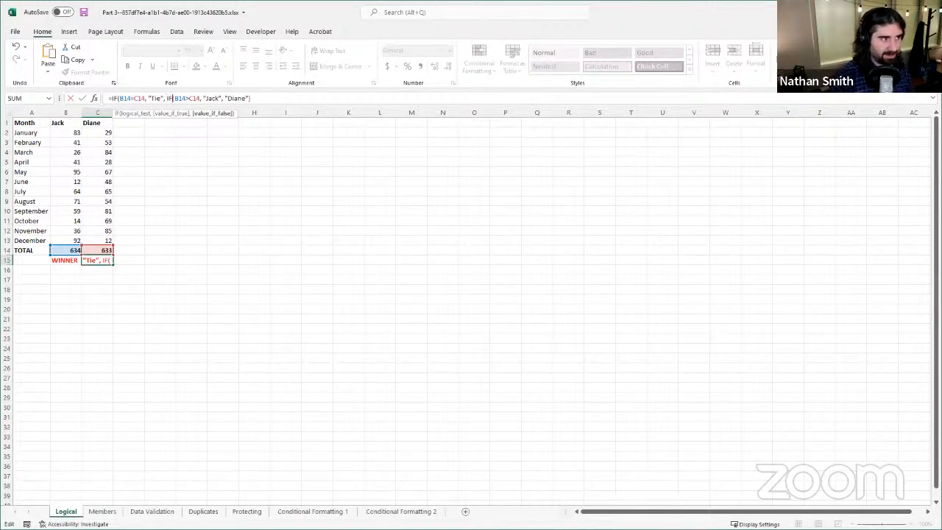
pyautogui.press('End')
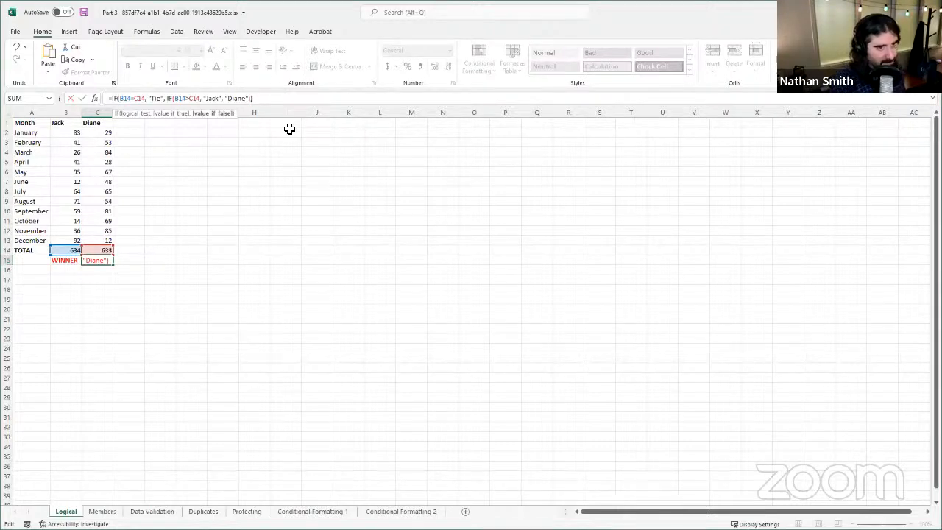
pyautogui.write(')')
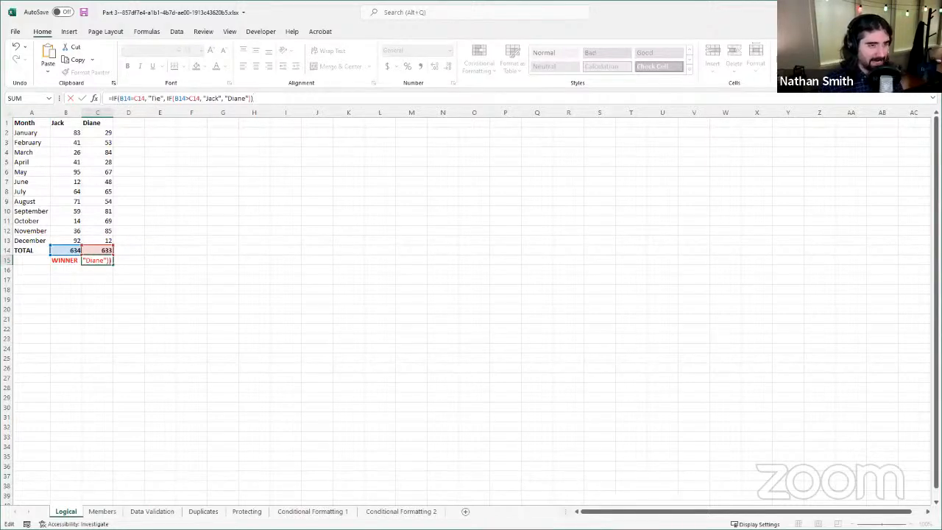
# Step: Commit the nested IF formula in C15 and set the total in C14 to 634 to test the tie case
pyautogui.click(82, 99)
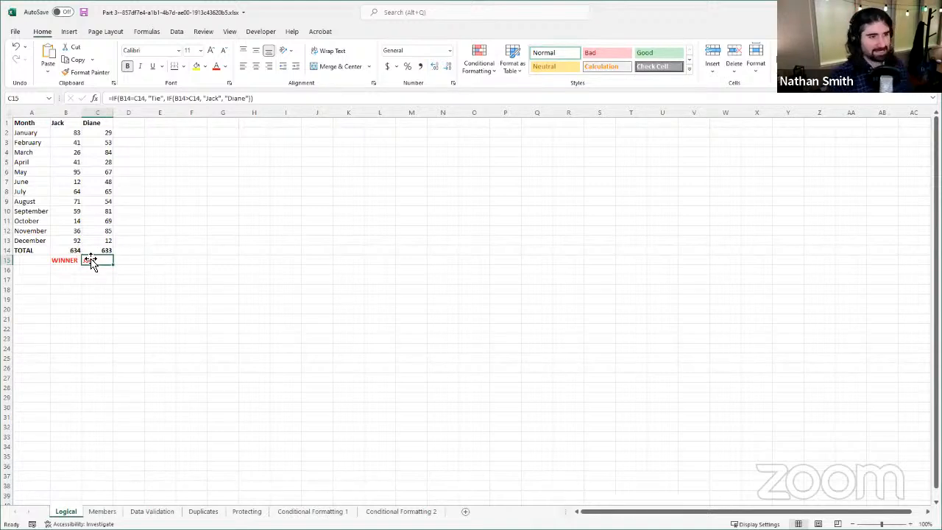
pyautogui.click(72, 251)
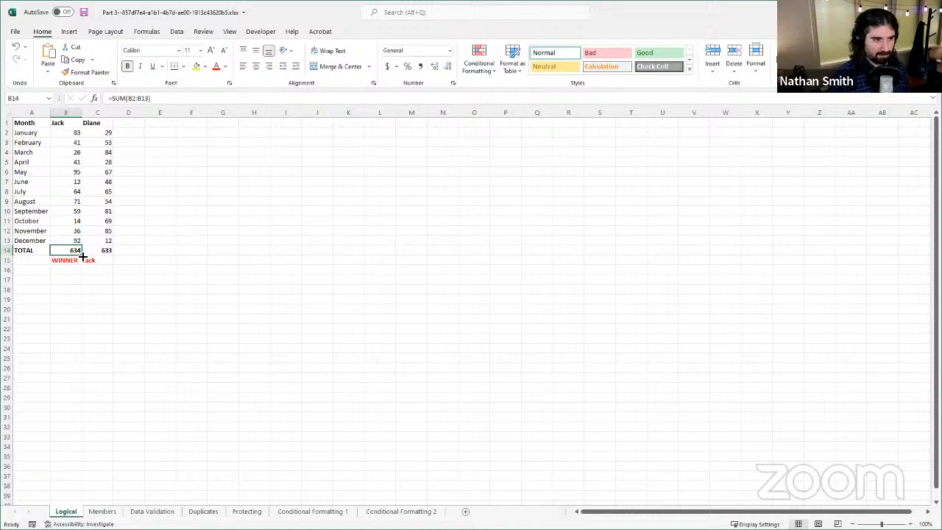
pyautogui.click(102, 250)
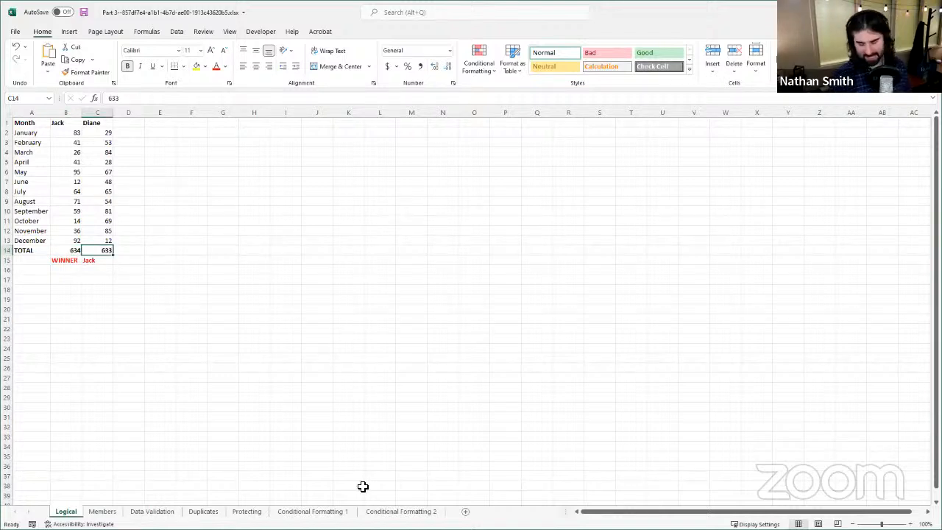
pyautogui.write('634')
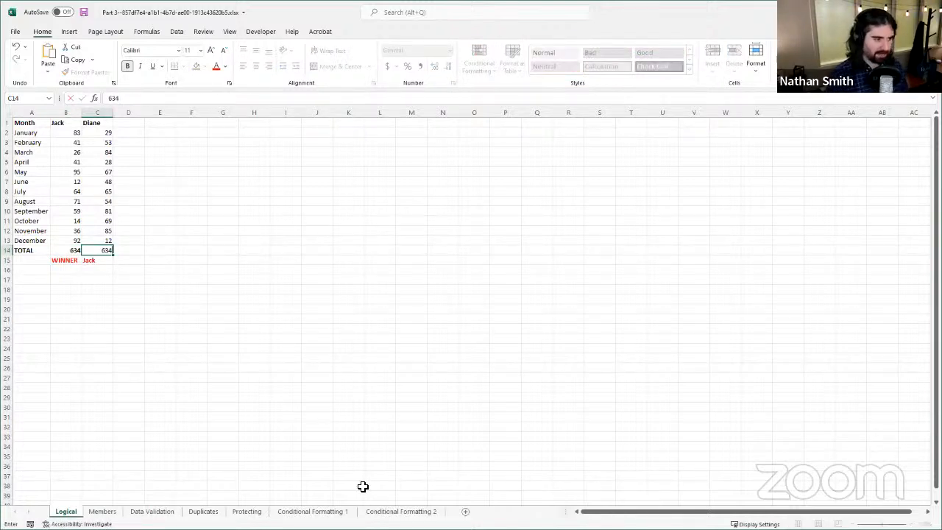
pyautogui.press('Return')
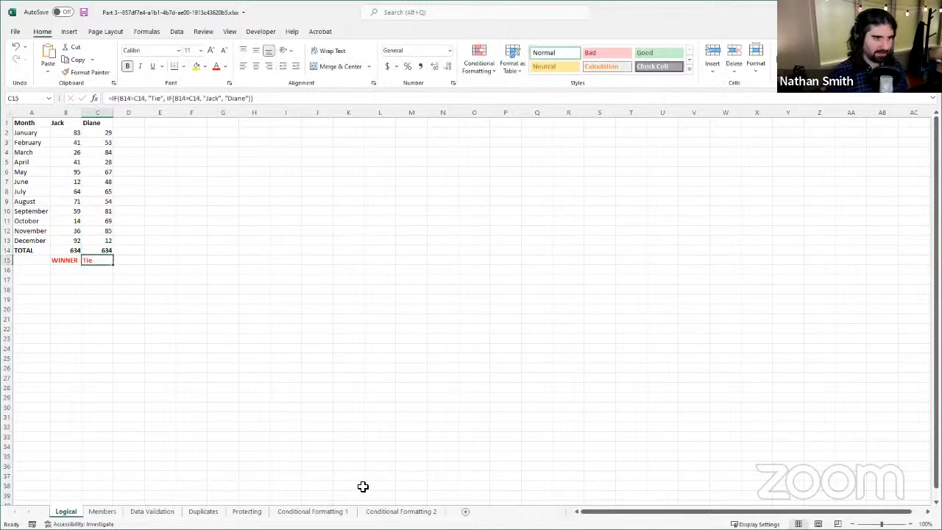
# Step: Fill the SUM formula from B14 across into C14 to replace the typed test total with a calculated one
pyautogui.click(101, 250)
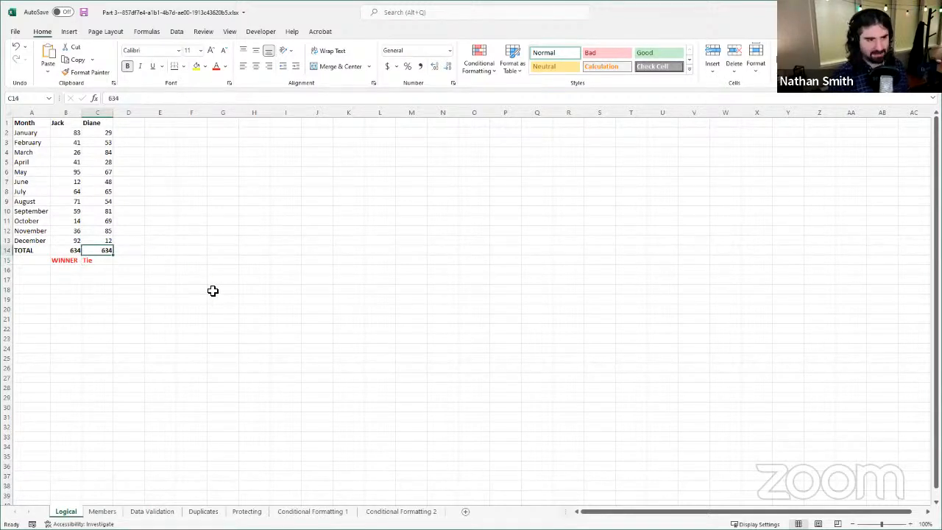
pyautogui.click(75, 251)
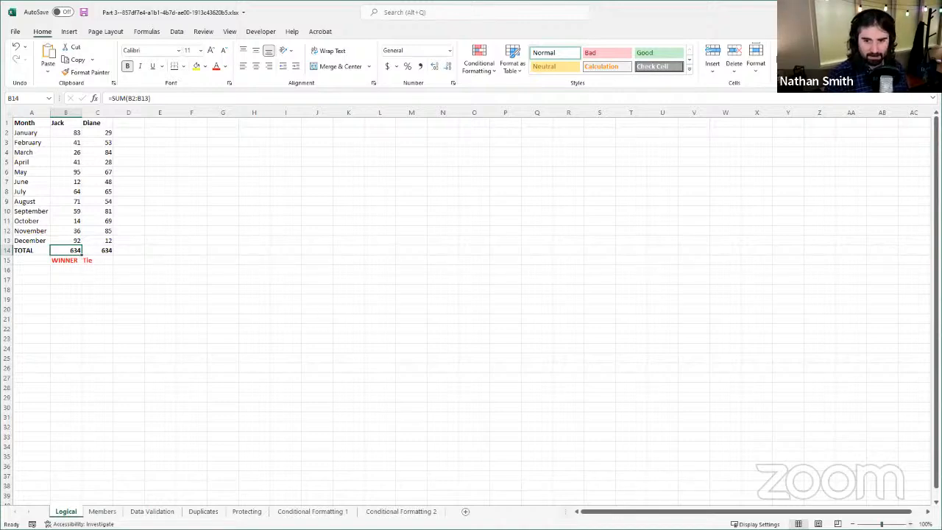
pyautogui.click(911, 523)
pyautogui.click(911, 524)
pyautogui.click(911, 523)
pyautogui.click(911, 524)
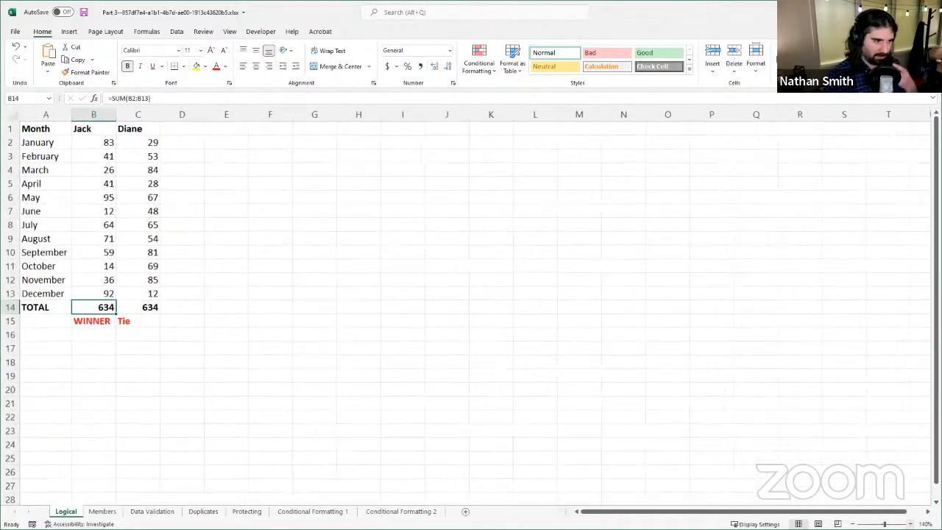
pyautogui.click(910, 523)
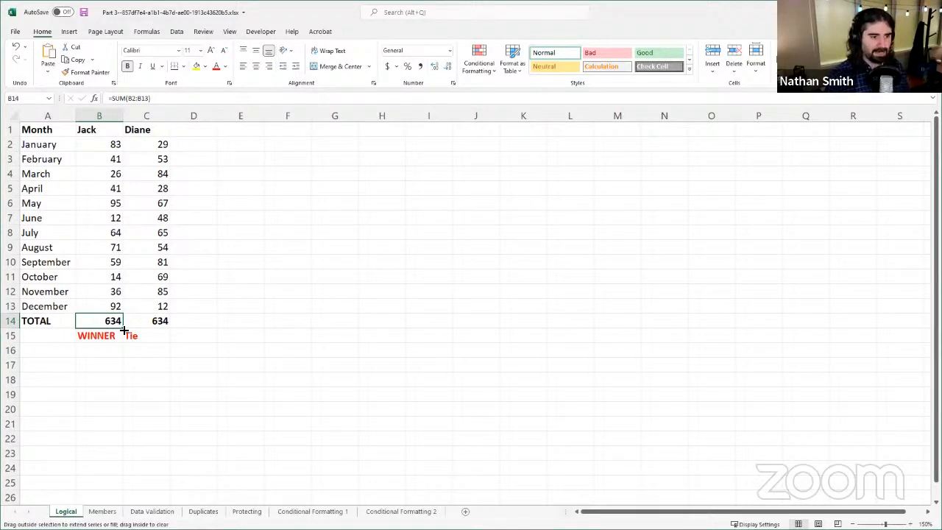
pyautogui.moveTo(126, 331); pyautogui.dragTo(167, 329)
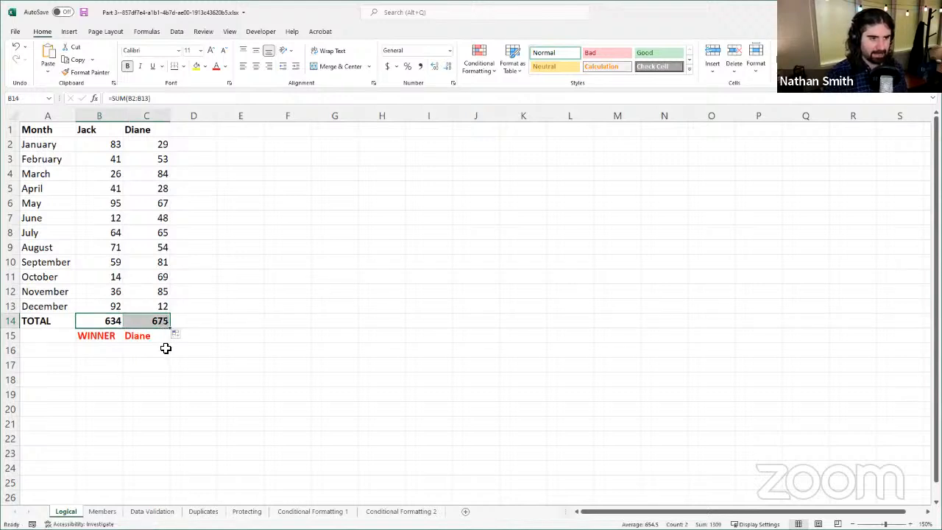
pyautogui.click(120, 319)
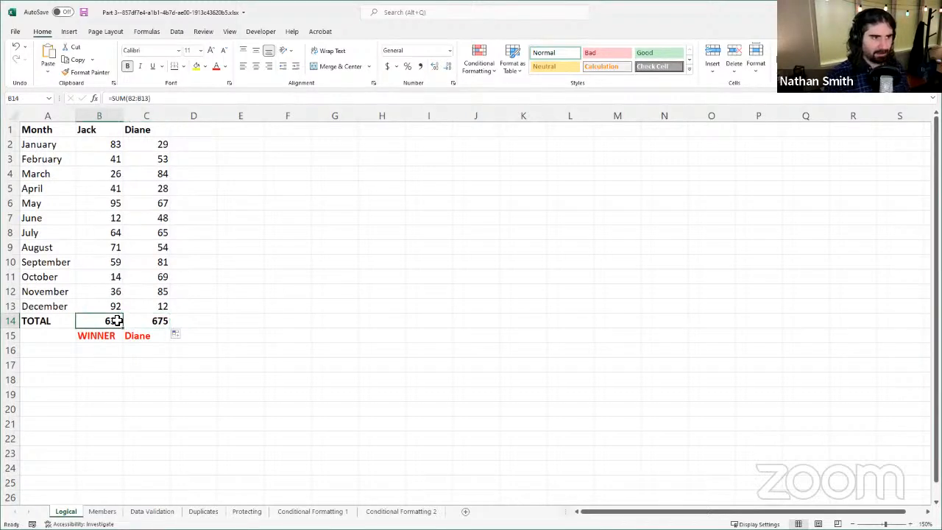
pyautogui.click(170, 321)
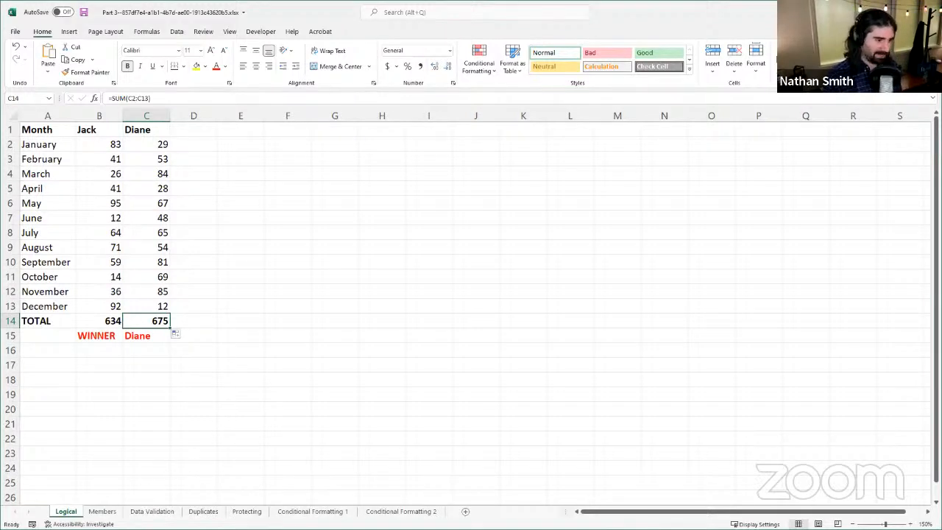
# Step: Open the Members sheet and examine the Full Name formula in A2 and the separate title, name, address and phone fields in row 2
pyautogui.click(104, 511)
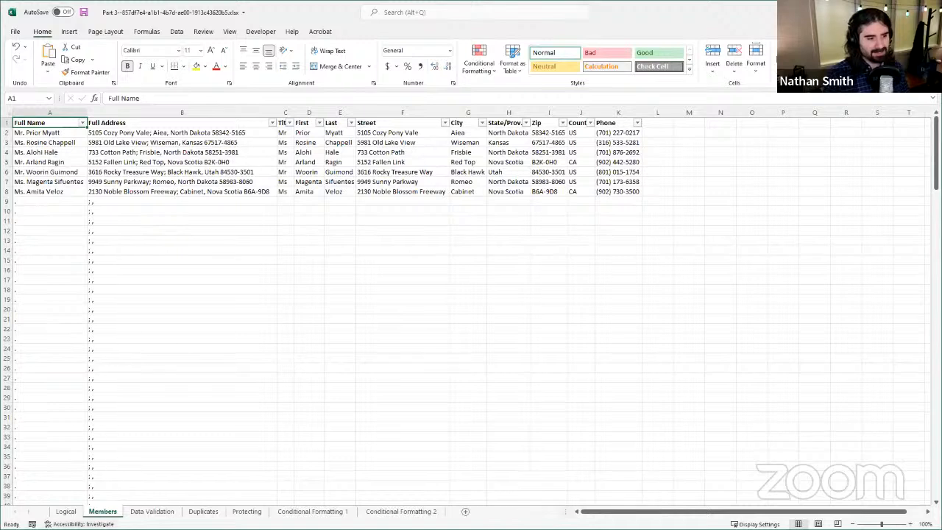
pyautogui.click(73, 135)
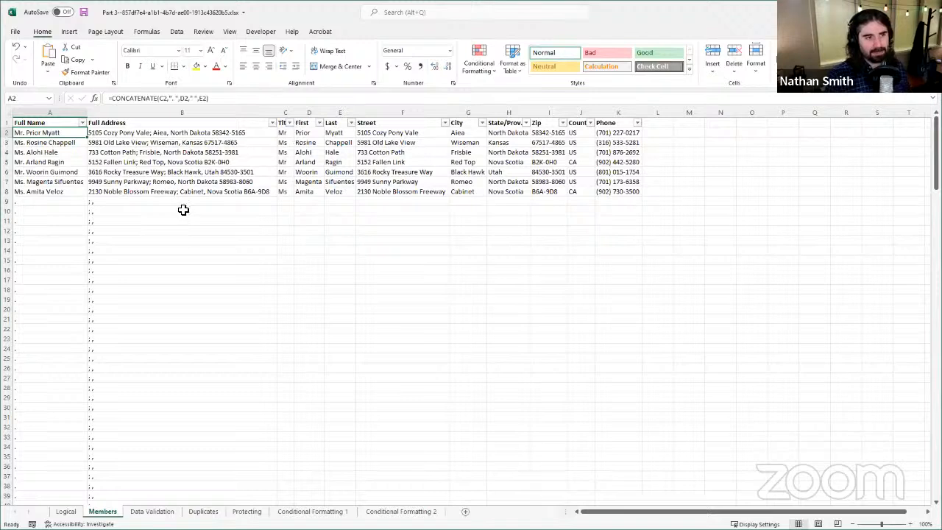
pyautogui.click(282, 133)
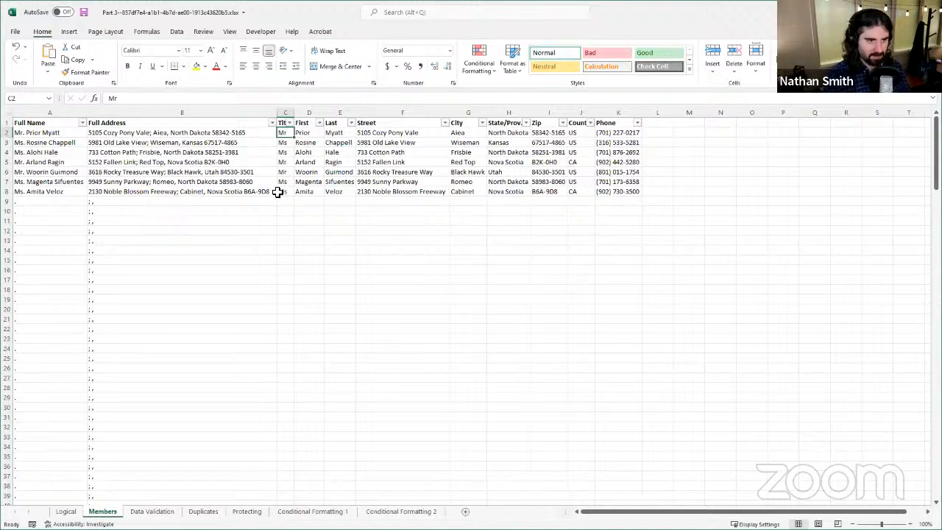
pyautogui.click(302, 135)
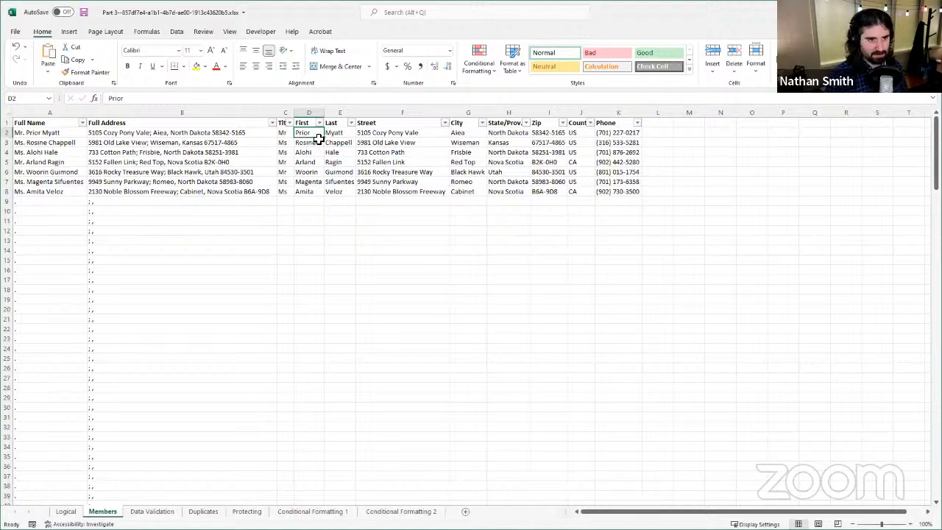
pyautogui.click(333, 133)
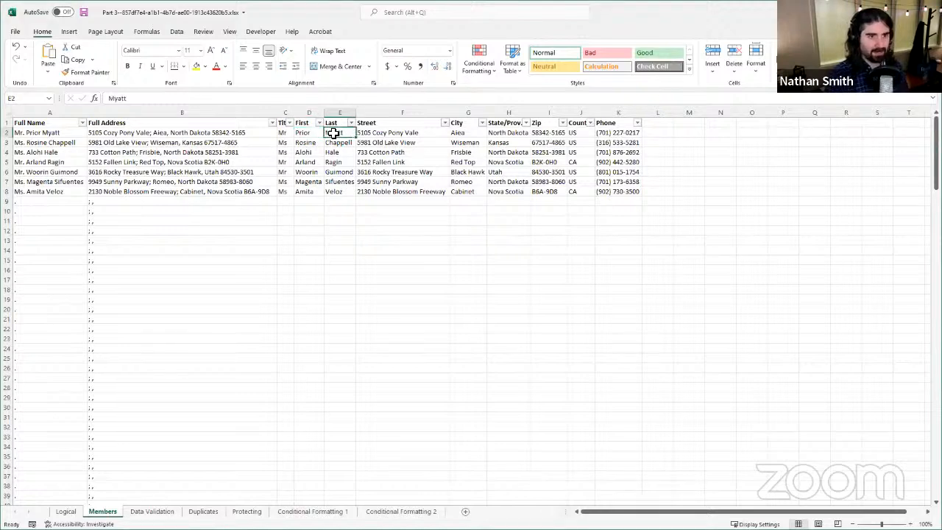
pyautogui.click(400, 131)
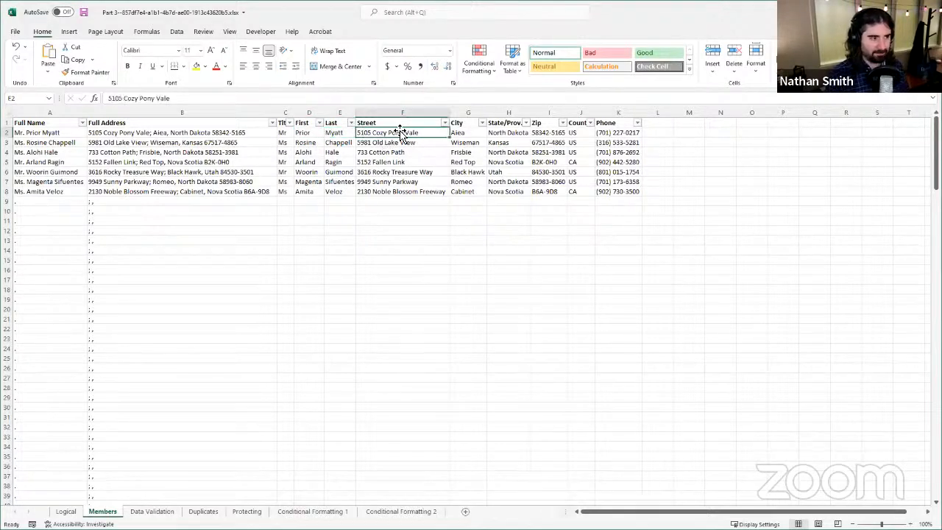
pyautogui.click(457, 132)
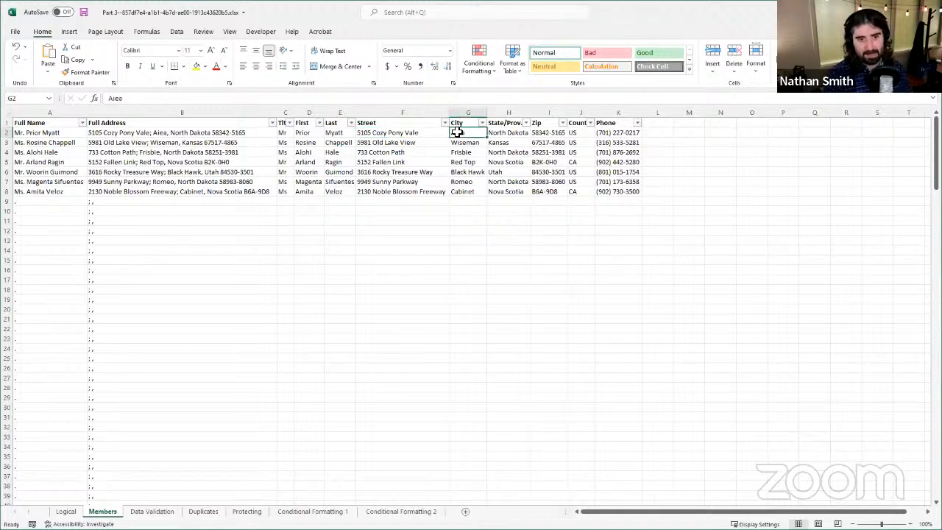
pyautogui.click(524, 133)
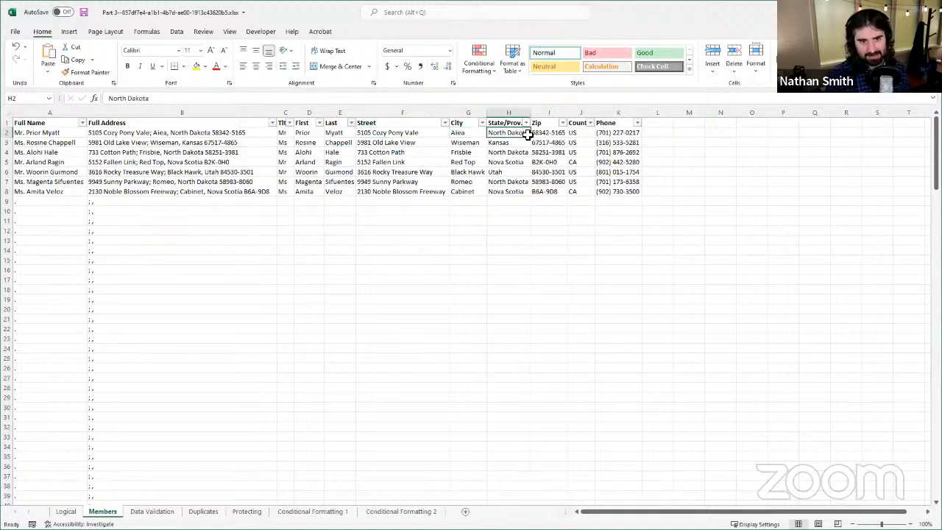
pyautogui.click(551, 133)
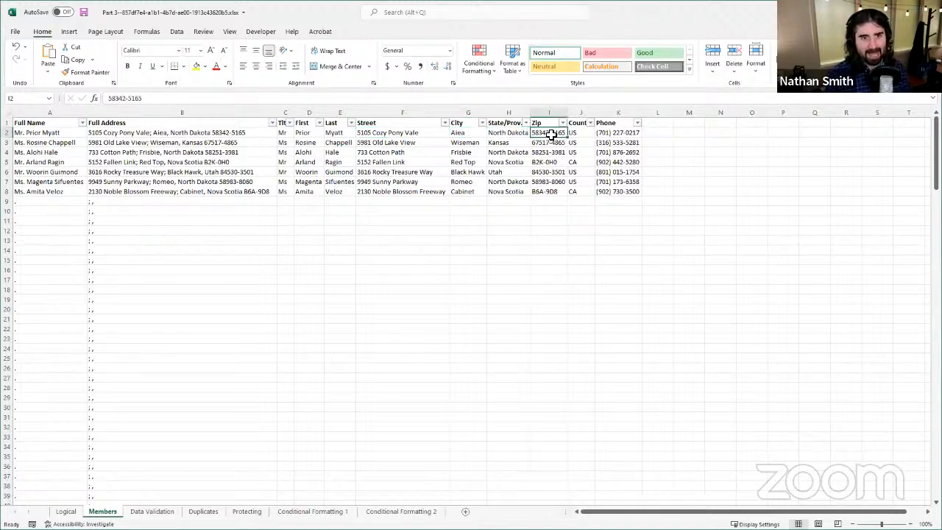
pyautogui.click(592, 133)
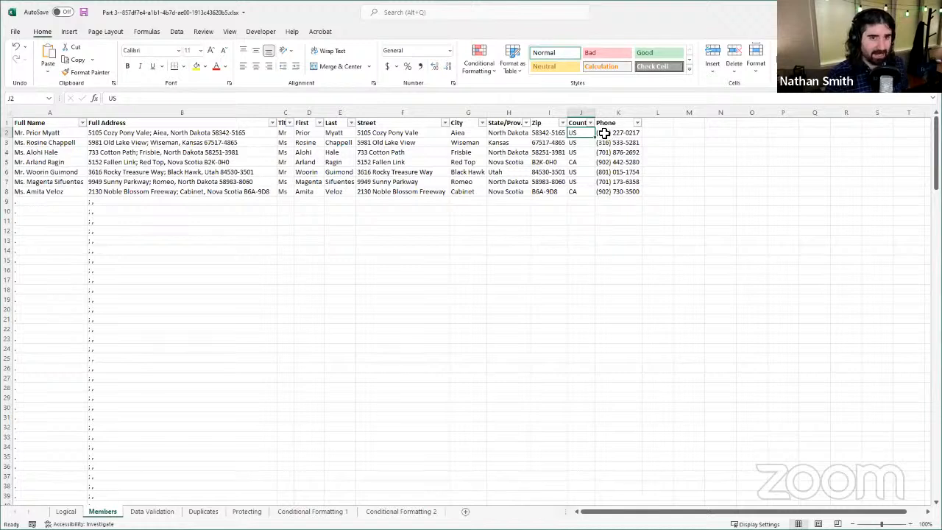
pyautogui.click(604, 134)
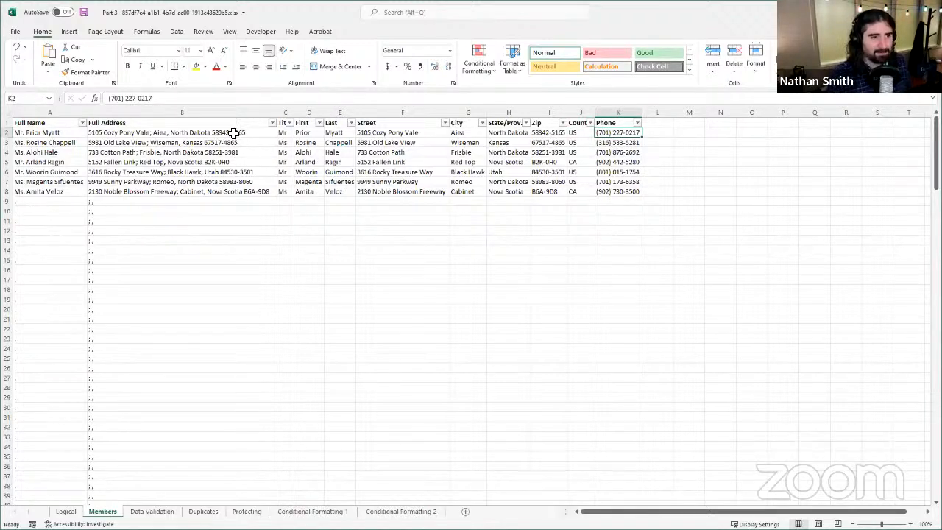
# Step: Compare the CONCATENATE formulas behind the Full Name in A2 and the Full Address in B2
pyautogui.click(72, 134)
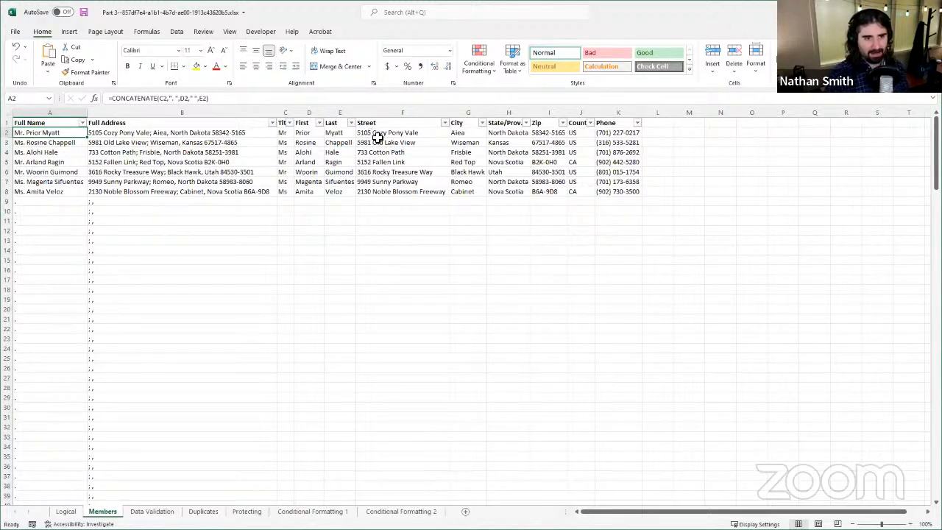
pyautogui.click(130, 133)
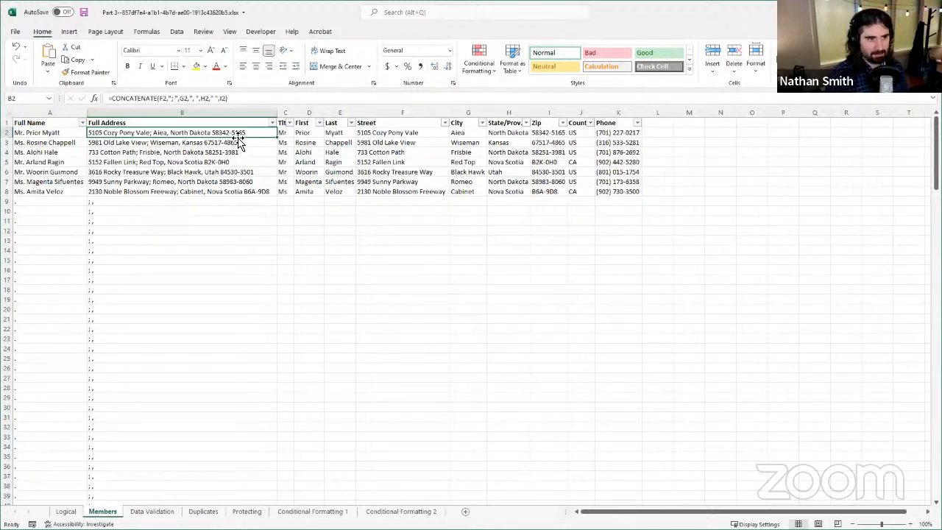
pyautogui.click(52, 132)
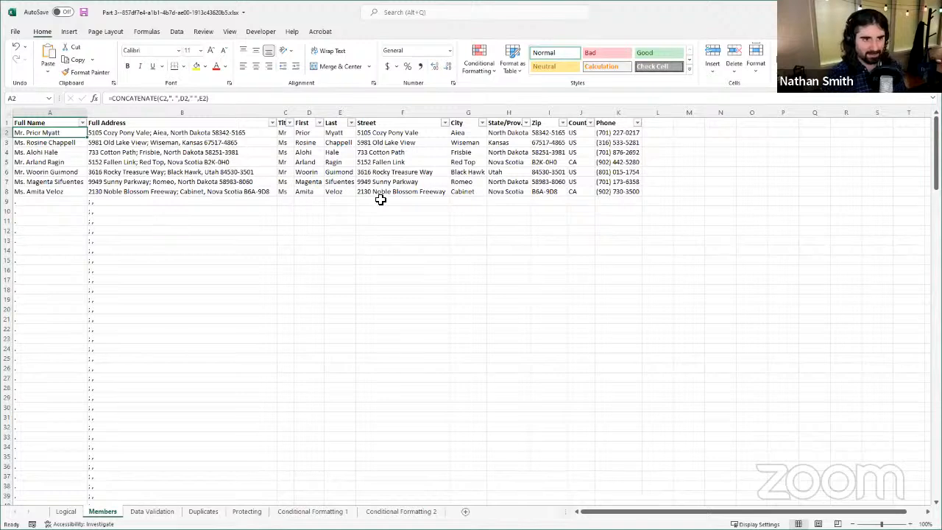
pyautogui.click(351, 122)
pyautogui.press('Escape')
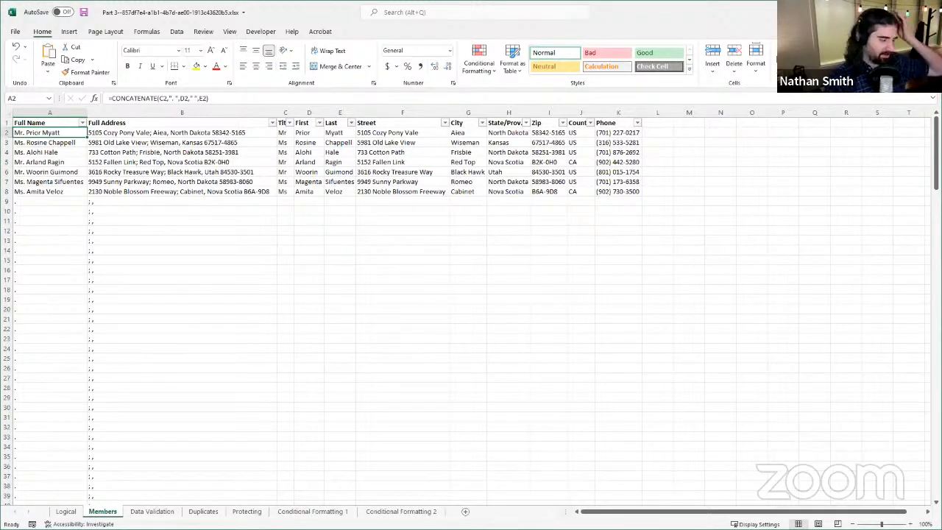
# Step: Examine the pre-filled Full Name and Full Address formulas in the rows without member data, starting at A9 and B9
pyautogui.click(48, 204)
pyautogui.moveTo(49, 132); pyautogui.dragTo(47, 193)
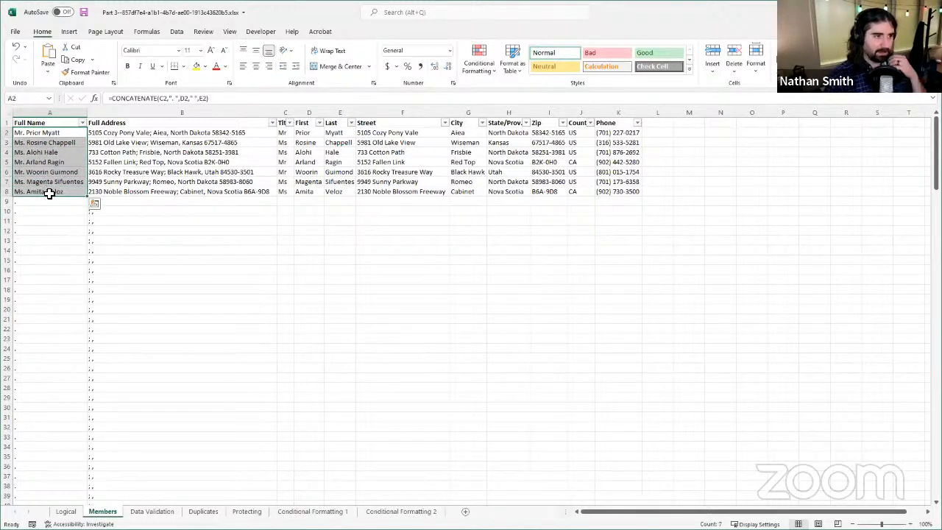
pyautogui.click(47, 200)
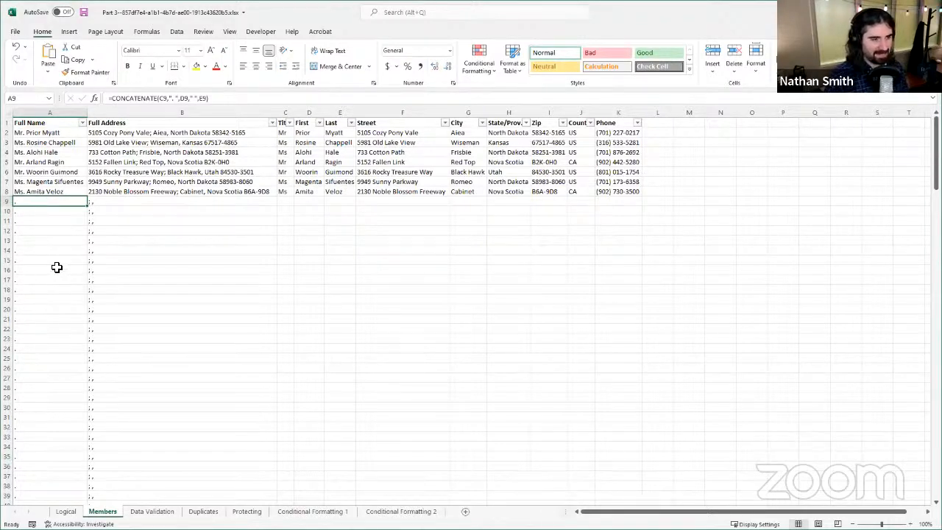
pyautogui.click(123, 202)
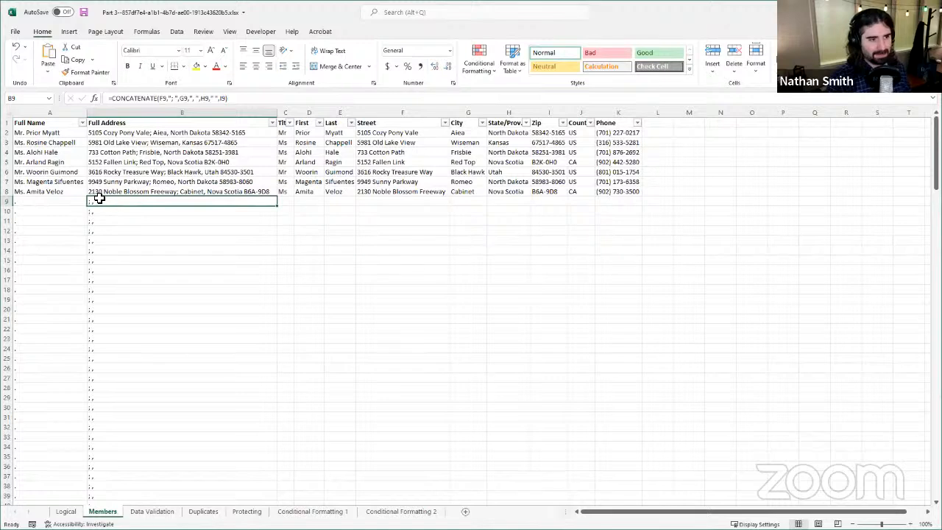
pyautogui.moveTo(111, 199); pyautogui.dragTo(112, 475)
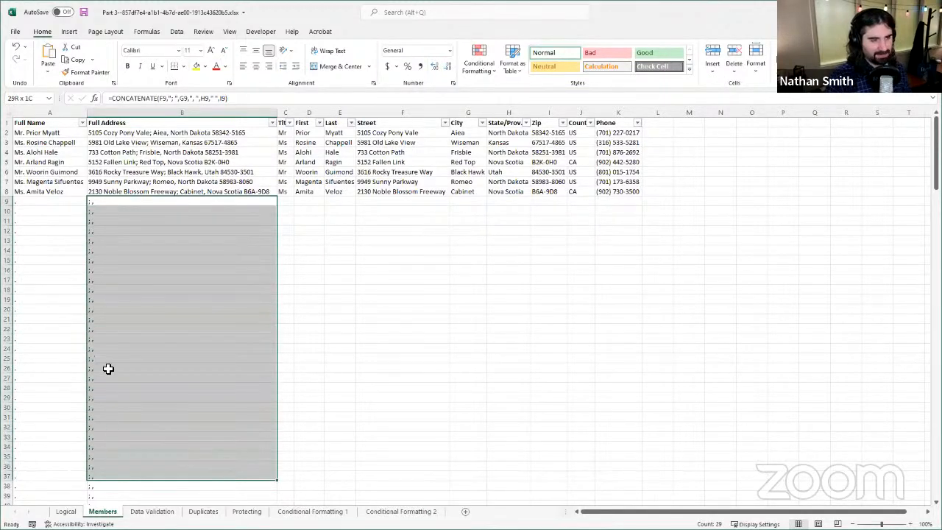
pyautogui.click(120, 210)
pyautogui.click(70, 201)
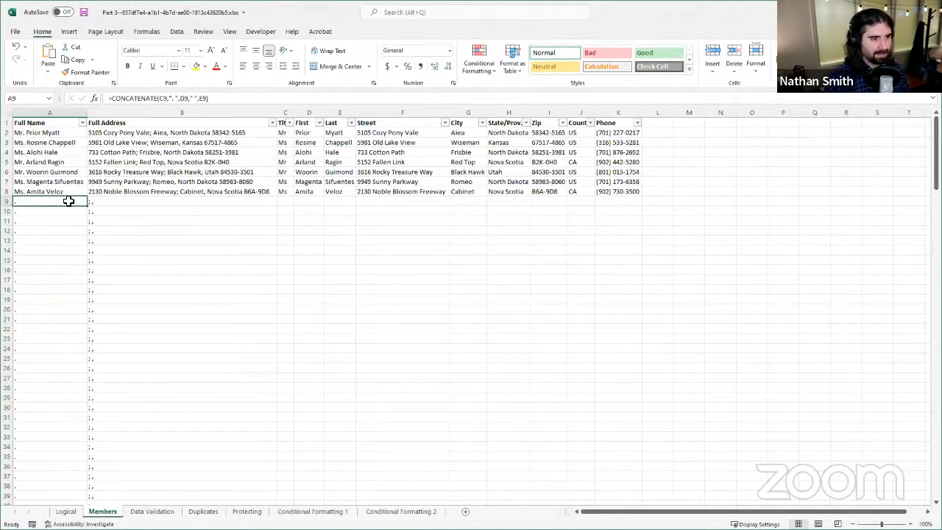
# Step: Examine each argument of the CONCATENATE formula in A2, including the title, first name, last name and the separators between them
pyautogui.click(64, 131)
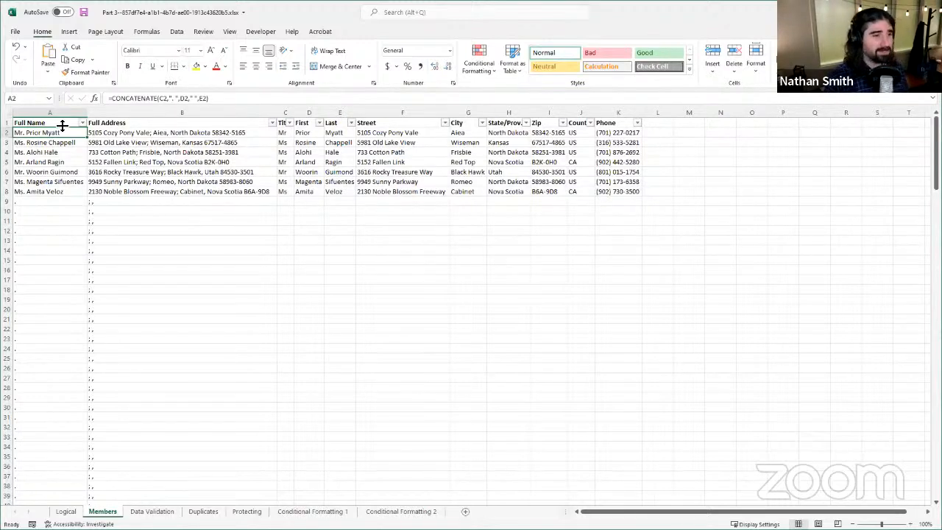
pyautogui.click(159, 100)
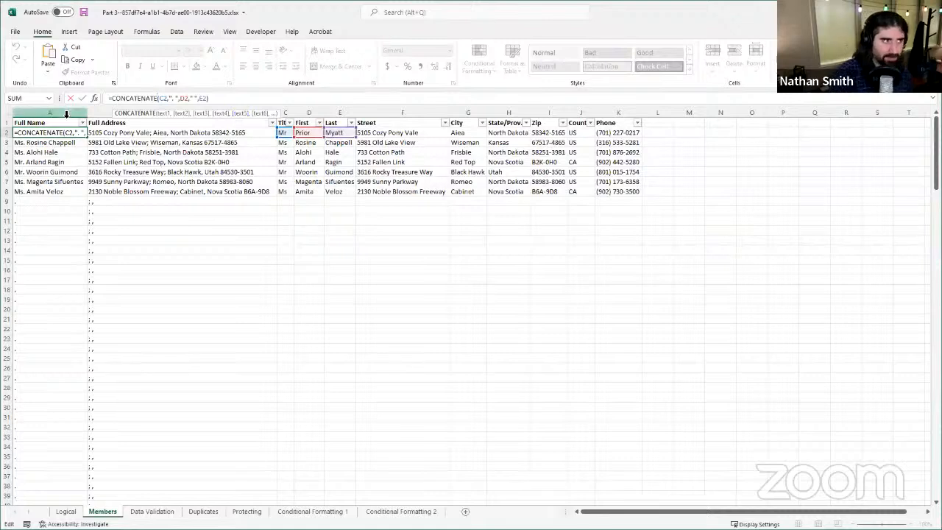
pyautogui.click(170, 103)
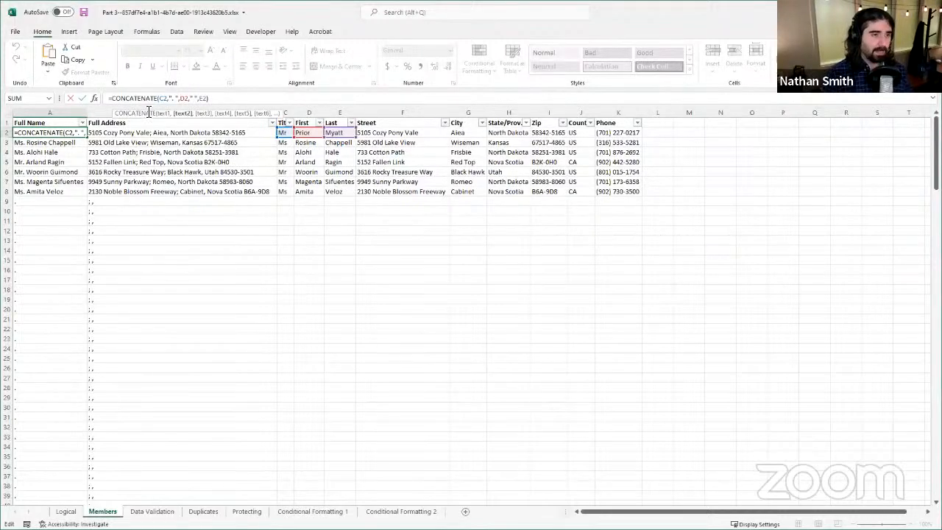
pyautogui.click(184, 99)
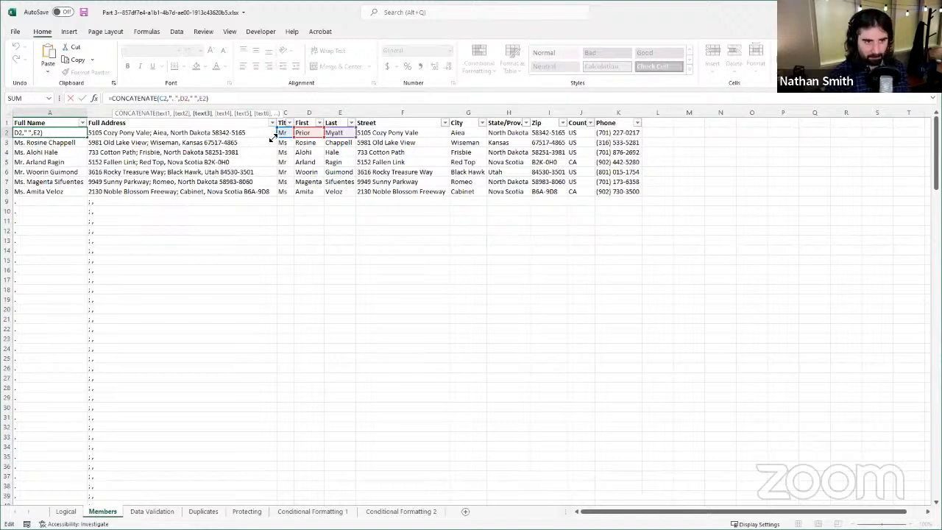
pyautogui.click(196, 101)
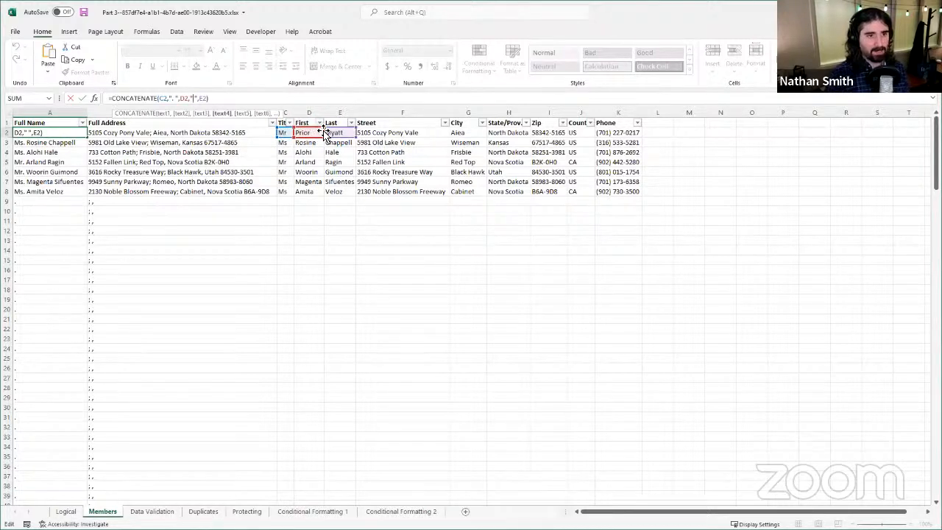
pyautogui.click(200, 95)
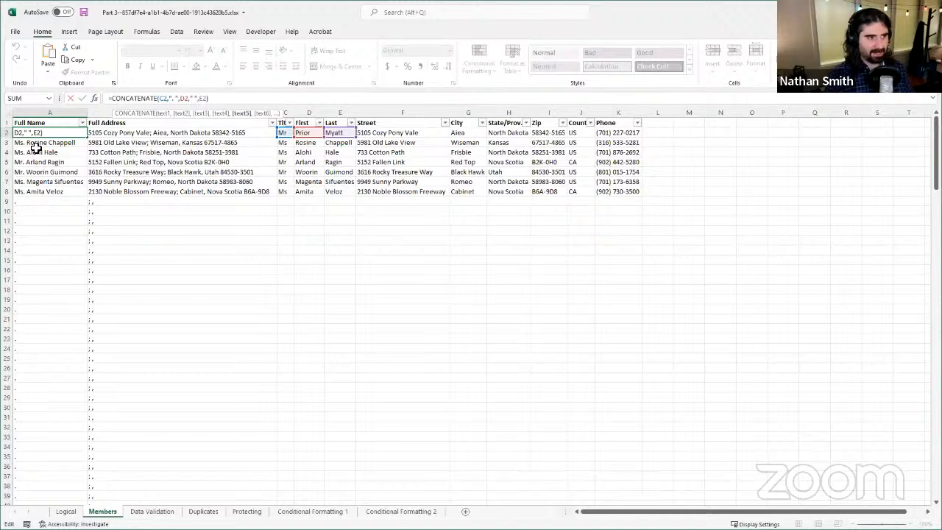
pyautogui.click(81, 98)
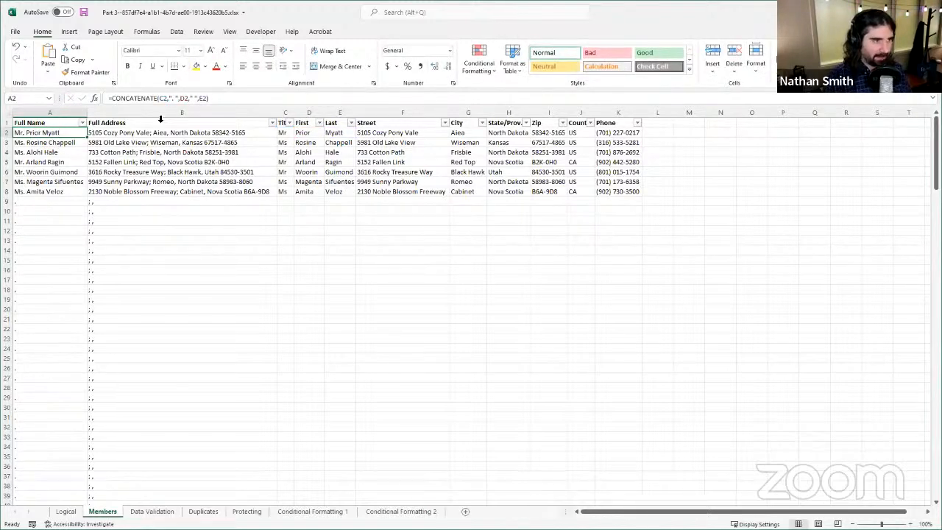
# Step: Compare the Full Name formula in the empty row at A9 with the Full Address formula in B8
pyautogui.click(60, 206)
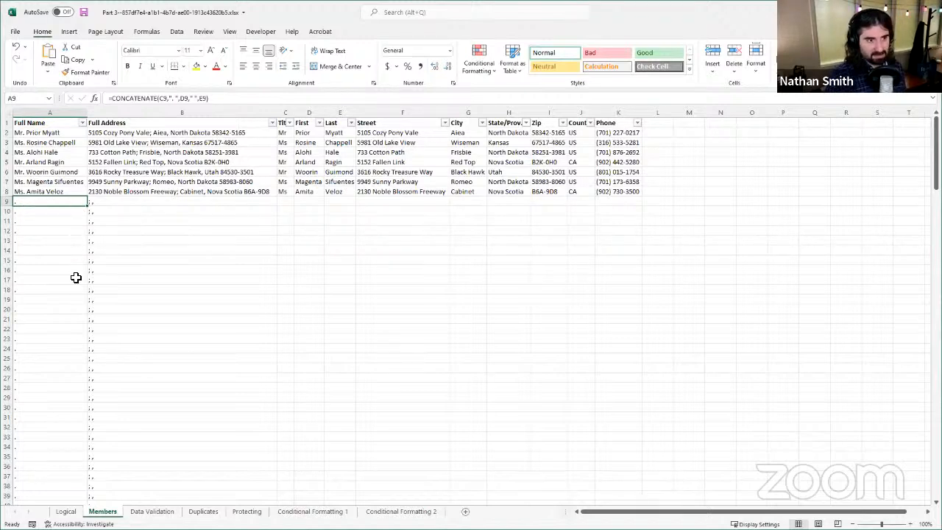
pyautogui.click(197, 191)
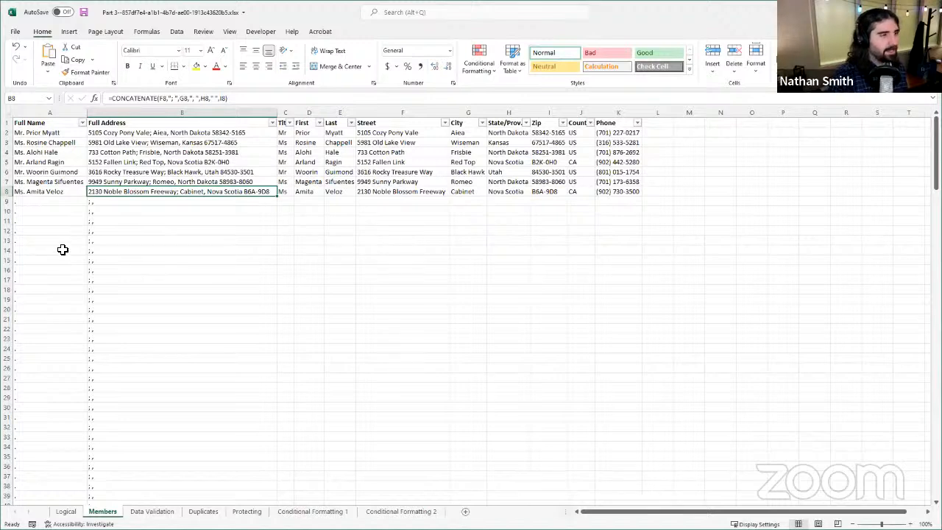
pyautogui.click(62, 203)
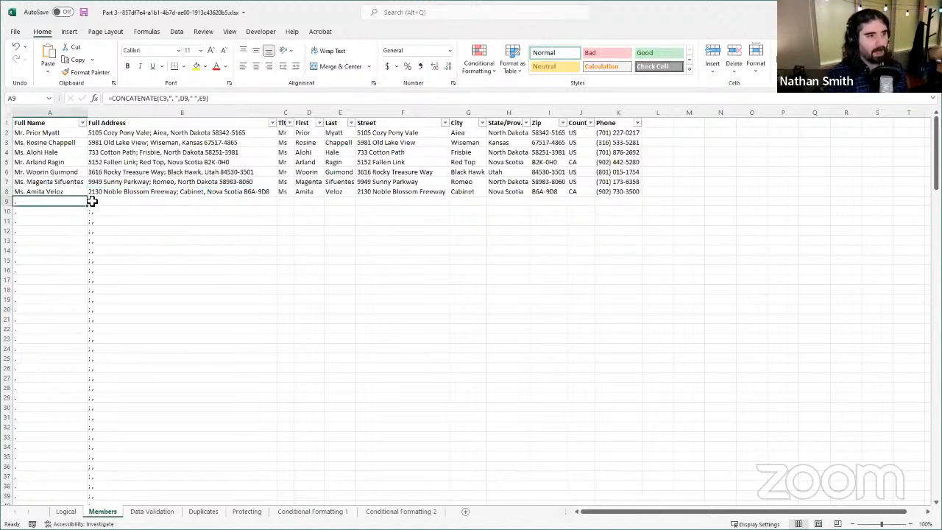
# Step: Insert the opening of an IF function with a nested OR test, IF(OR(, before CONCATENATE in the Full Name formula in A2
pyautogui.click(56, 133)
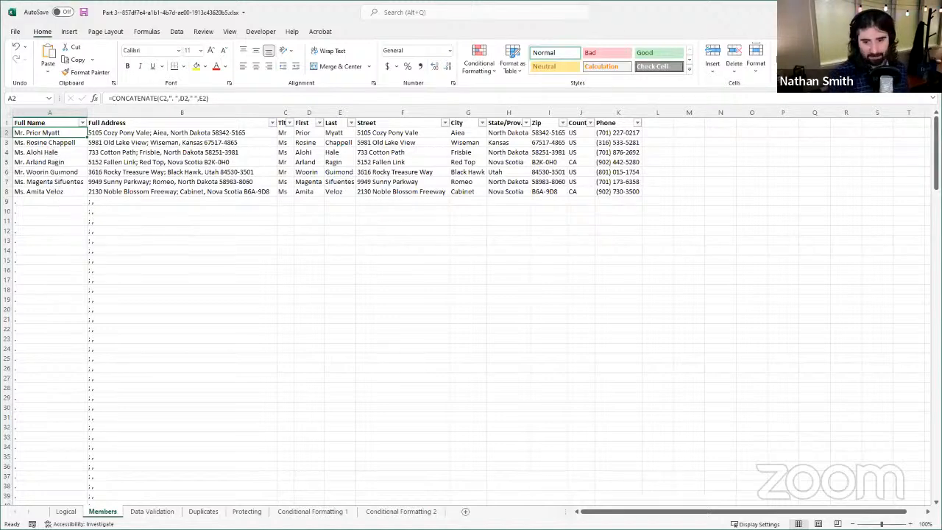
pyautogui.click(911, 524)
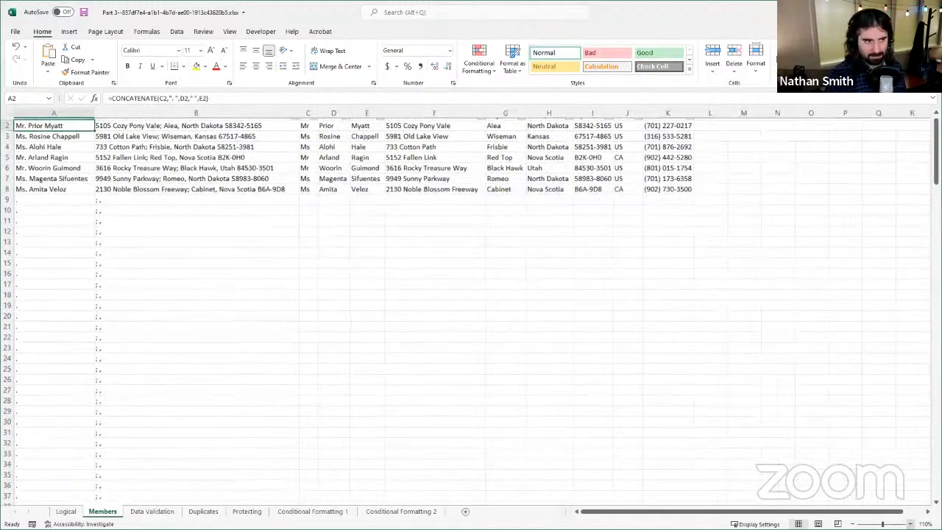
pyautogui.click(911, 524)
pyautogui.click(911, 524)
pyautogui.click(910, 524)
pyautogui.scroll(1, 418, 318)
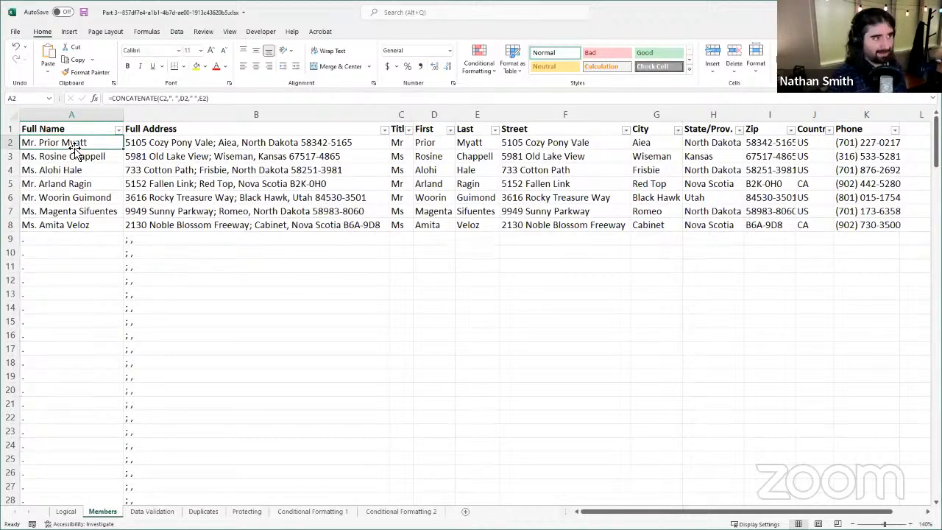
pyautogui.click(116, 98)
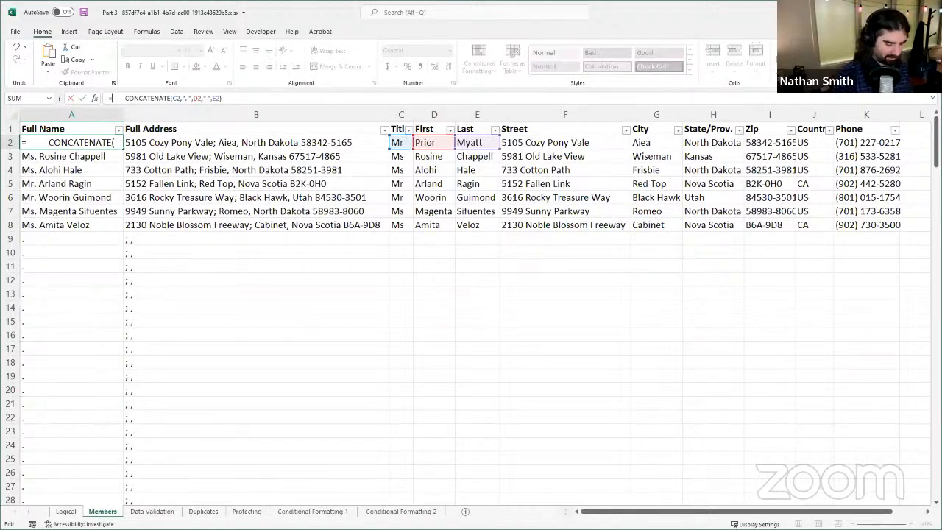
pyautogui.write('IF(')
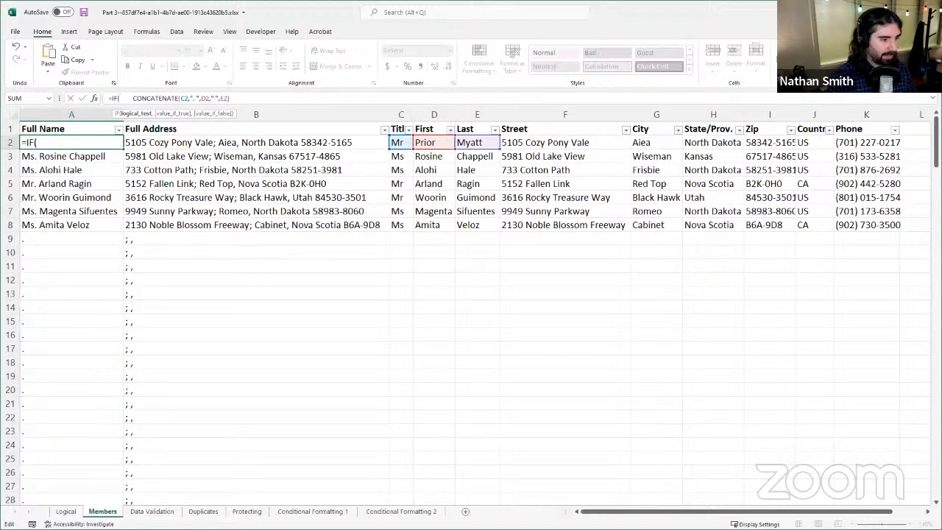
pyautogui.click(121, 99)
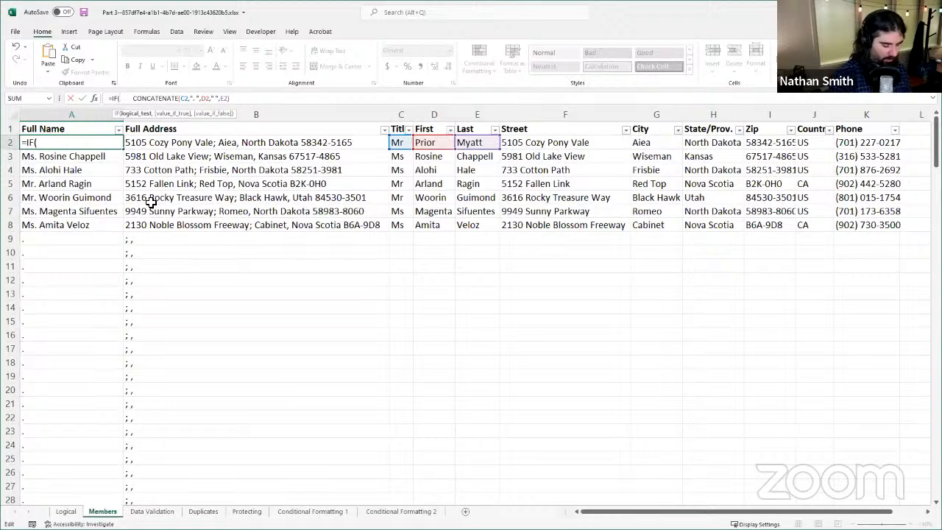
pyautogui.write('OR')
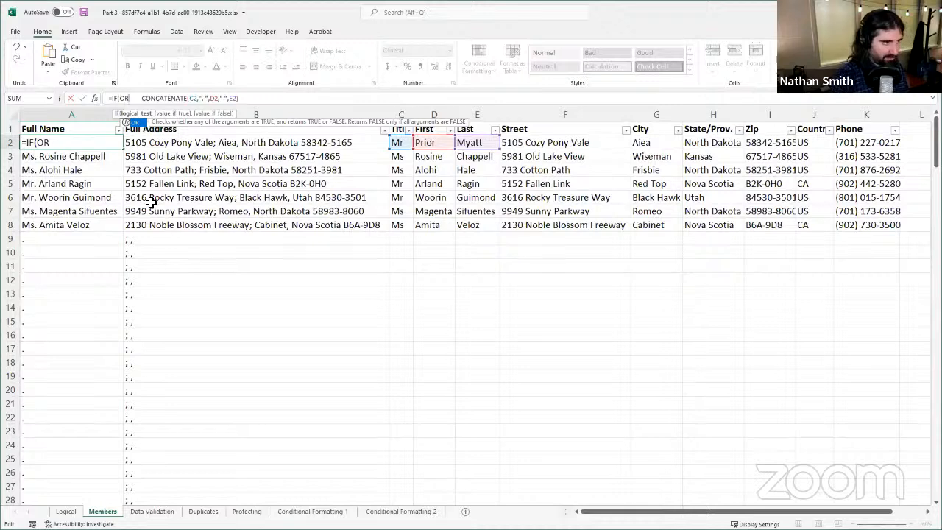
pyautogui.write('(')
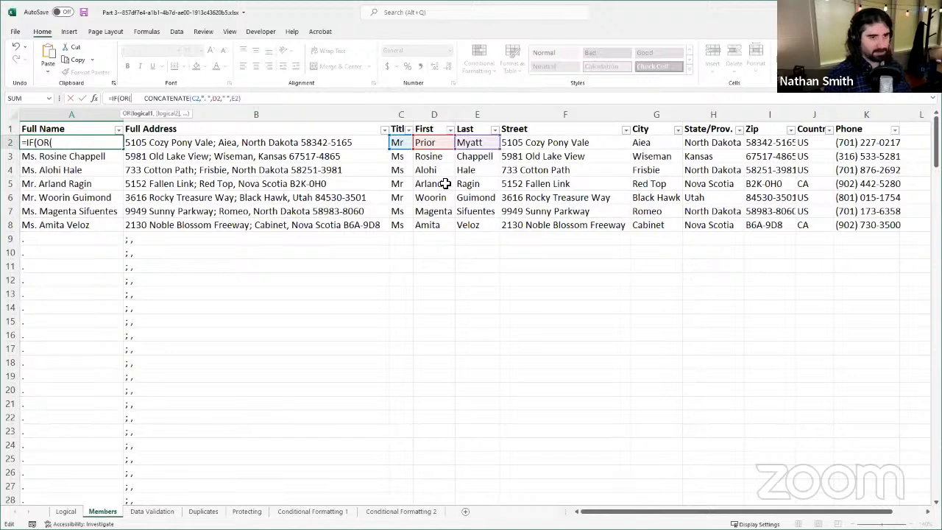
# Step: Add C2="" and D2="" as the first two conditions of the OR test in the A2 formula
pyautogui.write('C2')
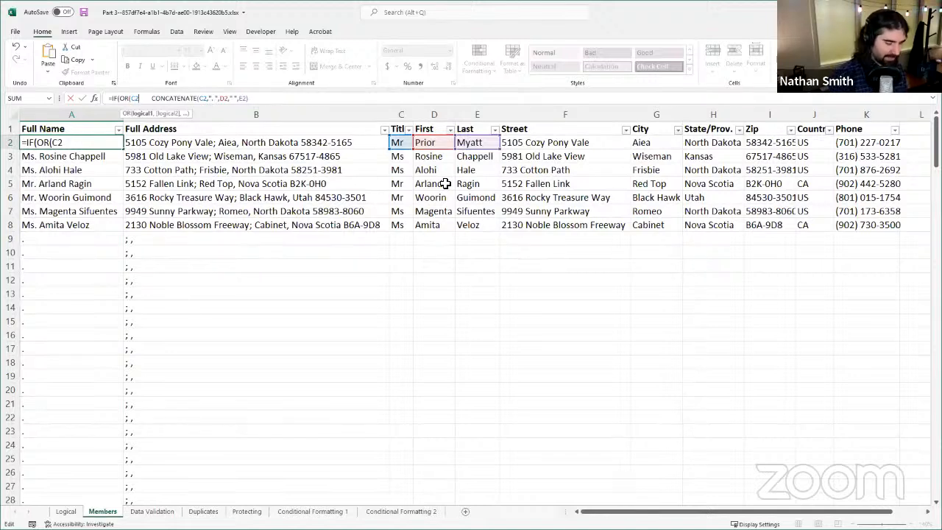
pyautogui.write('=')
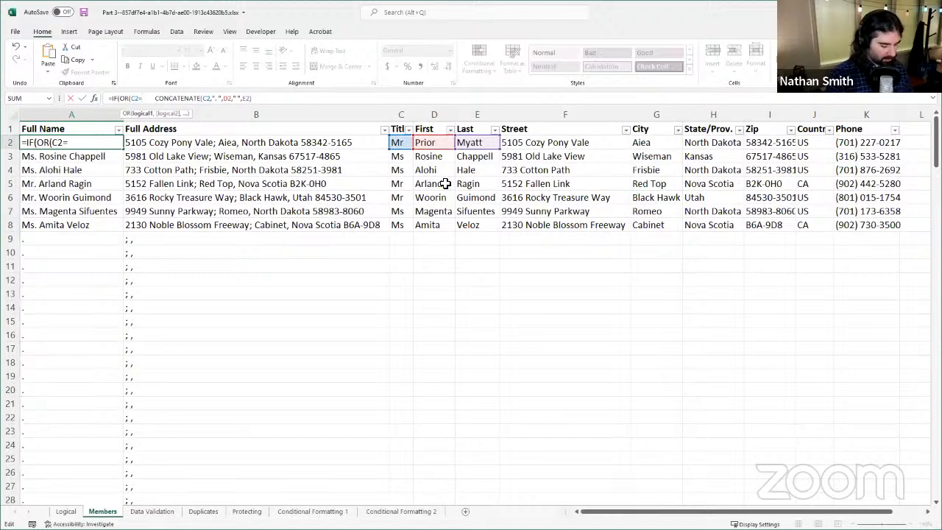
pyautogui.write('""')
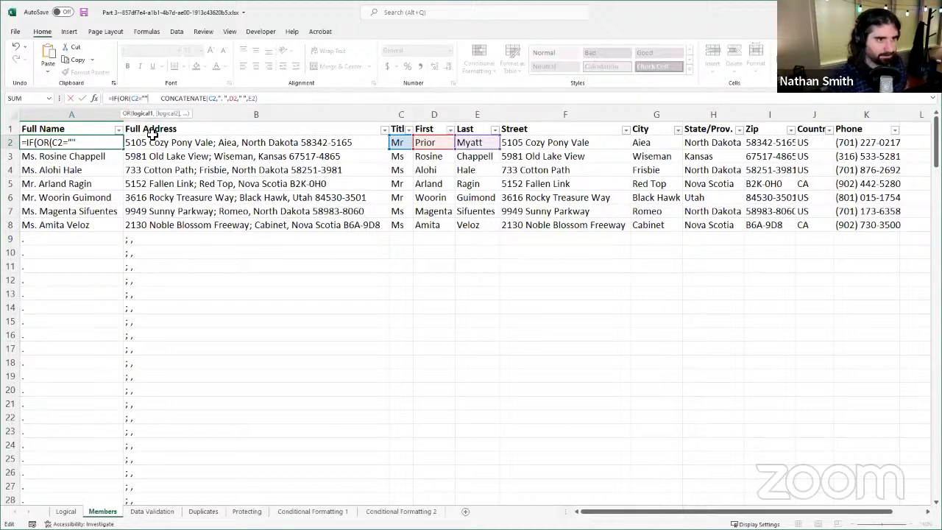
pyautogui.write(',')
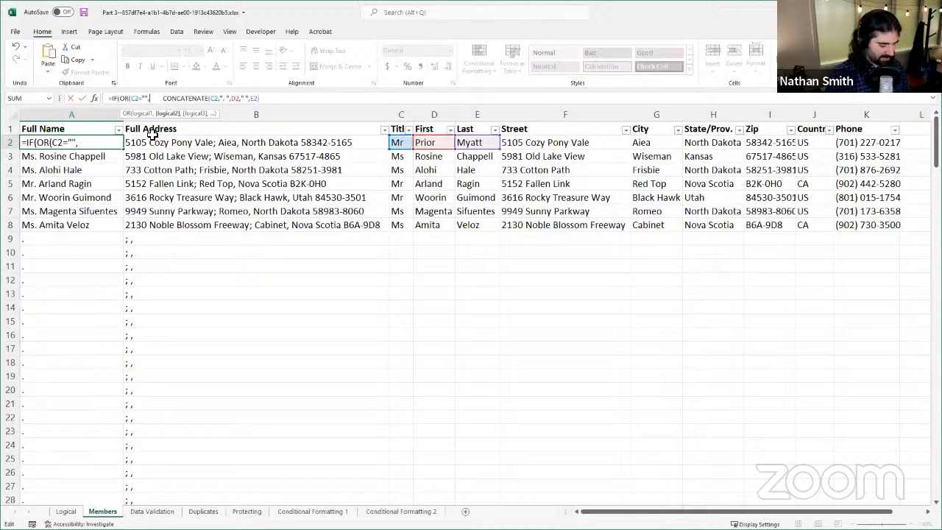
pyautogui.write('D2=')
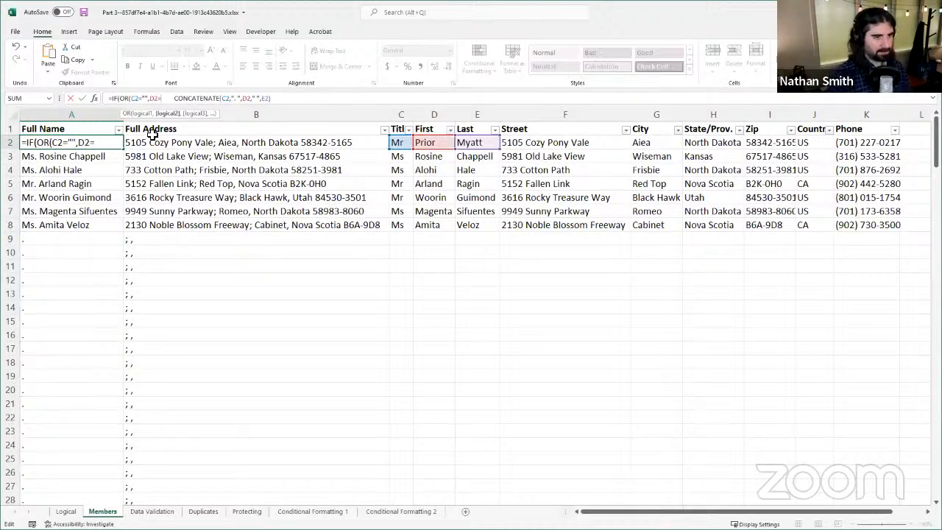
pyautogui.write('""')
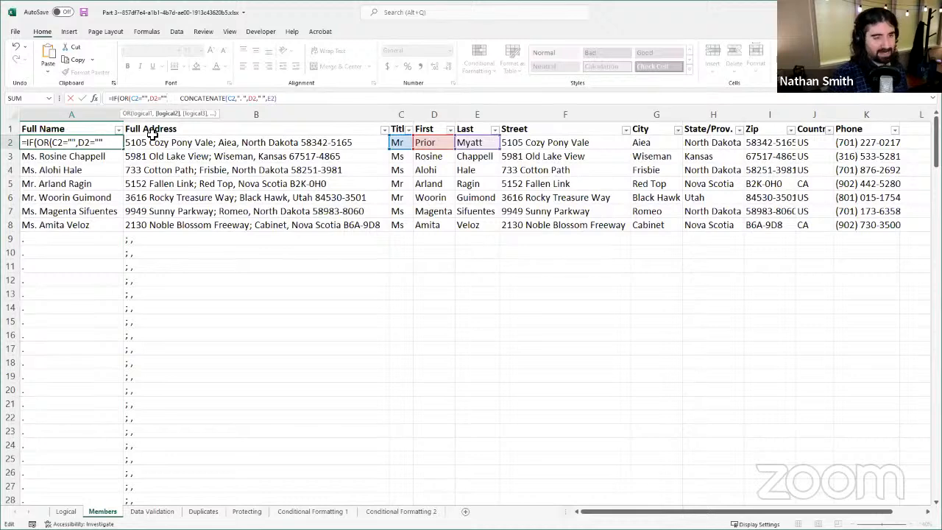
pyautogui.write(',')
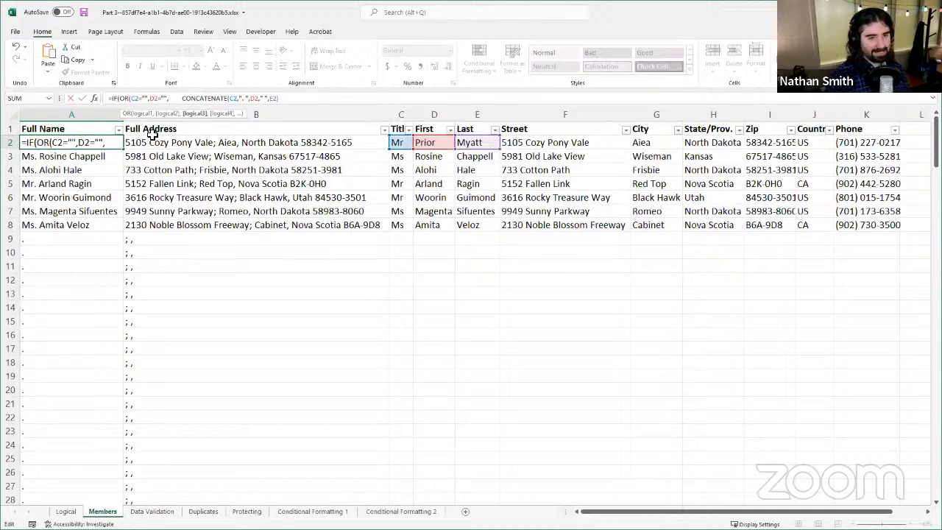
pyautogui.write('E3')
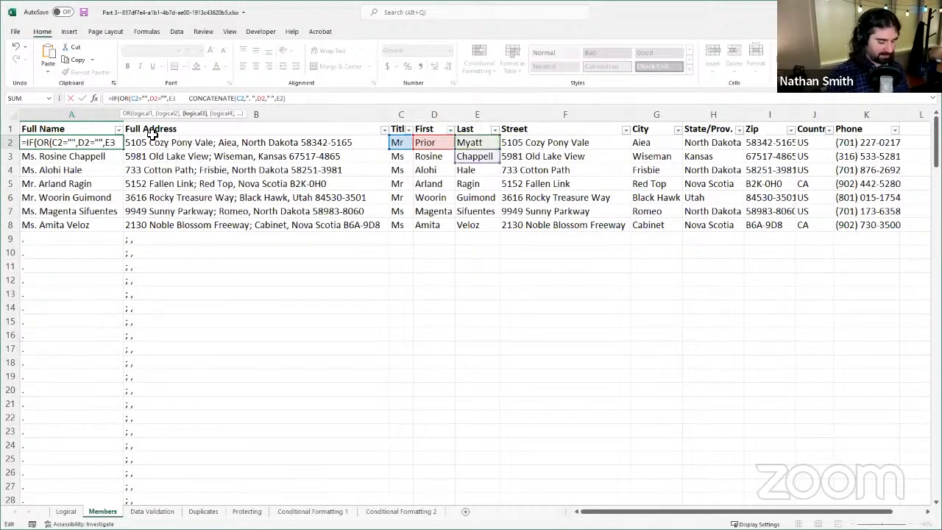
# Step: Add E2="" as the third condition and close the OR function in the A2 formula
pyautogui.press('BackSpace')
pyautogui.write('2')
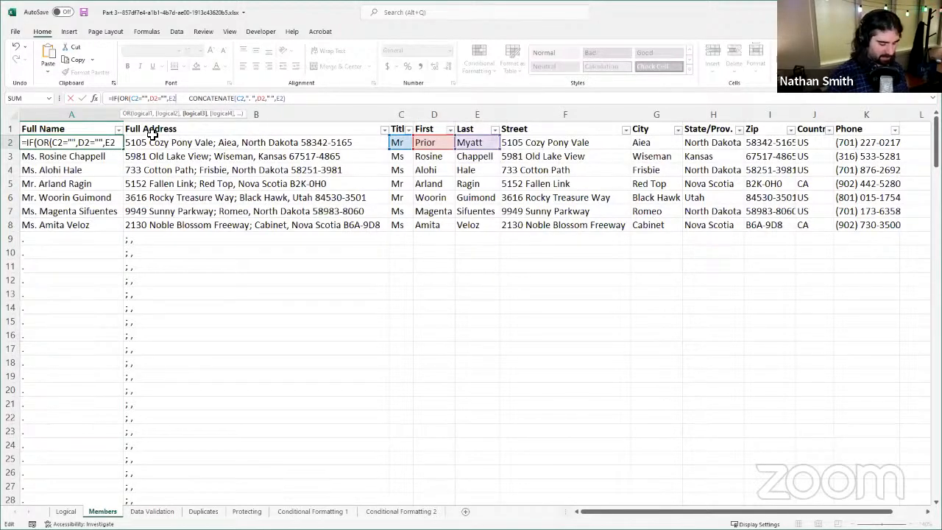
pyautogui.write('=""')
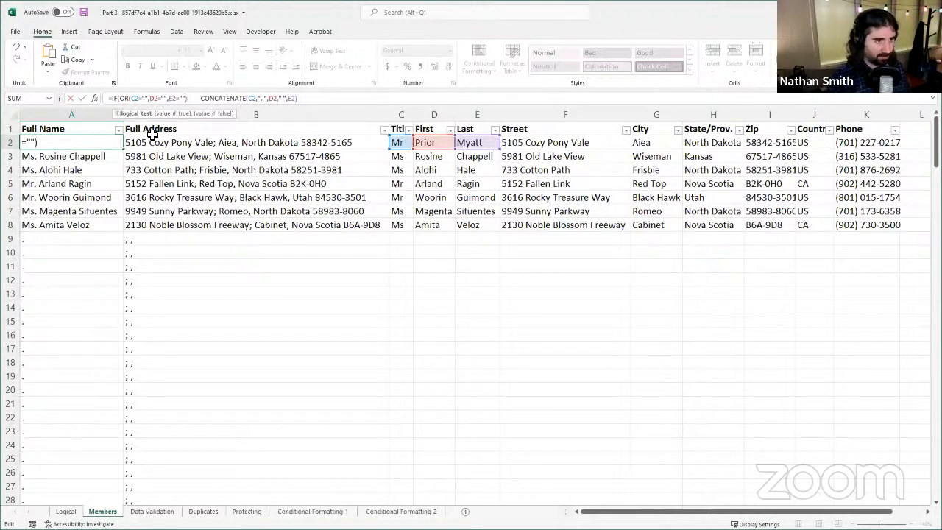
pyautogui.write(')')
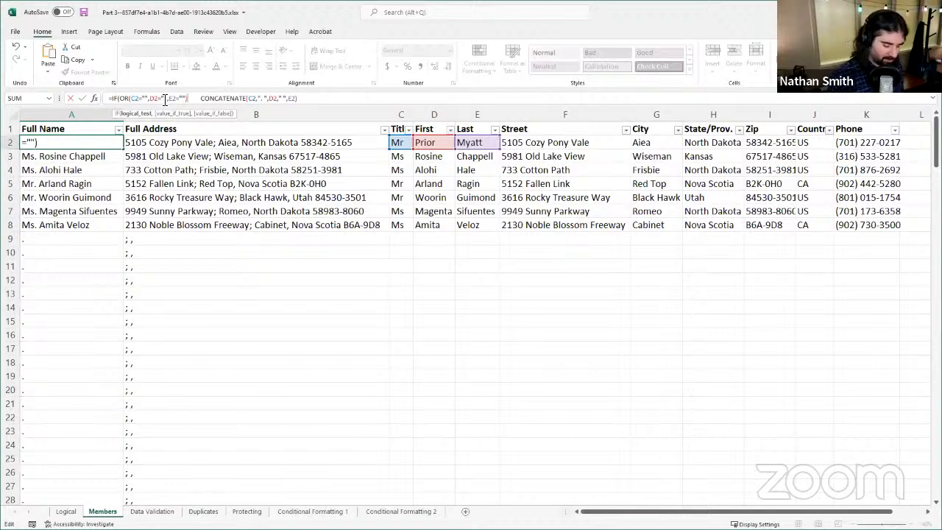
# Step: Set the IF's value-if-true to "" and make CONCATENATE the value-if-false argument, removing the extra spaces before it
pyautogui.write(',')
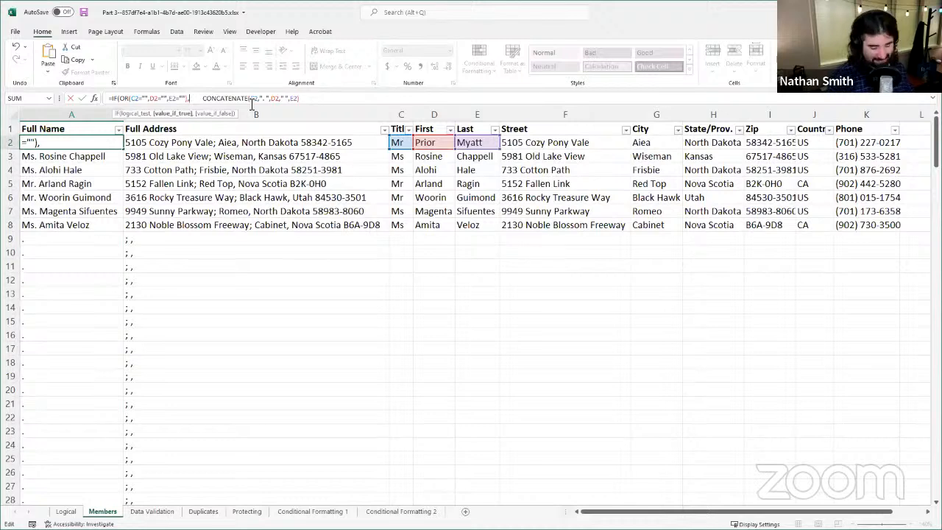
pyautogui.write('"')
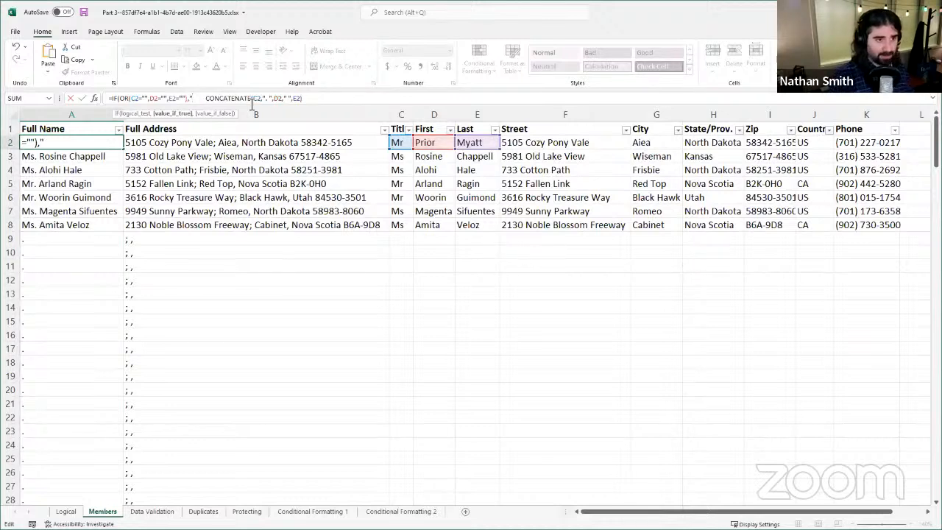
pyautogui.write('"')
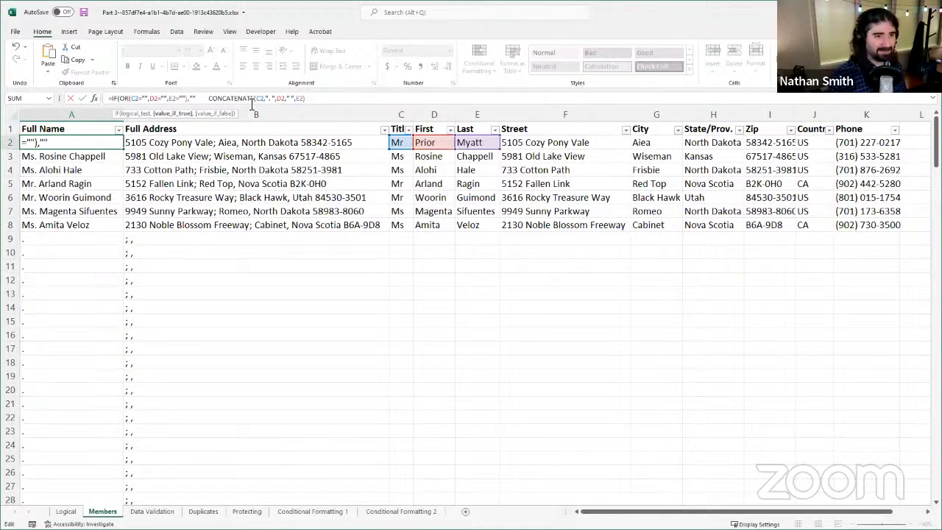
pyautogui.write(',')
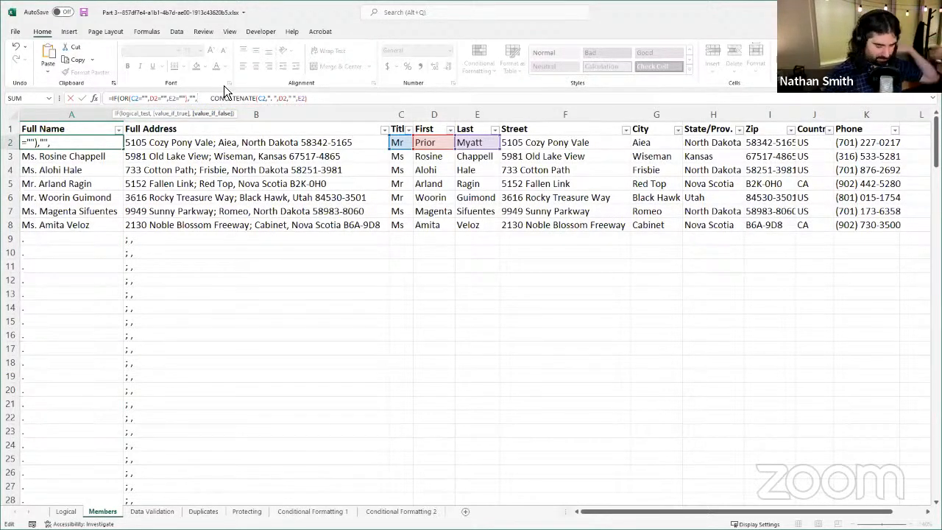
pyautogui.press('Delete')
pyautogui.press('Delete')
pyautogui.press('Delete')
pyautogui.press('Delete')
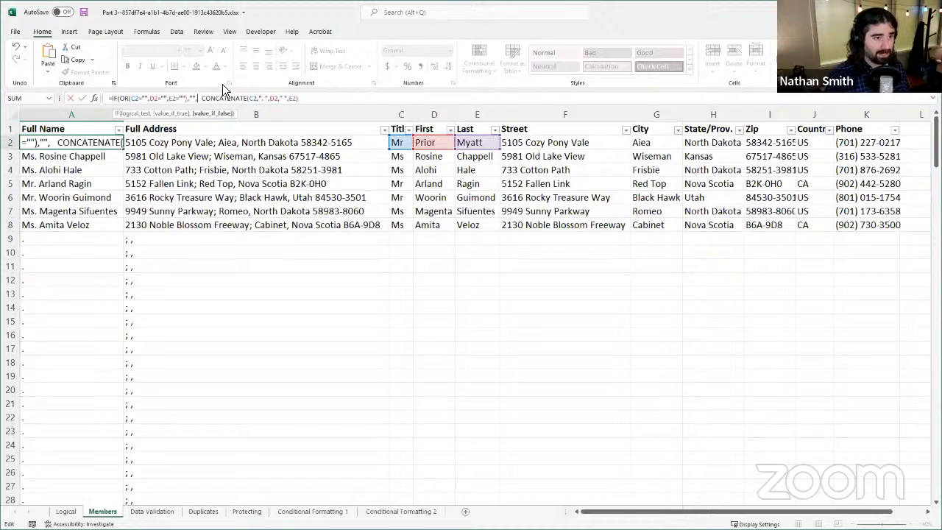
pyautogui.press('Delete')
pyautogui.press('Delete')
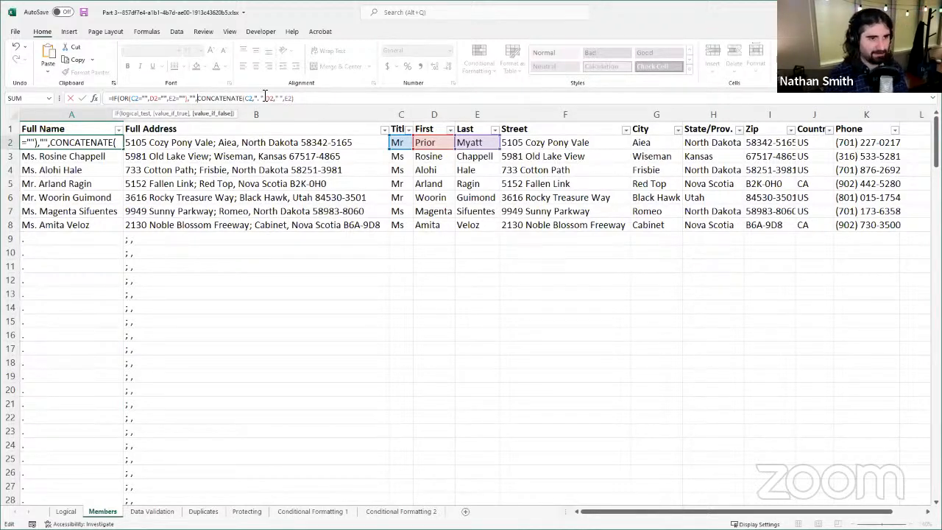
# Step: Close the IF function with a final parenthesis in the A2 formula and fill it down the Full Name column
pyautogui.click(325, 100)
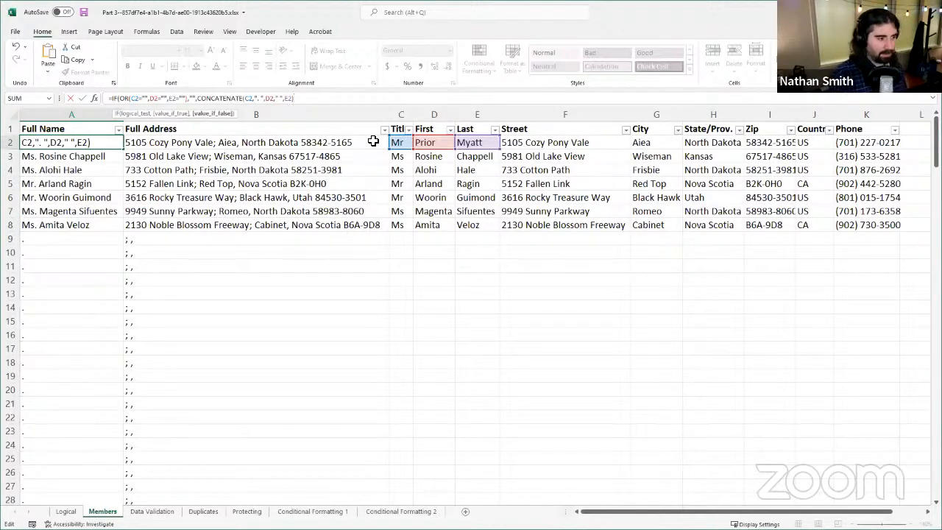
pyautogui.write(')')
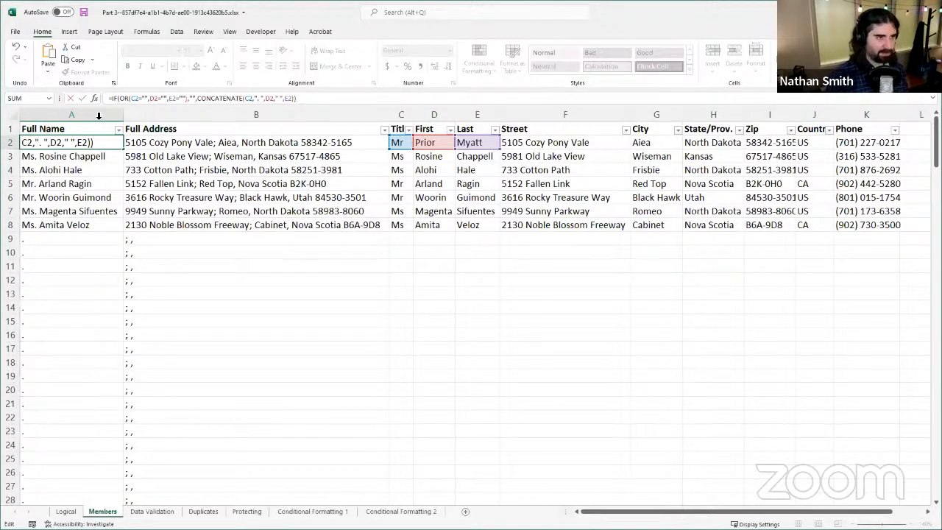
pyautogui.click(88, 98)
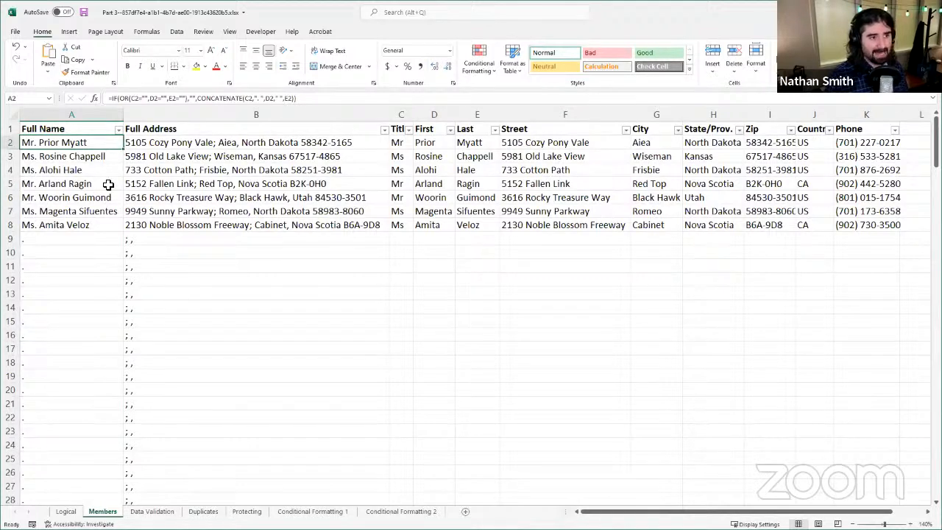
pyautogui.doubleClick(124, 149)
# Step: Check the filled Full Name column from the last member row down to the end of the filled range
pyautogui.click(53, 228)
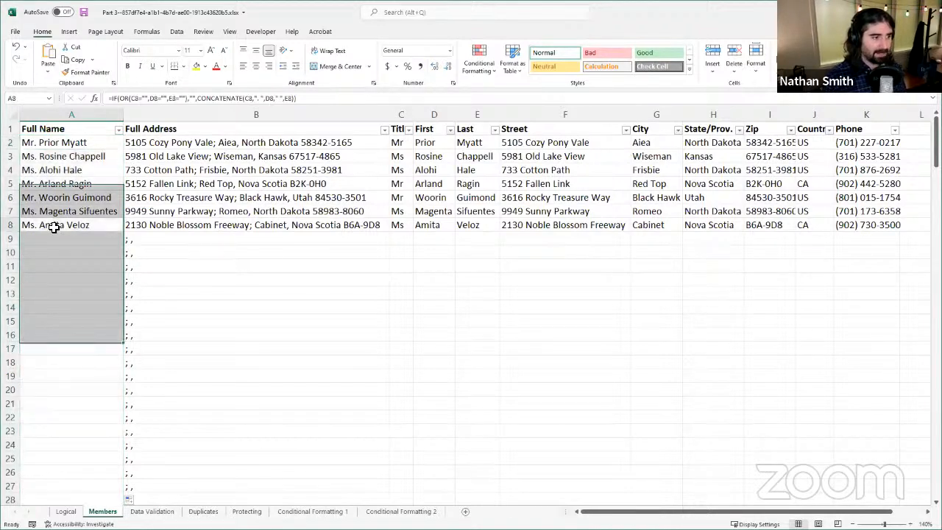
pyautogui.click(50, 240)
pyautogui.click(48, 252)
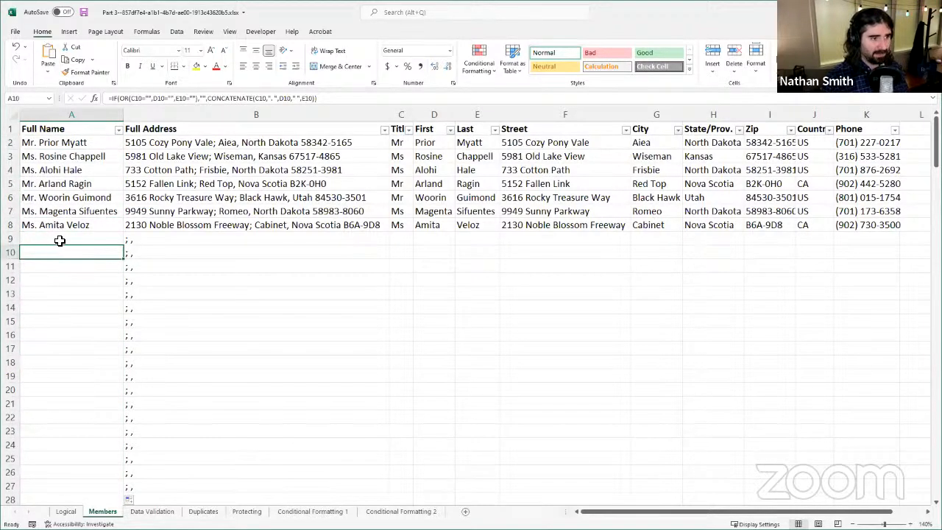
pyautogui.click(60, 240)
pyautogui.scroll(-3, 120, 304)
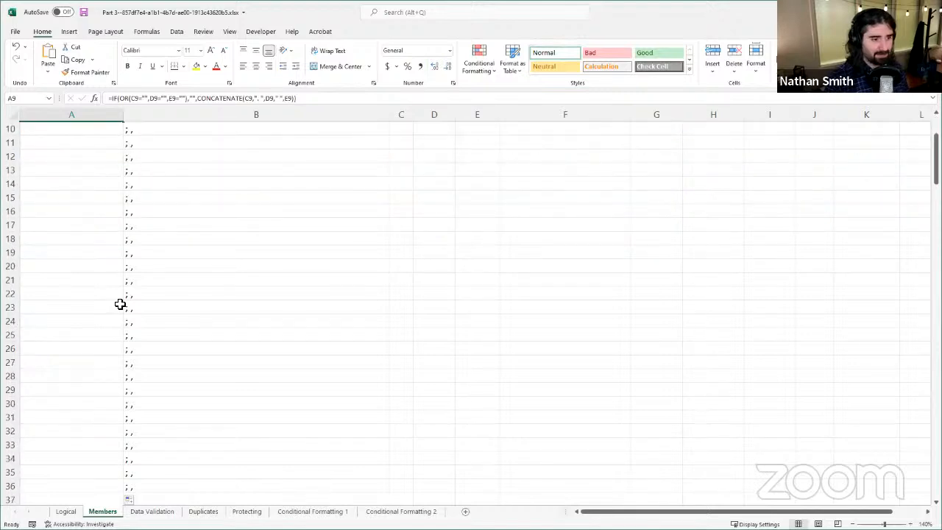
pyautogui.scroll(-20, 120, 304)
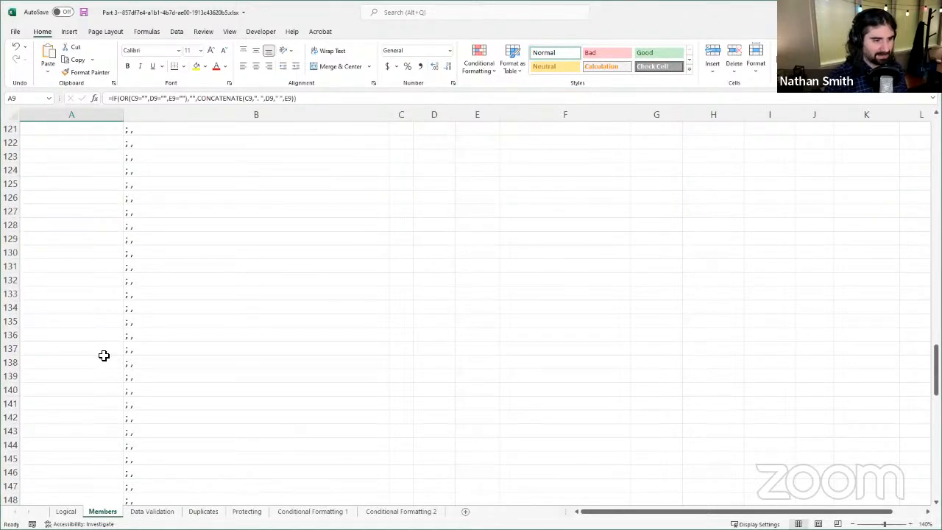
pyautogui.scroll(-20, 104, 356)
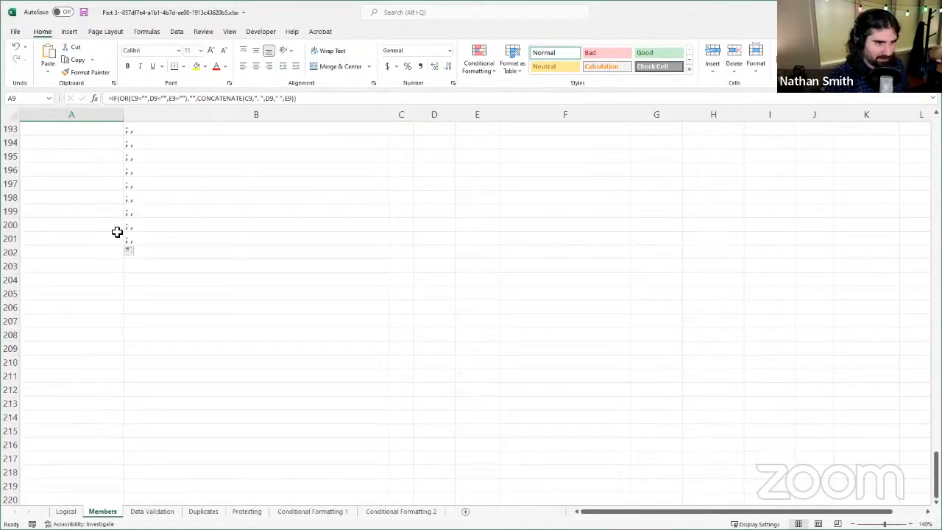
pyautogui.scroll(4, 98, 241)
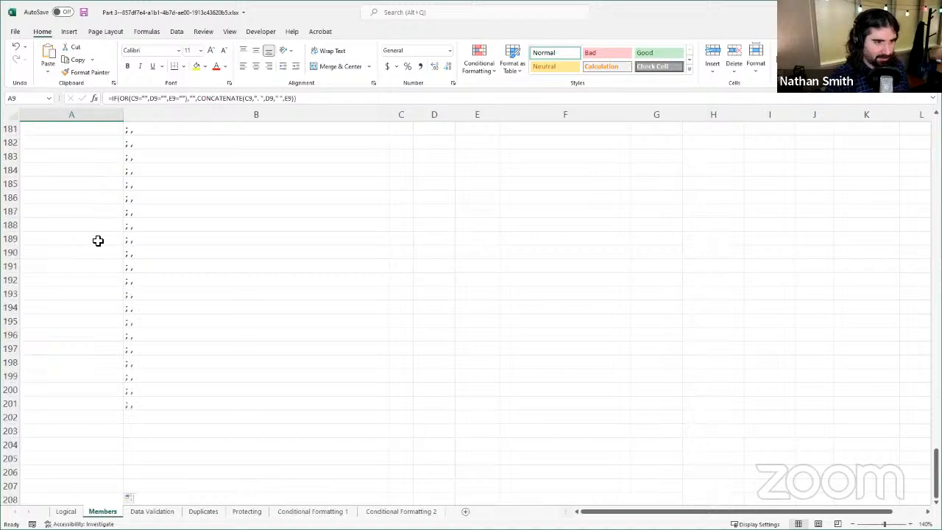
pyautogui.scroll(20, 98, 241)
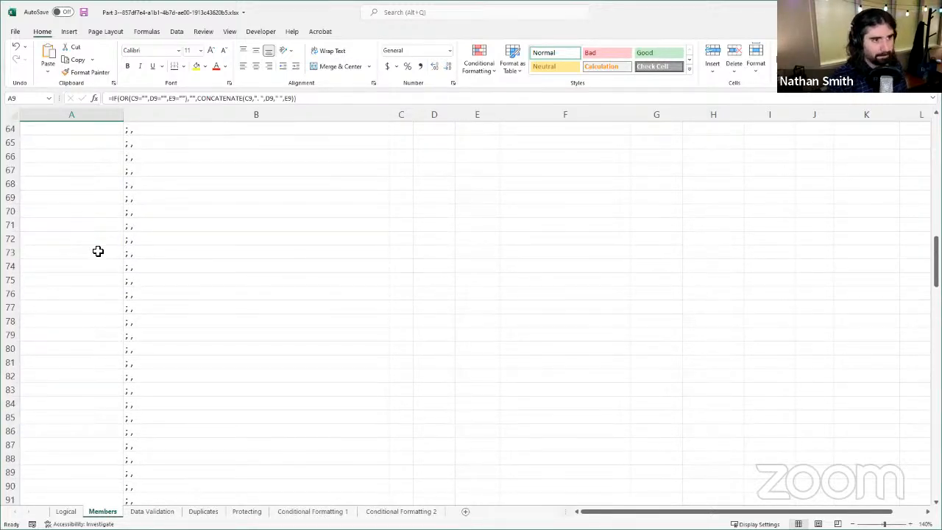
pyautogui.scroll(20, 98, 251)
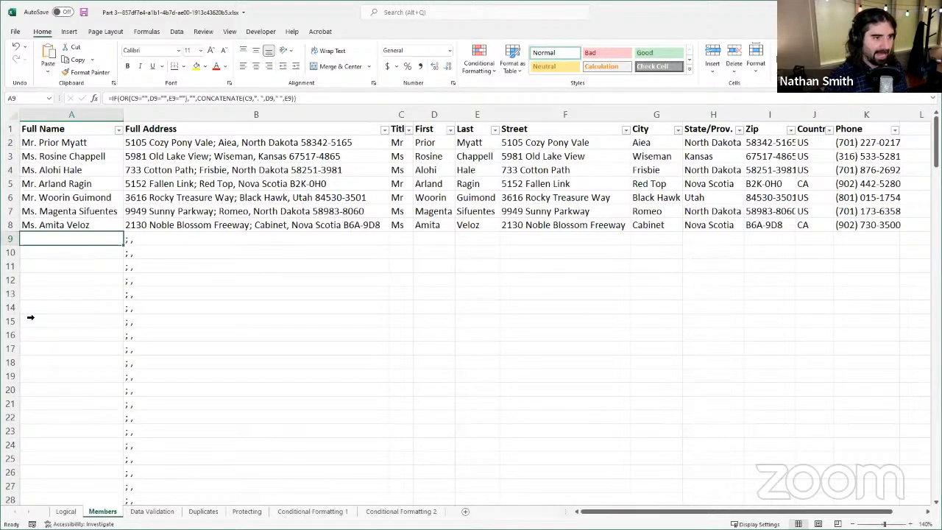
# Step: Compare the Full Name formula in A8 with those in several empty member rows, such as A9, A18 and A22
pyautogui.click(107, 227)
pyautogui.click(84, 278)
pyautogui.click(70, 340)
pyautogui.click(71, 415)
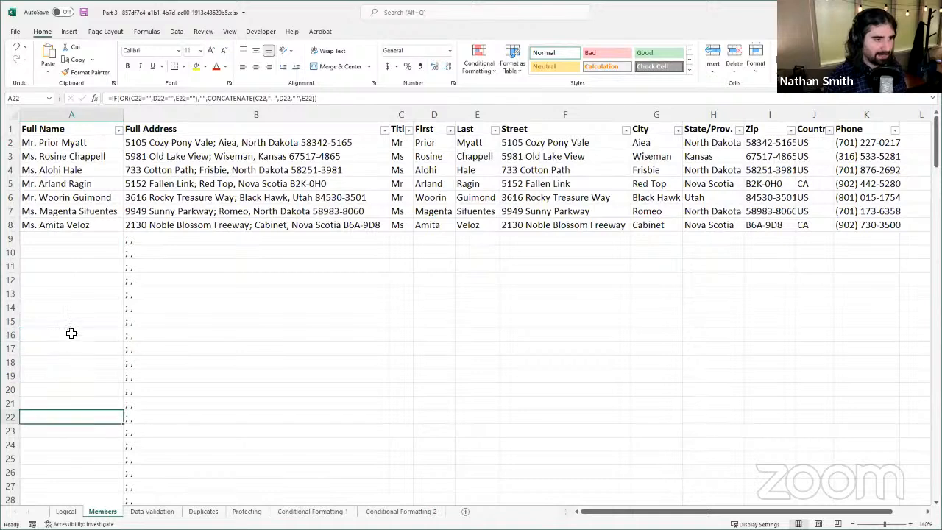
pyautogui.click(71, 333)
pyautogui.click(67, 241)
pyautogui.click(66, 267)
pyautogui.click(67, 362)
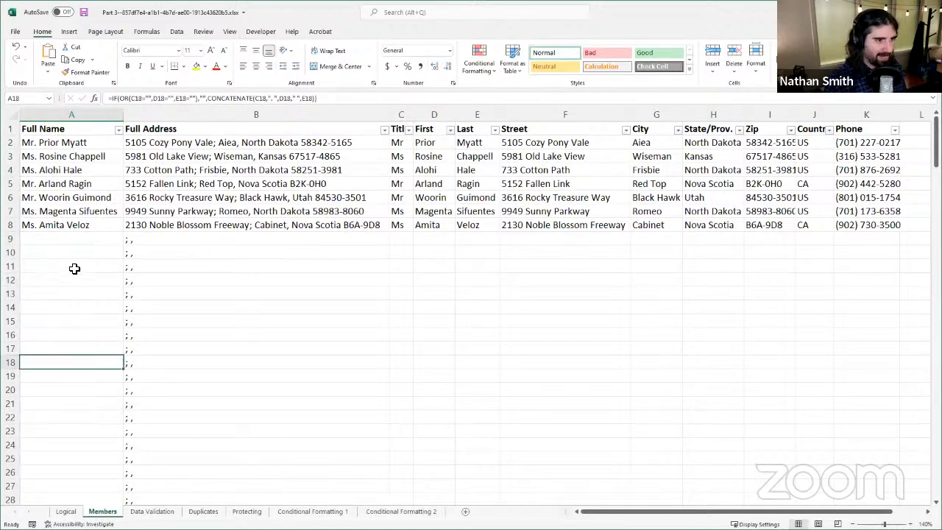
pyautogui.click(74, 269)
pyautogui.click(74, 227)
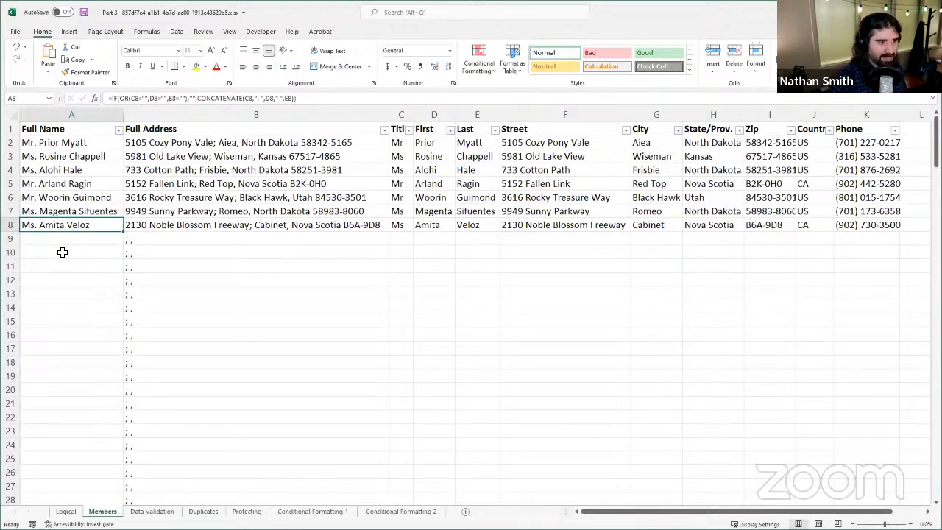
pyautogui.click(64, 251)
pyautogui.click(71, 237)
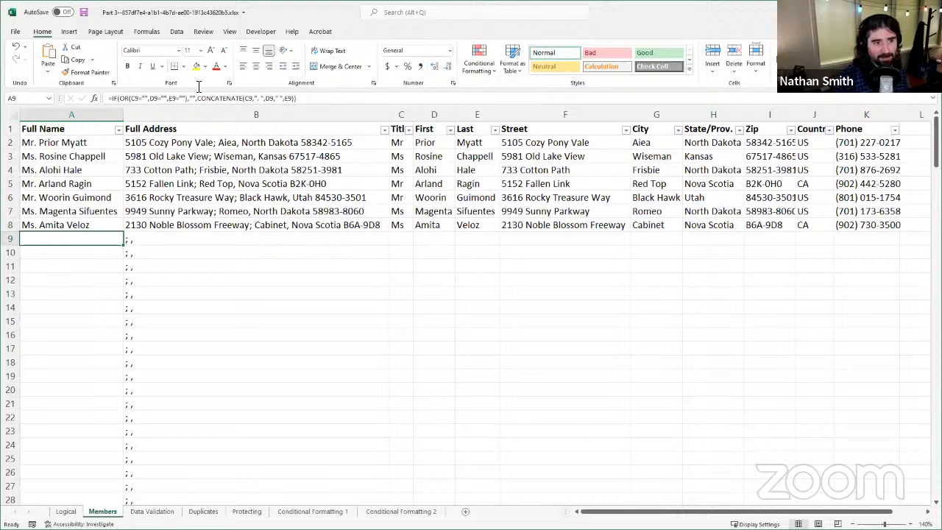
# Step: Enter a test member in row 9 with the title Mr and the member's first and last name
pyautogui.click(405, 239)
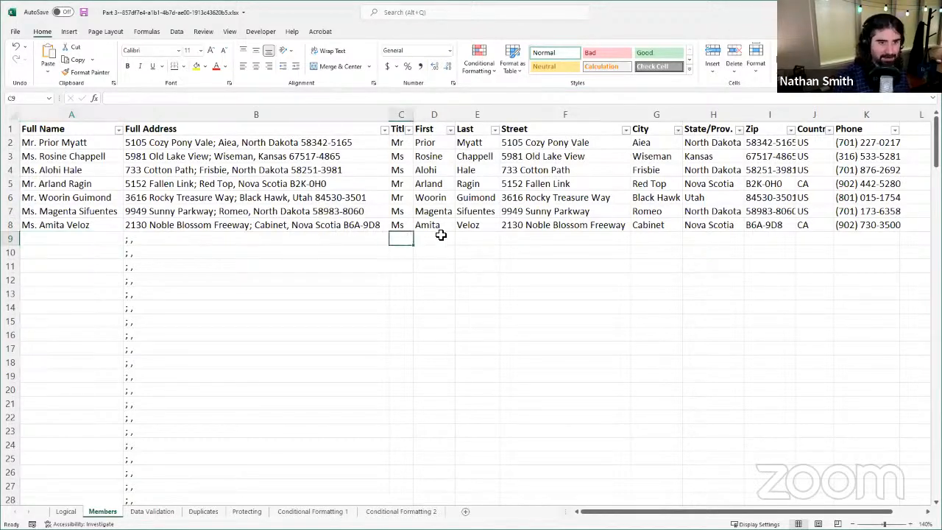
pyautogui.write('M')
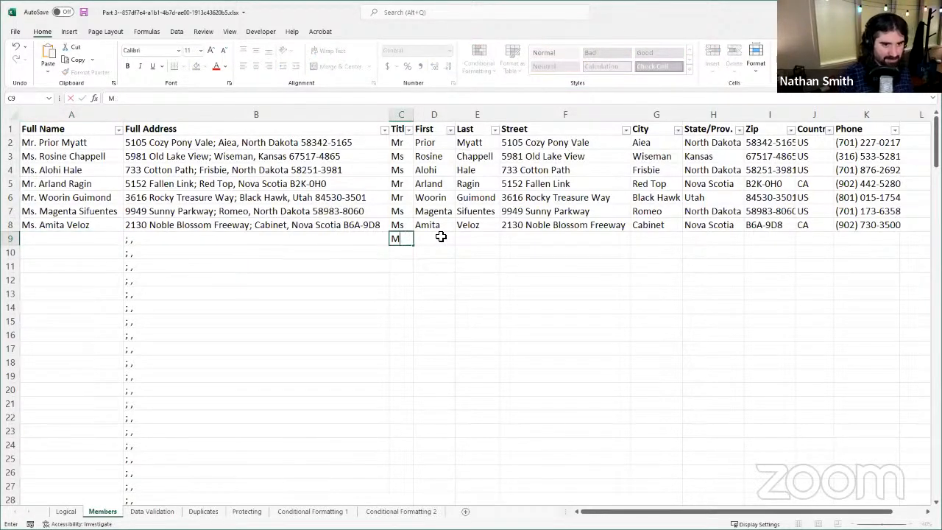
pyautogui.write('r')
pyautogui.press('Tab')
pyautogui.write('Natha')
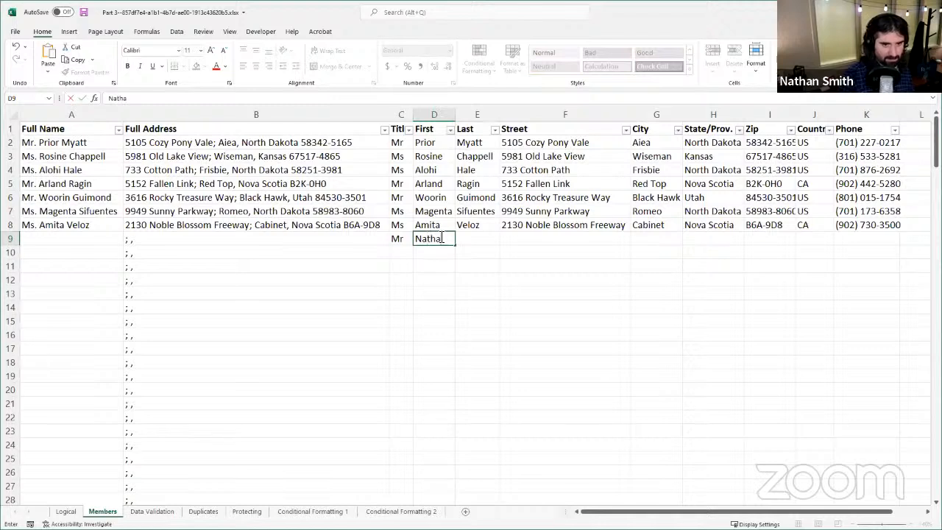
pyautogui.write('n')
pyautogui.press('Tab')
pyautogui.write('Smith')
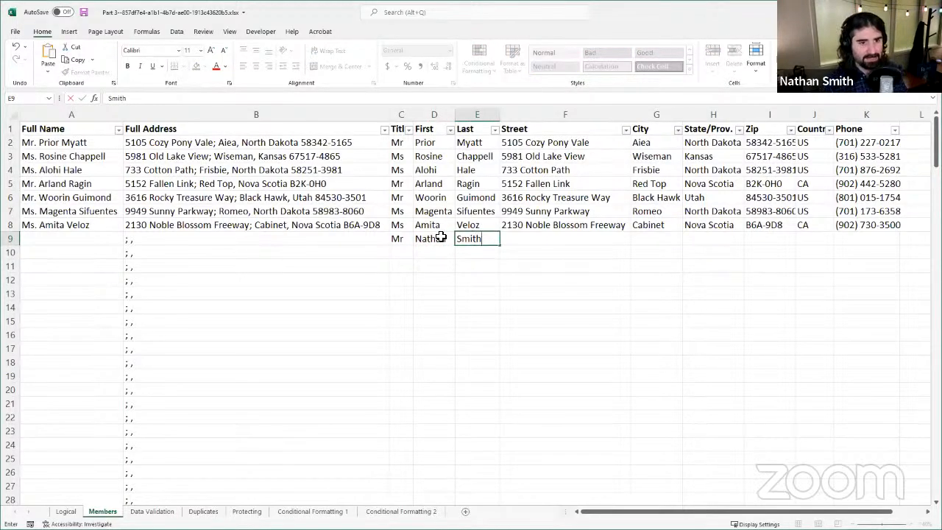
pyautogui.press('Tab')
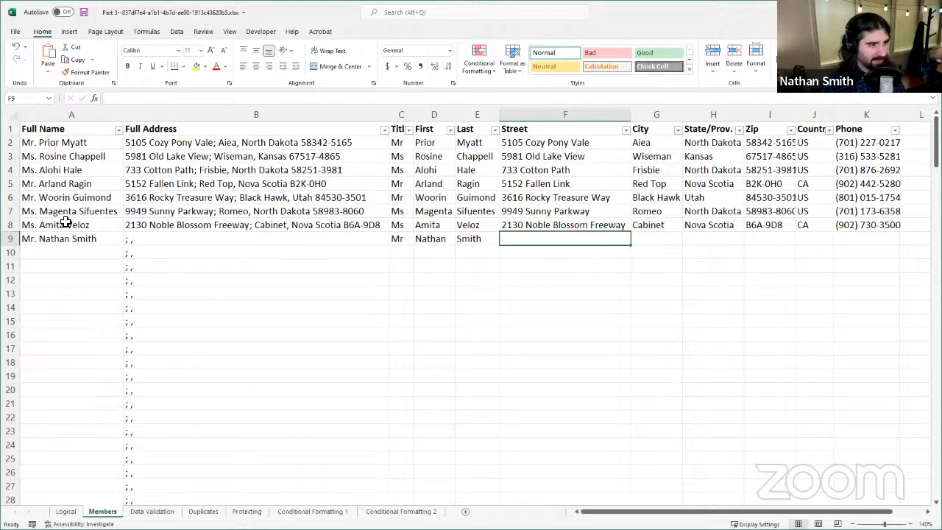
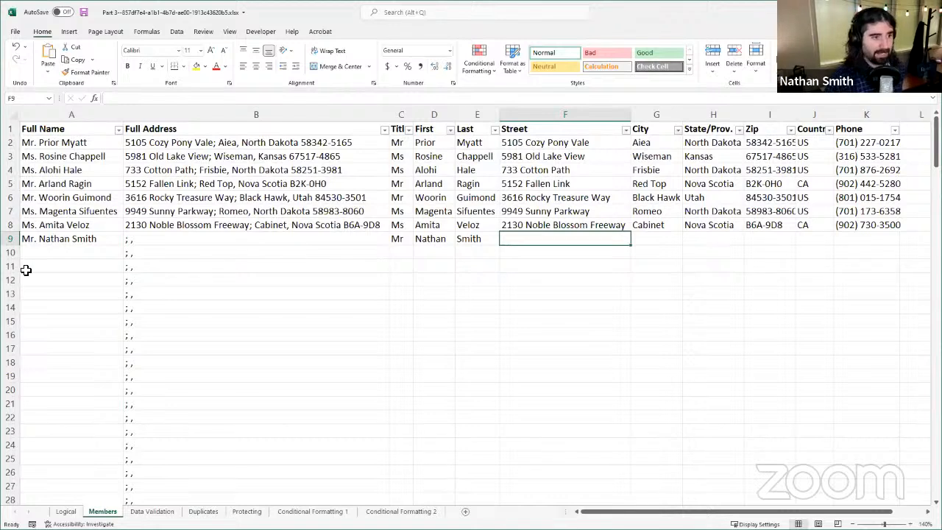
# Step: Compare the Full Name formula in empty rows of column A, such as A10, A11 and A15, with the one in A9
pyautogui.click(77, 251)
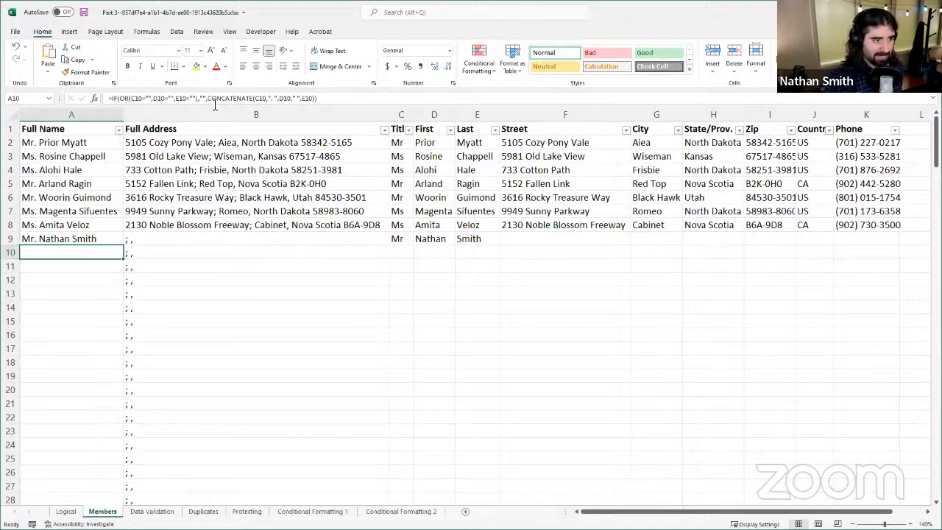
pyautogui.click(70, 278)
pyautogui.click(75, 267)
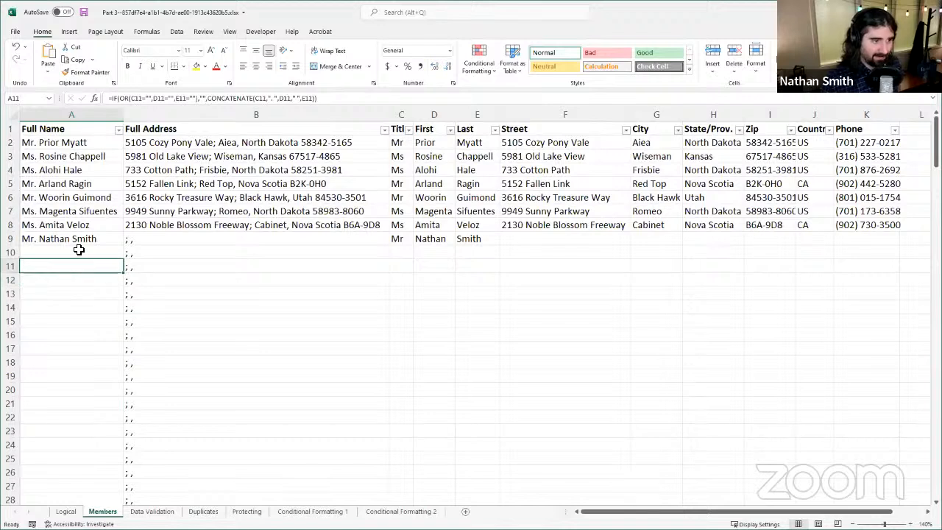
pyautogui.click(81, 251)
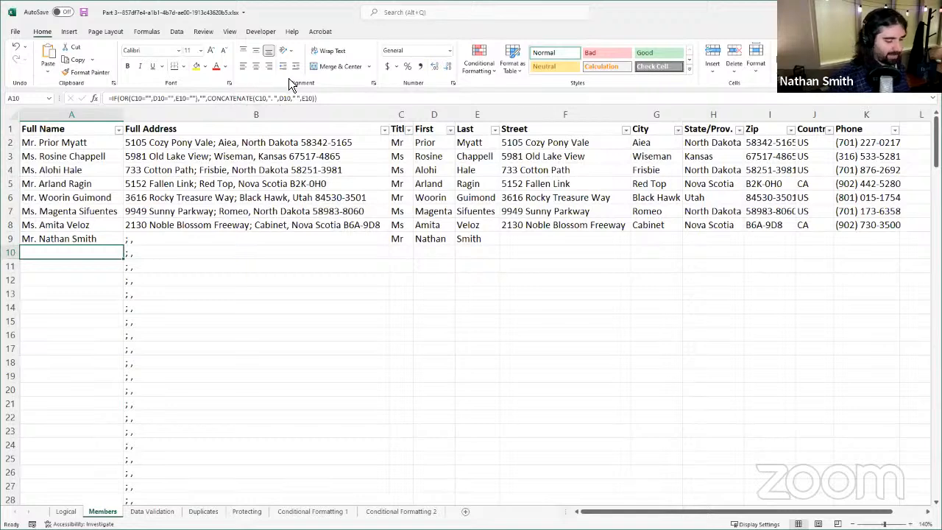
pyautogui.click(73, 270)
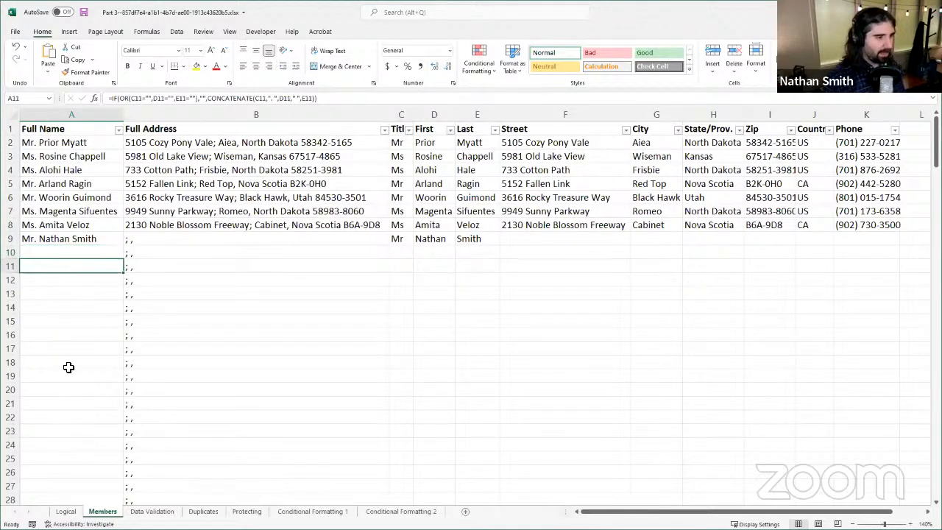
pyautogui.click(82, 321)
pyautogui.click(76, 267)
pyautogui.click(60, 365)
pyautogui.click(70, 321)
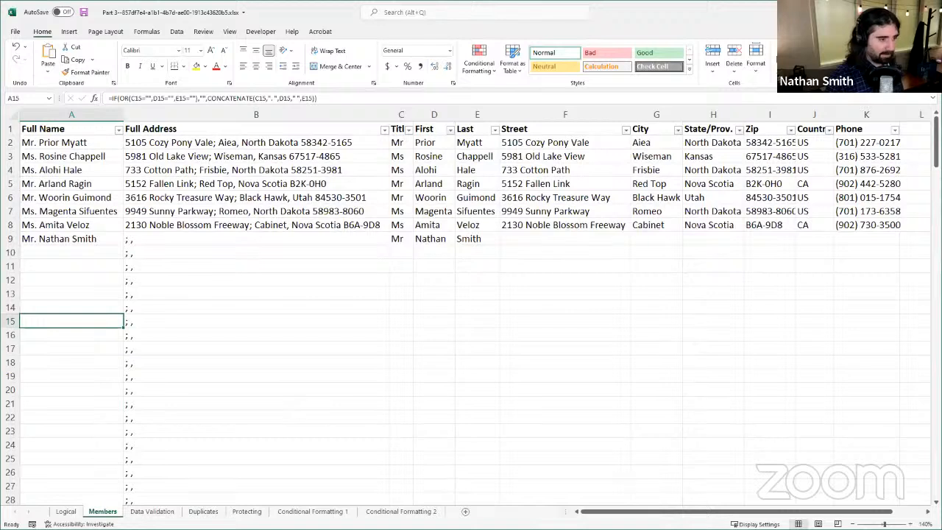
pyautogui.click(71, 338)
pyautogui.click(76, 297)
pyautogui.click(53, 342)
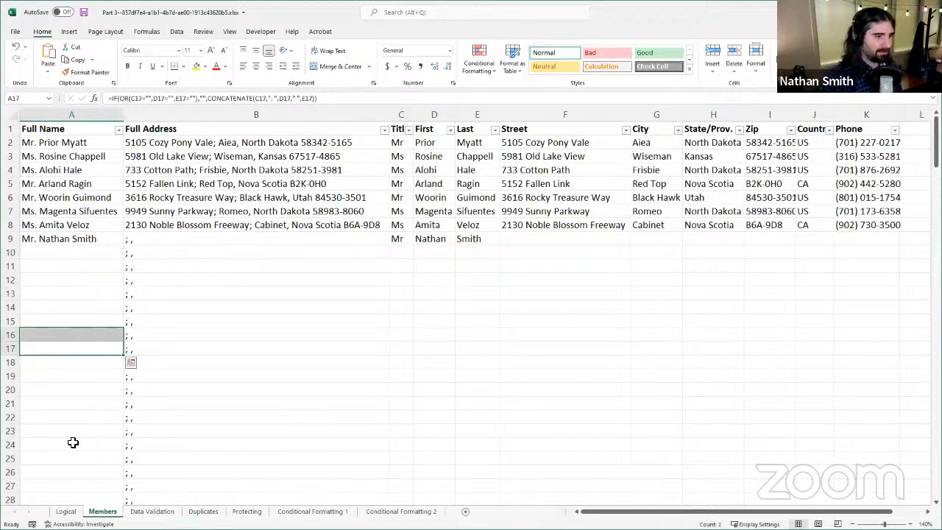
pyautogui.click(74, 435)
pyautogui.click(66, 321)
pyautogui.click(64, 251)
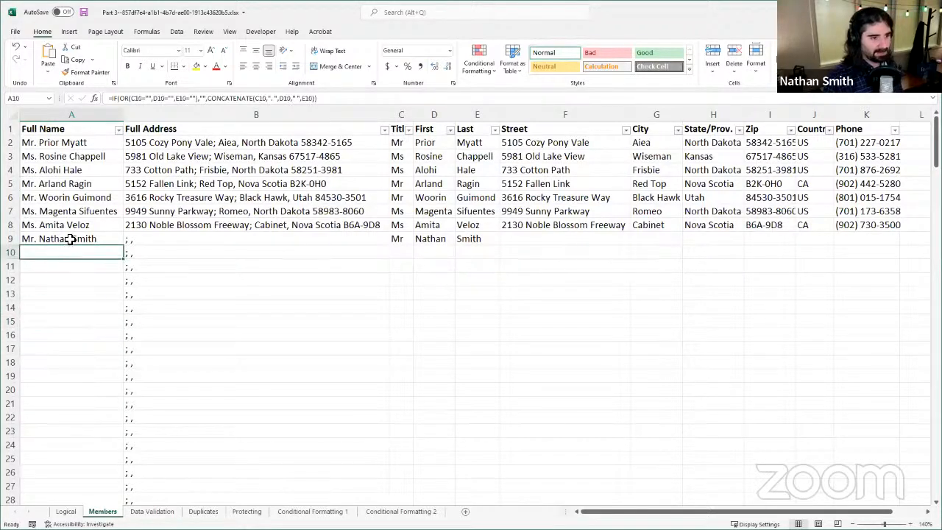
pyautogui.click(69, 240)
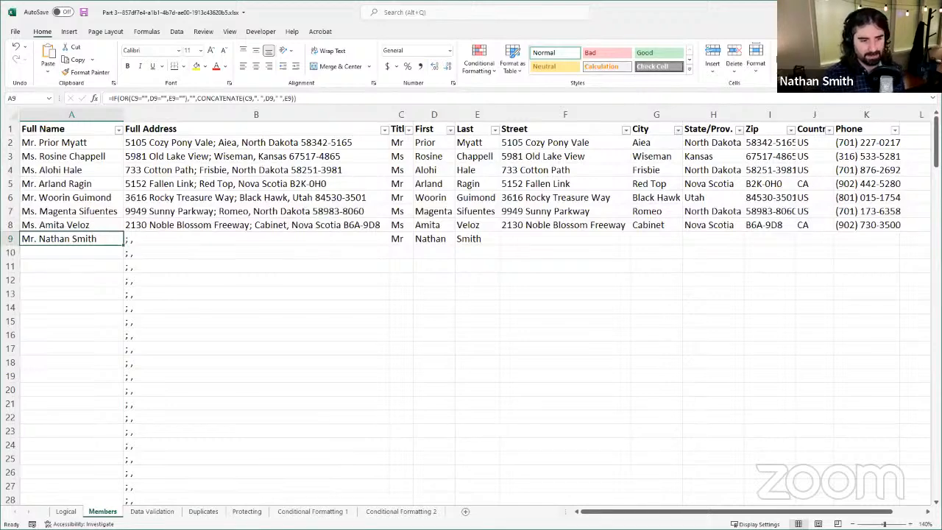
# Step: Switch to the Data Validation sheet, select the whole Customer type column and widen the Case # column to fit its numbers
pyautogui.click(155, 511)
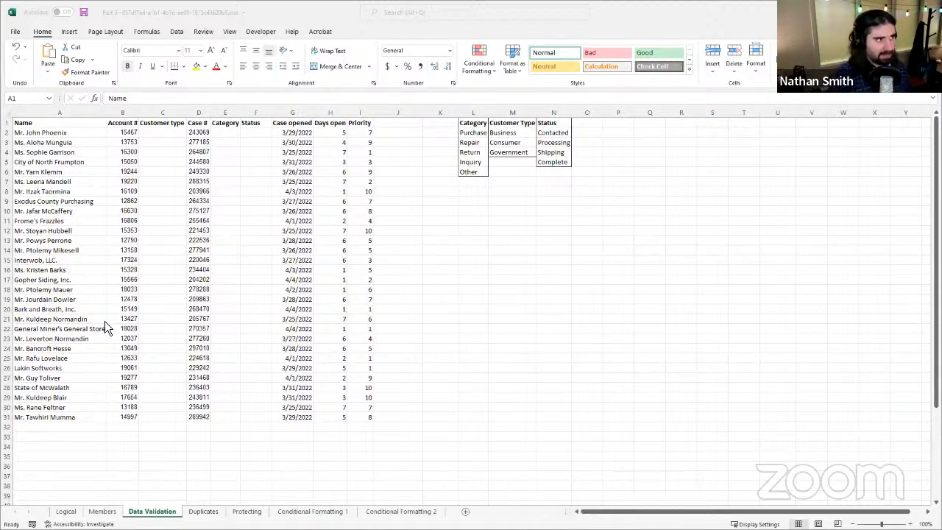
pyautogui.click(269, 252)
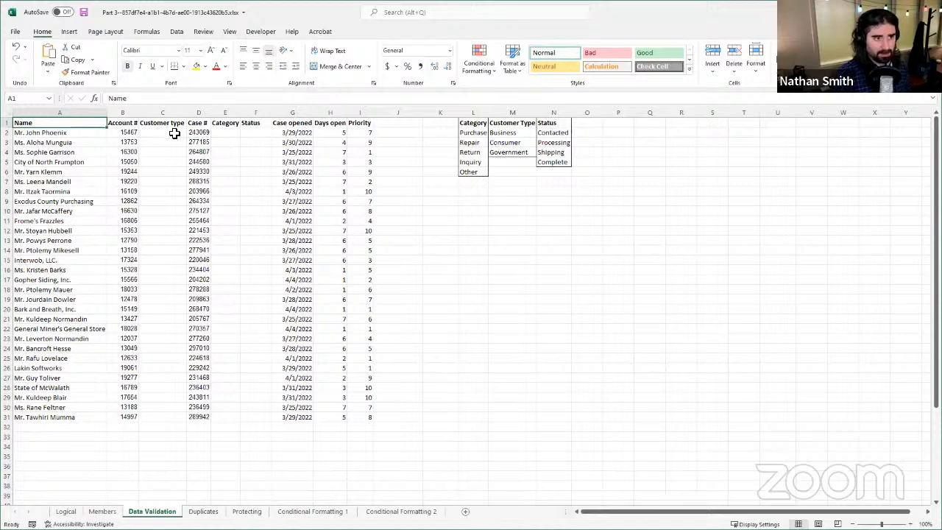
pyautogui.moveTo(174, 132); pyautogui.dragTo(145, 458)
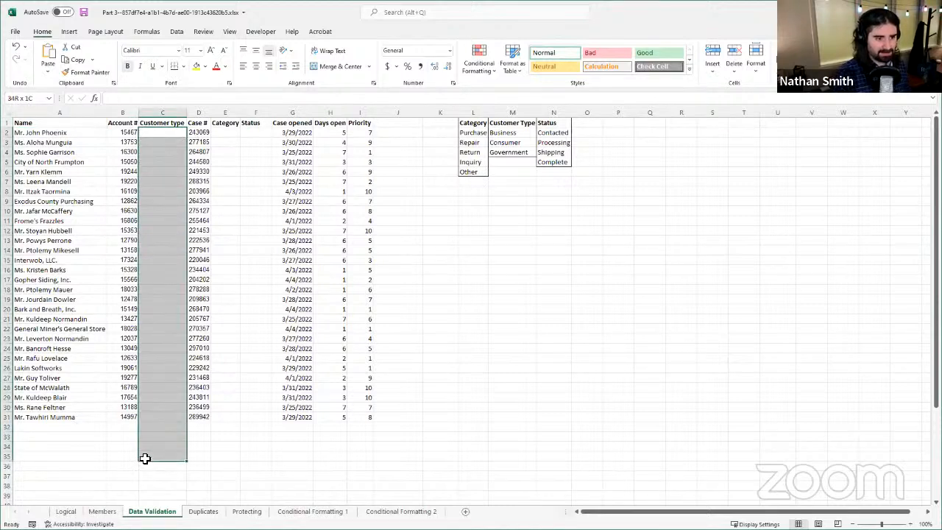
pyautogui.click(162, 112)
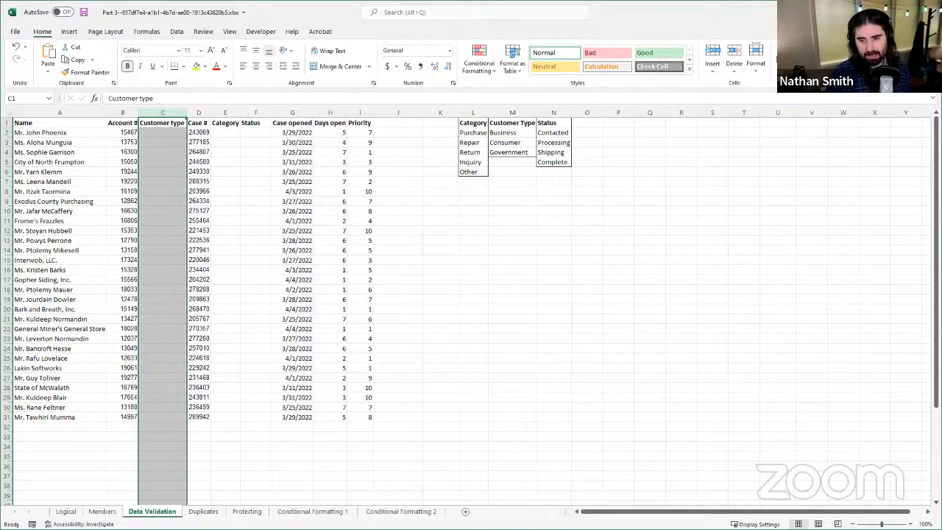
pyautogui.keyDown('ctrl'); pyautogui.scroll(3, 429, 390); pyautogui.keyUp('ctrl')
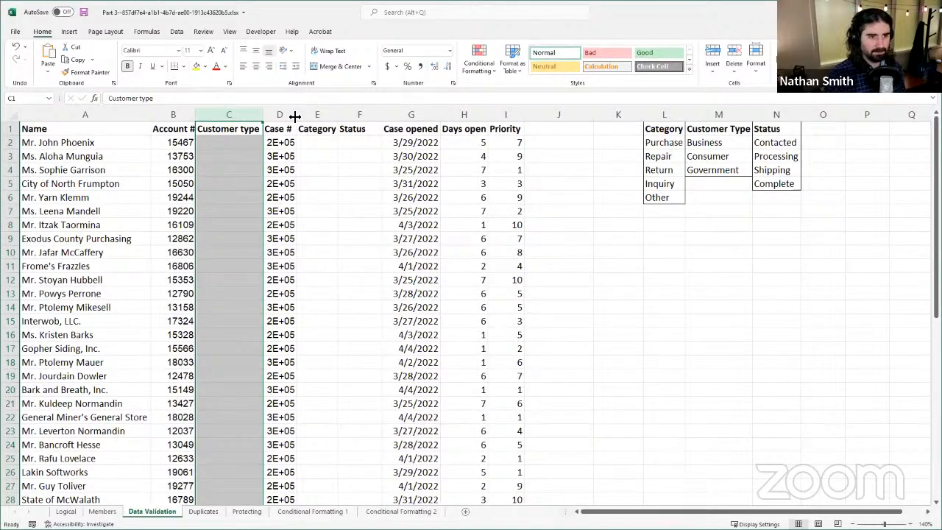
pyautogui.moveTo(294, 117); pyautogui.dragTo(302, 118)
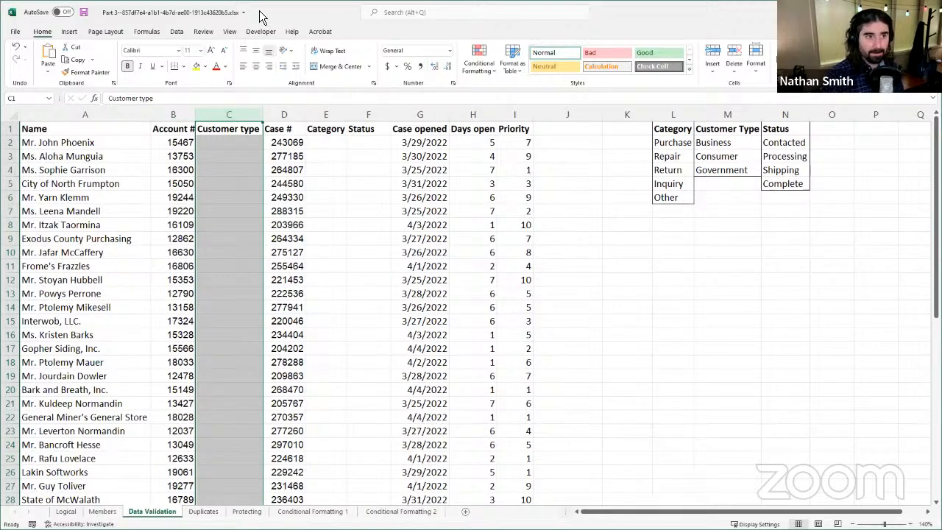
# Step: Start a data validation rule for the Customer type column that allows values from a List
pyautogui.click(181, 32)
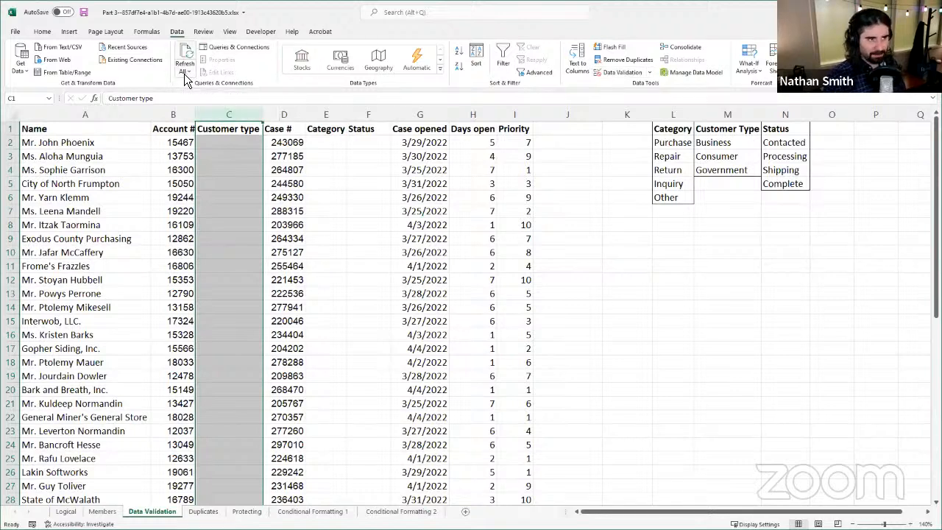
pyautogui.click(651, 72)
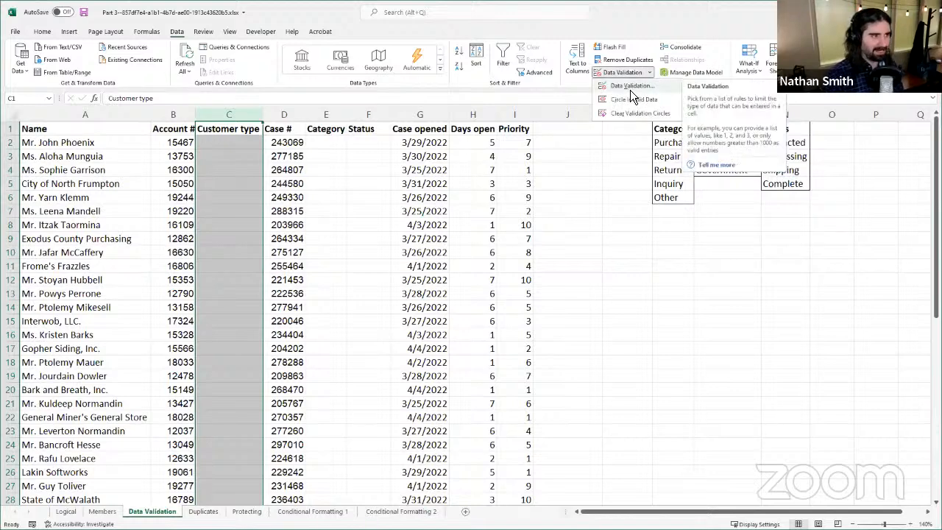
pyautogui.click(630, 86)
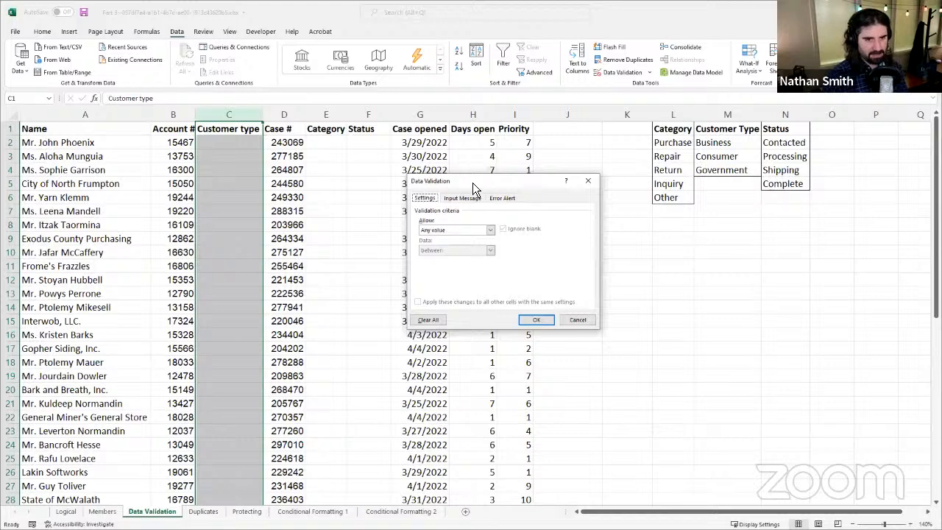
pyautogui.moveTo(473, 183); pyautogui.dragTo(470, 135)
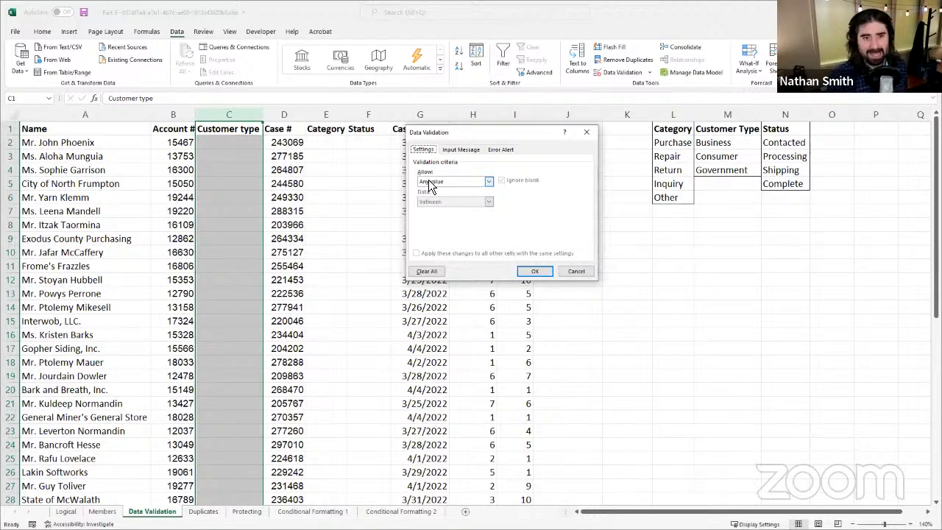
pyautogui.click(490, 183)
pyautogui.click(443, 169)
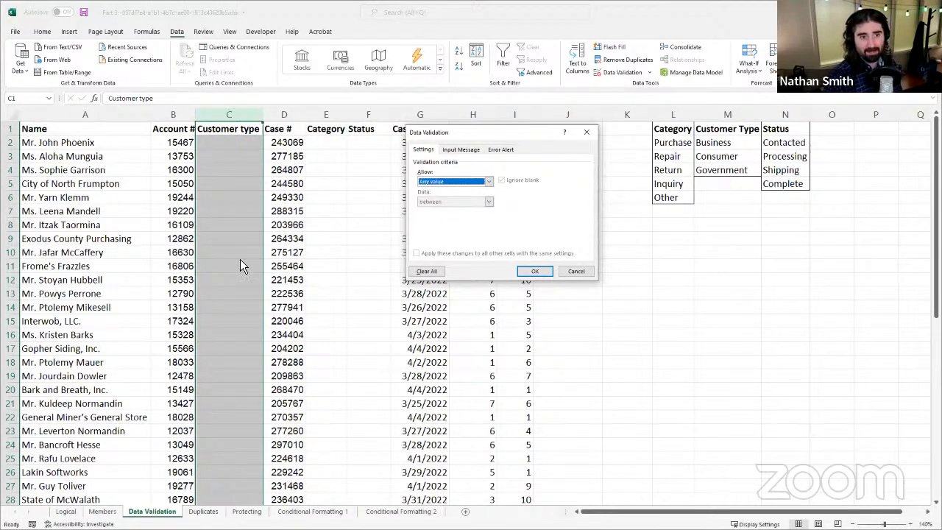
pyautogui.click(442, 184)
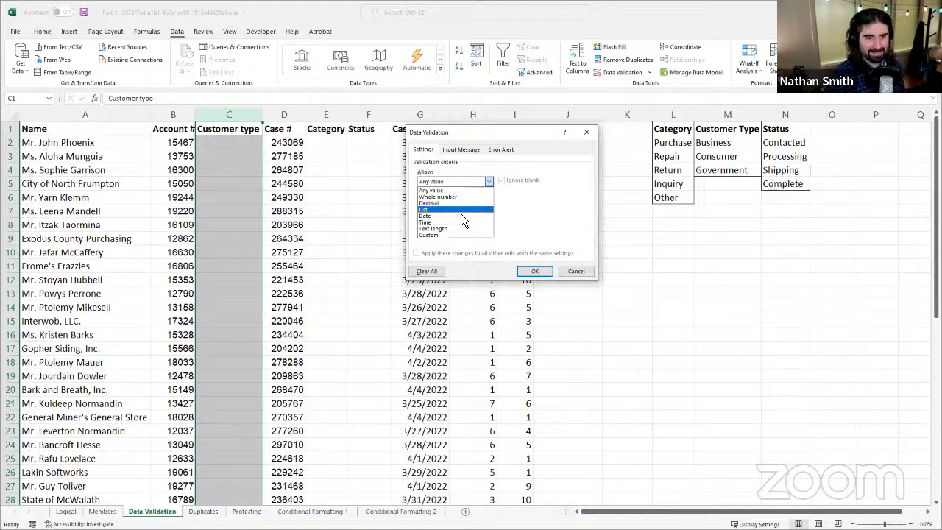
pyautogui.click(461, 212)
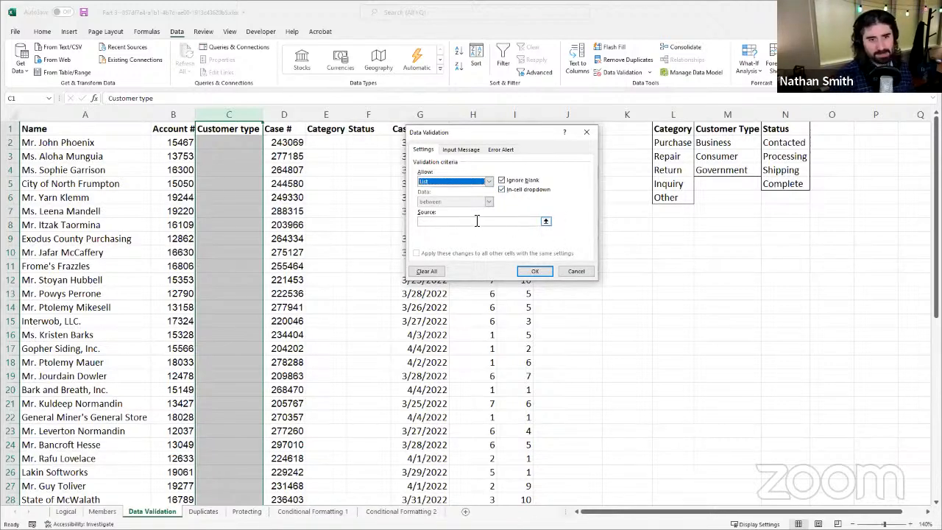
# Step: Use the Customer Type entries in M2:M4 as the list source and apply the validation rule to column C
pyautogui.click(427, 222)
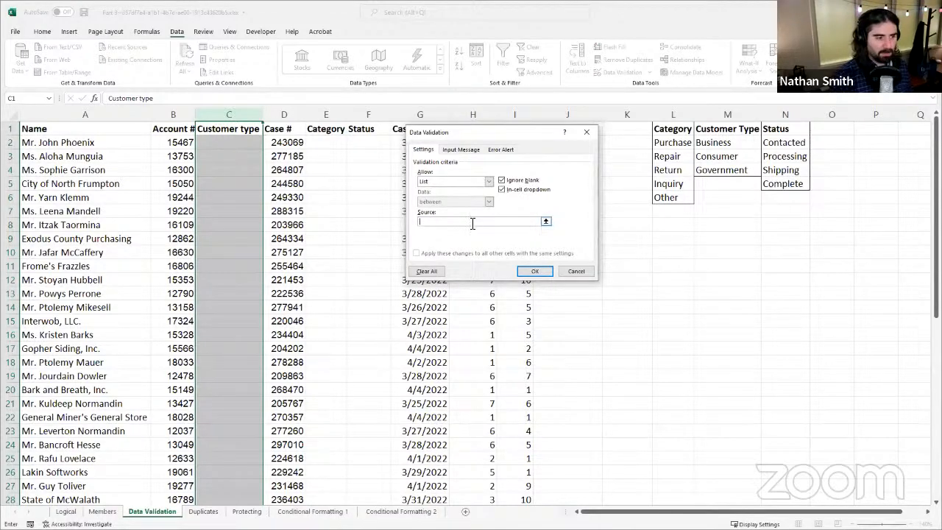
pyautogui.click(547, 222)
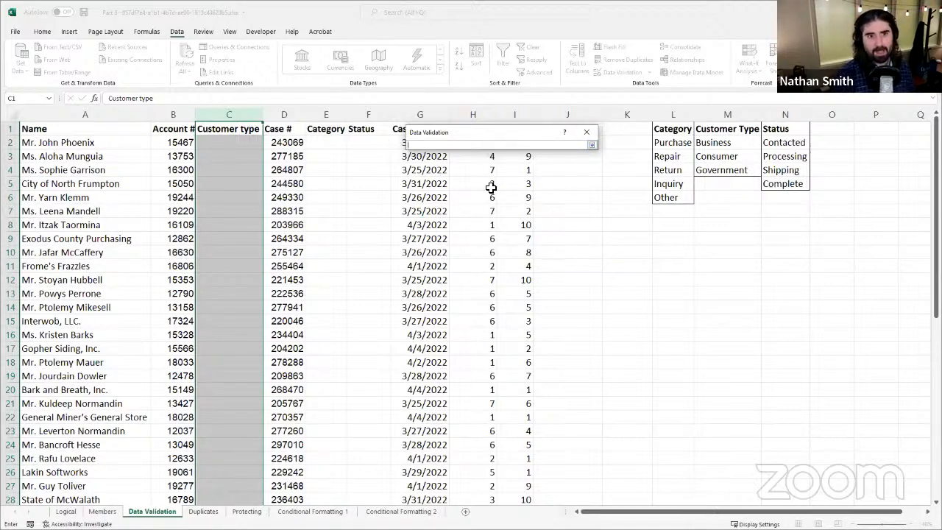
pyautogui.click(719, 144)
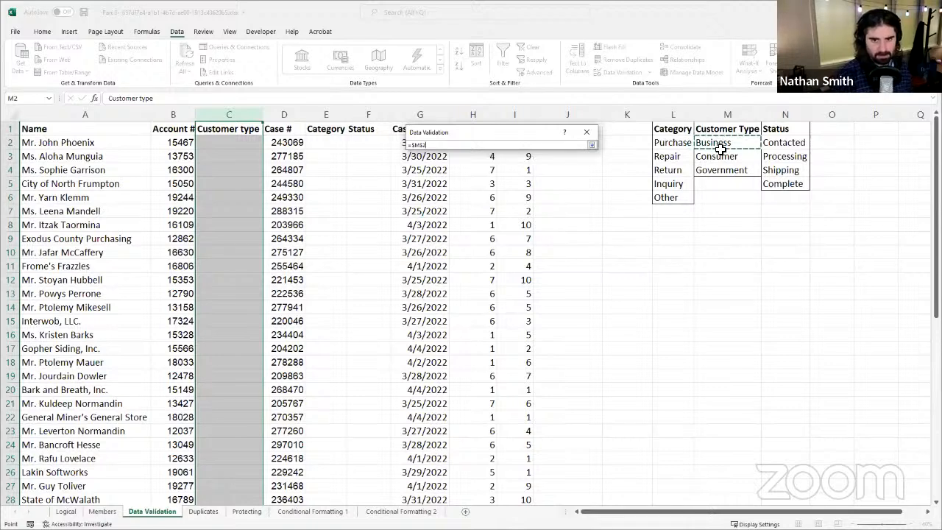
pyautogui.moveTo(719, 148); pyautogui.dragTo(716, 160)
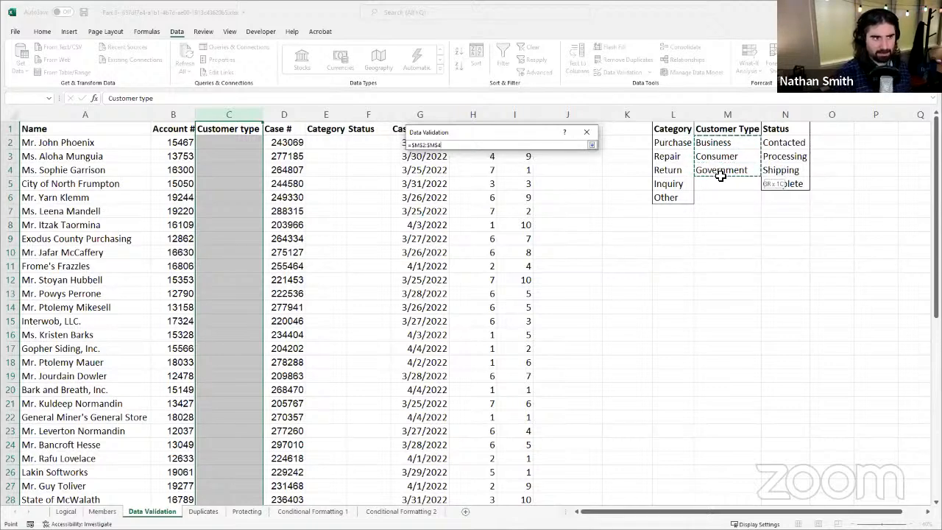
pyautogui.moveTo(722, 176); pyautogui.dragTo(717, 174)
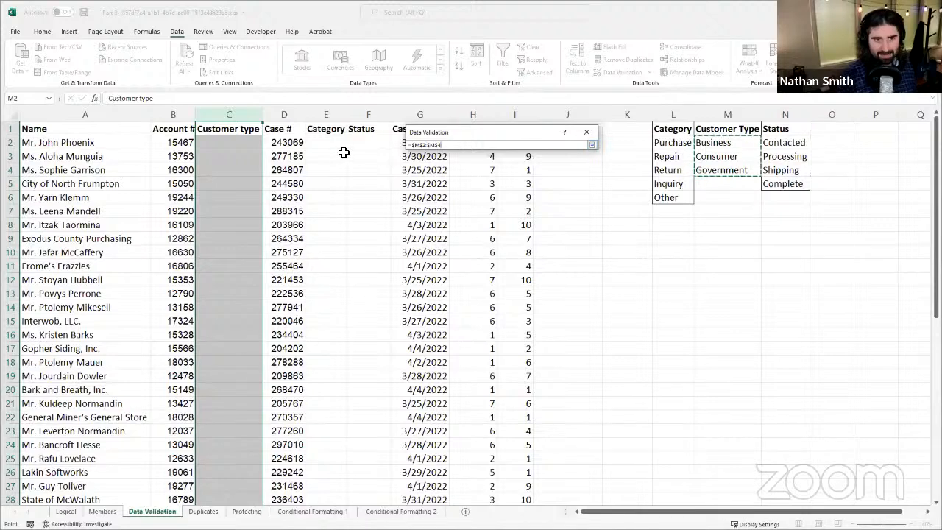
pyautogui.click(592, 146)
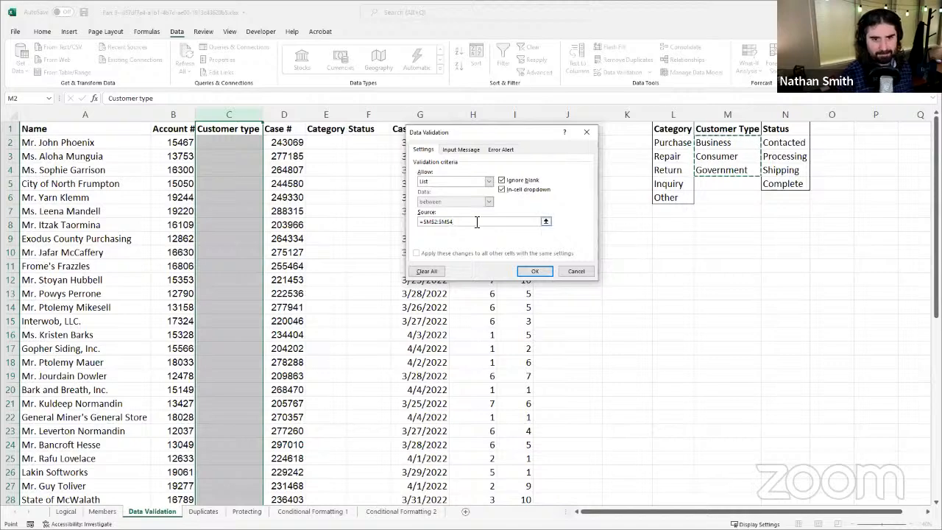
pyautogui.click(524, 272)
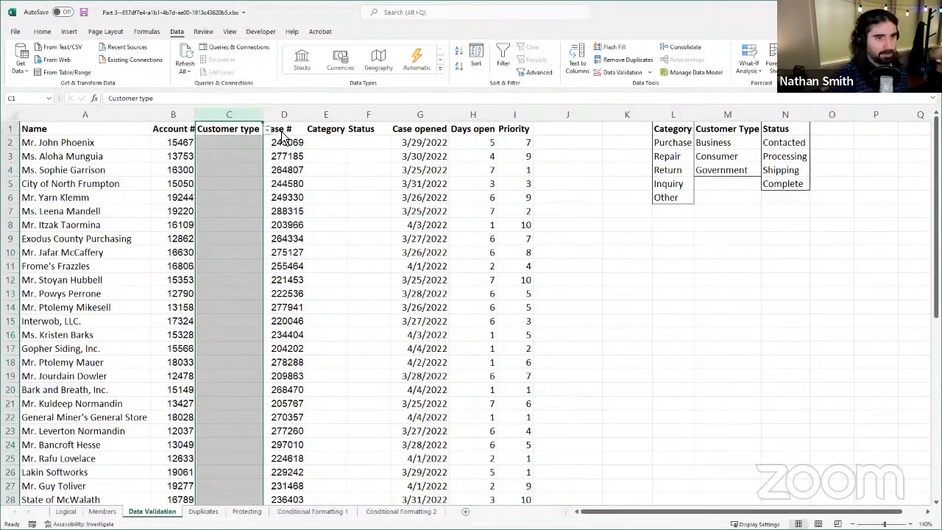
# Step: Choose Consumer from the validation list for the first three customers, in cells C2, C3 and C4
pyautogui.click(238, 142)
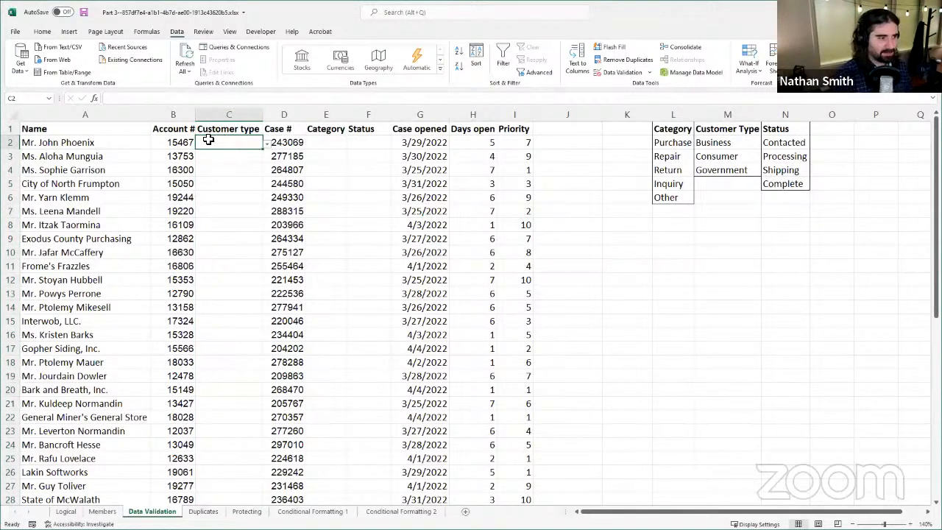
pyautogui.click(269, 147)
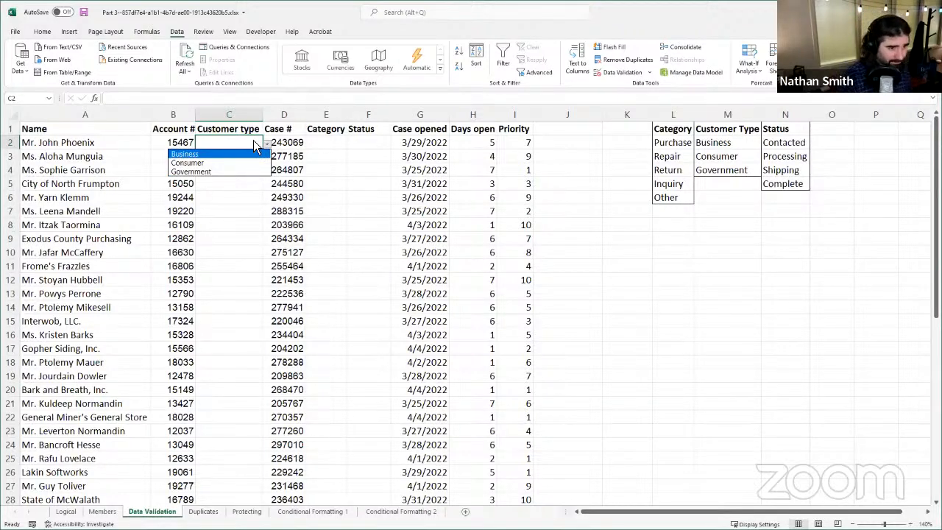
pyautogui.click(192, 166)
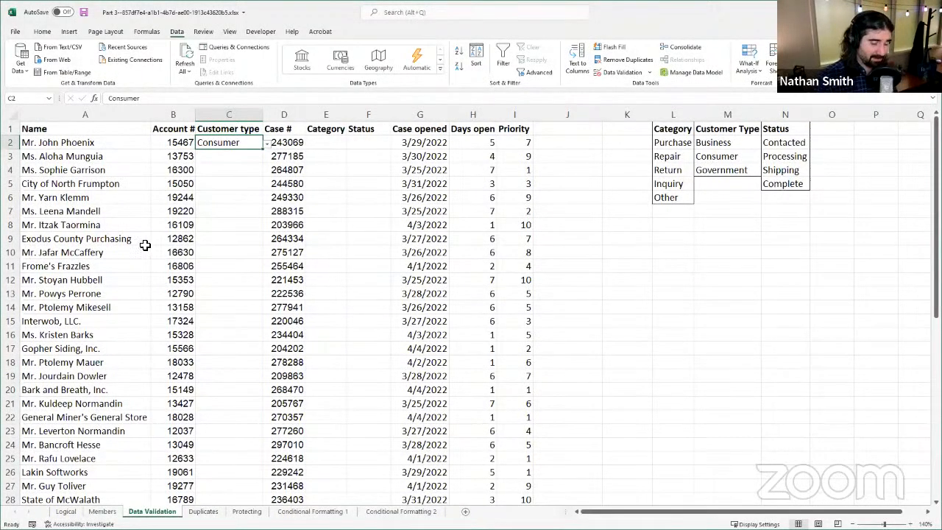
pyautogui.click(214, 159)
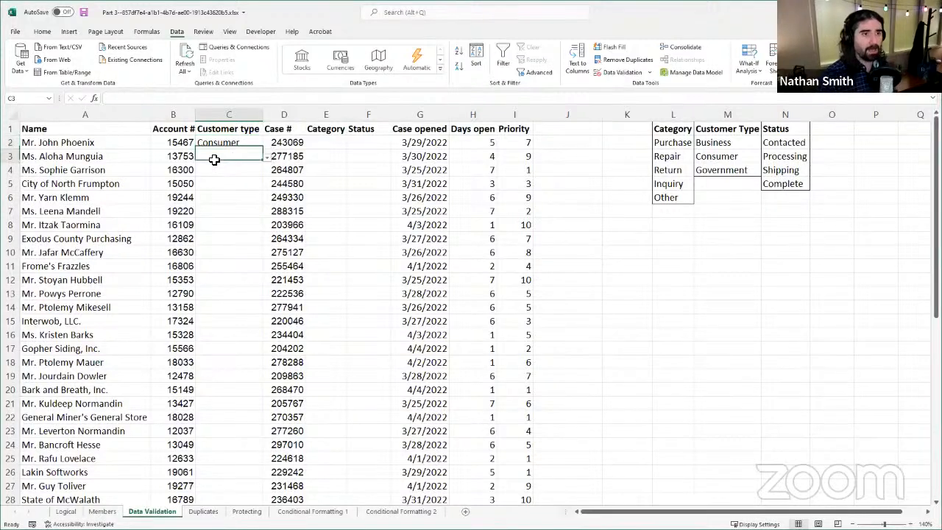
pyautogui.click(266, 158)
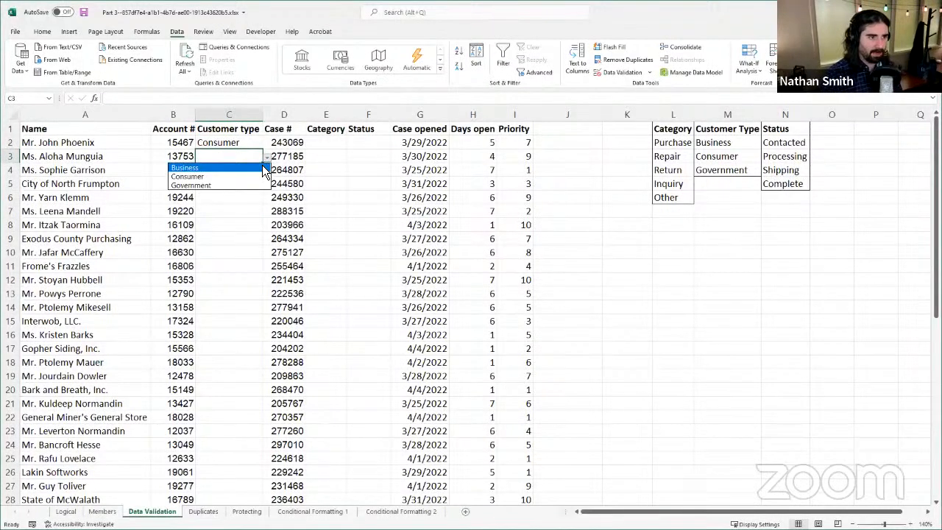
pyautogui.click(209, 177)
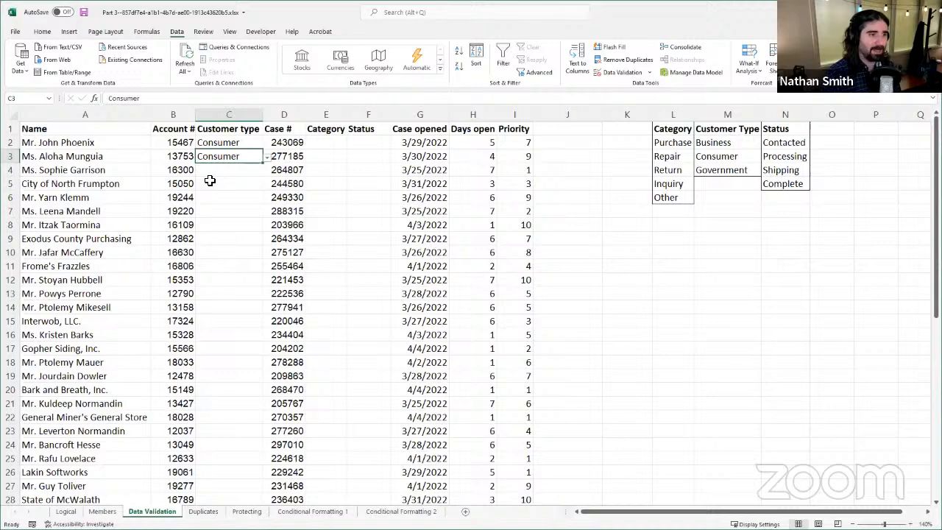
pyautogui.click(250, 173)
pyautogui.click(266, 171)
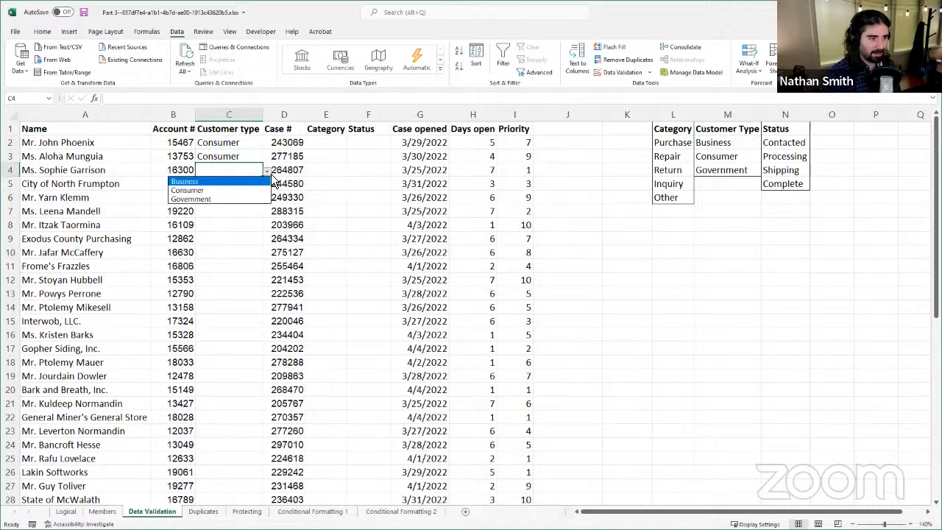
pyautogui.click(234, 189)
# Step: Choose Government as the customer type for City of North Frumpton in C5
pyautogui.click(228, 183)
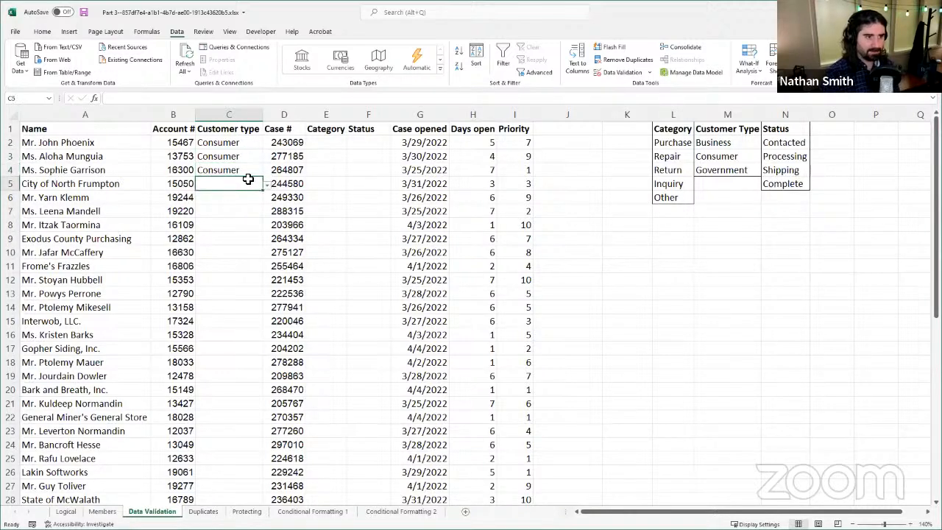
pyautogui.click(268, 185)
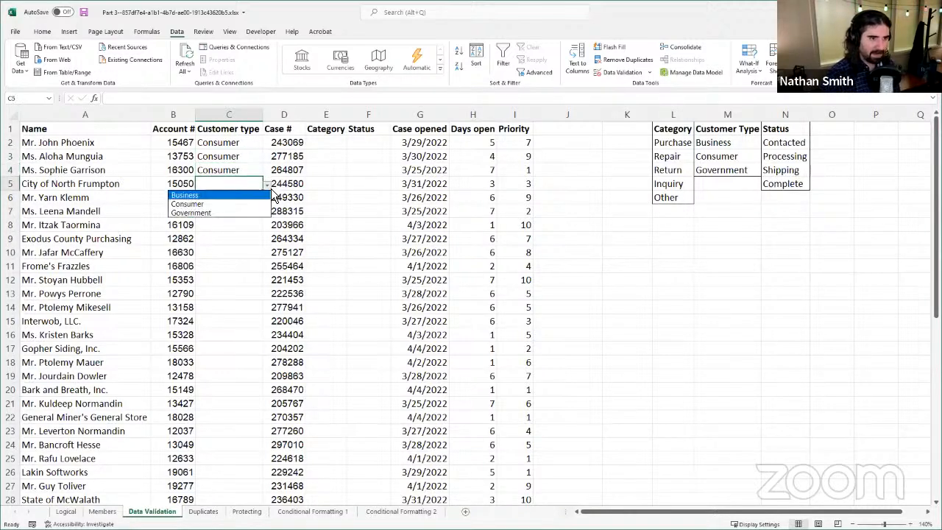
pyautogui.click(215, 212)
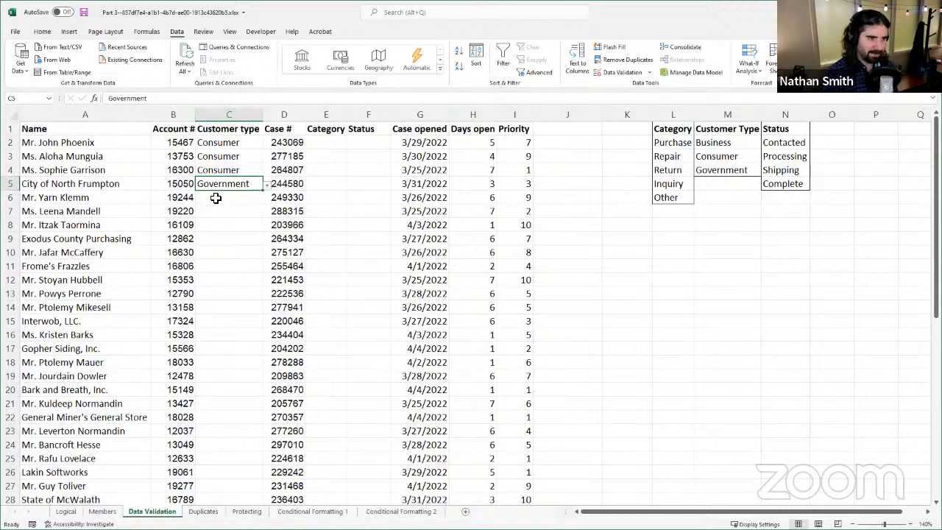
# Step: Choose Consumer as the customer type in C6 and fill it down through C8
pyautogui.click(214, 199)
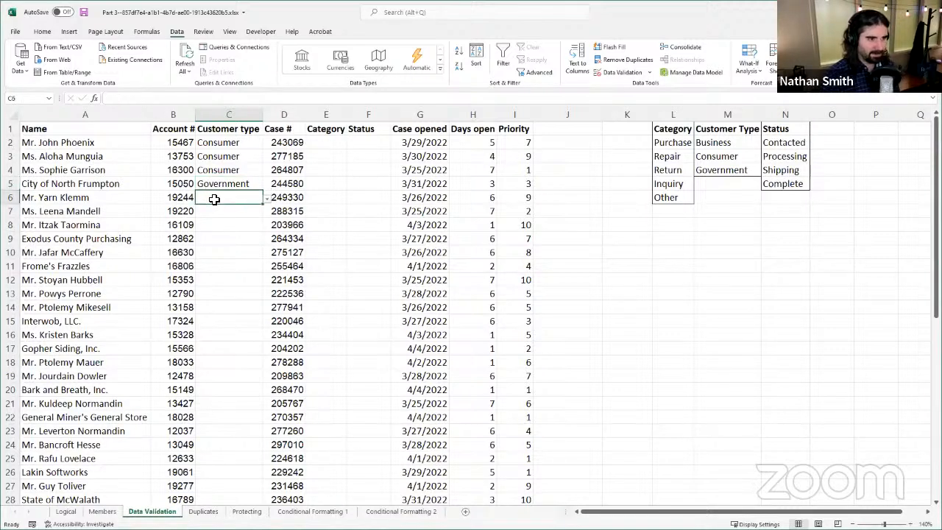
pyautogui.click(268, 198)
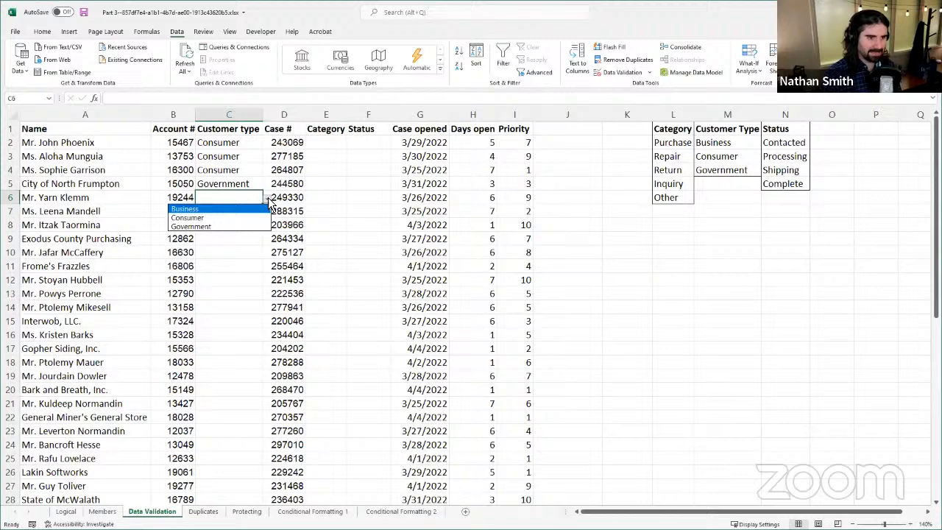
pyautogui.click(209, 223)
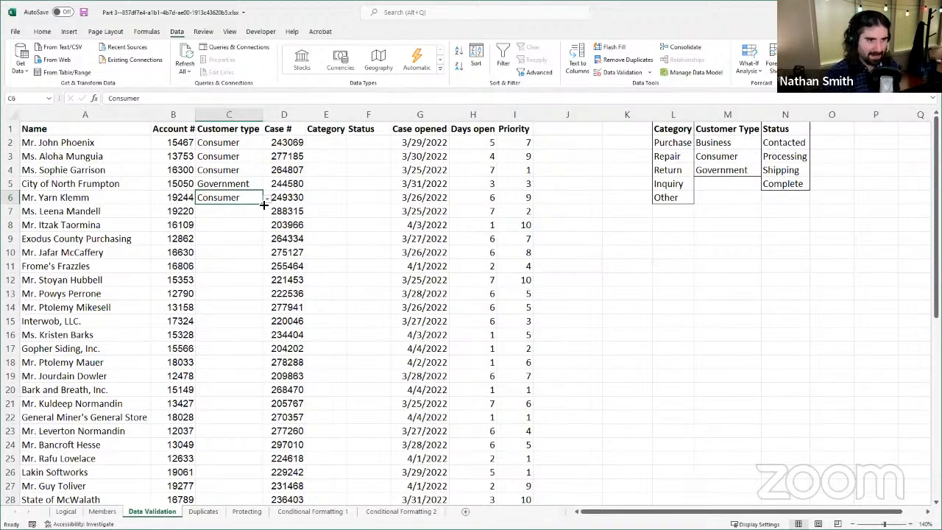
pyautogui.moveTo(264, 205); pyautogui.dragTo(255, 230)
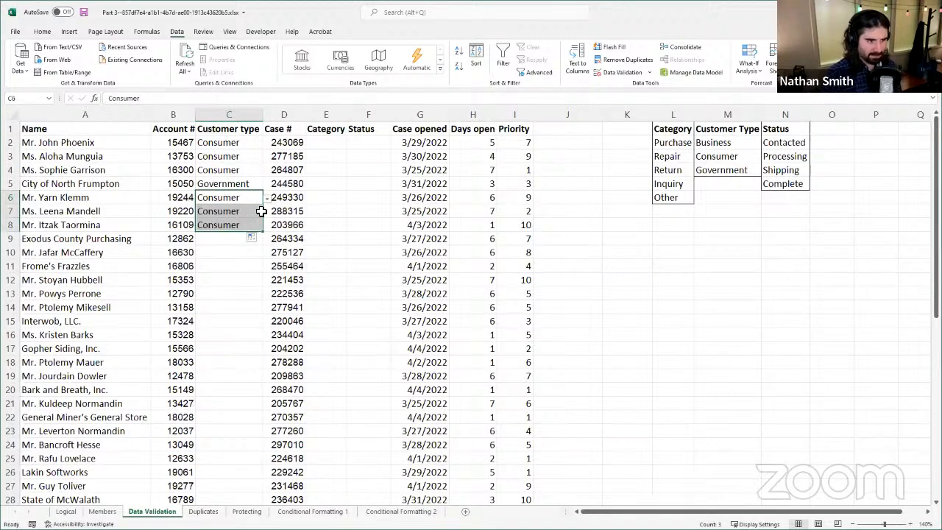
# Step: Choose Government as the customer type for Exodus County Purchasing in C9 and Consumer in C10
pyautogui.click(218, 237)
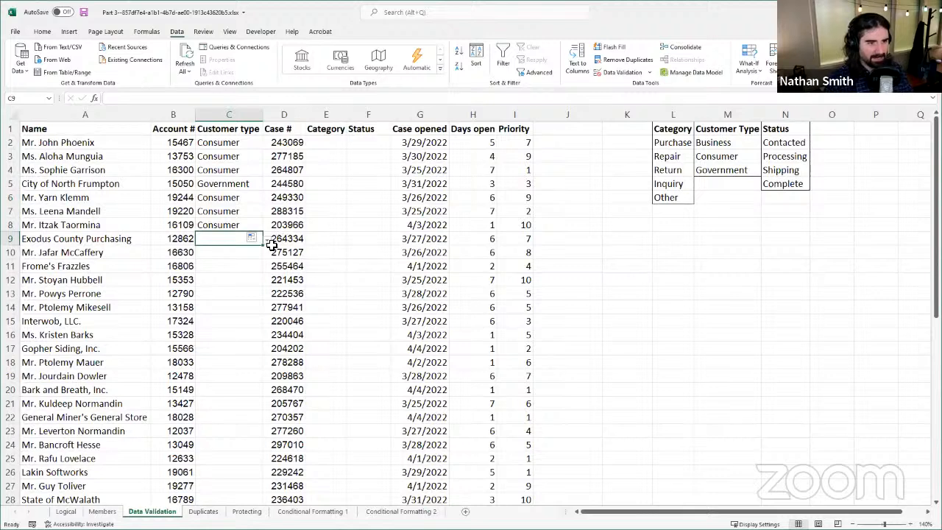
pyautogui.click(268, 241)
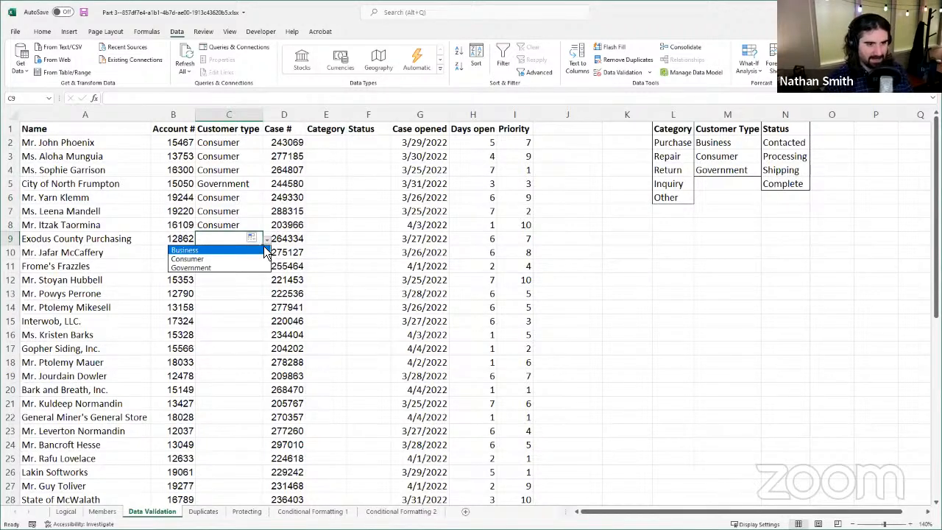
pyautogui.click(207, 268)
pyautogui.click(254, 252)
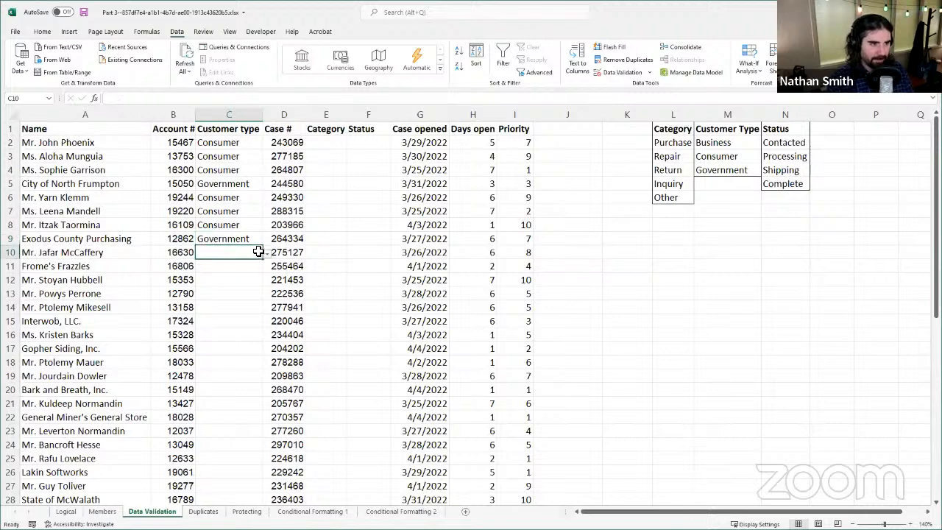
pyautogui.click(267, 254)
pyautogui.click(237, 273)
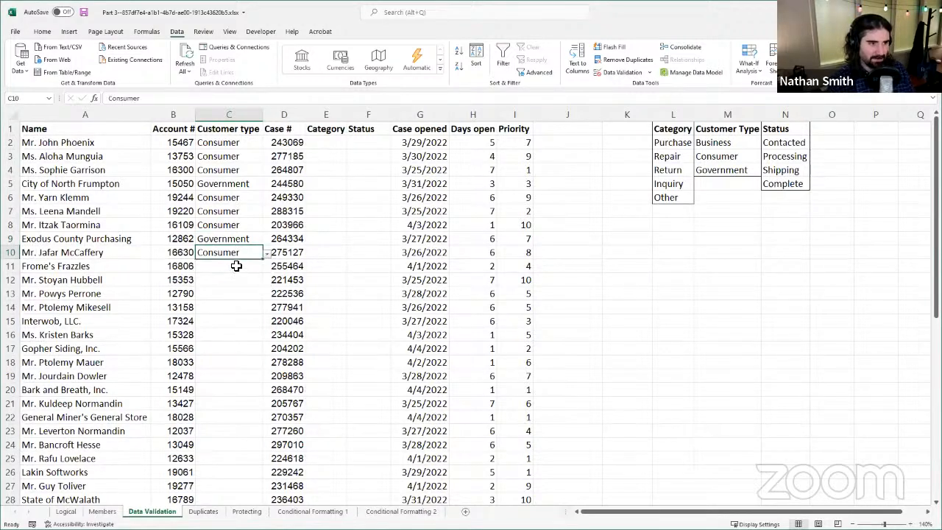
# Step: Choose Business as the customer type for Frome's Frazzles in C11
pyautogui.click(235, 266)
pyautogui.click(268, 267)
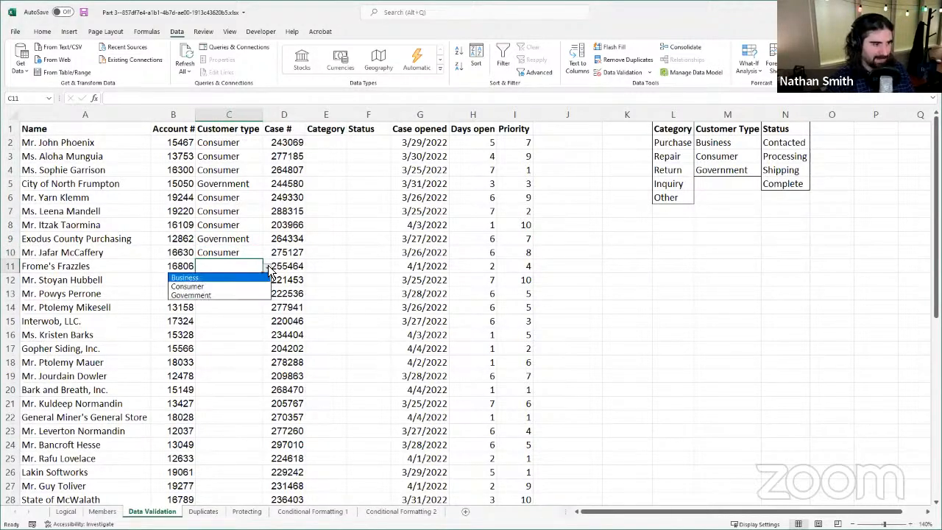
pyautogui.click(225, 277)
pyautogui.click(225, 294)
pyautogui.click(226, 280)
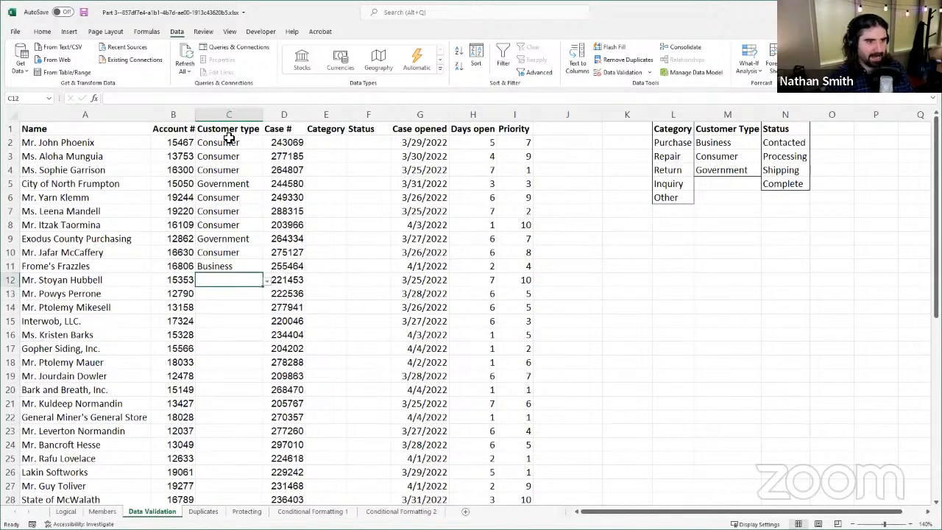
pyautogui.click(228, 142)
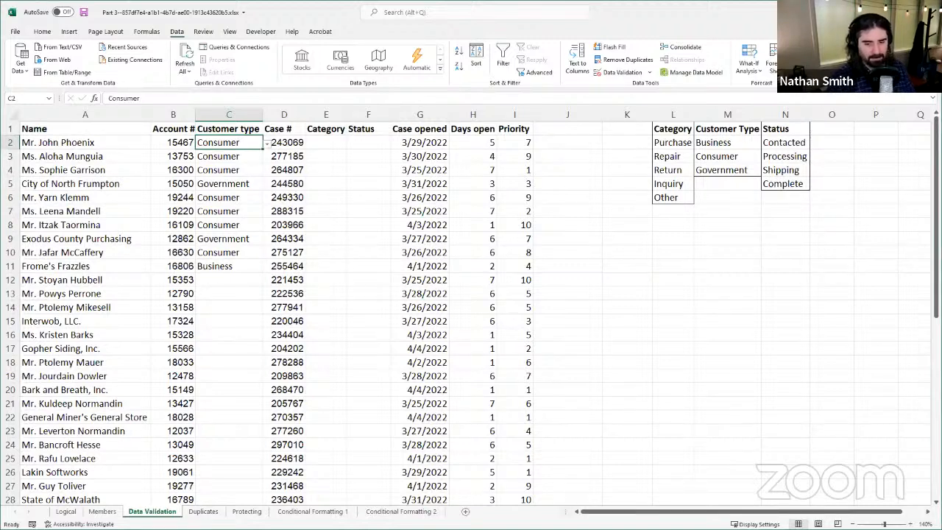
pyautogui.hotkey('alt', 'Tab')
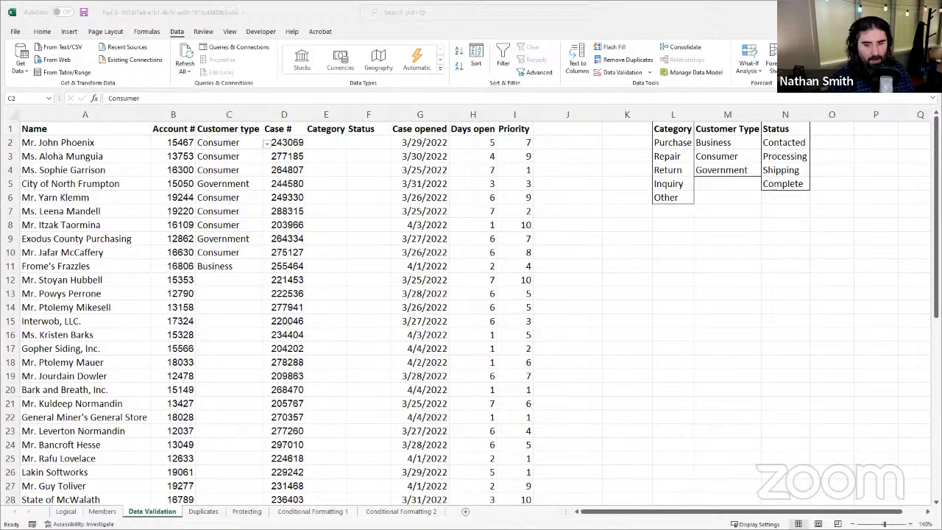
pyautogui.hotkey('alt', 'Tab')
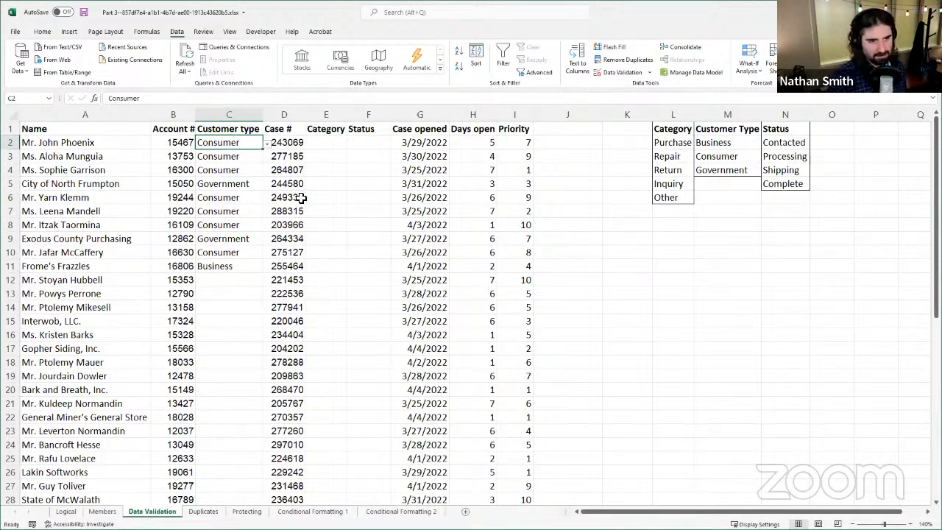
pyautogui.click(233, 156)
pyautogui.click(235, 172)
pyautogui.click(240, 154)
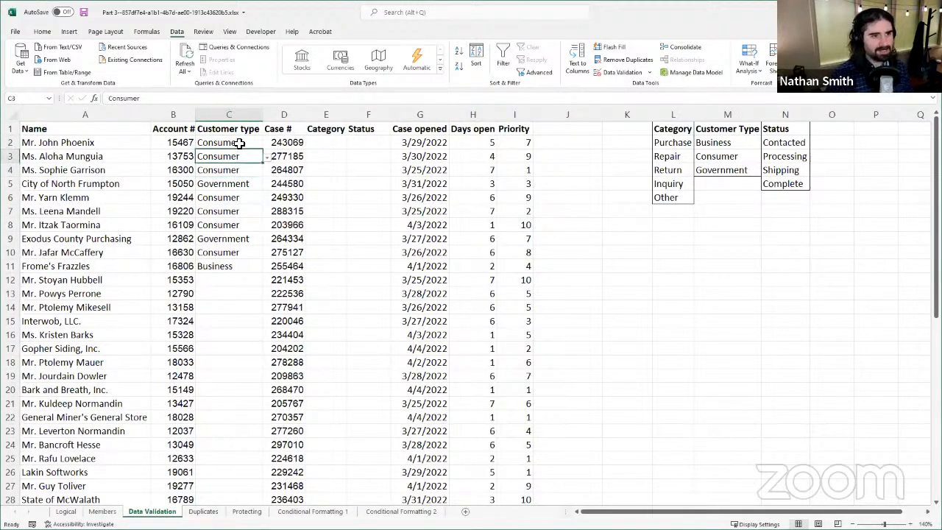
# Step: Show the allowed customer types for C2 and choose Consumer again
pyautogui.click(240, 143)
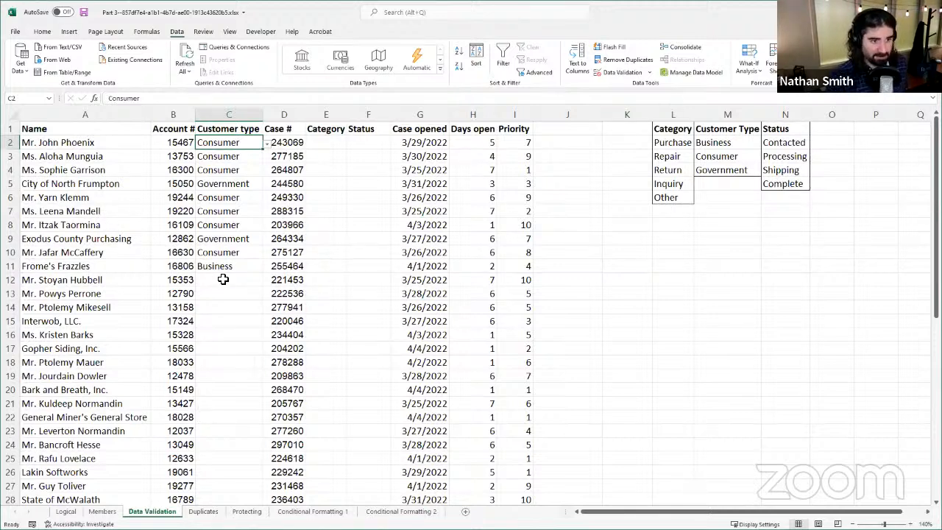
pyautogui.click(267, 144)
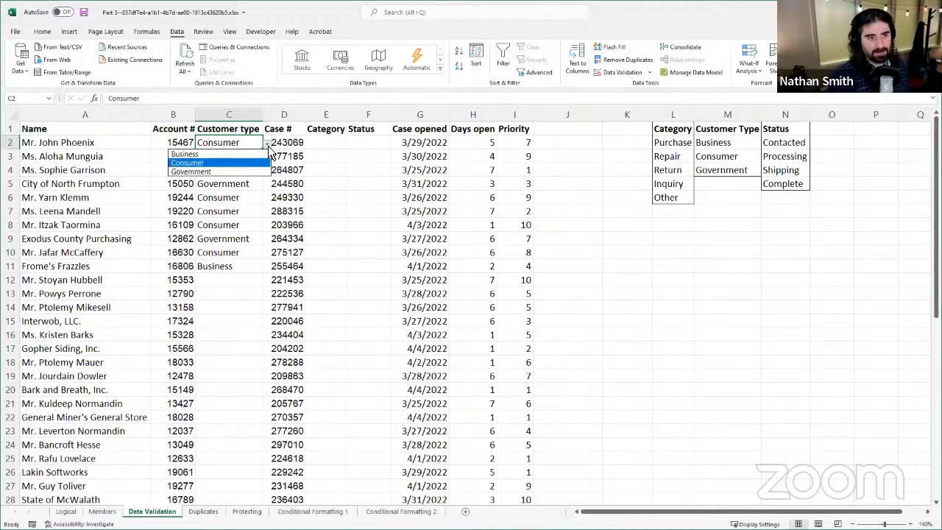
pyautogui.click(223, 165)
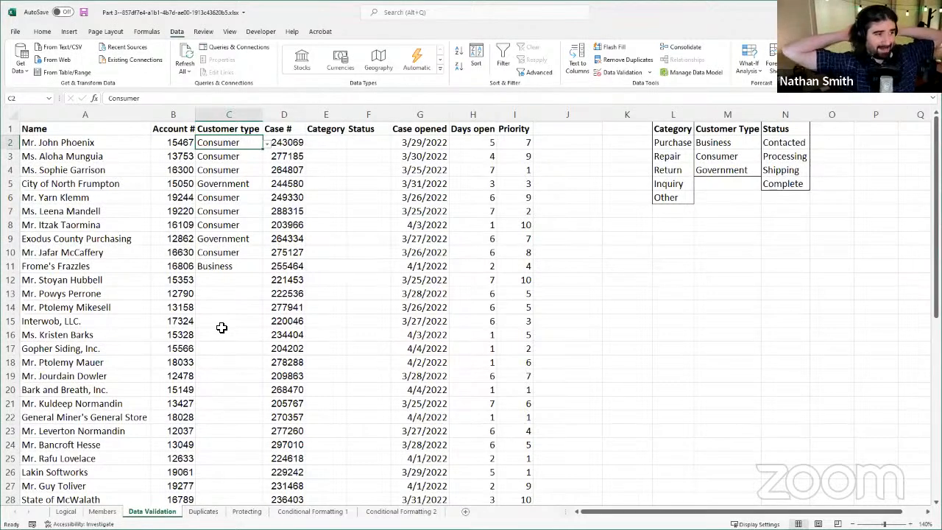
# Step: Test the validation rule by trying to enter the misspelled customer type Comsumer in C12
pyautogui.click(241, 279)
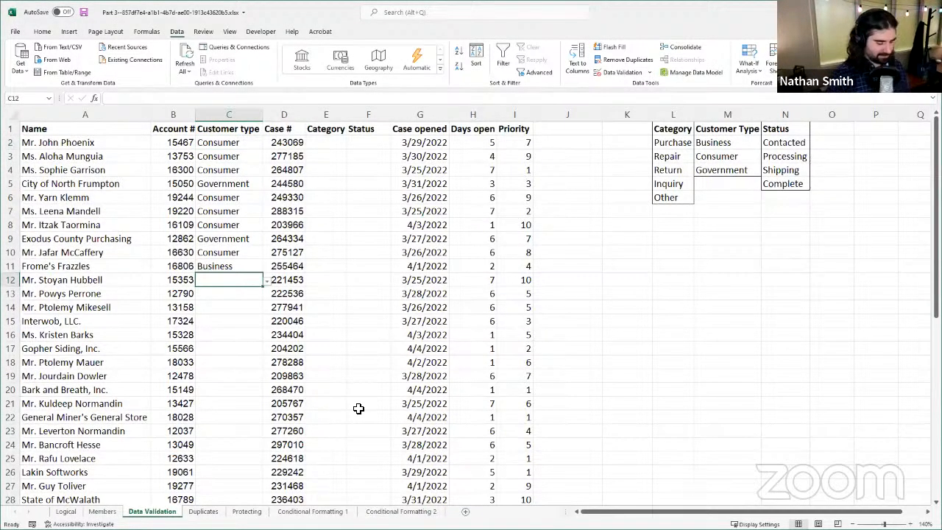
pyautogui.write('C')
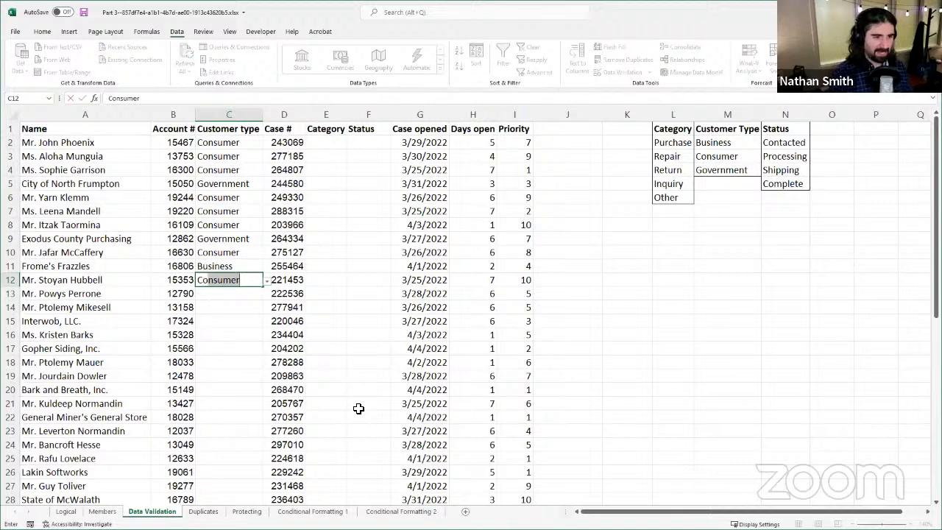
pyautogui.write('omsumer')
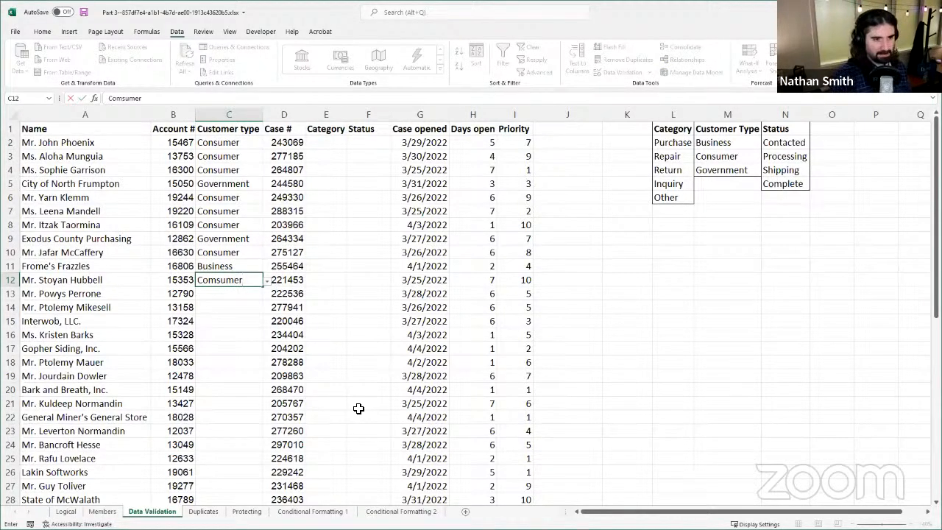
pyautogui.press('Return')
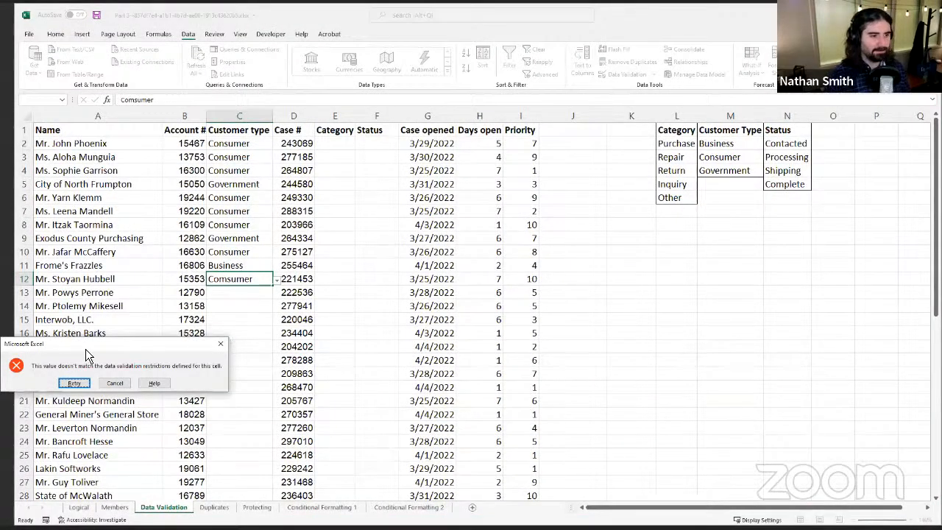
pyautogui.moveTo(86, 349); pyautogui.dragTo(150, 334)
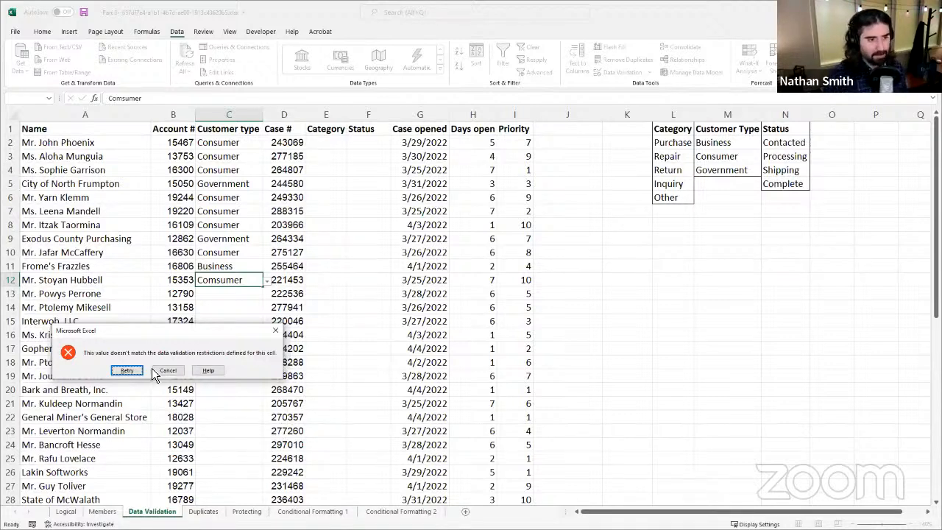
# Step: Retry the rejected entry in C12 and correct the customer type to Consumer
pyautogui.click(127, 371)
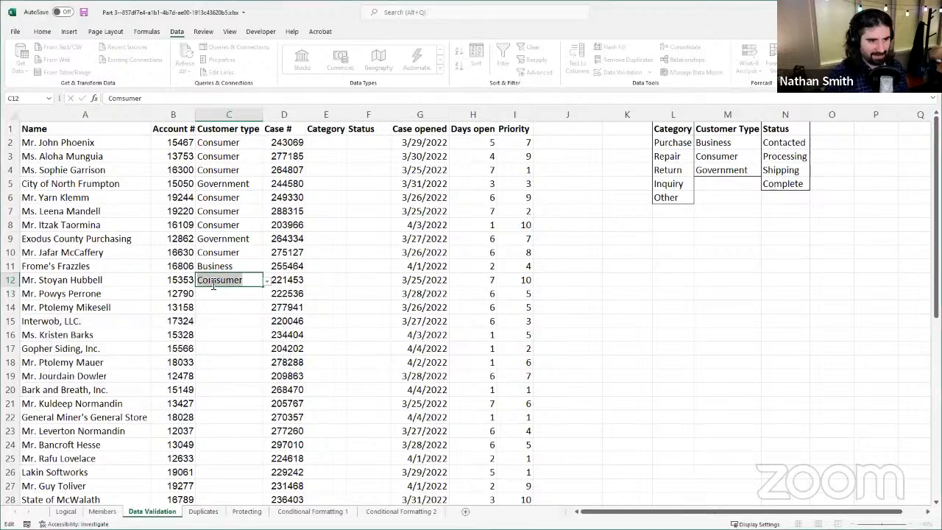
pyautogui.press('BackSpace')
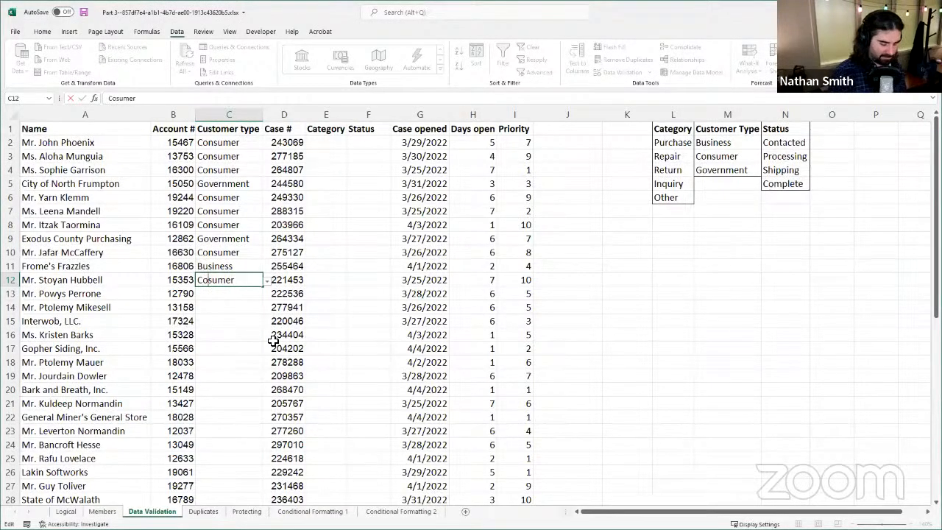
pyautogui.write('n')
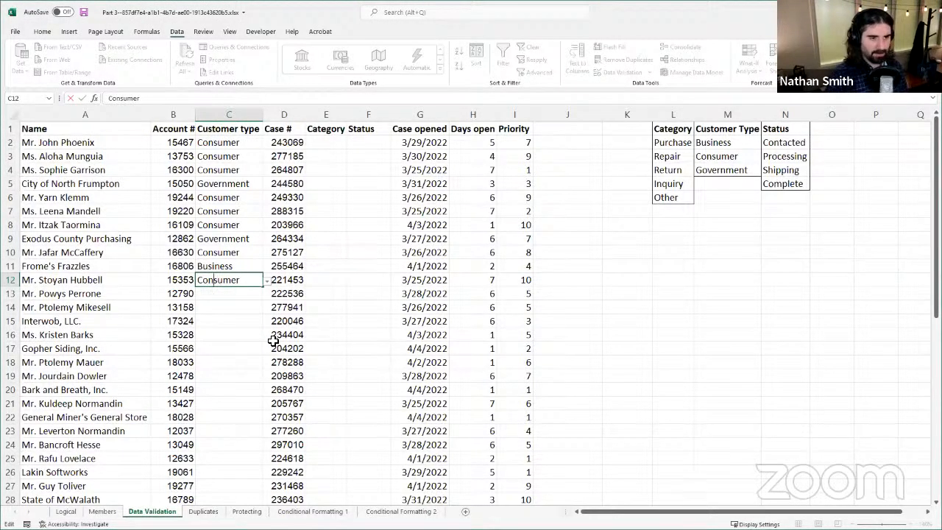
pyautogui.press('Return')
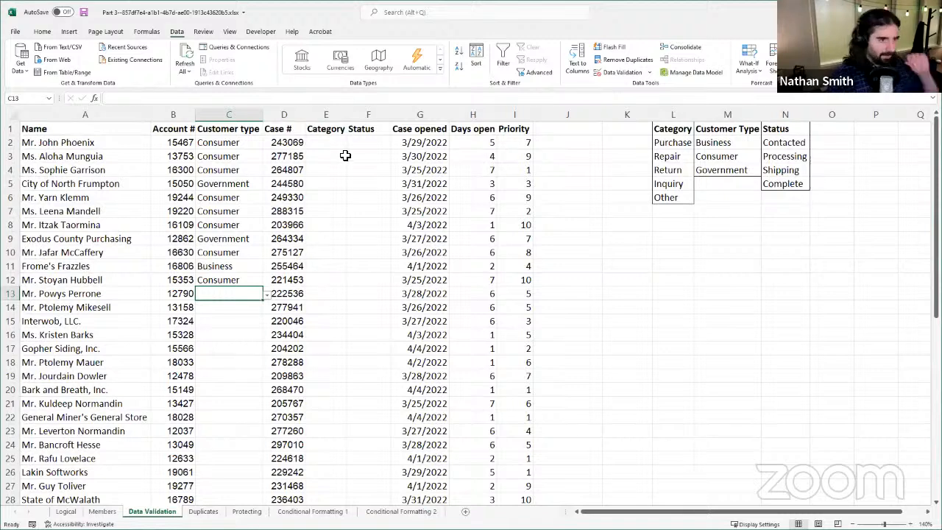
# Step: Open the data validation settings for the Customer type header in C1 and examine the comparison operators for Whole number
pyautogui.click(255, 180)
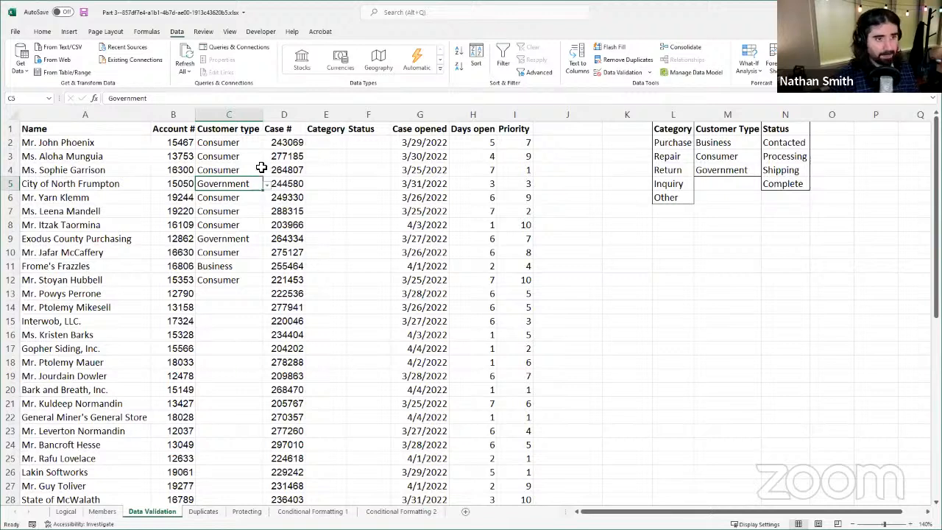
pyautogui.click(254, 128)
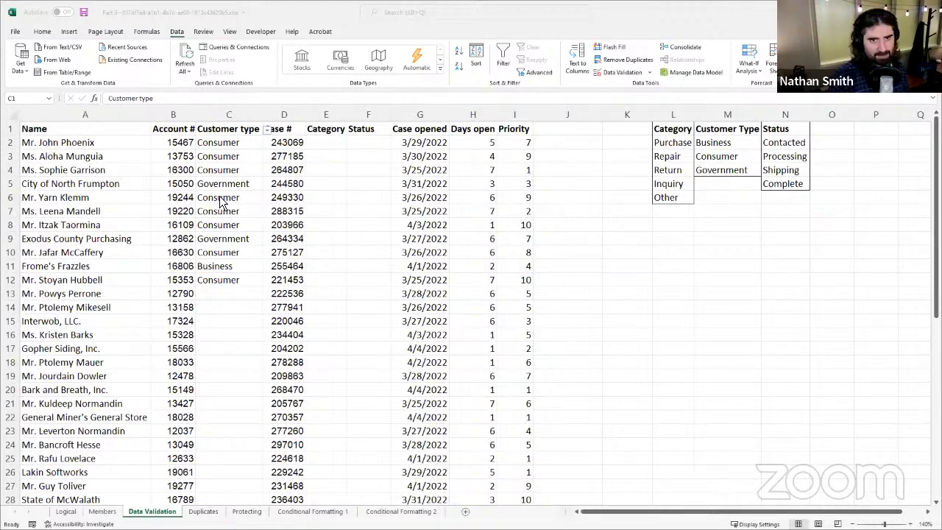
pyautogui.click(725, 69)
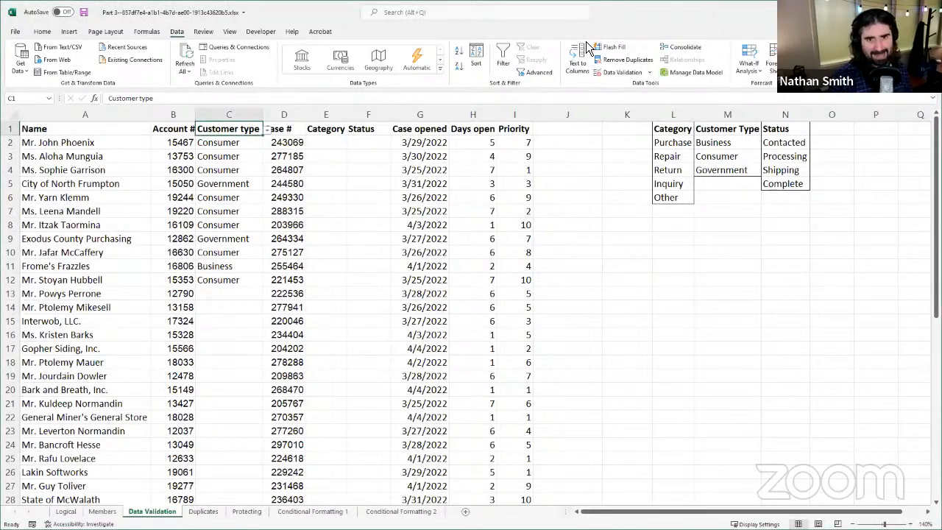
pyautogui.click(622, 73)
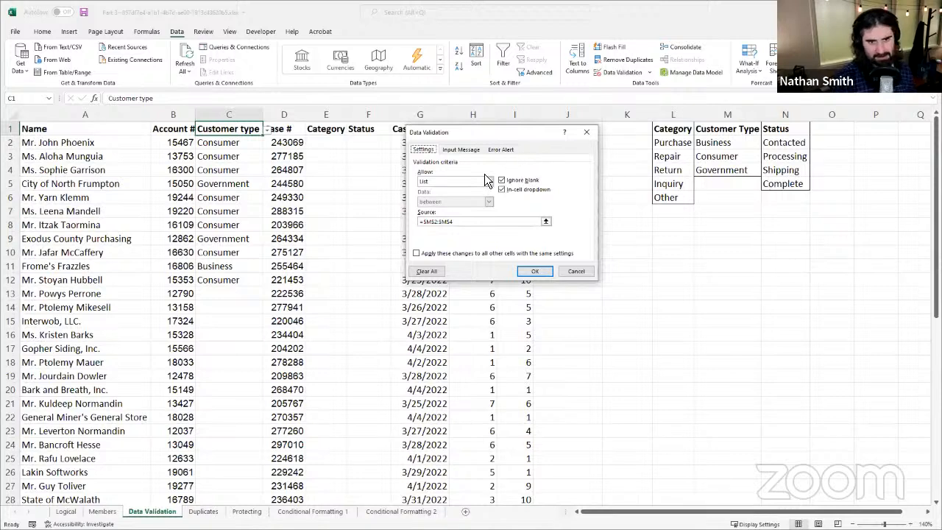
pyautogui.click(492, 183)
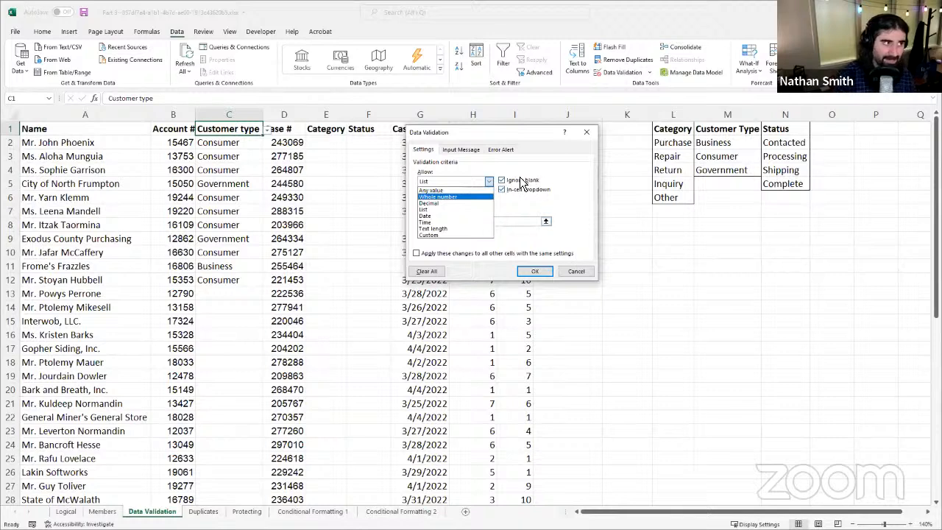
pyautogui.click(447, 196)
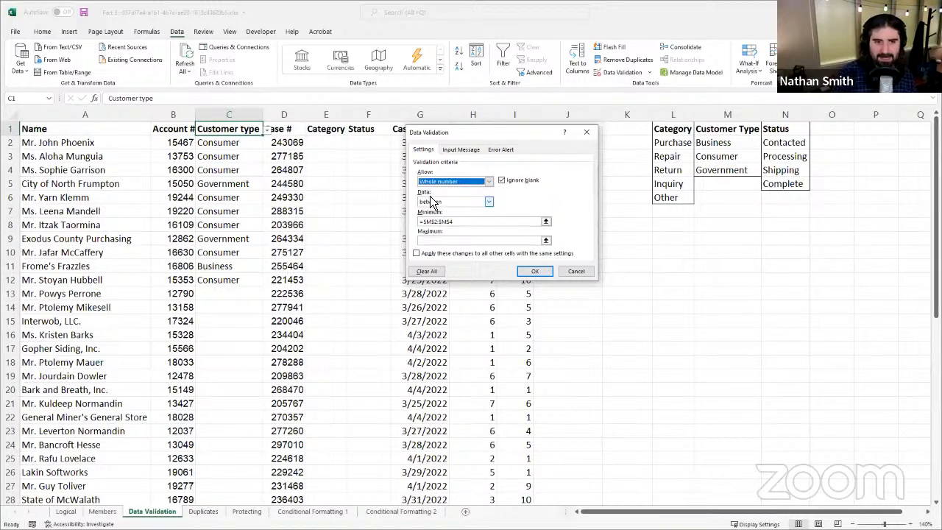
pyautogui.click(454, 205)
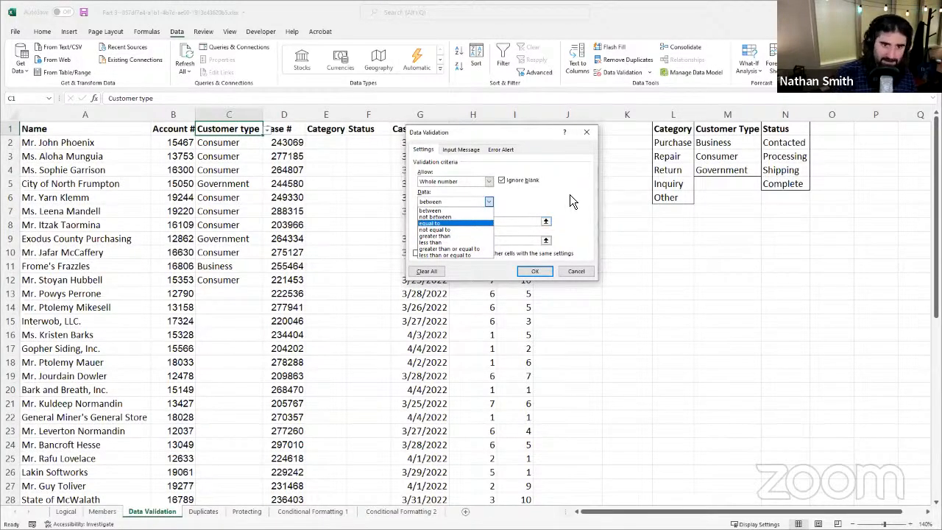
pyautogui.click(470, 203)
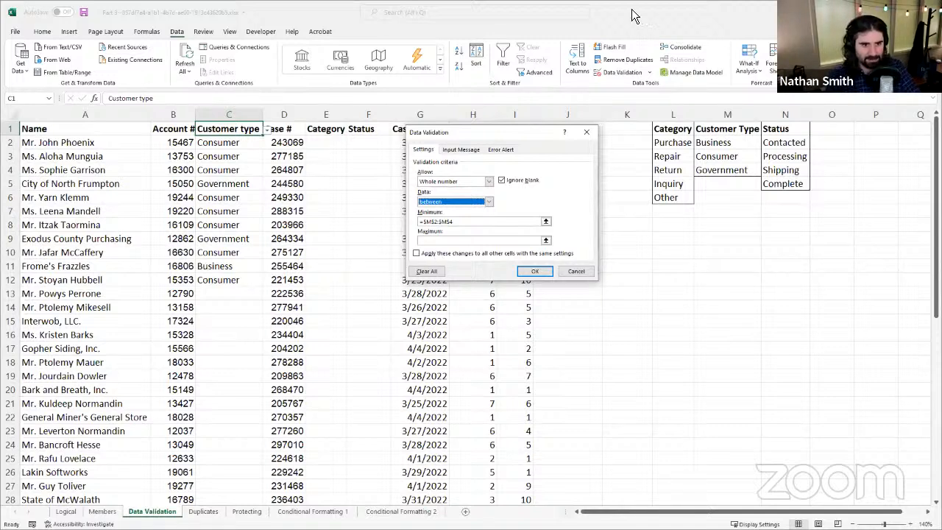
# Step: Preview the Decimal validation criteria for C1 and look through the other allowed data types
pyautogui.click(482, 181)
pyautogui.click(459, 205)
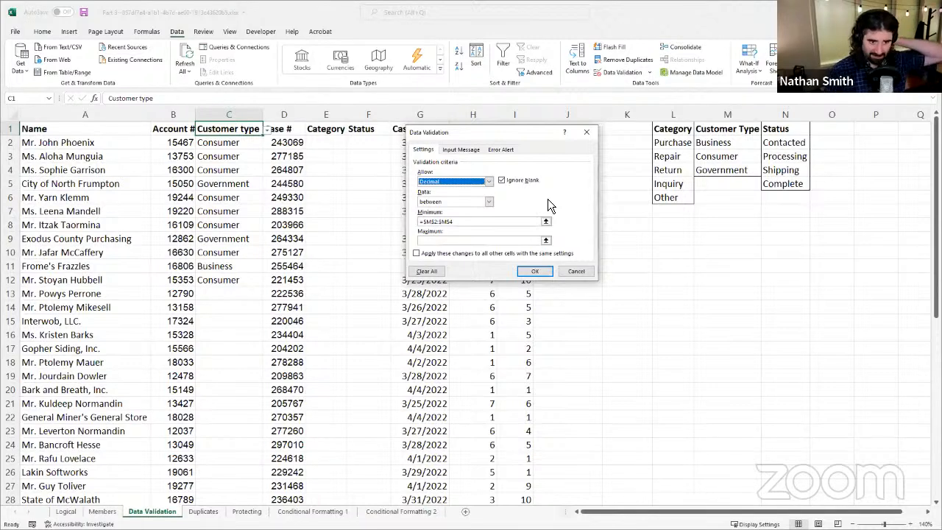
pyautogui.click(489, 183)
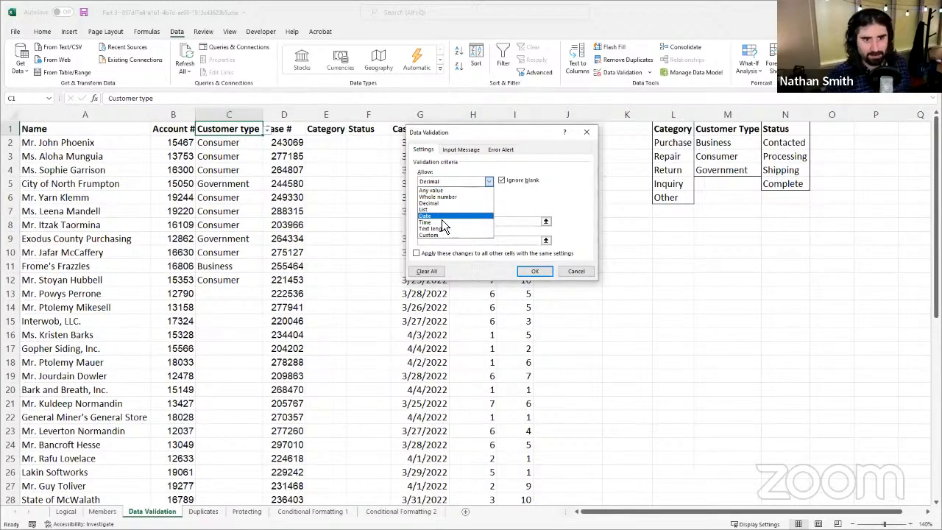
pyautogui.click(555, 200)
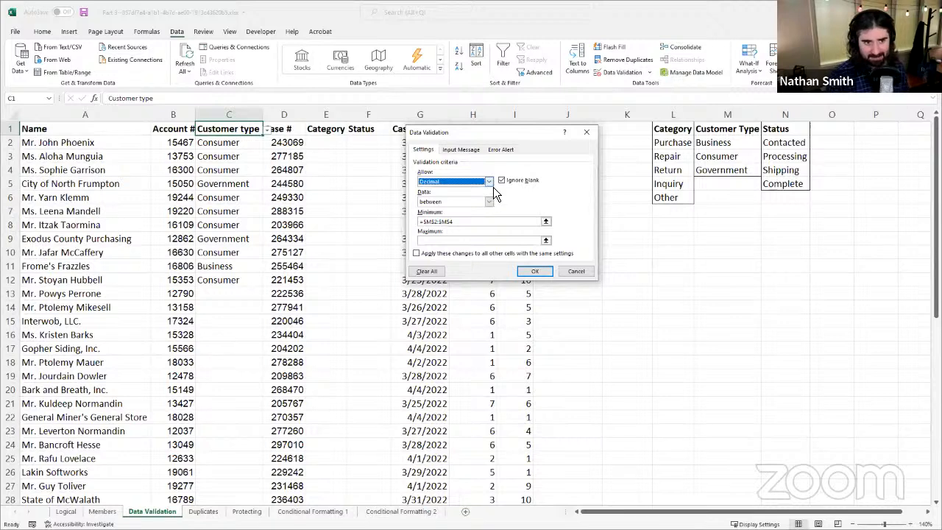
# Step: Preview the Text length and Custom formula criteria for C1, and discard the validation changes
pyautogui.click(489, 181)
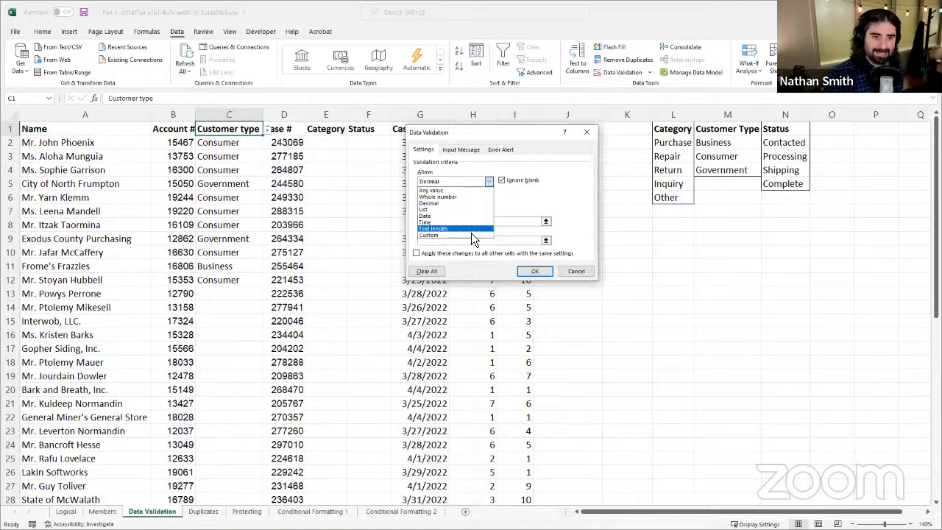
pyautogui.click(464, 235)
pyautogui.click(478, 182)
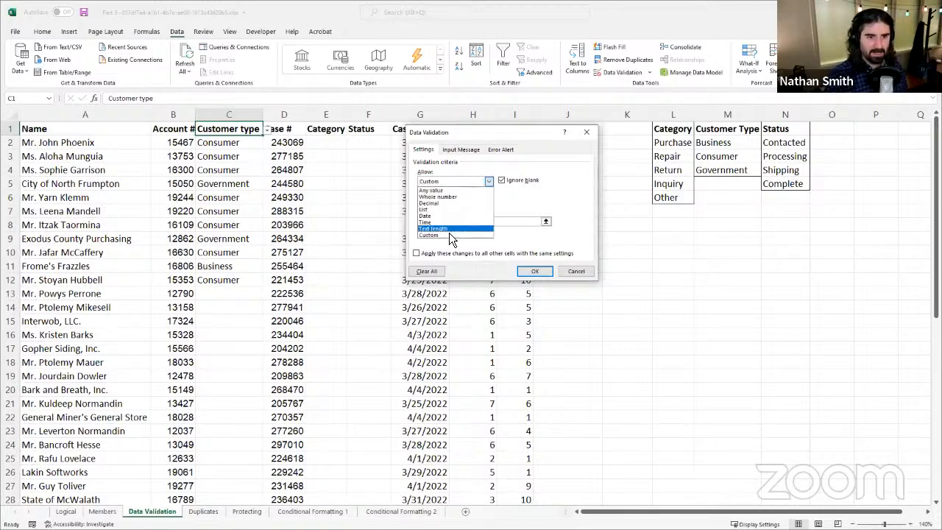
pyautogui.click(449, 229)
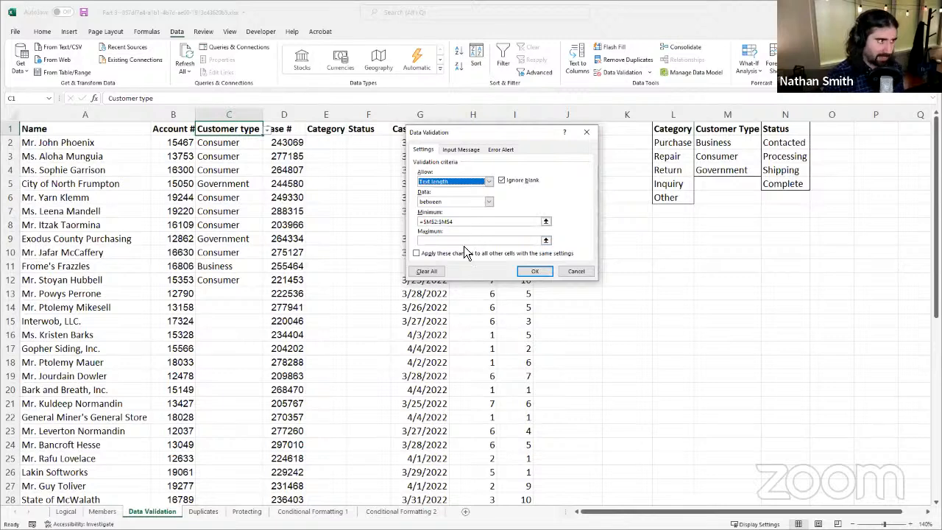
pyautogui.click(489, 181)
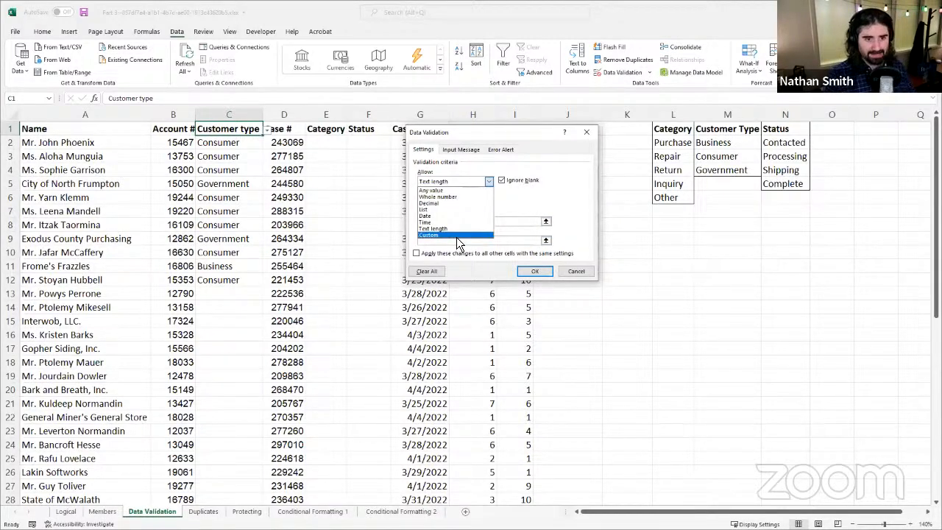
pyautogui.click(456, 236)
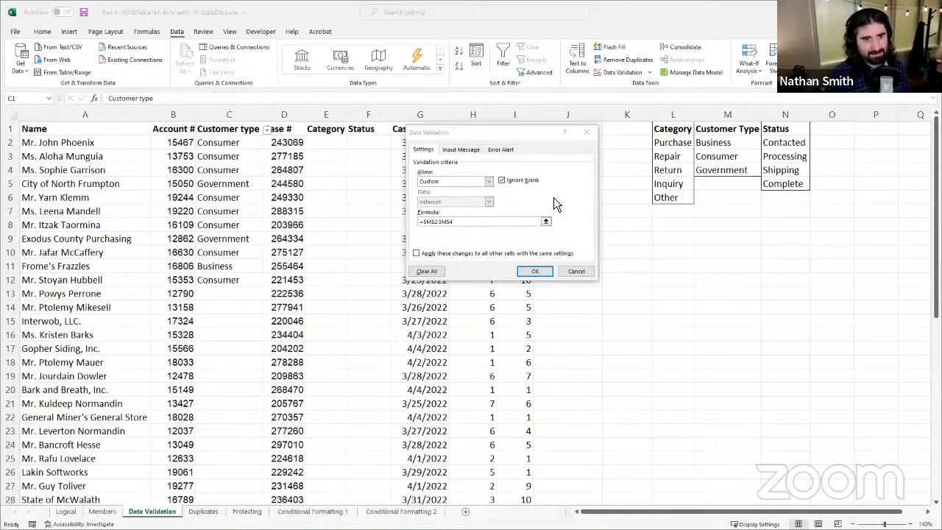
pyautogui.moveTo(522, 140); pyautogui.dragTo(521, 168)
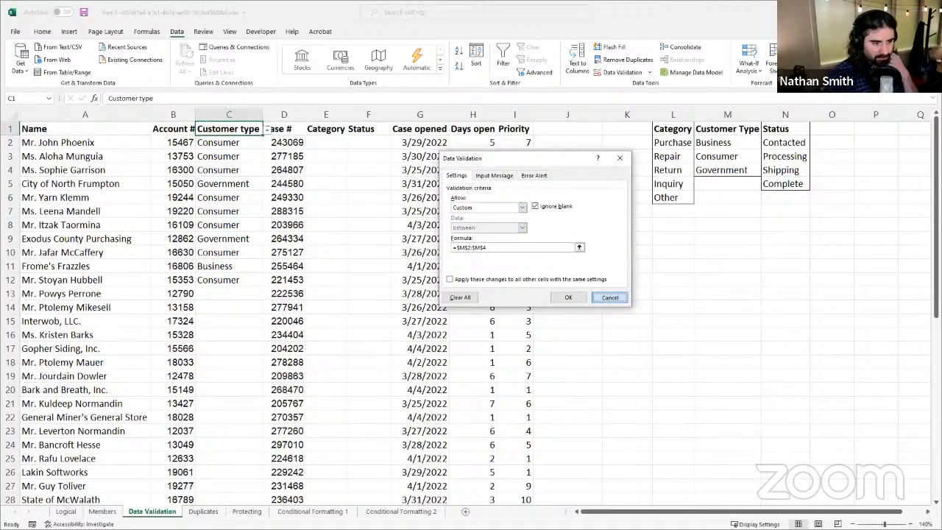
pyautogui.click(609, 299)
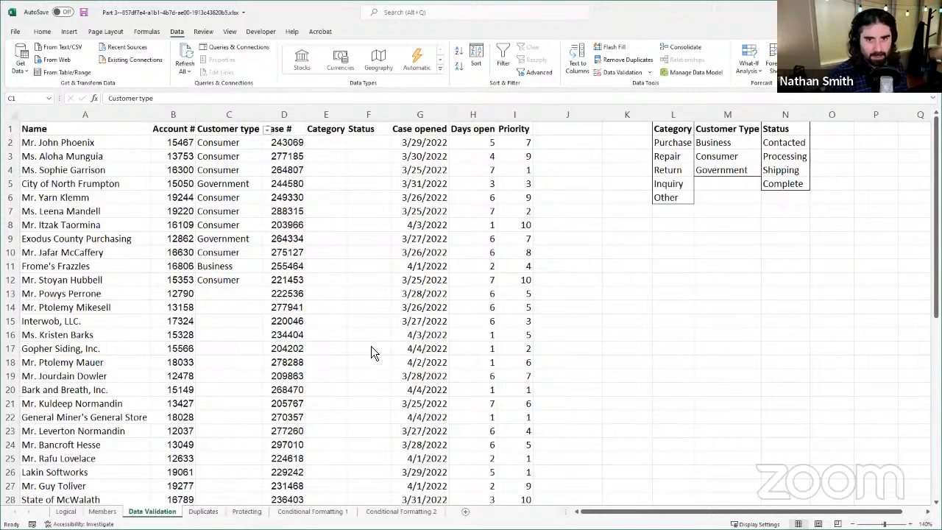
# Step: Open the data validation settings for the whole Customer type column and review its input message, allowed data types and list source
pyautogui.scroll(-1, 332, 392)
pyautogui.scroll(1, 351, 392)
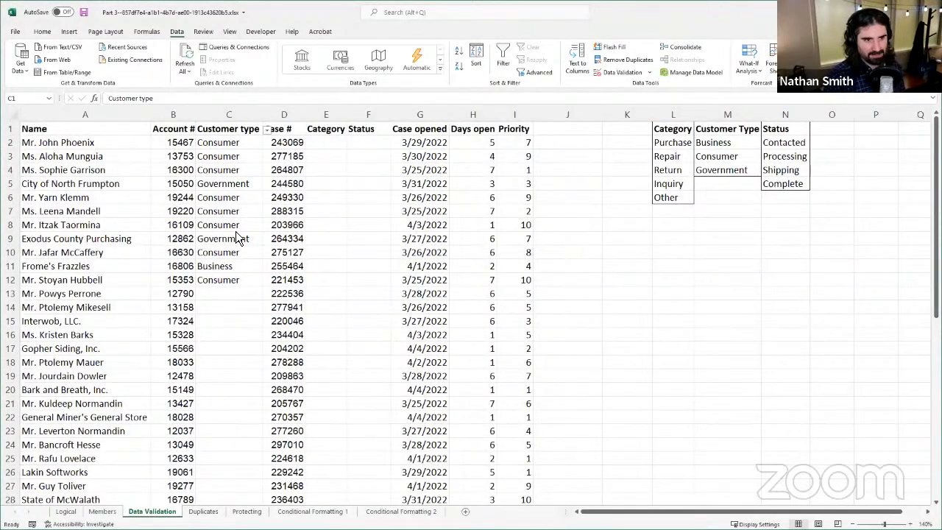
pyautogui.click(229, 118)
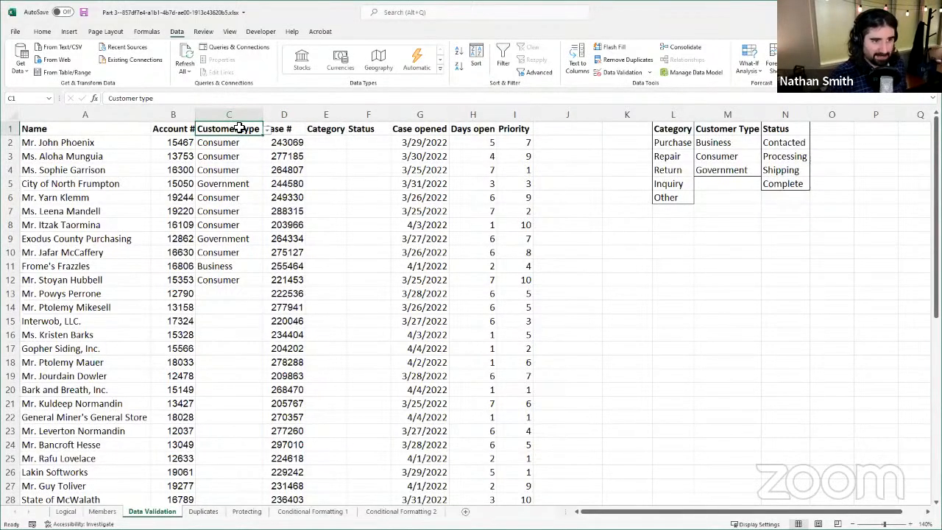
pyautogui.click(241, 110)
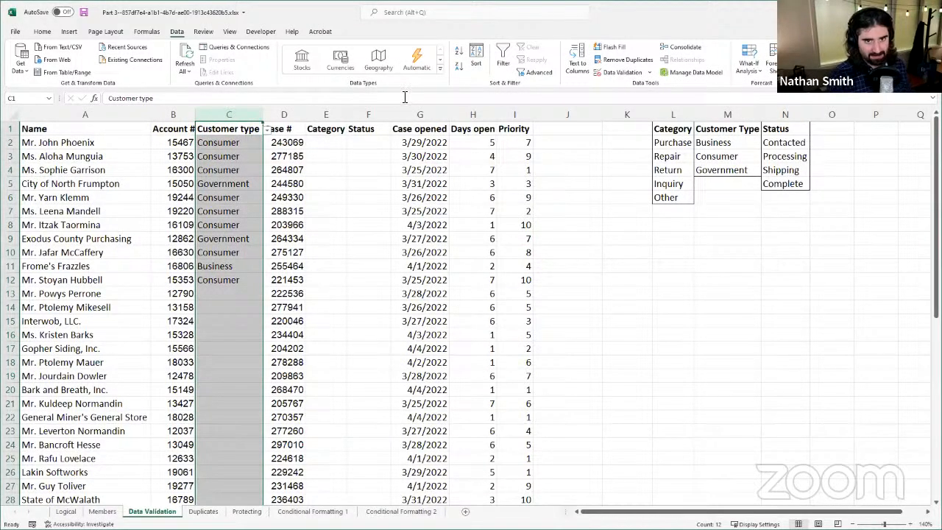
pyautogui.click(614, 74)
pyautogui.click(495, 176)
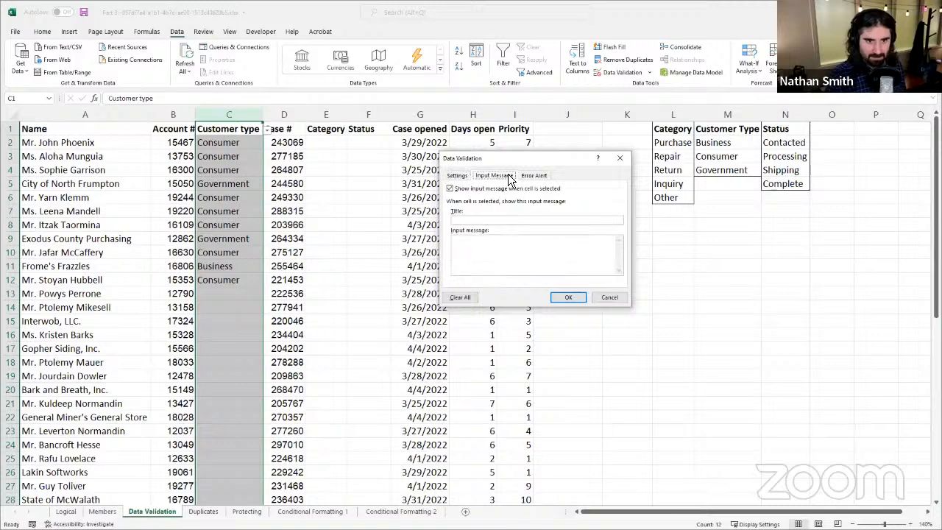
pyautogui.click(468, 176)
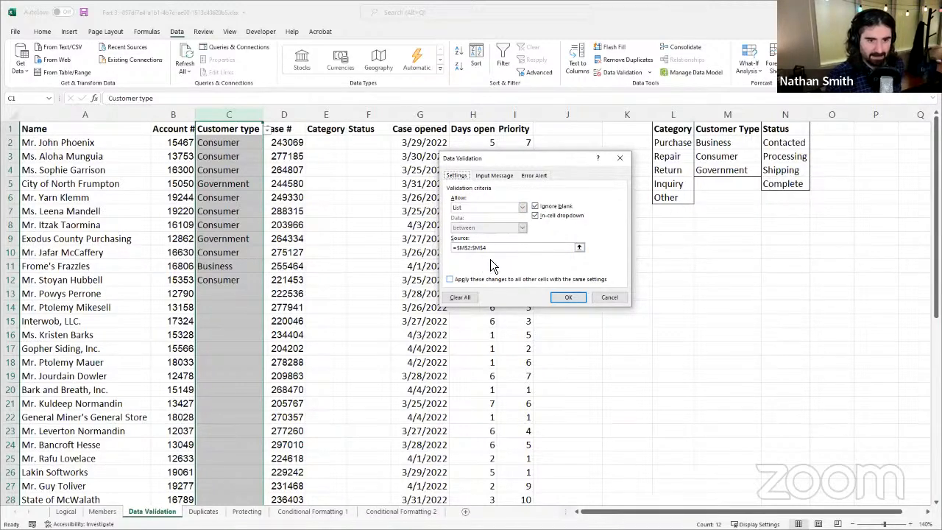
pyautogui.click(502, 206)
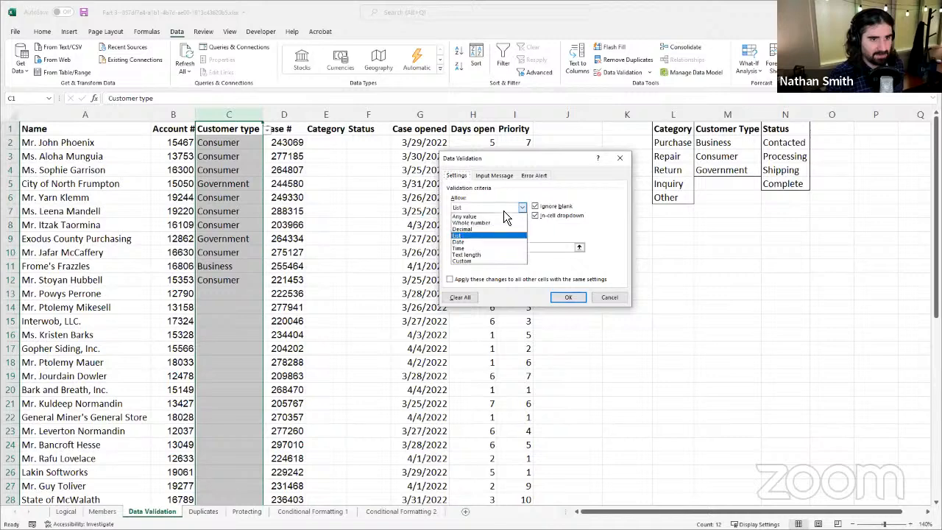
pyautogui.click(605, 231)
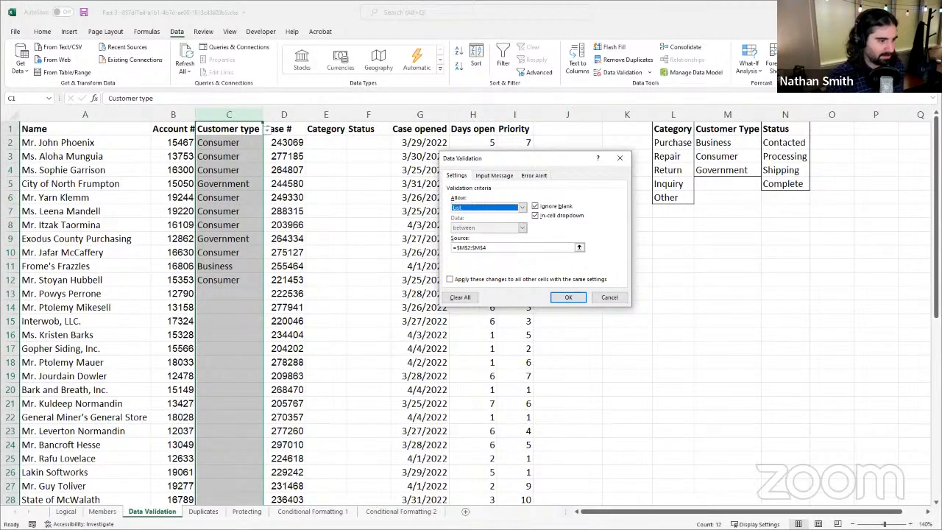
pyautogui.click(513, 248)
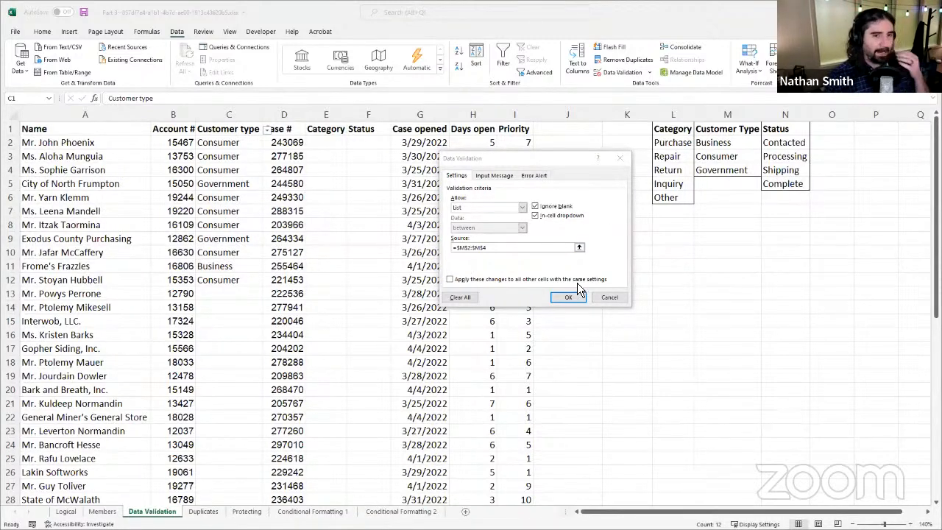
# Step: Review the allowed data types for the Customer type column with List kept selected, and close the validation settings without saving
pyautogui.click(514, 209)
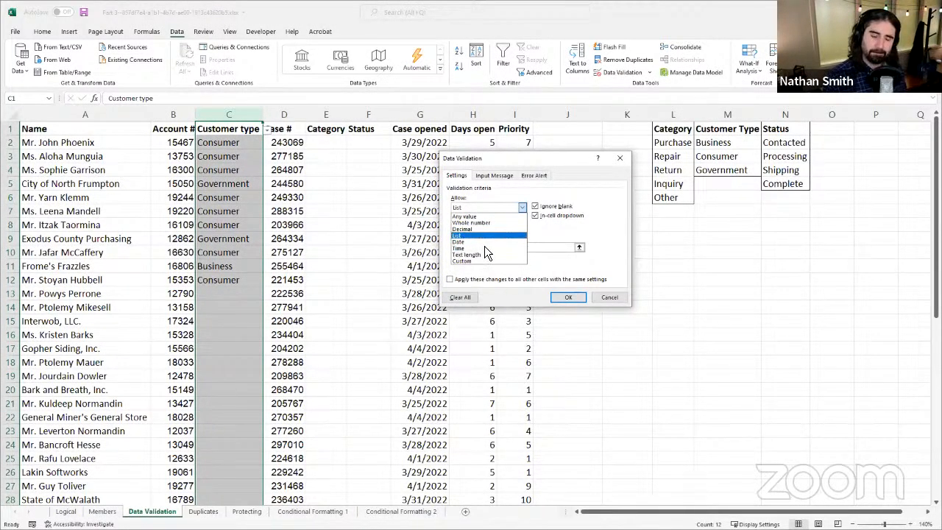
pyautogui.click(489, 235)
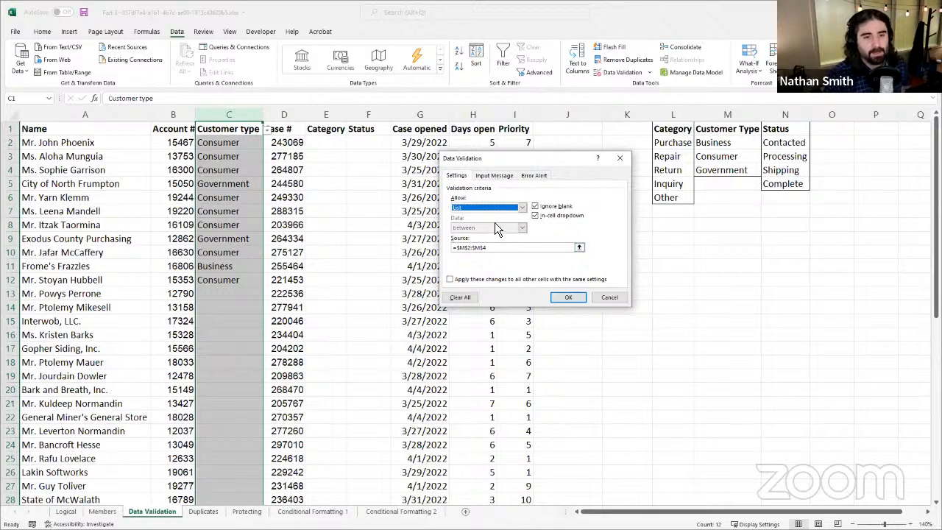
pyautogui.click(506, 206)
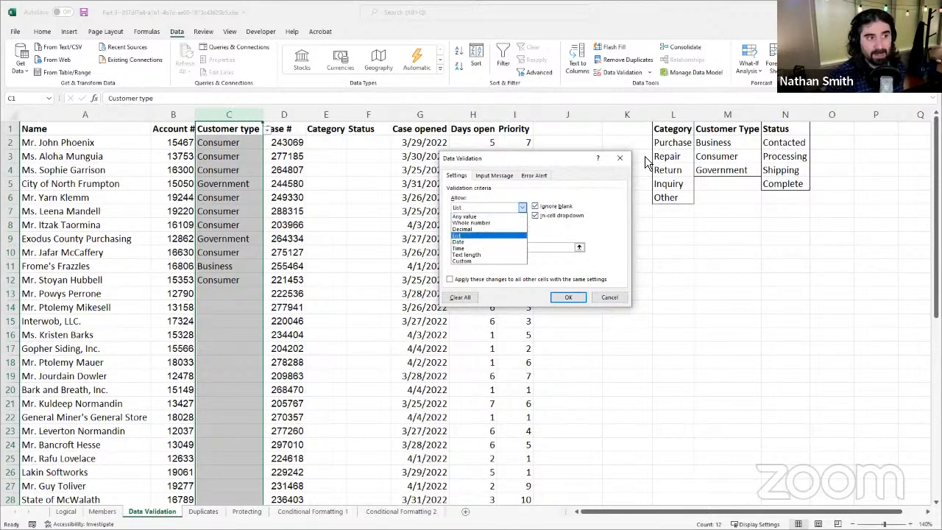
pyautogui.click(611, 299)
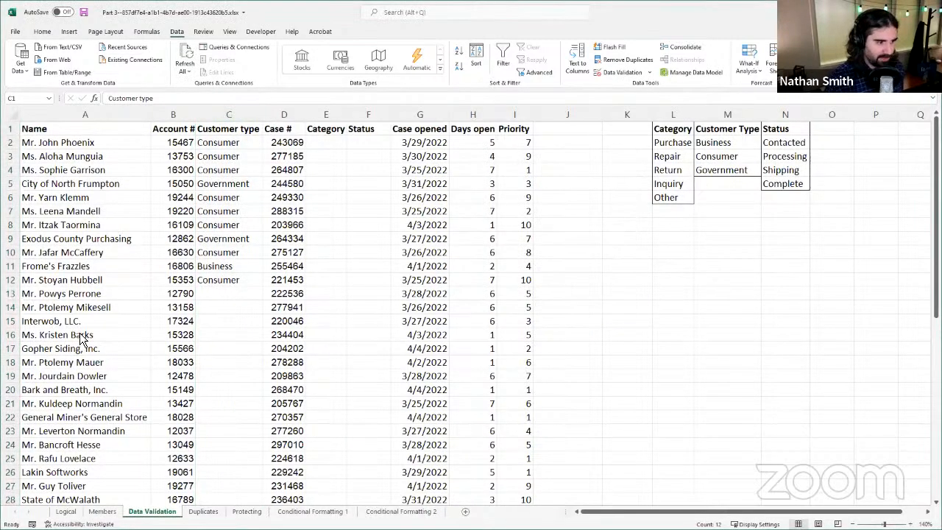
# Step: Remove the list restriction from the Customer type column by allowing any value in its data validation
pyautogui.click(651, 74)
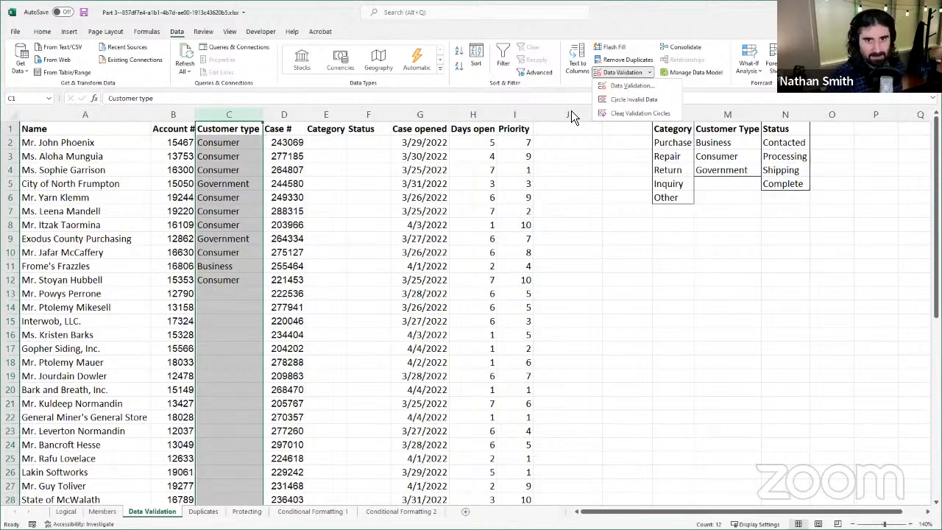
pyautogui.click(630, 90)
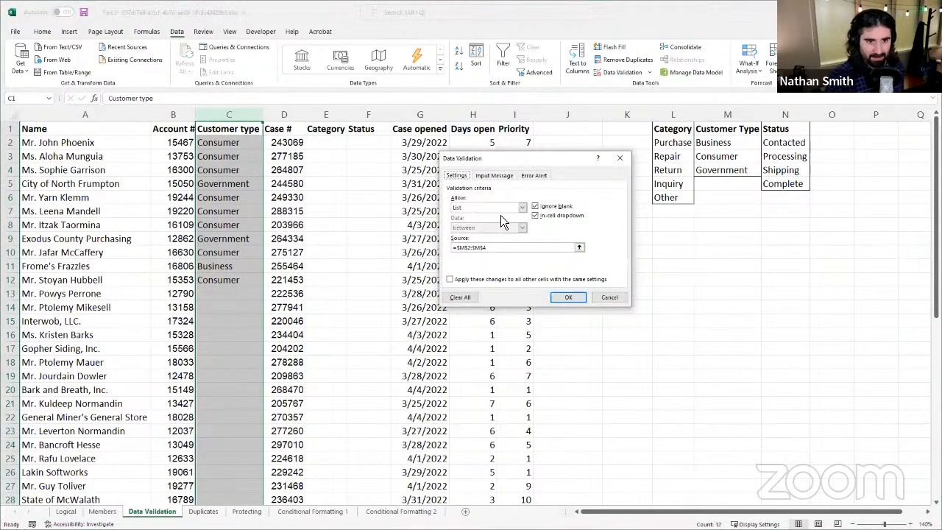
pyautogui.click(500, 209)
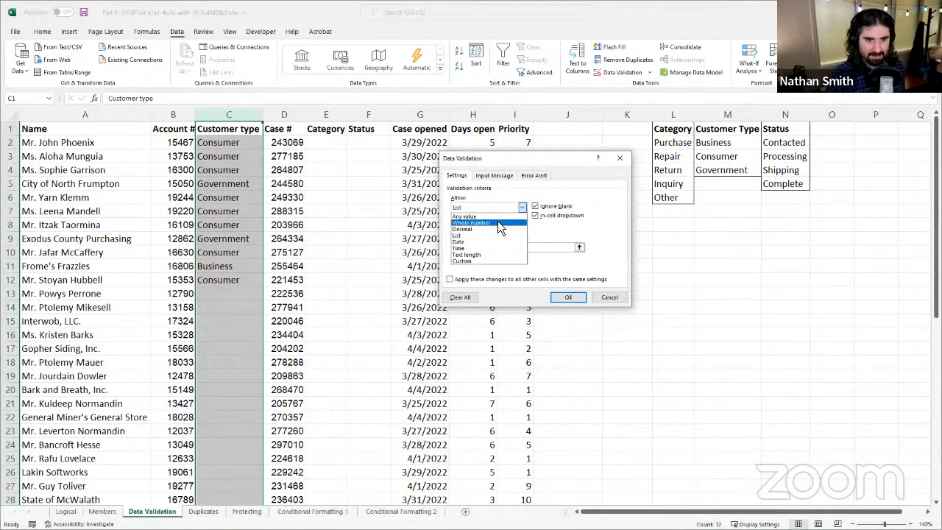
pyautogui.click(493, 216)
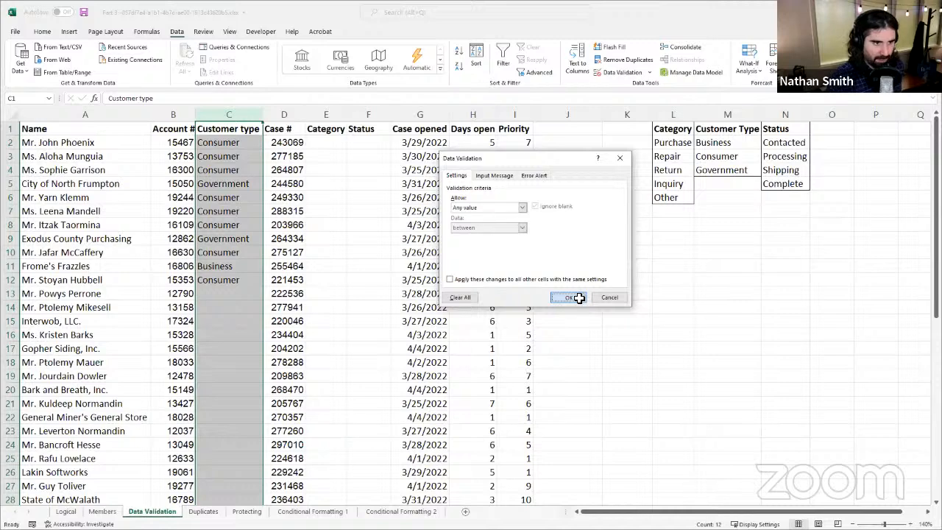
pyautogui.click(580, 298)
# Step: Enter the misspelled customer type "Comsumer" in cell C17
pyautogui.click(228, 350)
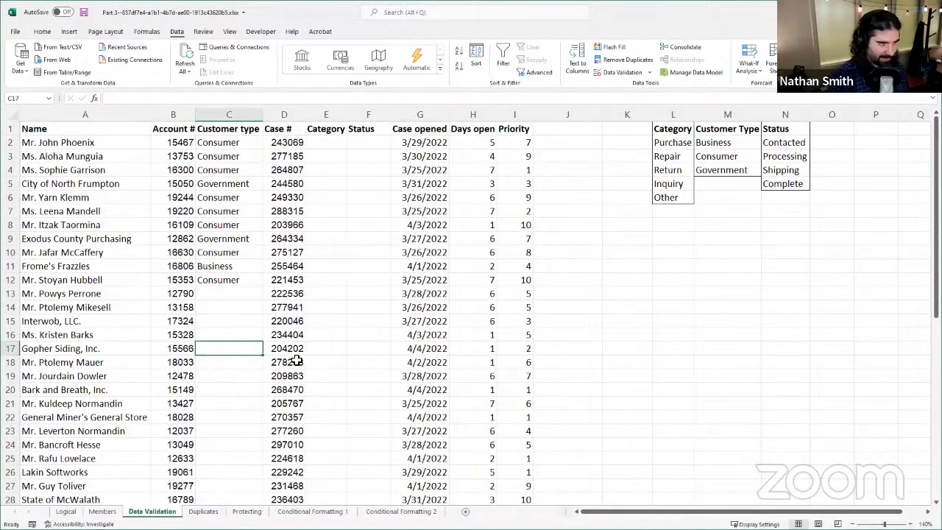
pyautogui.write('Com')
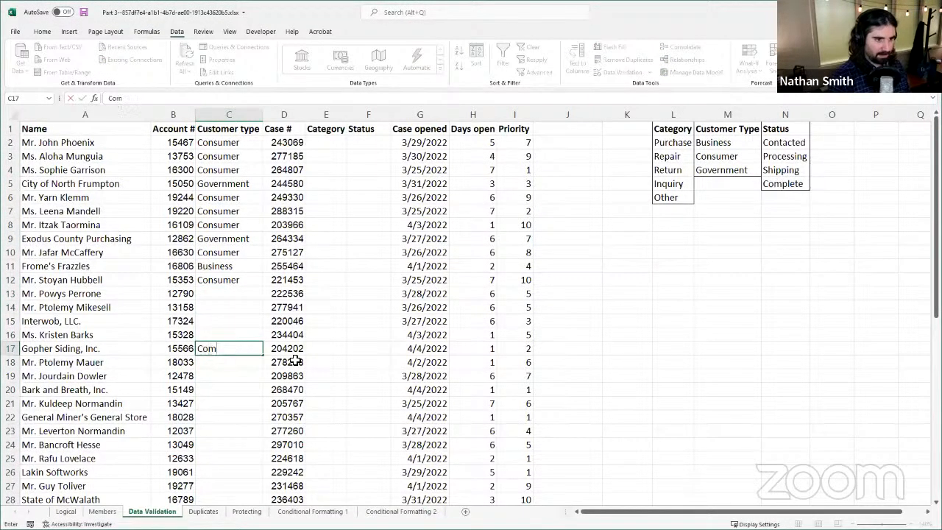
pyautogui.write('sumer')
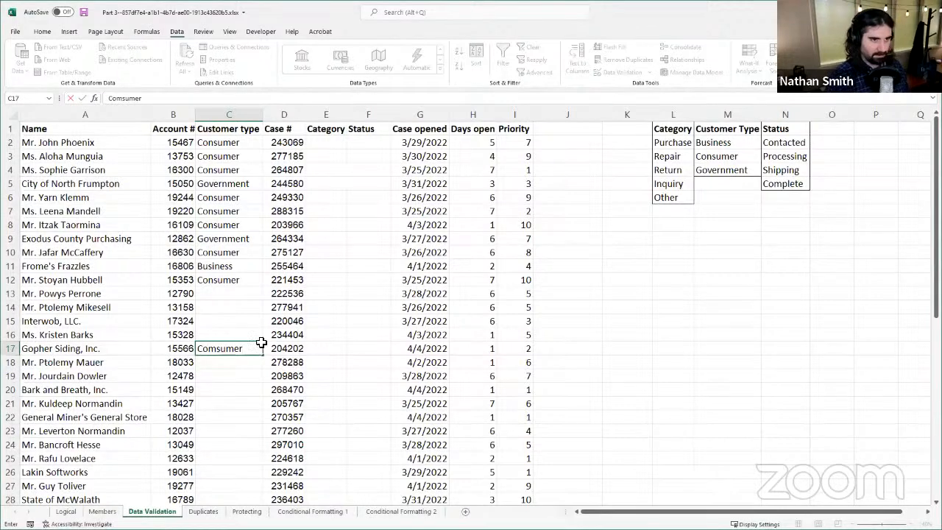
# Step: Apply List data validation to the whole Customer type column, using the customer types in M2:M4 as the source
pyautogui.click(243, 115)
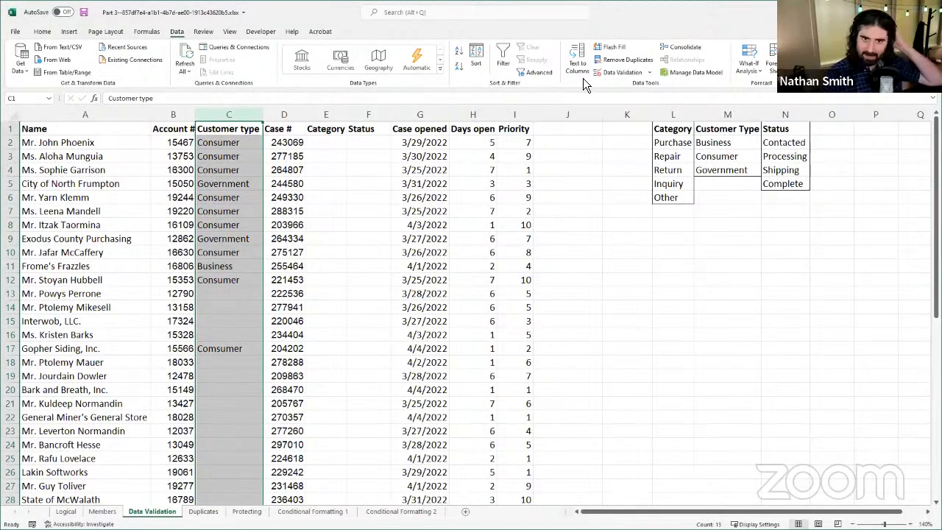
pyautogui.click(620, 72)
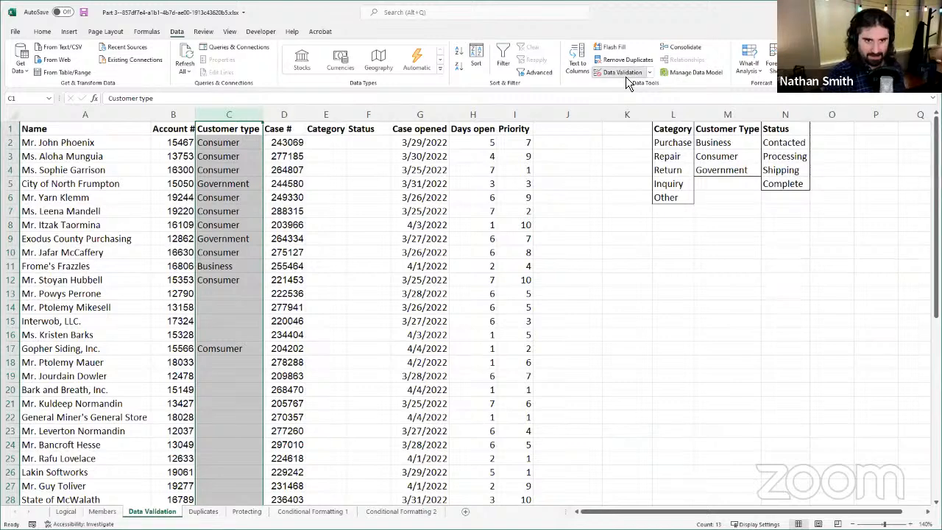
pyautogui.click(521, 208)
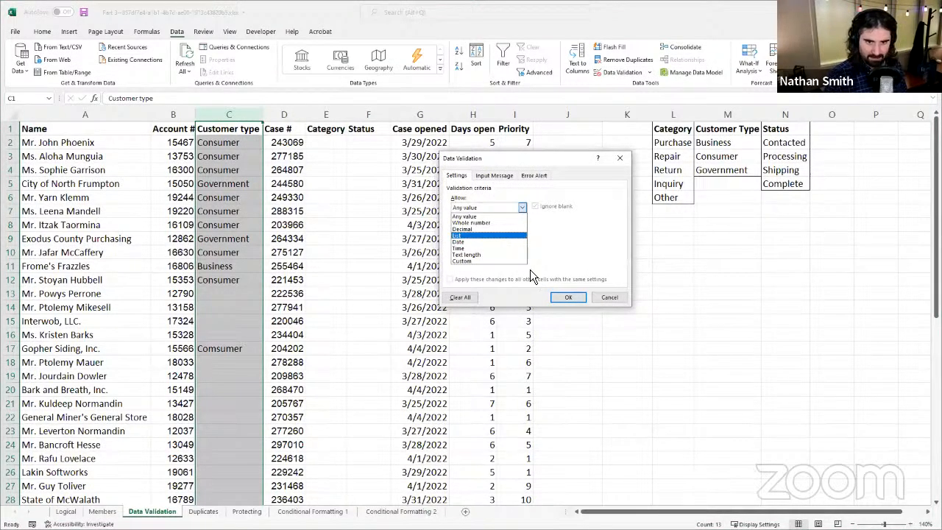
pyautogui.click(502, 236)
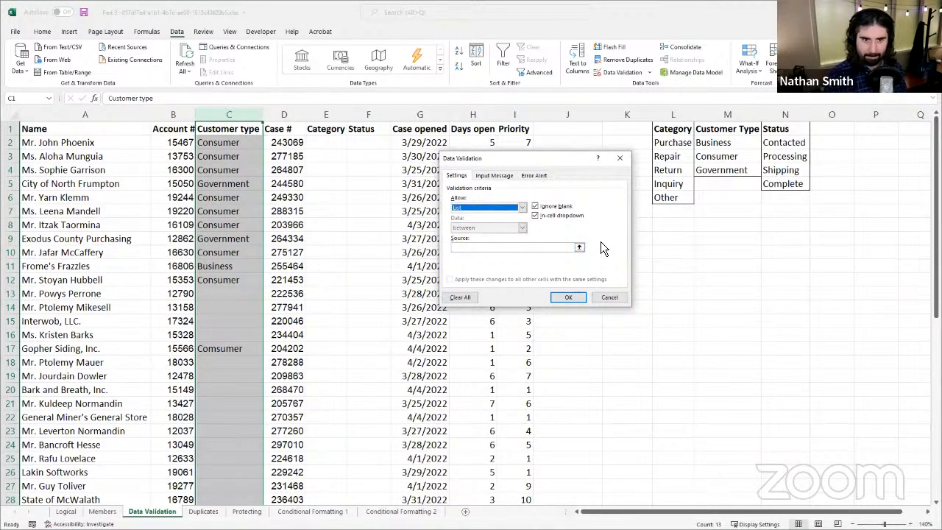
pyautogui.click(580, 248)
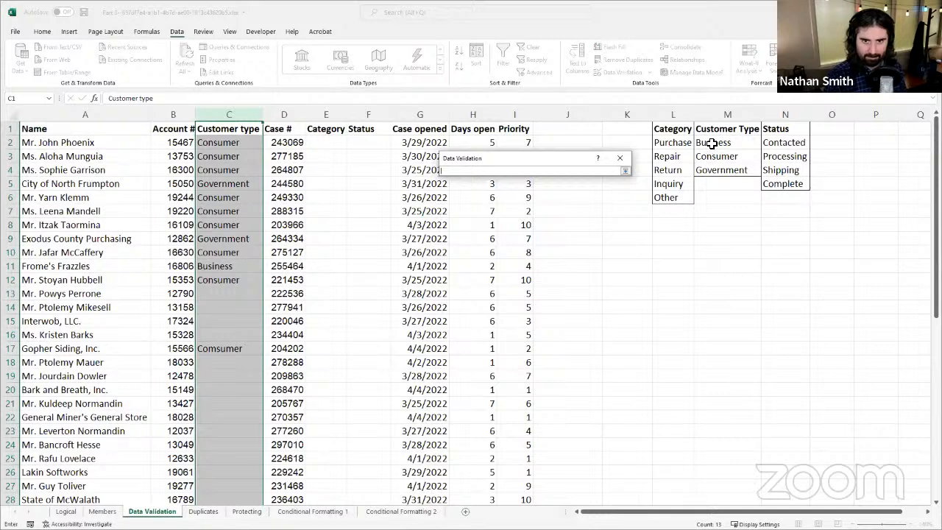
pyautogui.click(713, 146)
pyautogui.moveTo(712, 147); pyautogui.dragTo(711, 170)
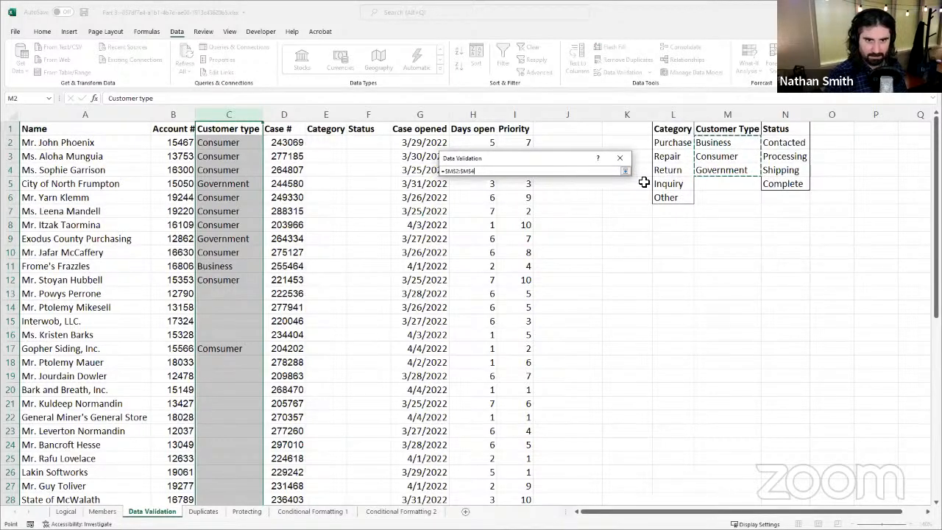
pyautogui.click(625, 172)
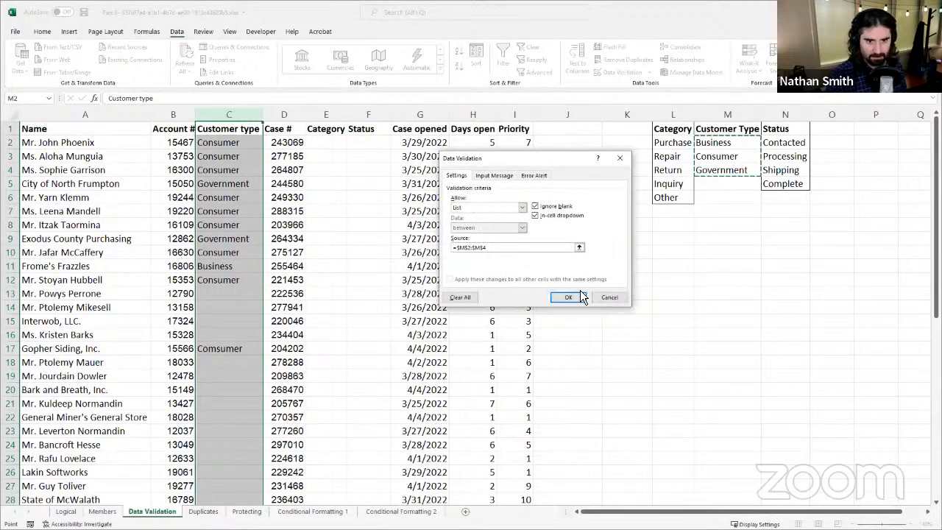
pyautogui.click(578, 301)
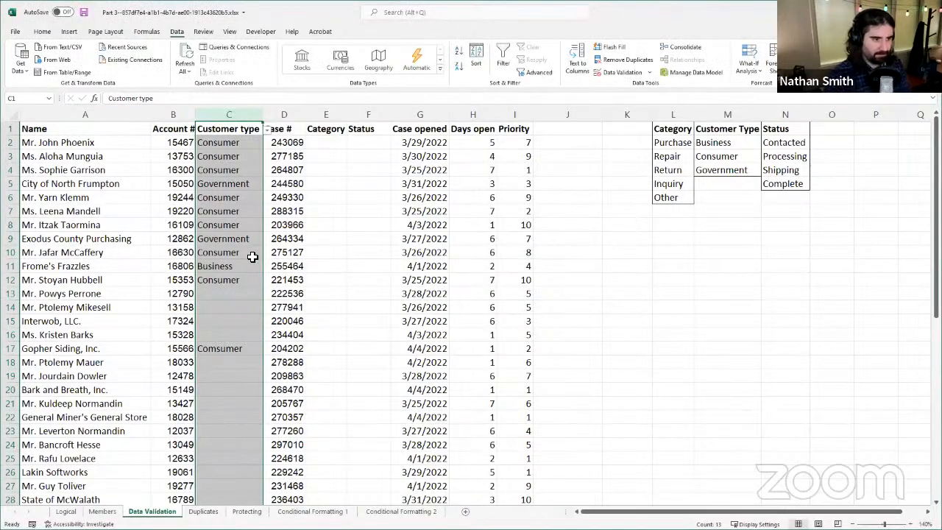
# Step: Inspect several filled and blank cells in the Customer type column, including the misspelled entry in C17
pyautogui.moveTo(245, 251)
pyautogui.mouseDown()
pyautogui.moveTo(246, 225)
pyautogui.moveTo(247, 239)
pyautogui.mouseUp()
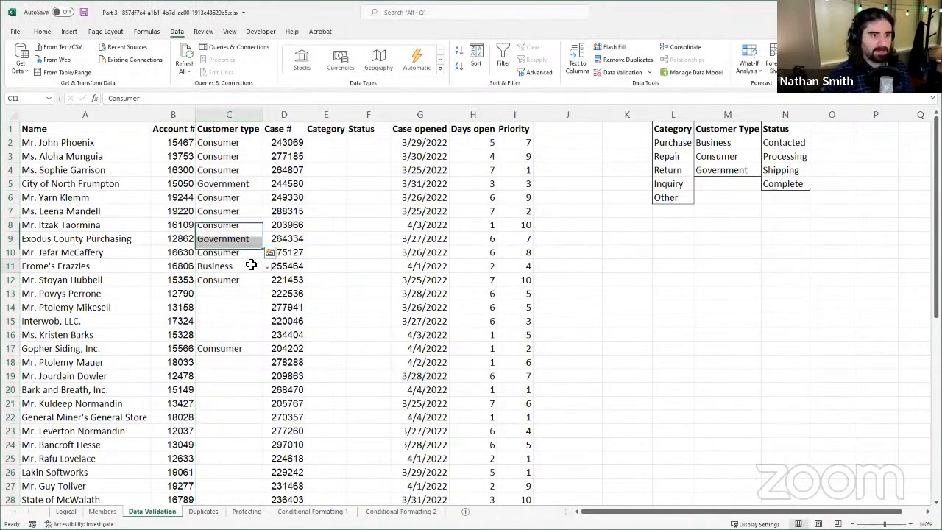
pyautogui.click(239, 211)
pyautogui.click(235, 194)
pyautogui.click(232, 171)
pyautogui.click(232, 156)
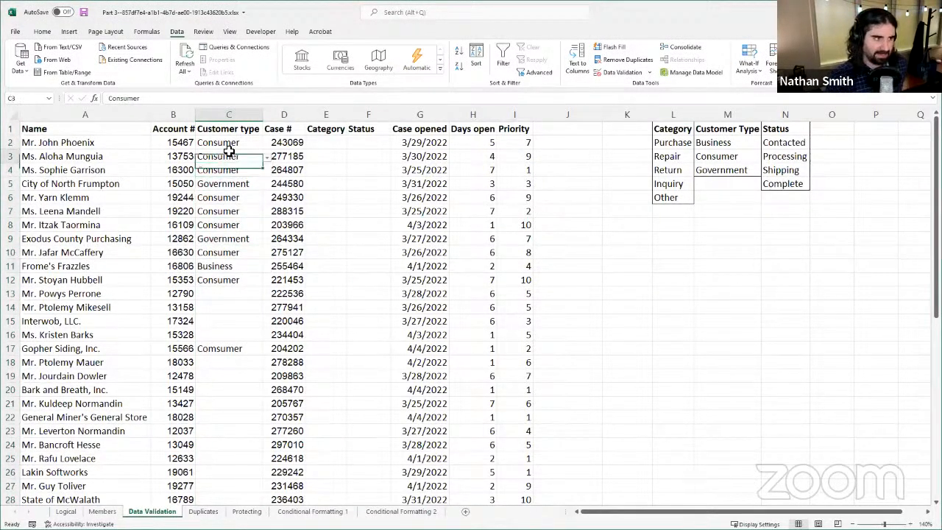
pyautogui.click(242, 225)
pyautogui.click(242, 253)
pyautogui.click(244, 293)
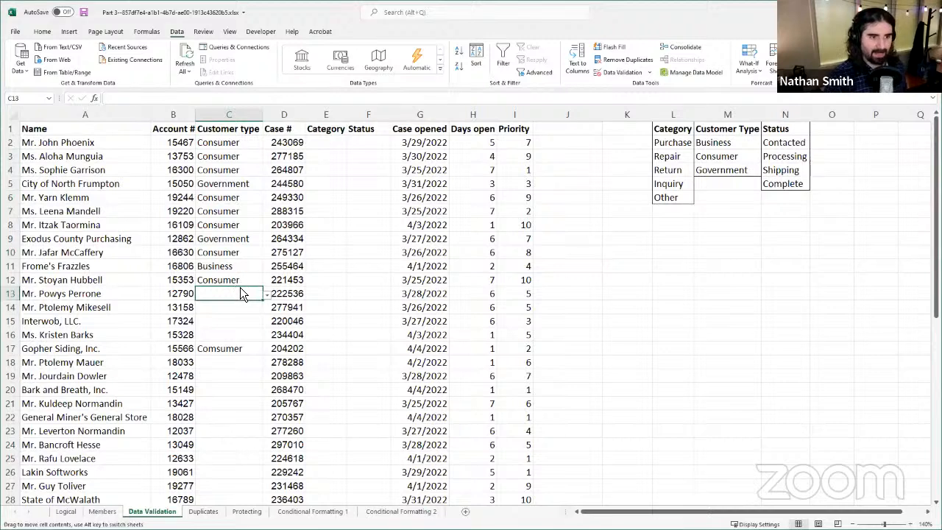
pyautogui.click(246, 279)
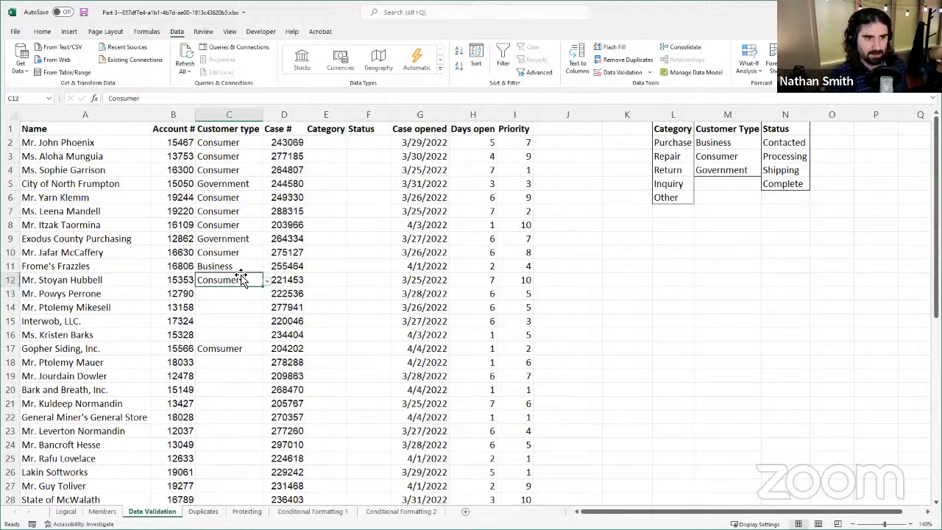
pyautogui.click(230, 347)
pyautogui.click(239, 307)
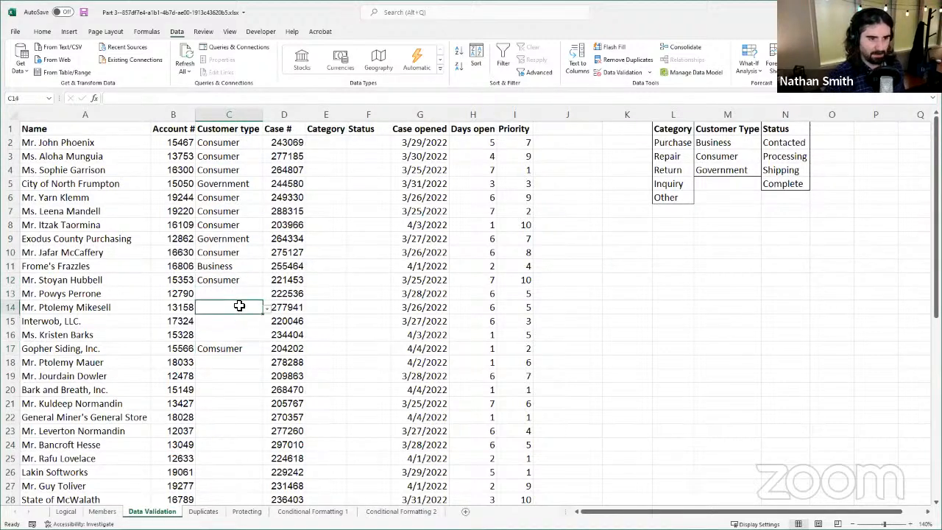
# Step: Circle the invalid data on the sheet and clear the validation circles again
pyautogui.click(650, 73)
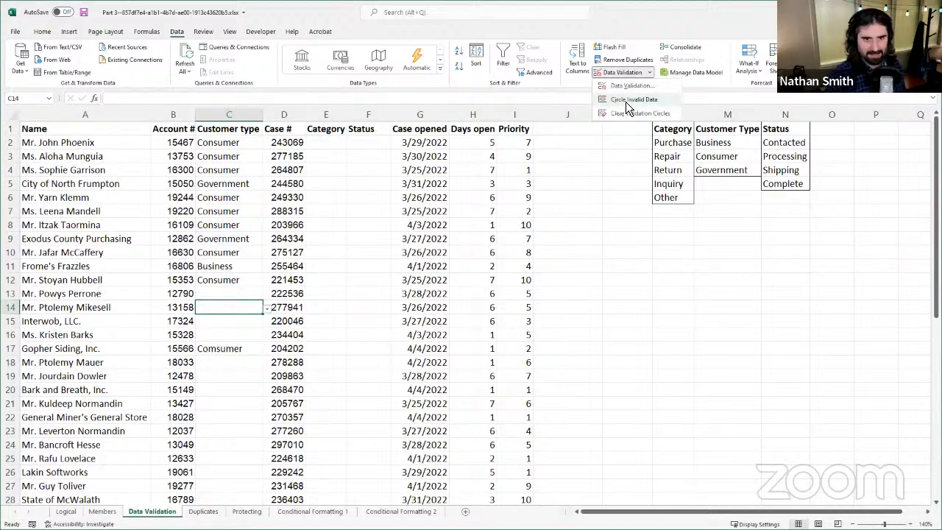
pyautogui.click(624, 102)
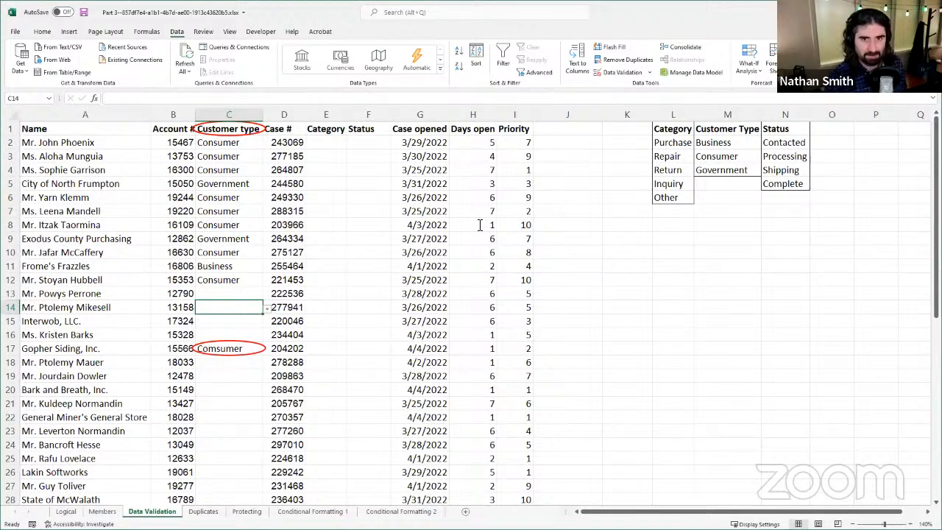
pyautogui.click(651, 72)
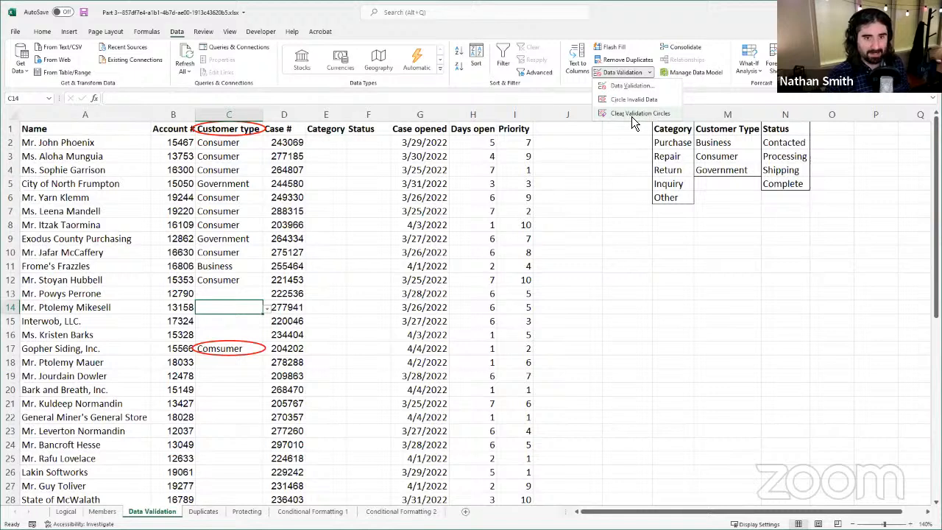
pyautogui.click(632, 115)
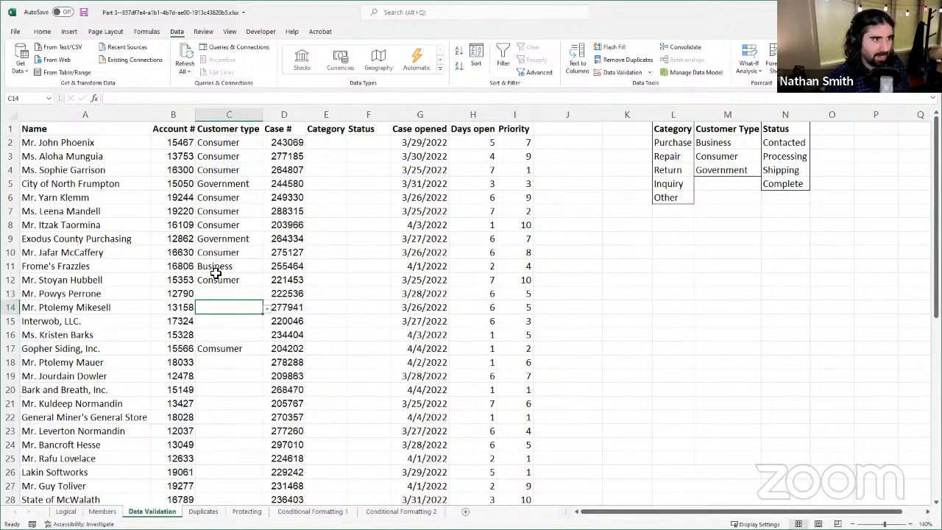
# Step: Preview allowing any value for the whole Customer type column and discard the validation change
pyautogui.click(649, 72)
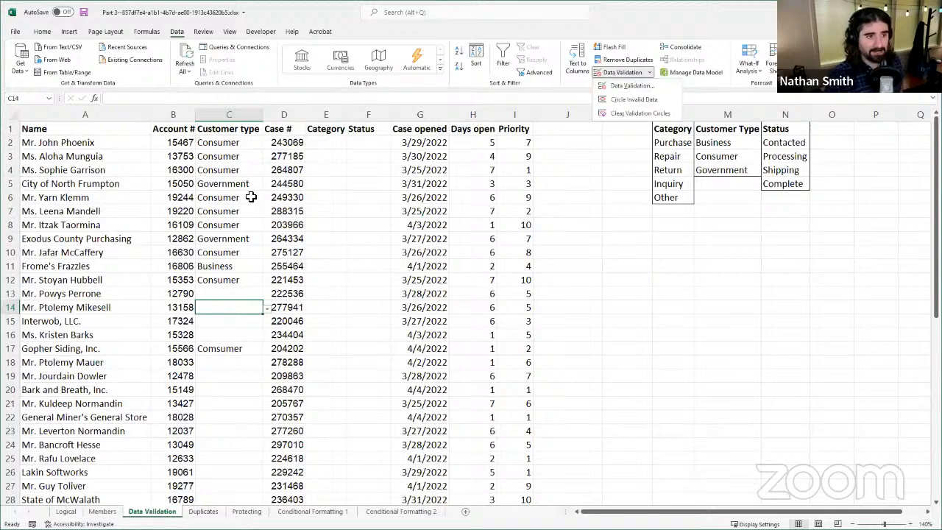
pyautogui.click(229, 114)
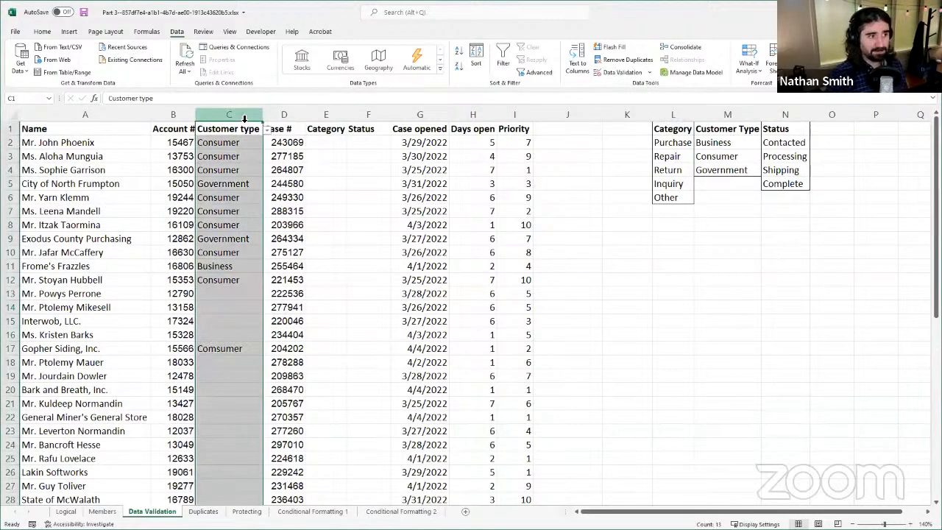
pyautogui.click(636, 72)
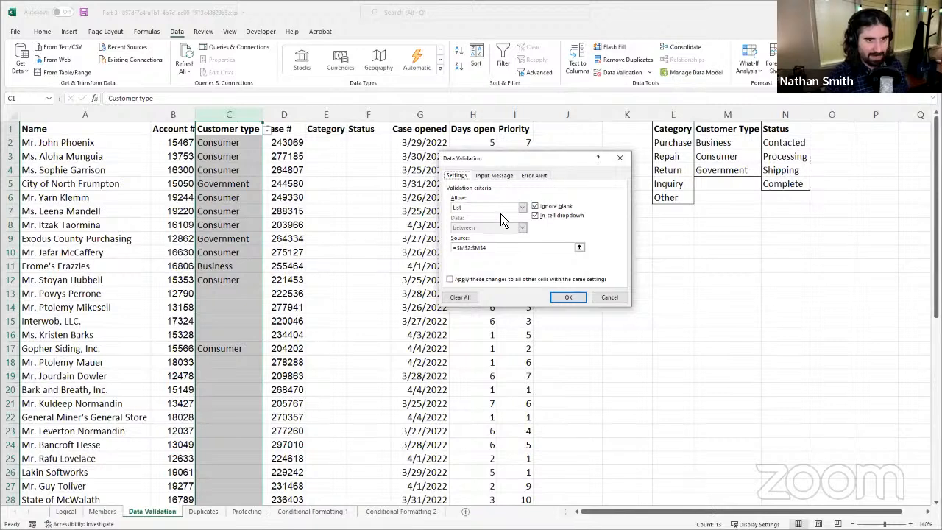
pyautogui.click(501, 211)
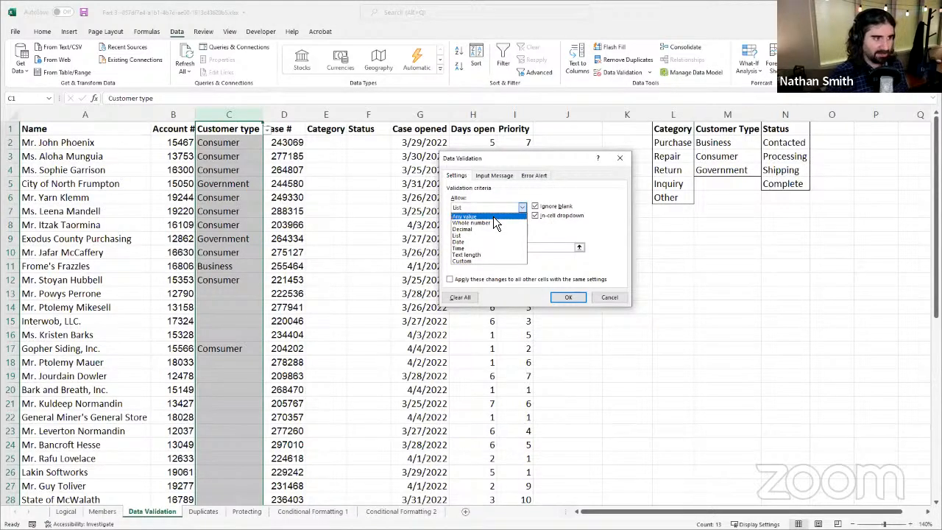
pyautogui.click(493, 216)
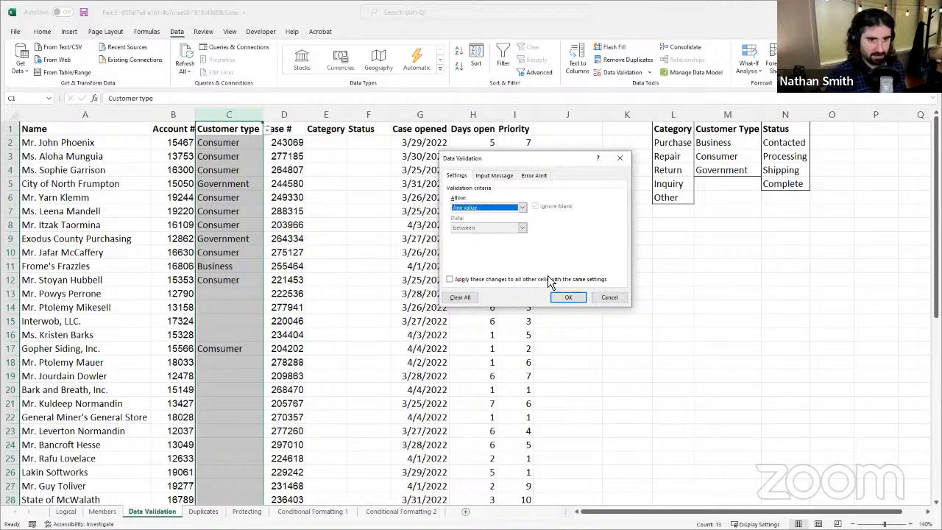
pyautogui.click(608, 299)
# Step: Preview allowing any value in the validation of cell C3, toggling whether the change applies to all other cells with the same settings
pyautogui.click(234, 156)
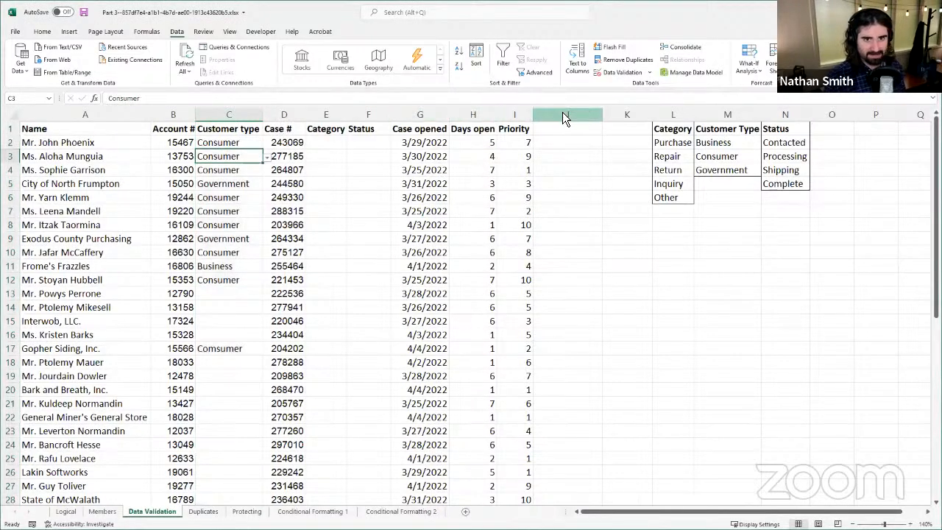
pyautogui.click(623, 76)
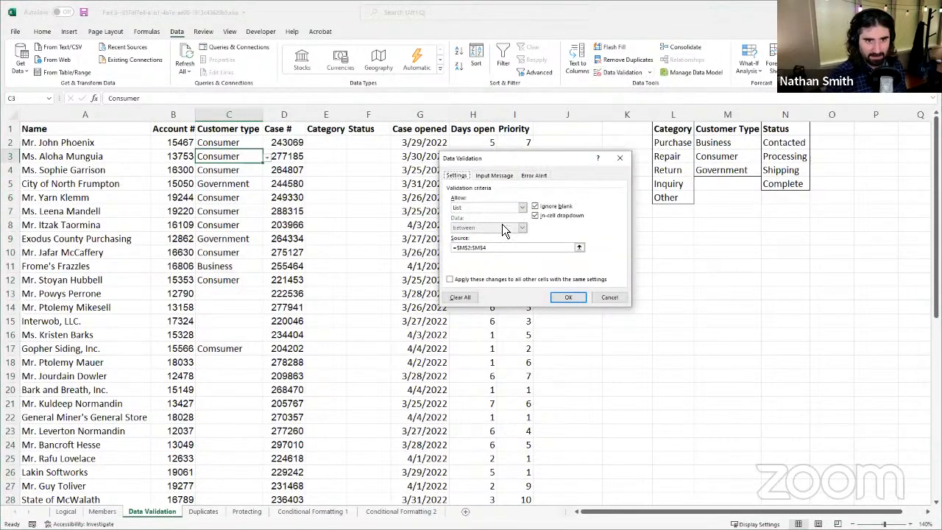
pyautogui.click(513, 209)
pyautogui.click(495, 219)
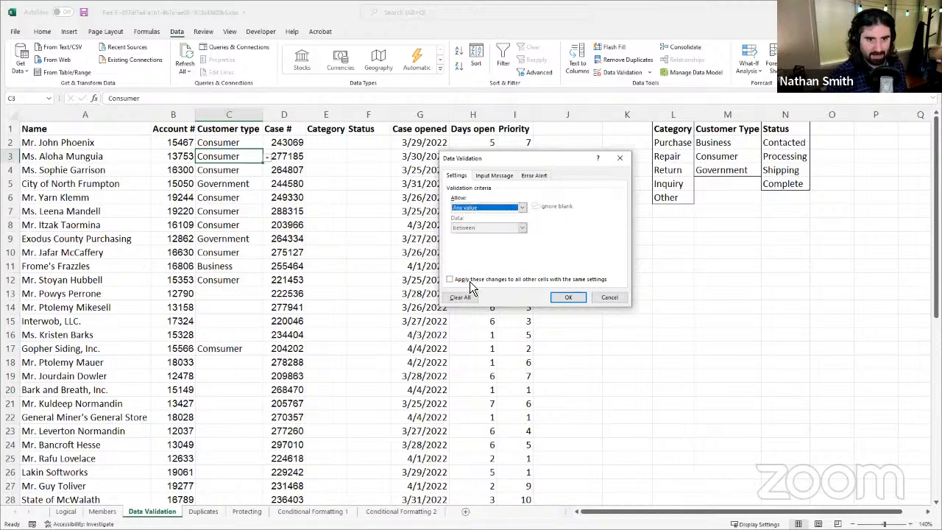
pyautogui.click(470, 284)
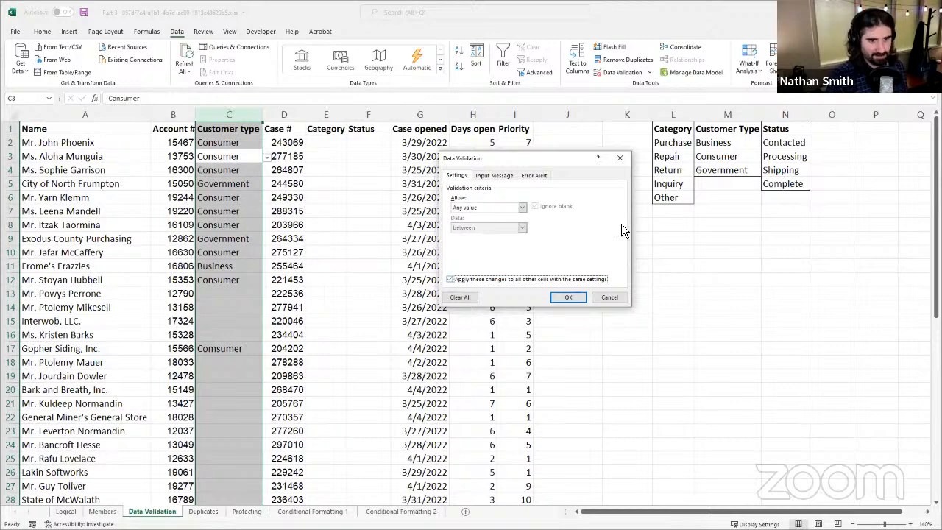
pyautogui.click(509, 284)
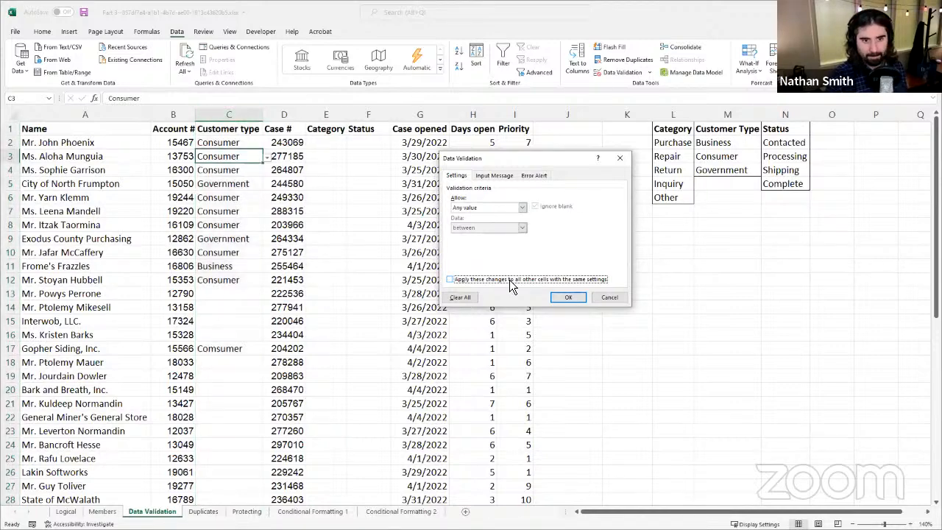
# Step: Review the List and Ignore blank options for cell C3, and clear all data validation from that cell only
pyautogui.click(522, 208)
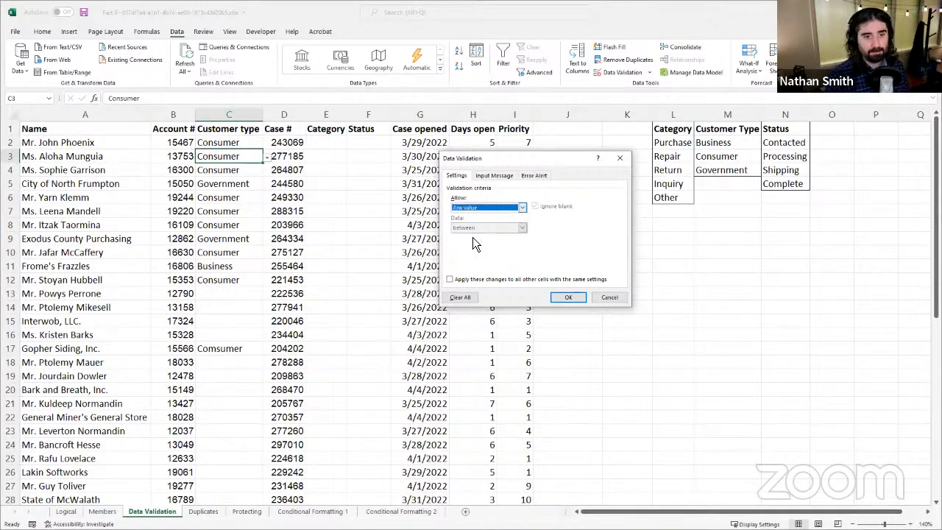
pyautogui.click(472, 236)
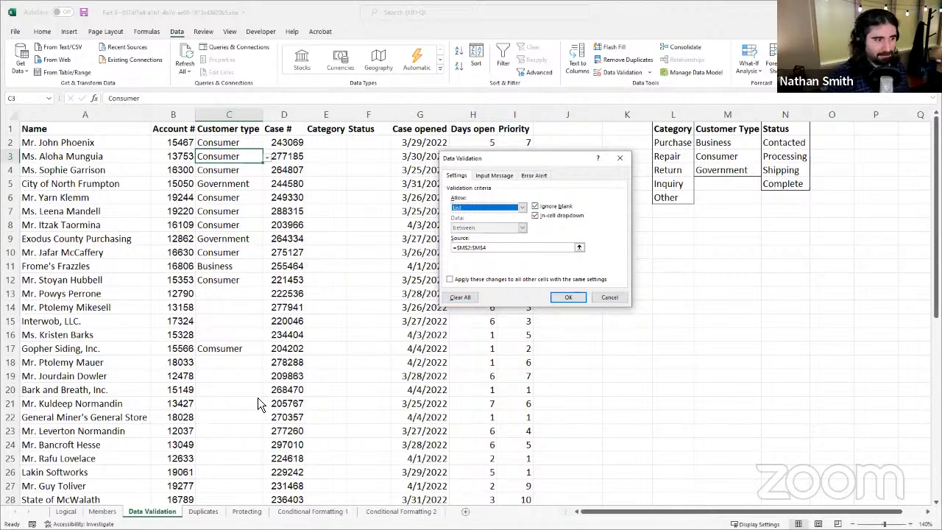
pyautogui.click(560, 207)
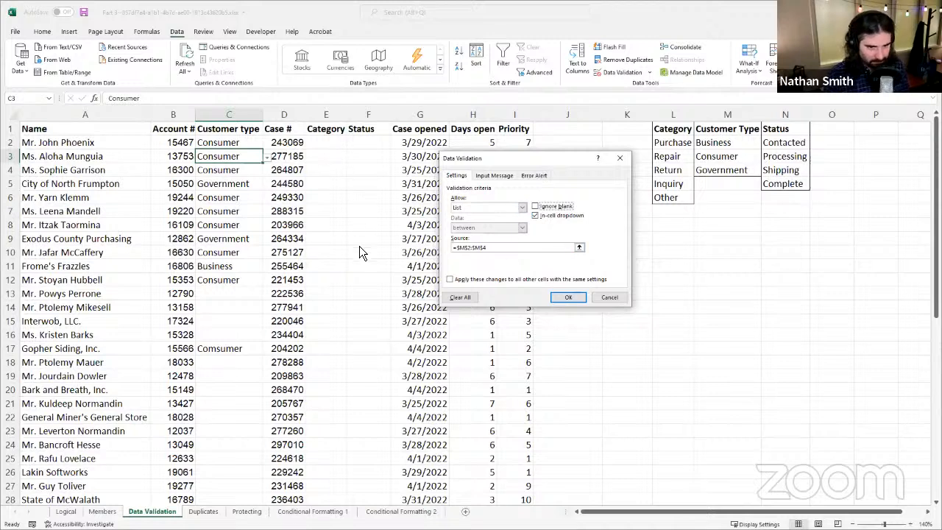
pyautogui.click(553, 208)
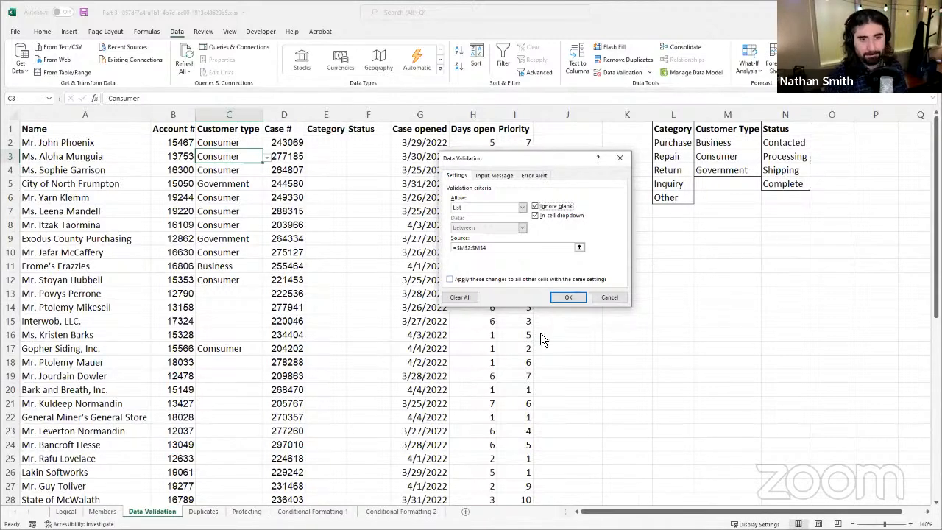
pyautogui.click(466, 301)
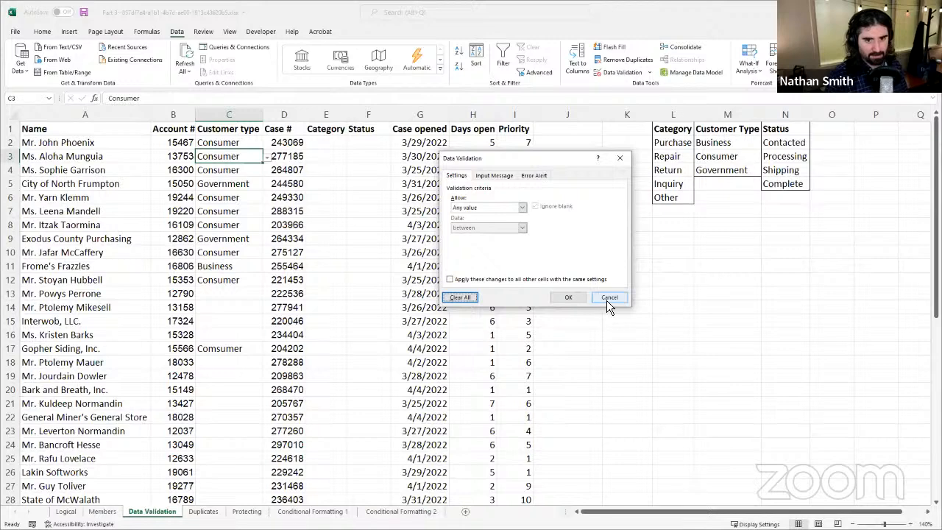
pyautogui.click(565, 297)
# Step: Check which cells in the Customer type column still offer a dropdown, comparing C3 with its neighbours
pyautogui.click(266, 243)
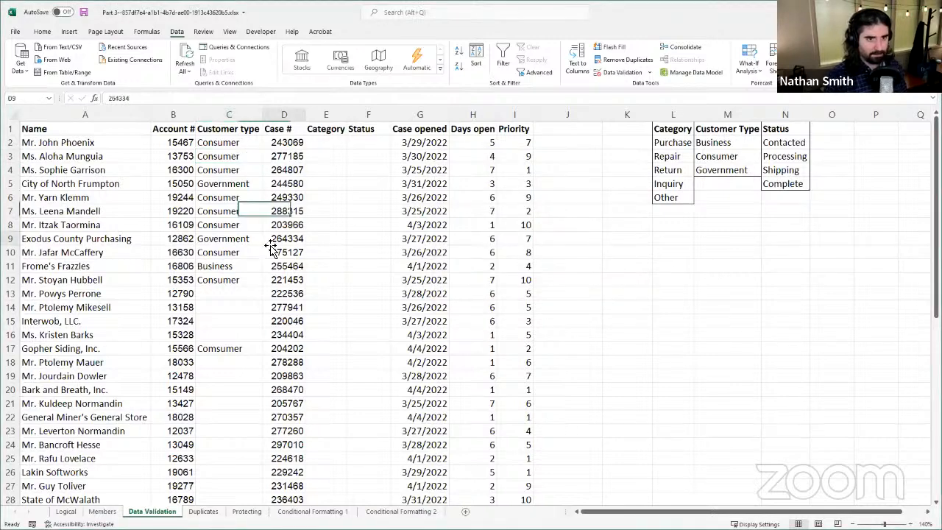
pyautogui.click(249, 305)
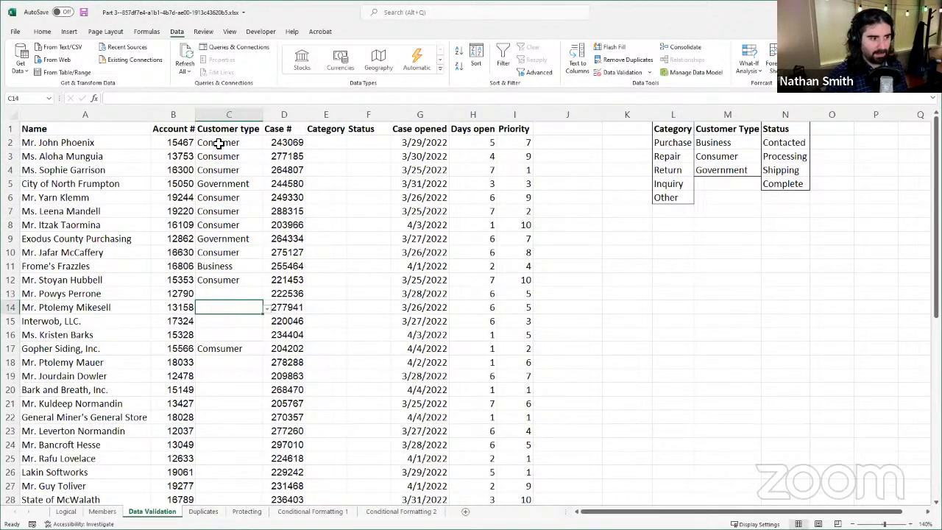
pyautogui.click(218, 186)
pyautogui.click(228, 169)
pyautogui.click(228, 156)
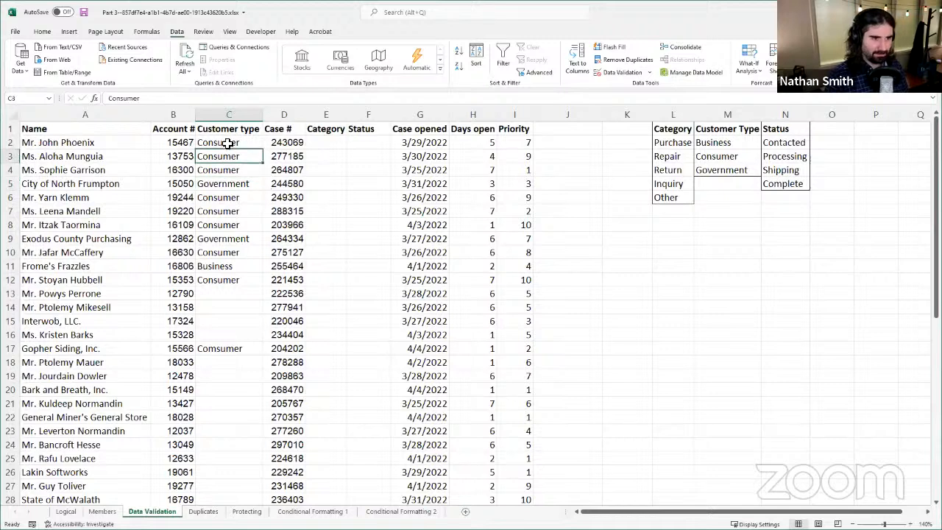
pyautogui.click(231, 143)
pyautogui.click(229, 225)
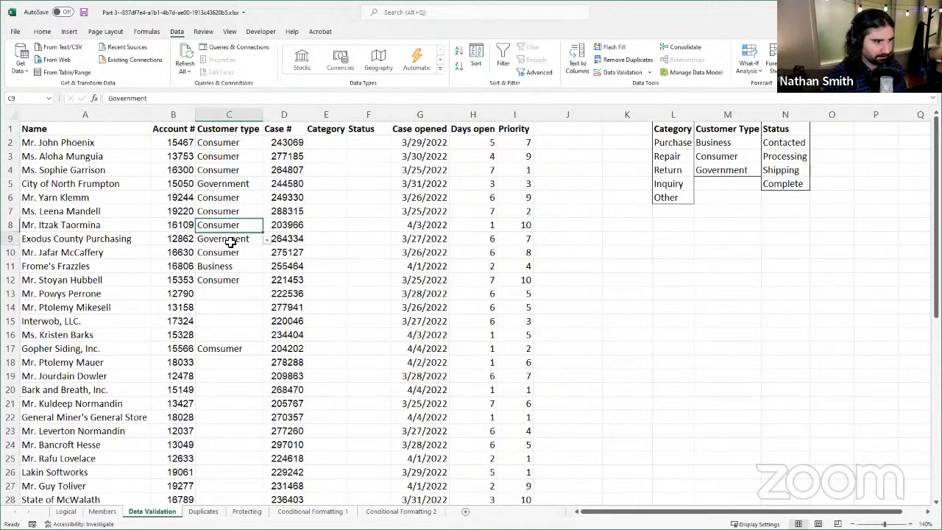
pyautogui.click(229, 240)
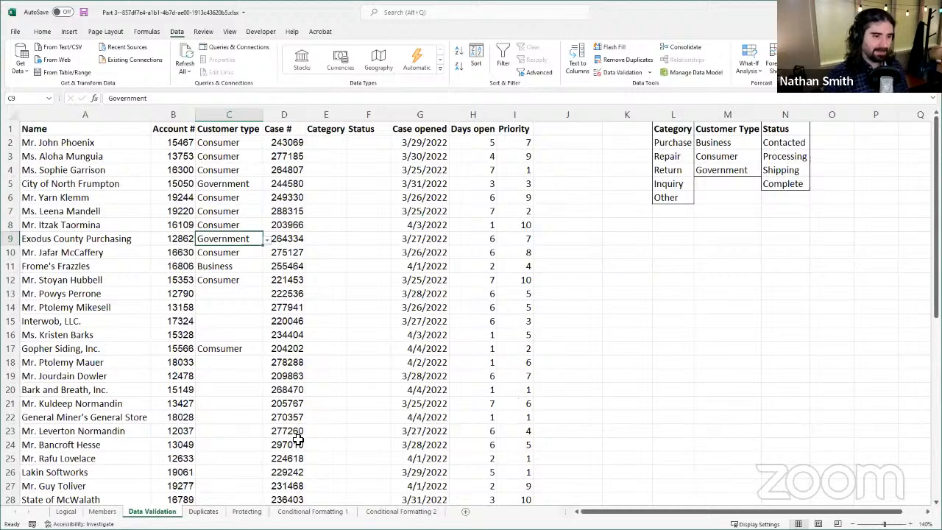
# Step: Switch to the Duplicates sheet and examine the contact rows for repeated emails, names and cities
pyautogui.click(207, 512)
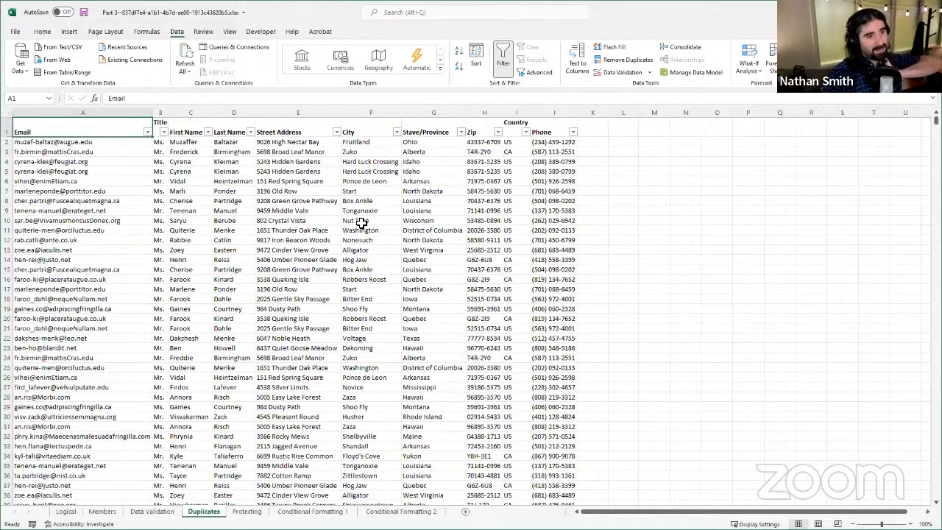
pyautogui.scroll(-1, 142, 262)
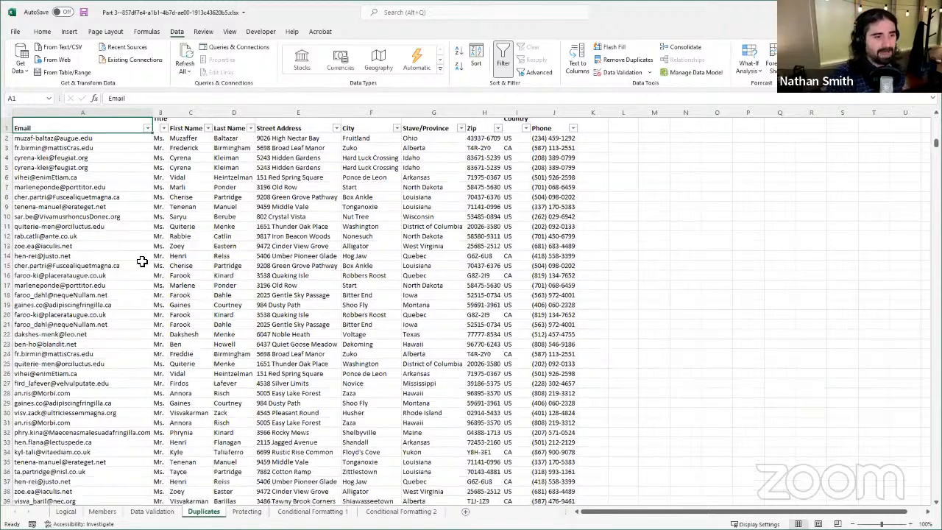
pyautogui.scroll(-10, 142, 262)
pyautogui.scroll(10, 226, 311)
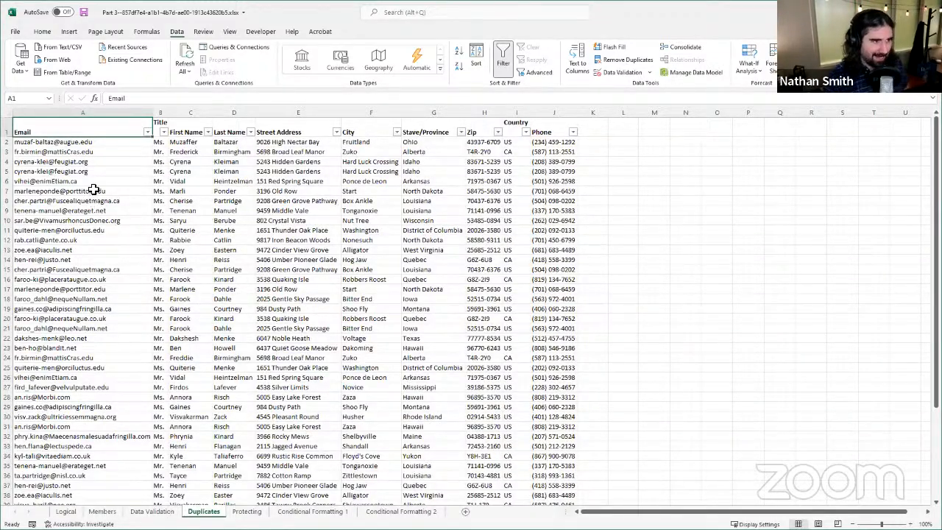
pyautogui.click(111, 161)
pyautogui.click(106, 152)
pyautogui.click(102, 212)
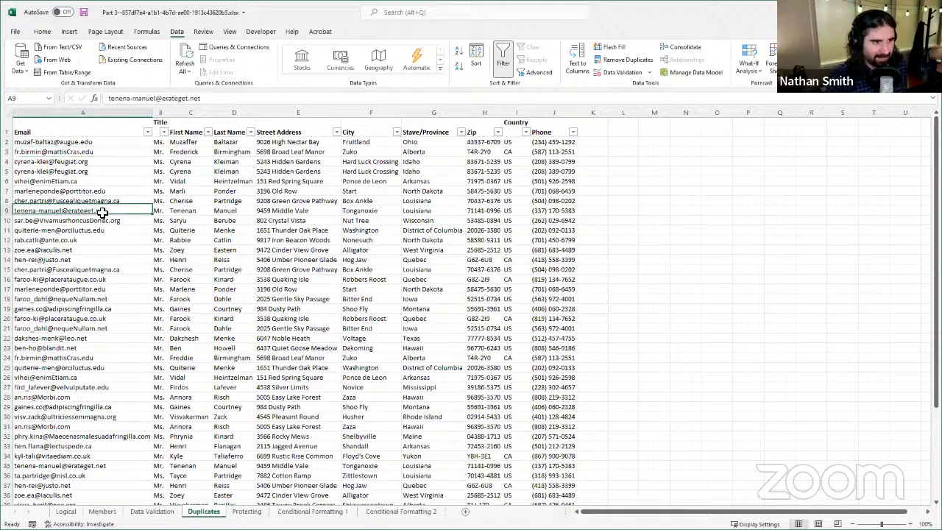
pyautogui.click(64, 328)
pyautogui.click(142, 279)
pyautogui.click(395, 240)
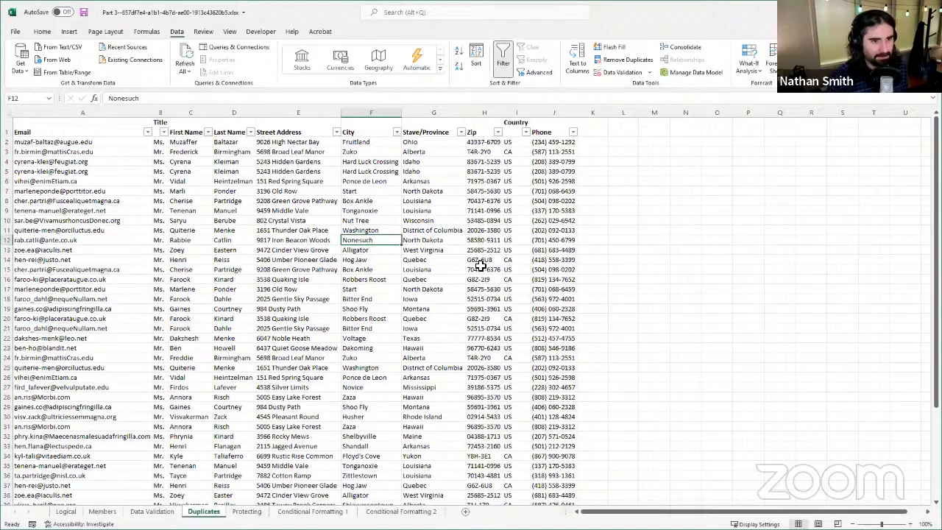
pyautogui.click(267, 206)
pyautogui.click(221, 378)
pyautogui.moveTo(374, 369); pyautogui.dragTo(383, 386)
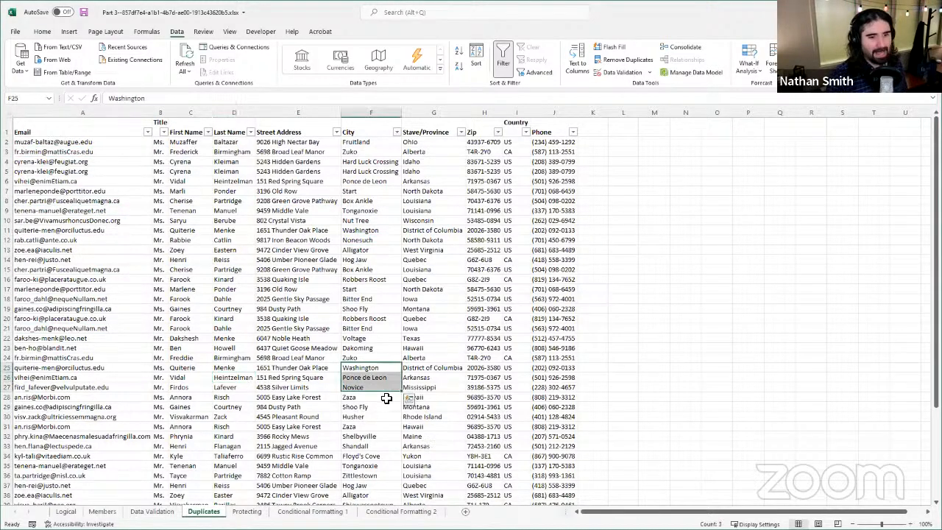
pyautogui.click(391, 426)
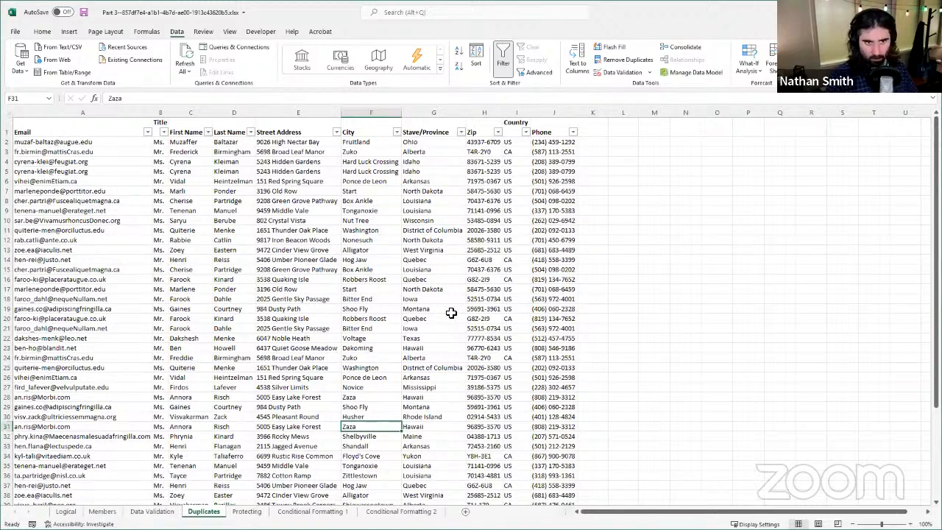
pyautogui.click(324, 260)
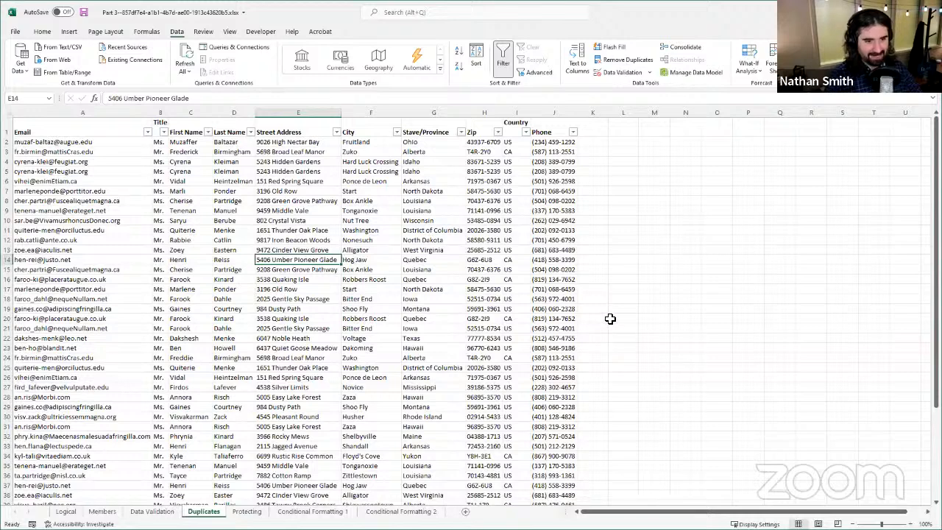
pyautogui.click(358, 351)
pyautogui.click(338, 252)
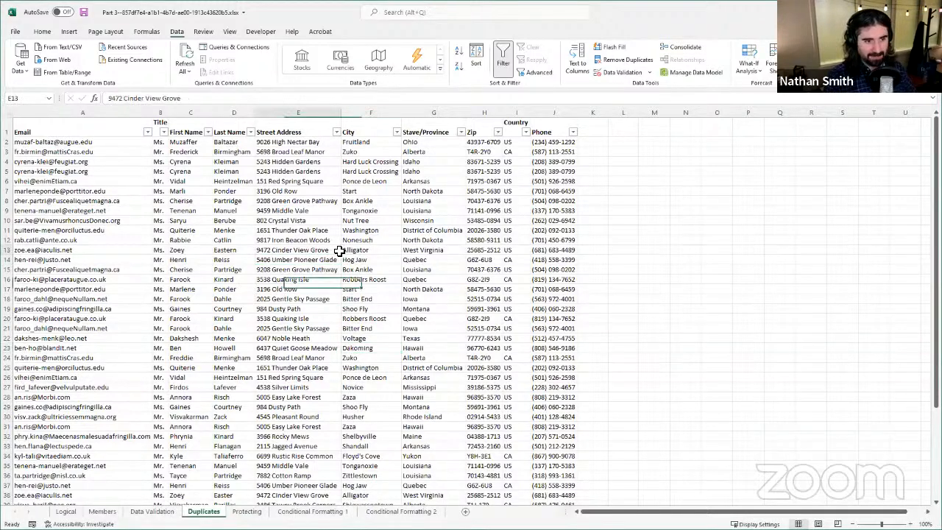
pyautogui.click(136, 311)
pyautogui.click(308, 270)
pyautogui.click(218, 212)
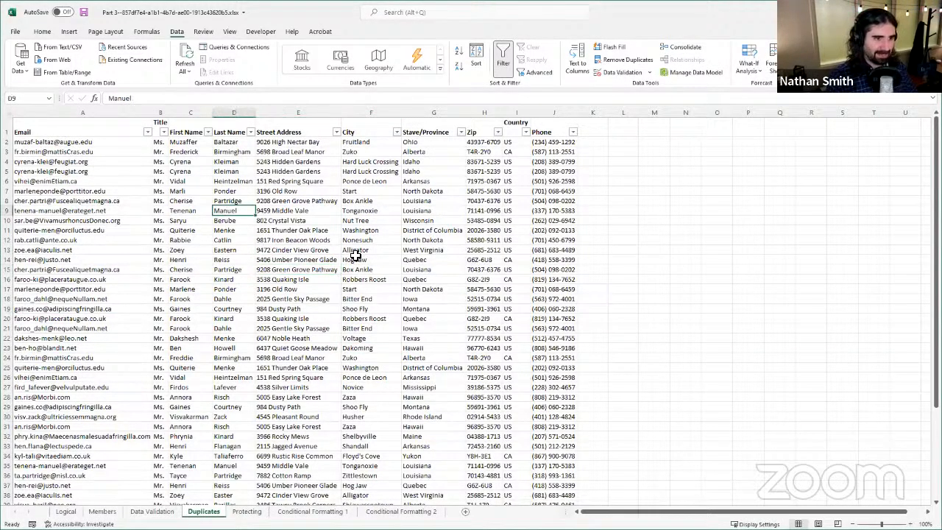
pyautogui.click(357, 258)
pyautogui.click(311, 381)
pyautogui.click(187, 290)
pyautogui.click(372, 250)
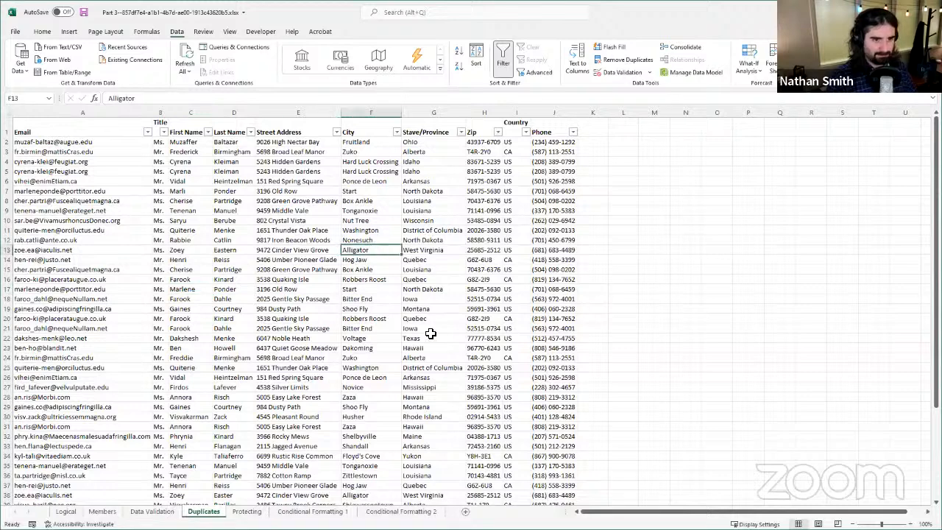
pyautogui.moveTo(431, 332); pyautogui.dragTo(427, 339)
# Step: Start Remove Duplicates on the contact table and review the columns selected for comparison, from Email through Phone
pyautogui.click(294, 435)
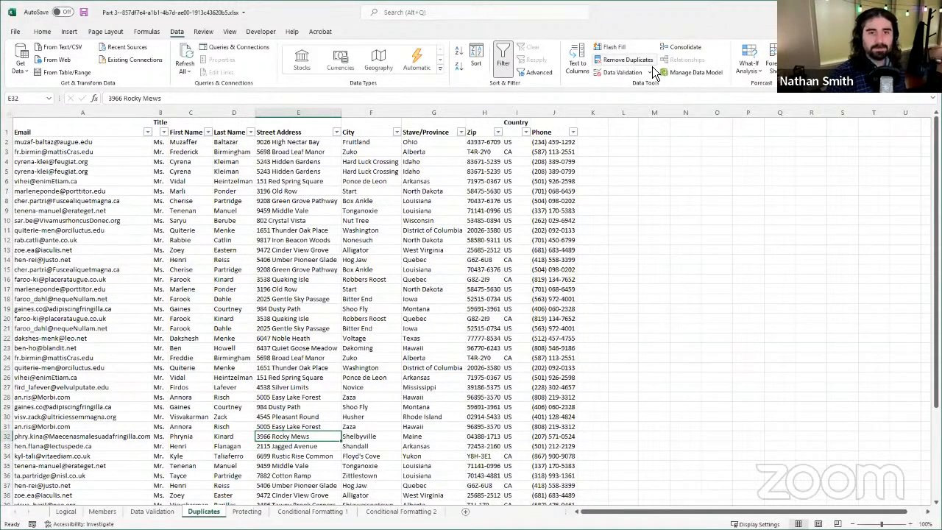
pyautogui.click(604, 59)
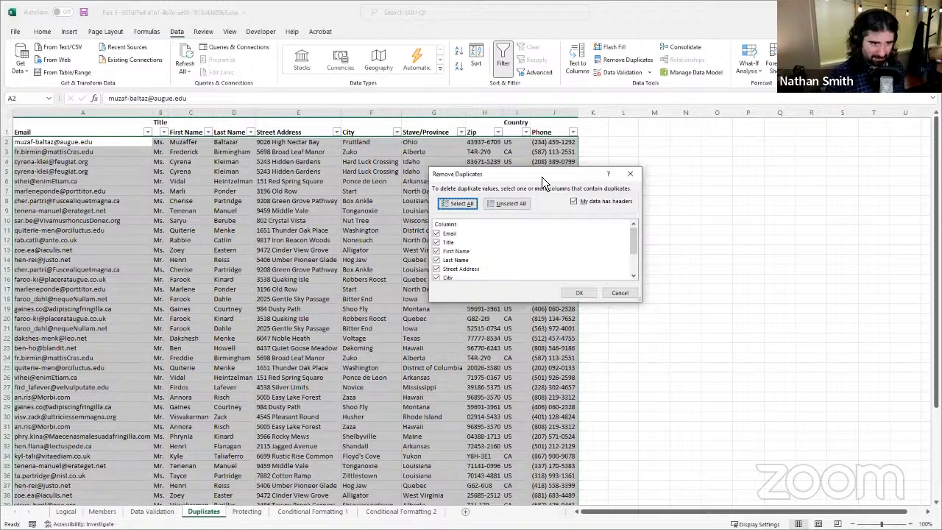
pyautogui.moveTo(542, 177); pyautogui.dragTo(598, 175)
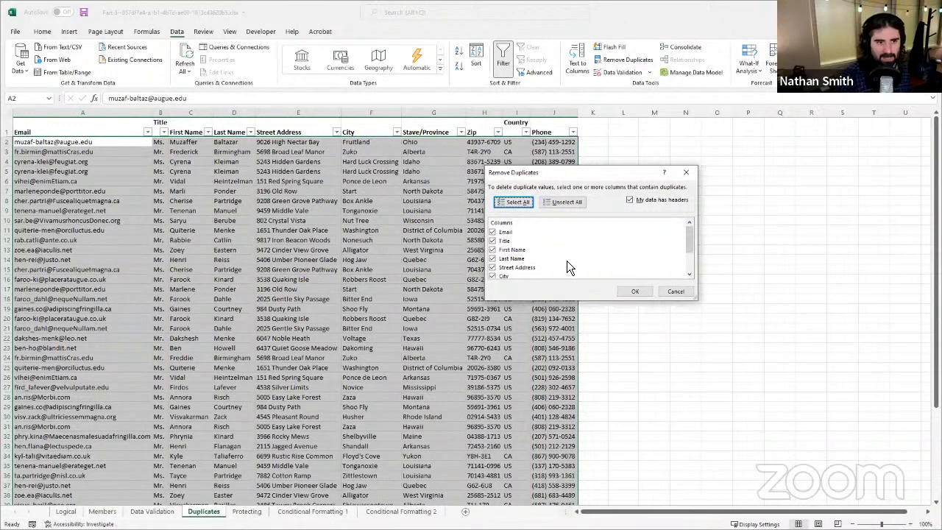
pyautogui.scroll(-2, 570, 261)
pyautogui.scroll(2, 574, 253)
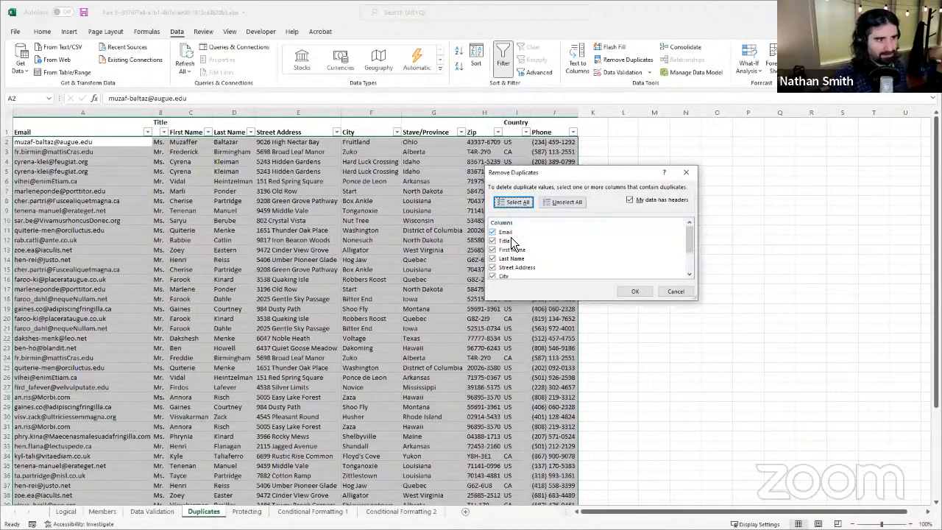
pyautogui.scroll(-3, 540, 234)
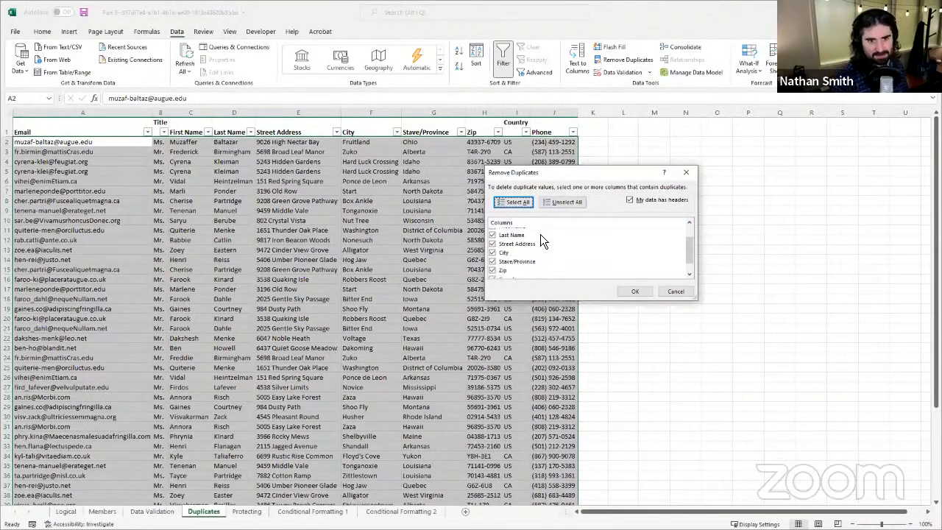
pyautogui.scroll(3, 536, 247)
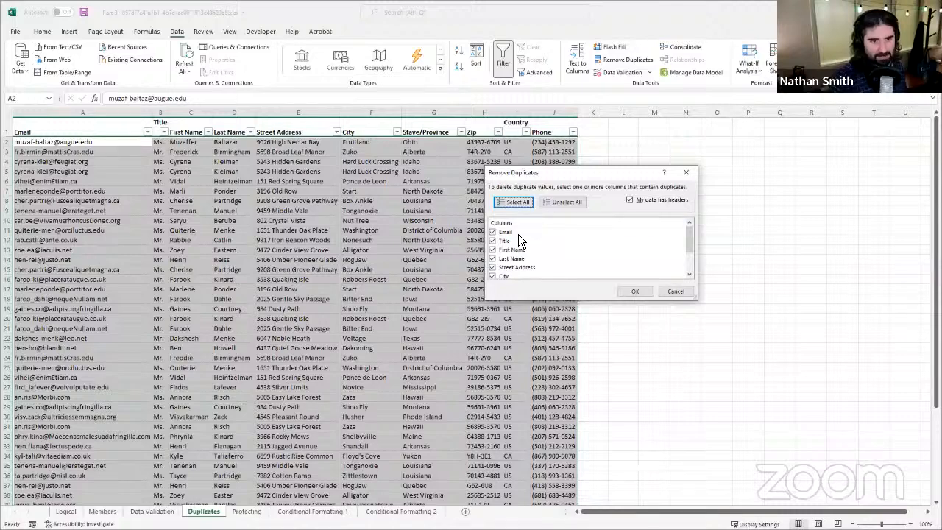
pyautogui.scroll(-3, 551, 249)
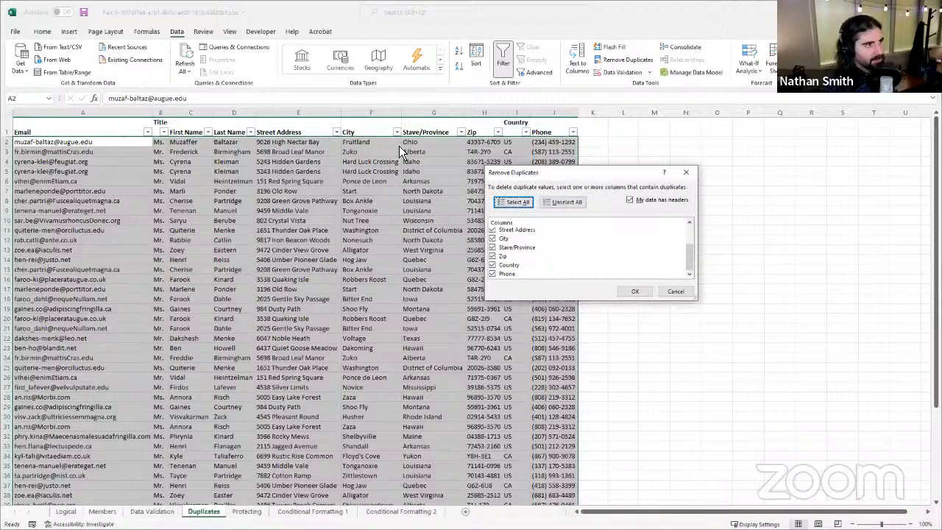
pyautogui.scroll(3, 530, 252)
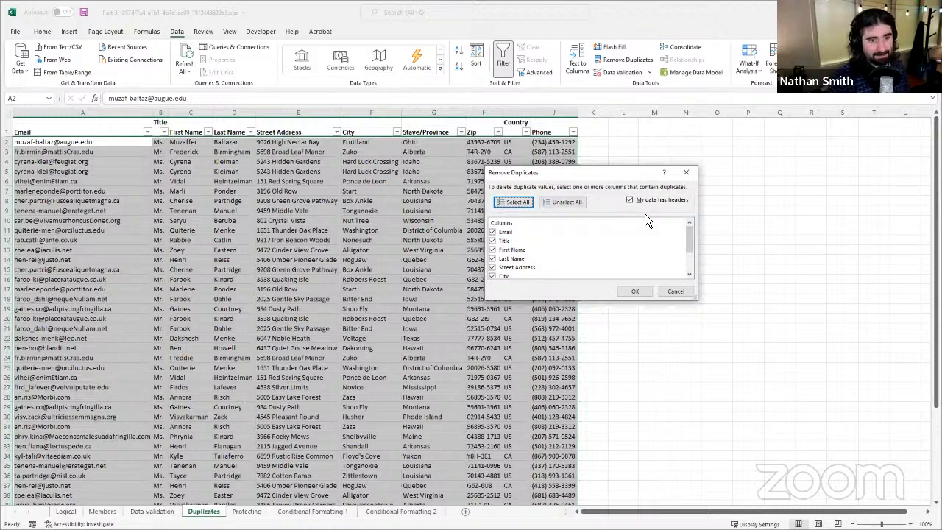
# Step: Remove the rows that match across all columns, treating the first row as headers, and close the result message
pyautogui.moveTo(607, 175); pyautogui.dragTo(645, 214)
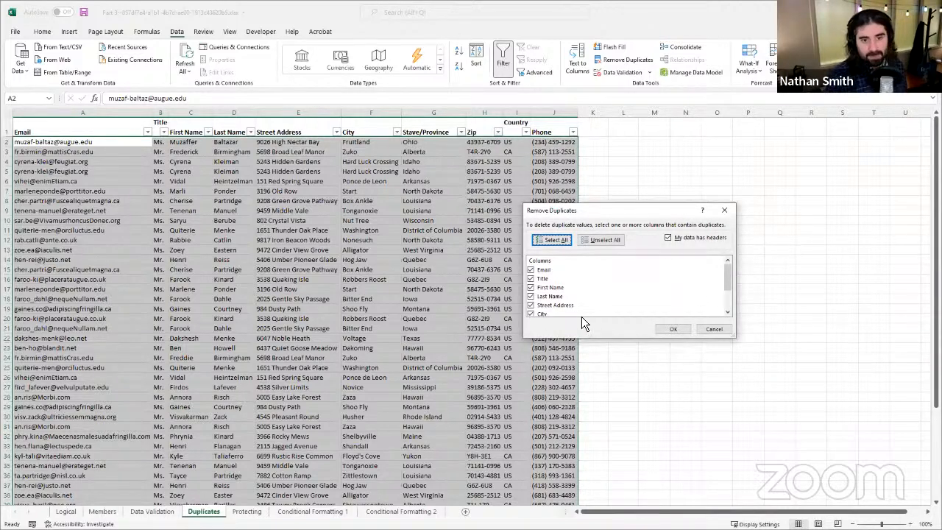
pyautogui.scroll(-2, 570, 295)
pyautogui.scroll(2, 567, 283)
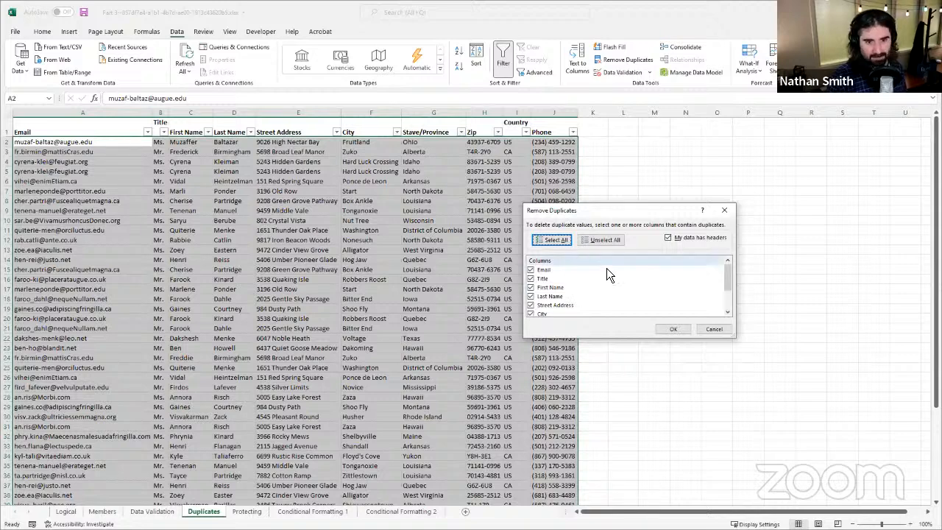
pyautogui.scroll(-2, 607, 279)
pyautogui.scroll(2, 614, 278)
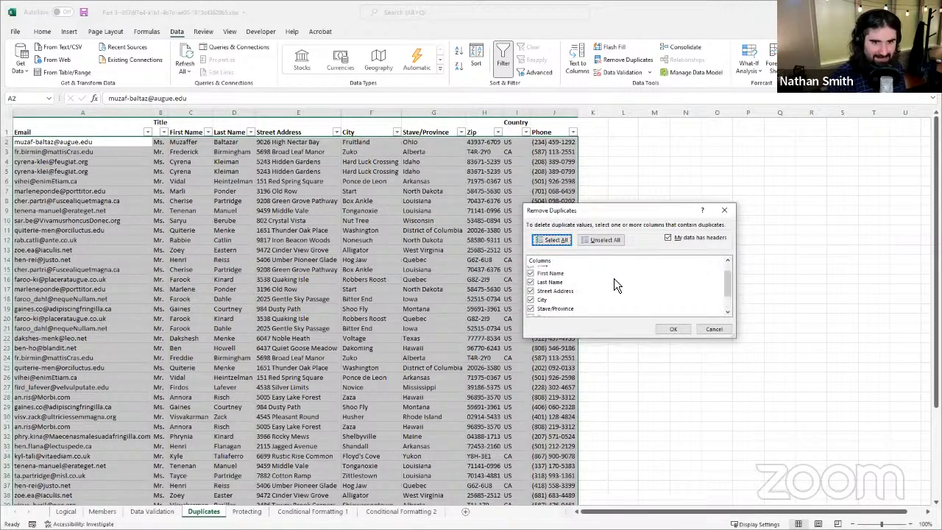
pyautogui.click(678, 331)
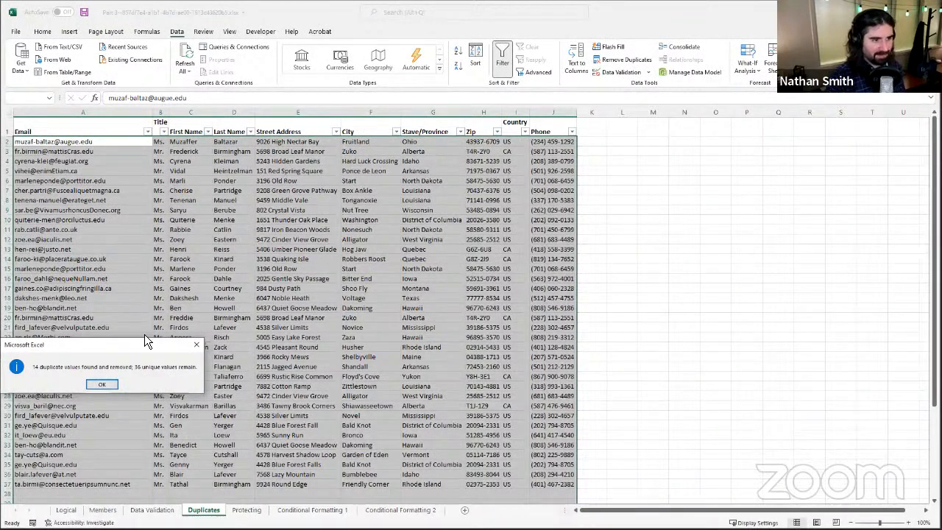
pyautogui.moveTo(145, 335); pyautogui.dragTo(189, 322)
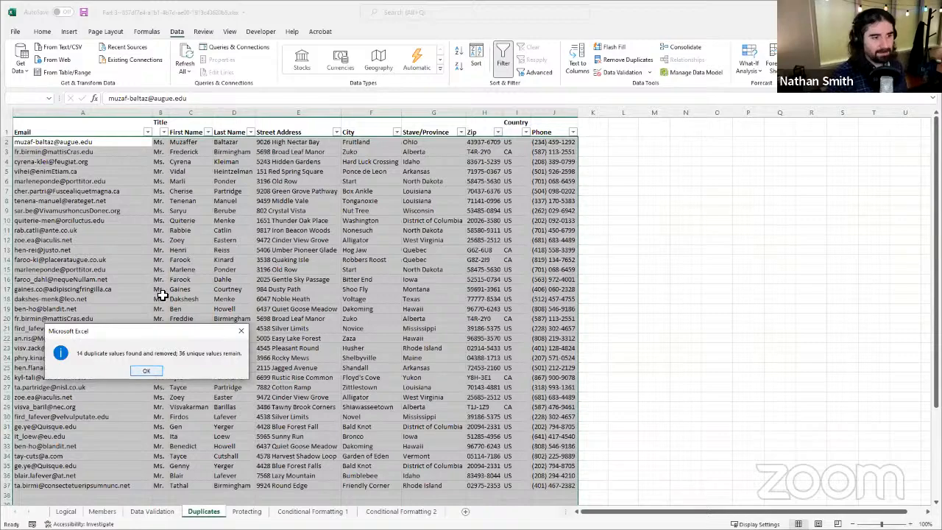
pyautogui.press('Return')
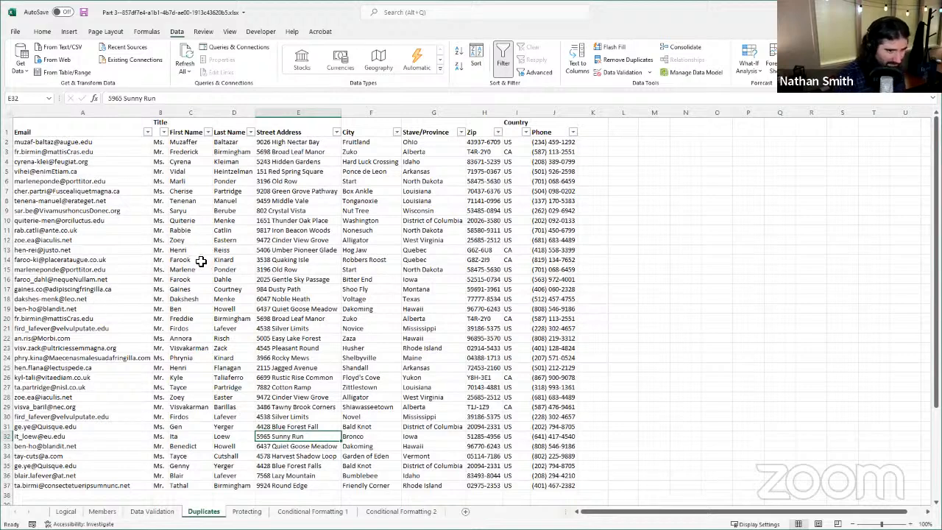
# Step: Sort the remaining contact rows by Last Name from A to Z
pyautogui.click(251, 133)
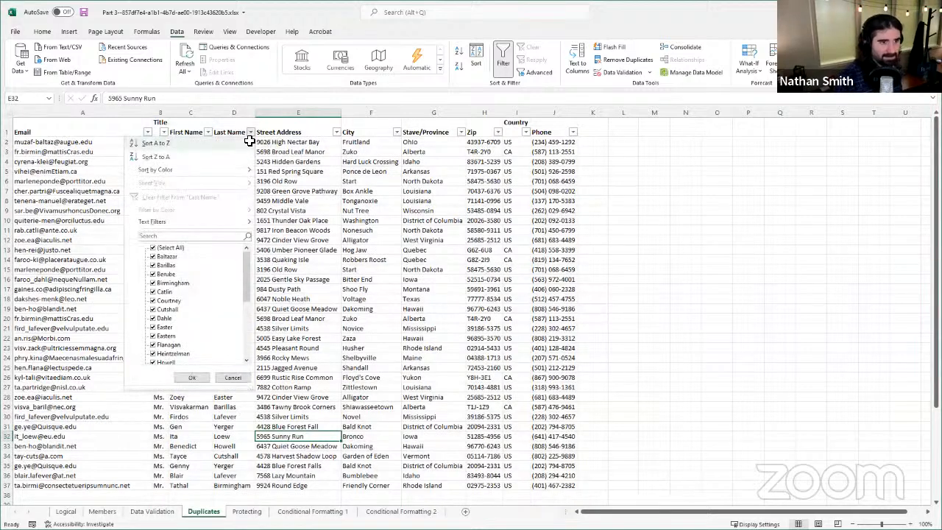
pyautogui.click(251, 144)
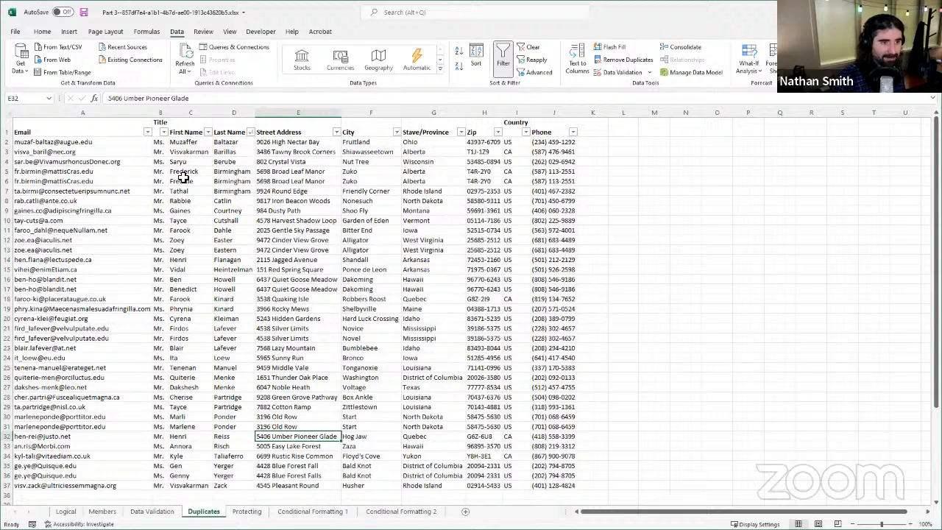
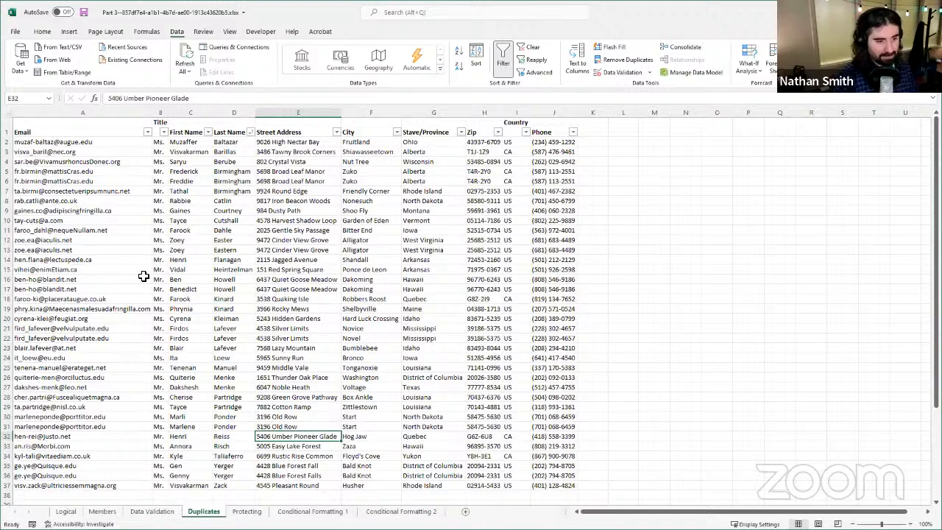
# Step: Remove duplicate contact rows by comparing only the Email column, and close the result message
pyautogui.click(196, 466)
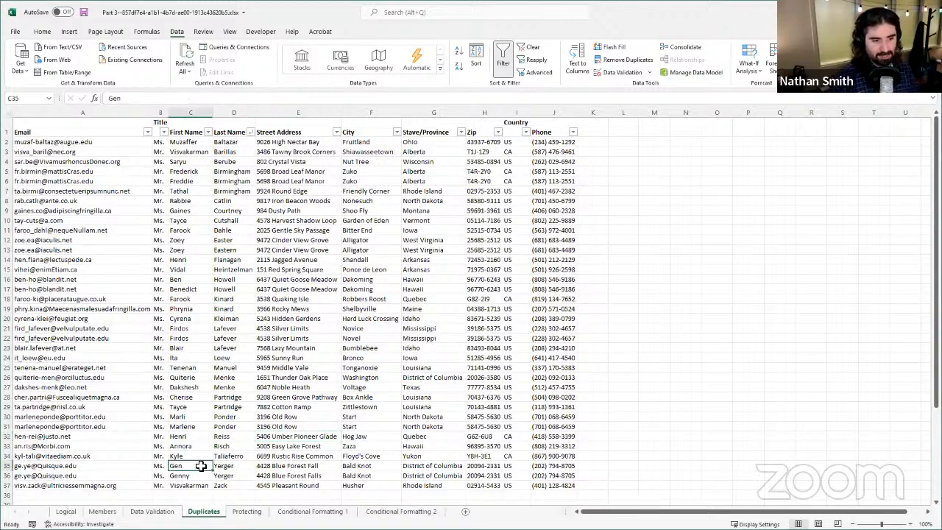
pyautogui.click(195, 475)
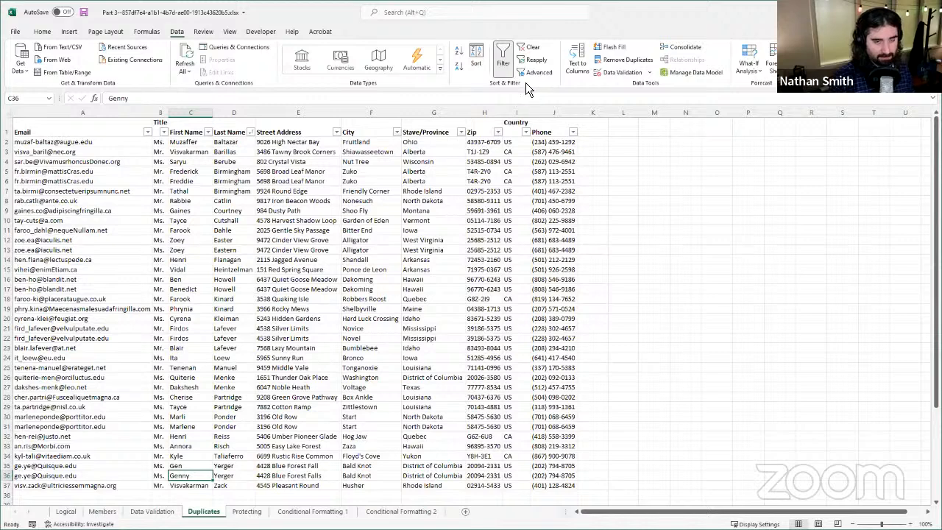
pyautogui.click(396, 241)
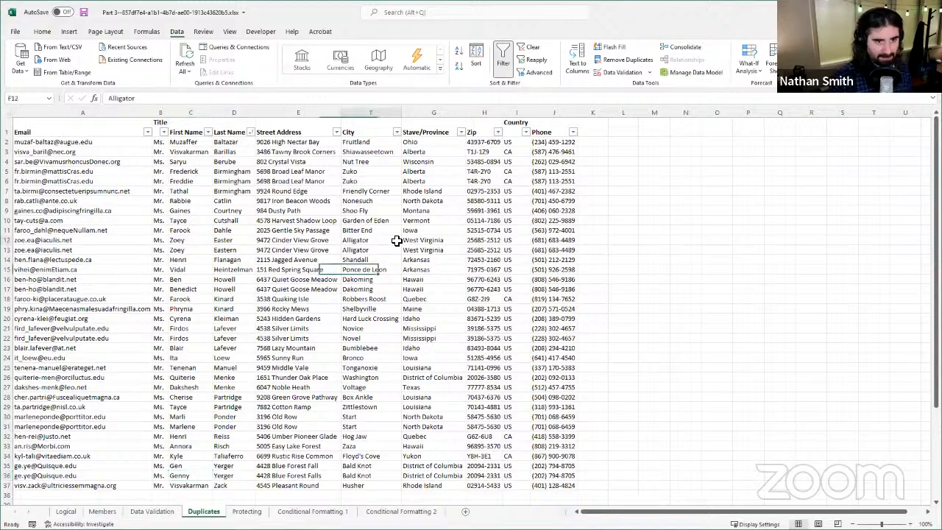
pyautogui.click(622, 61)
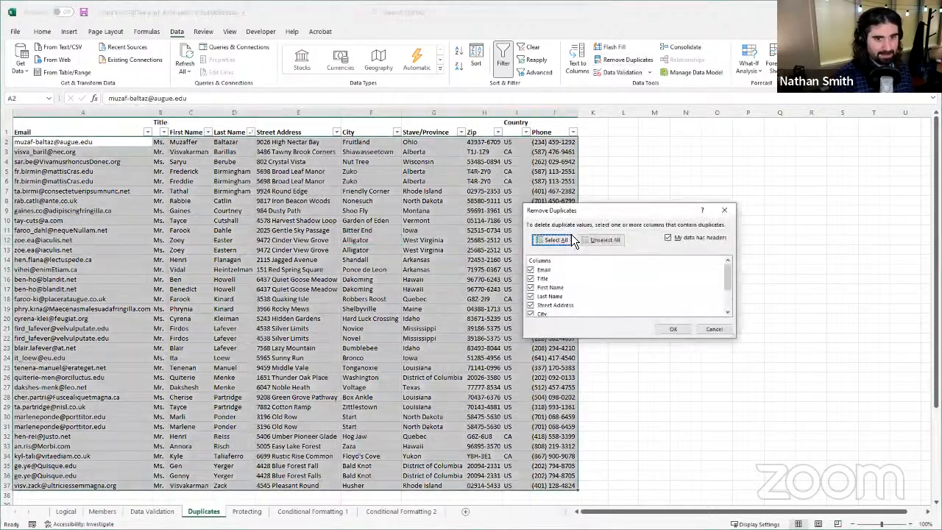
pyautogui.click(605, 240)
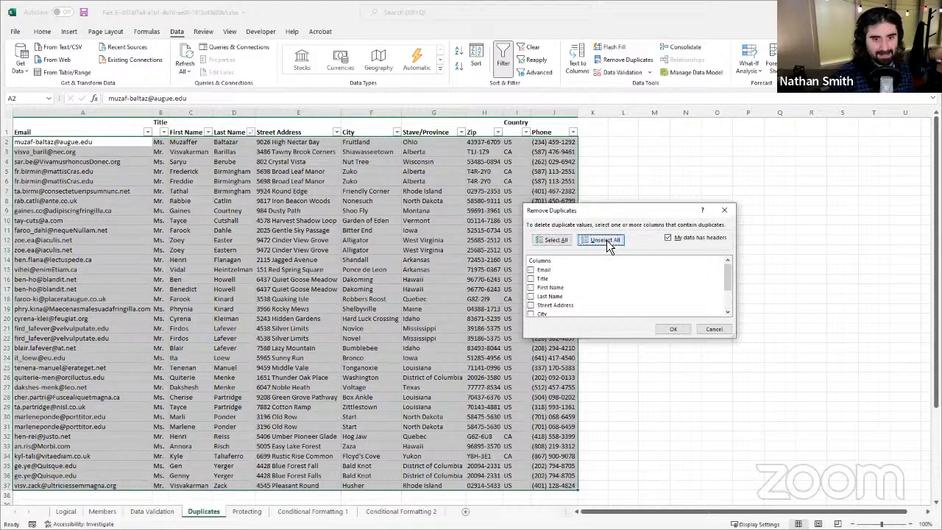
pyautogui.click(531, 270)
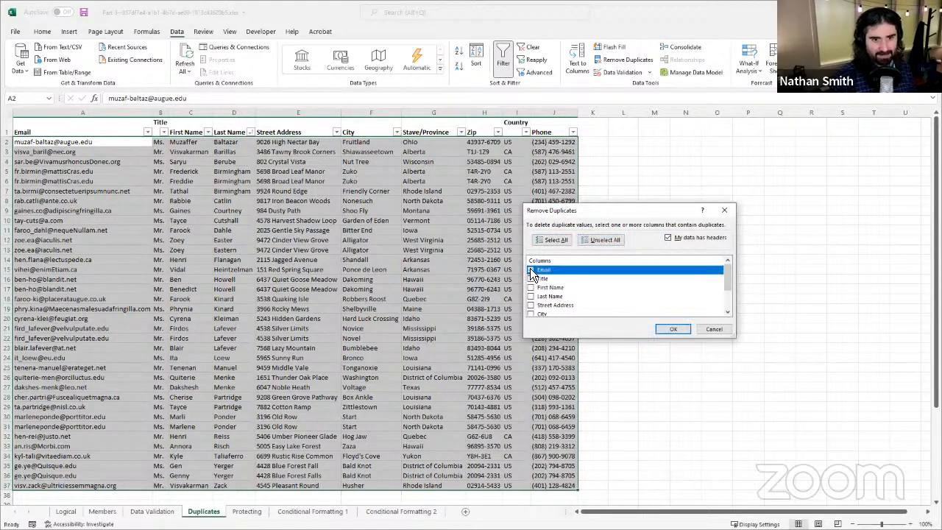
pyautogui.click(677, 328)
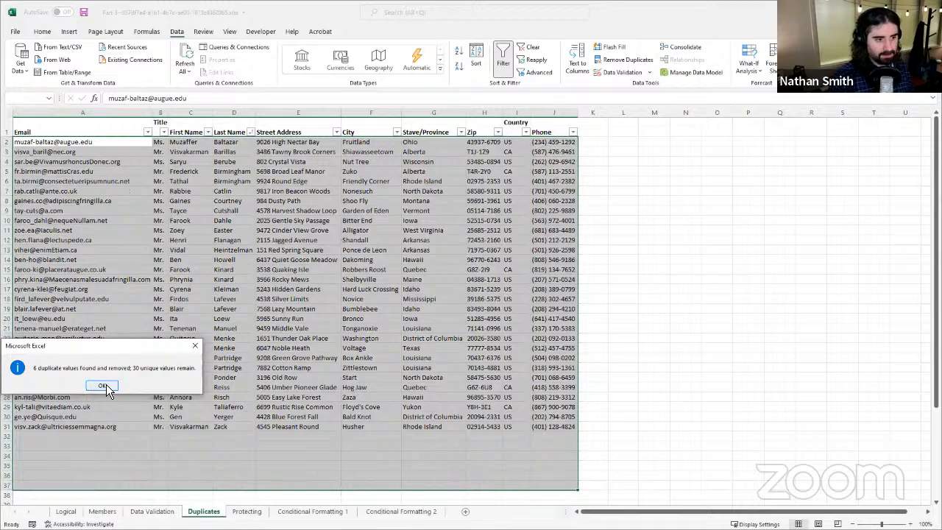
pyautogui.moveTo(125, 348); pyautogui.dragTo(185, 320)
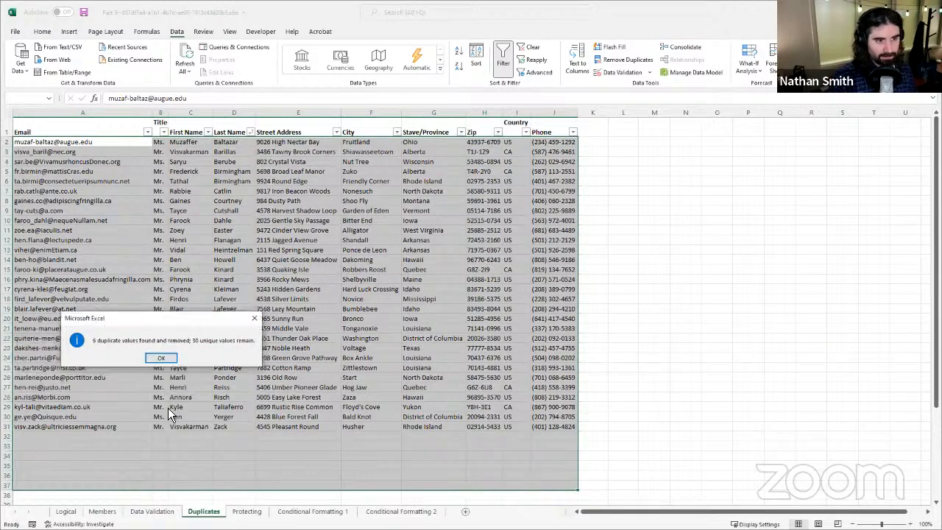
pyautogui.click(163, 360)
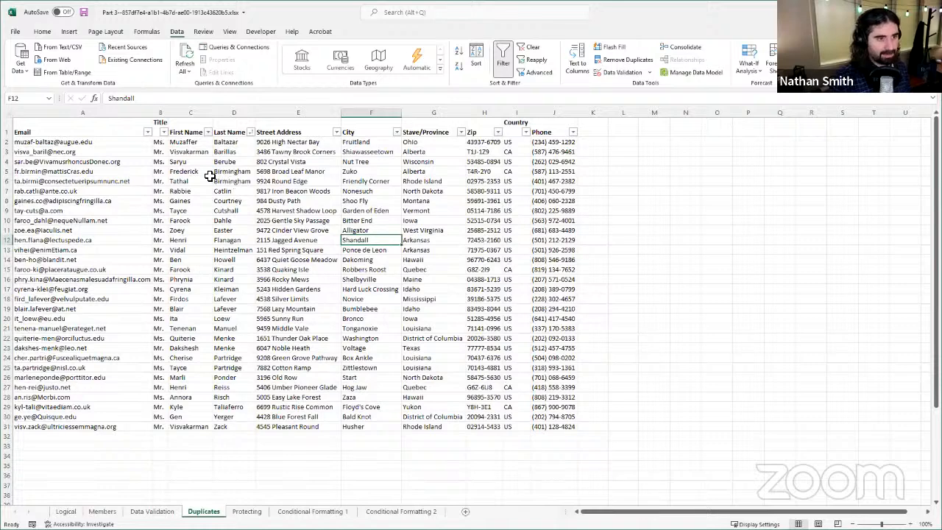
# Step: Compare the first and last names in rows 5 and 6 to check that contacts sharing a last name are distinct
pyautogui.click(235, 174)
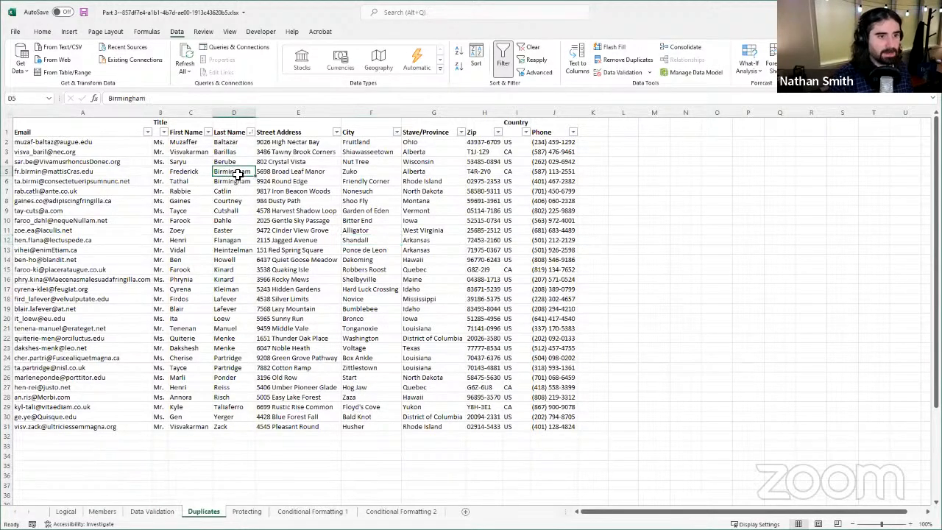
pyautogui.press('Down')
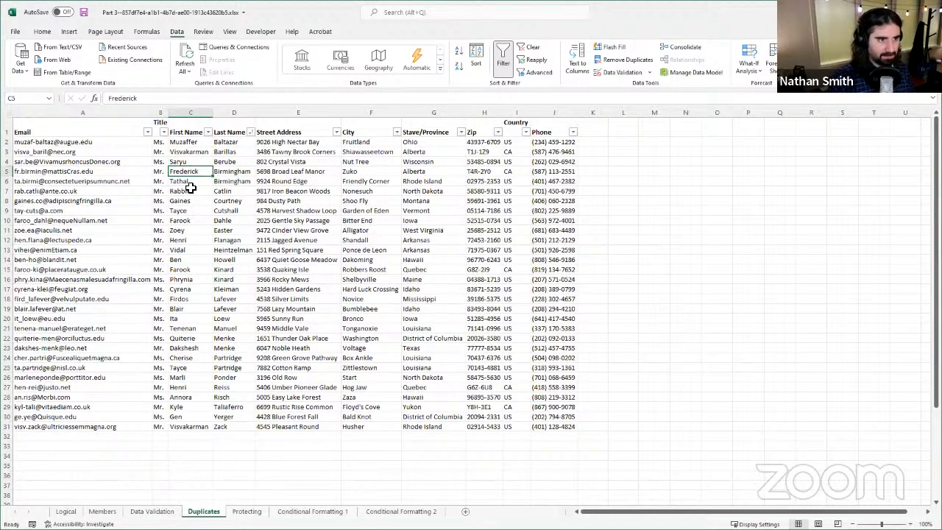
pyautogui.click(190, 182)
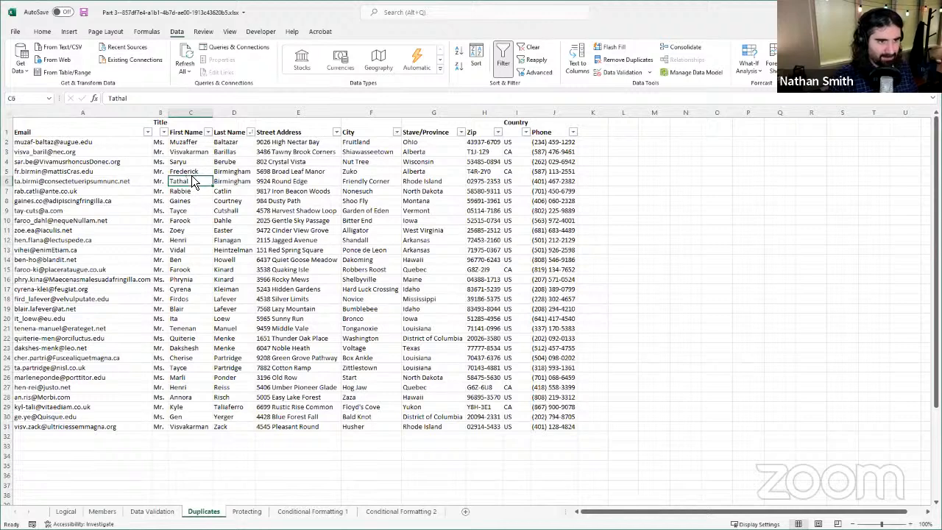
pyautogui.click(189, 172)
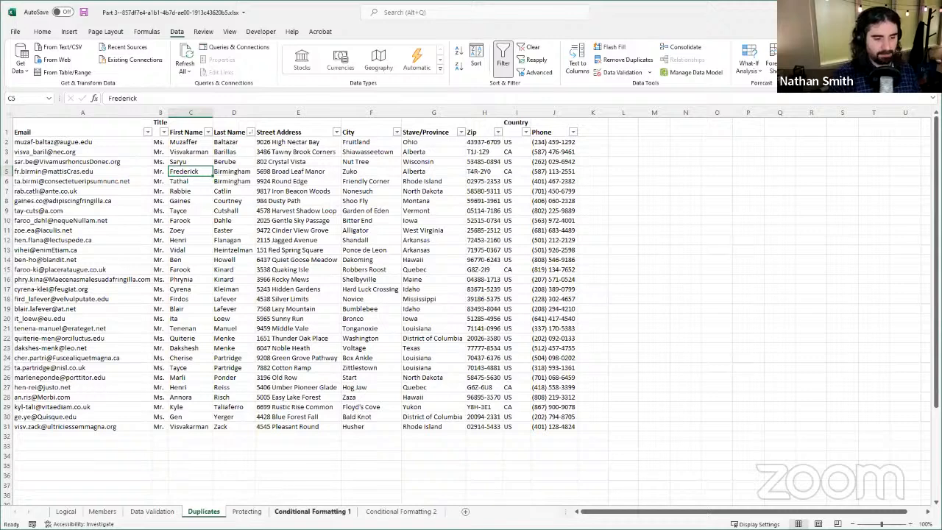
# Step: On the Protecting sheet, unhide the column between Expiration and Street Address and select its values down to row 32
pyautogui.click(248, 511)
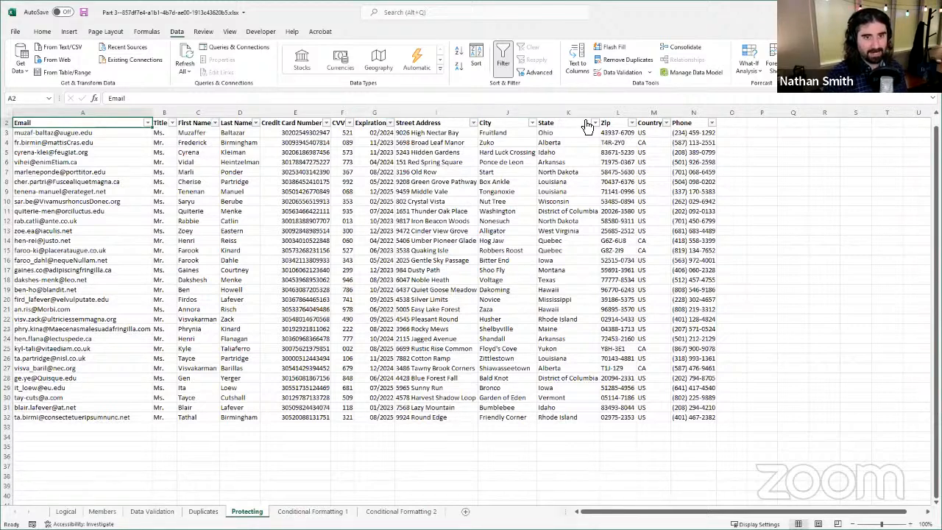
pyautogui.rightClick(396, 112)
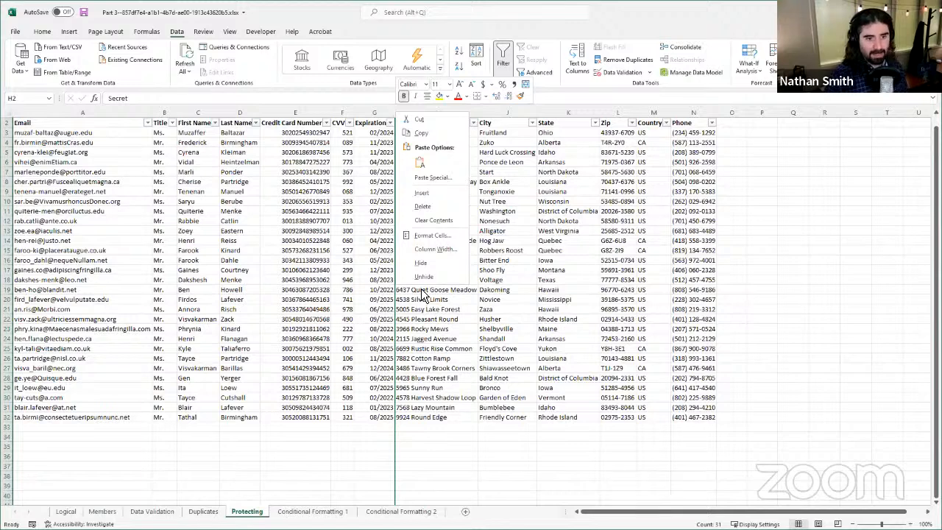
pyautogui.click(424, 277)
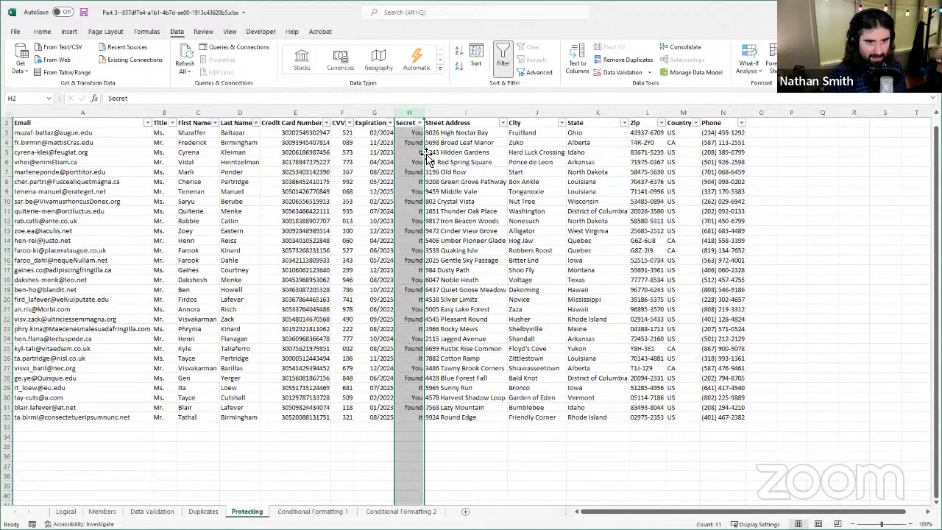
pyautogui.click(411, 142)
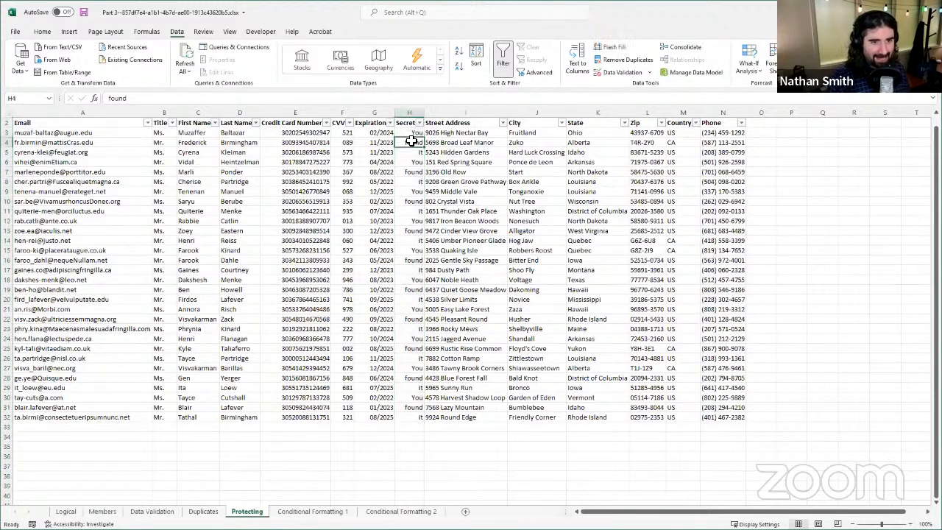
pyautogui.moveTo(413, 131); pyautogui.dragTo(412, 414)
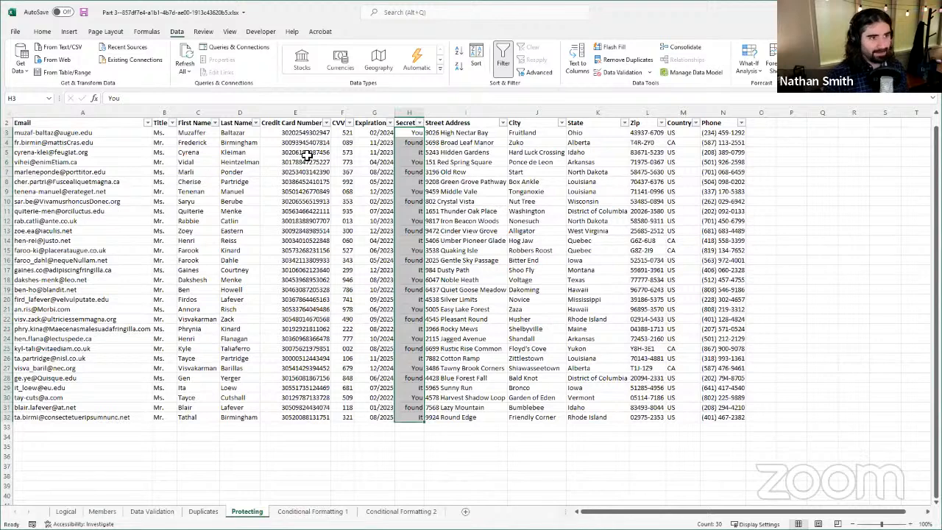
# Step: Unhide the hidden row above the table headers on the Protecting sheet
pyautogui.click(52, 190)
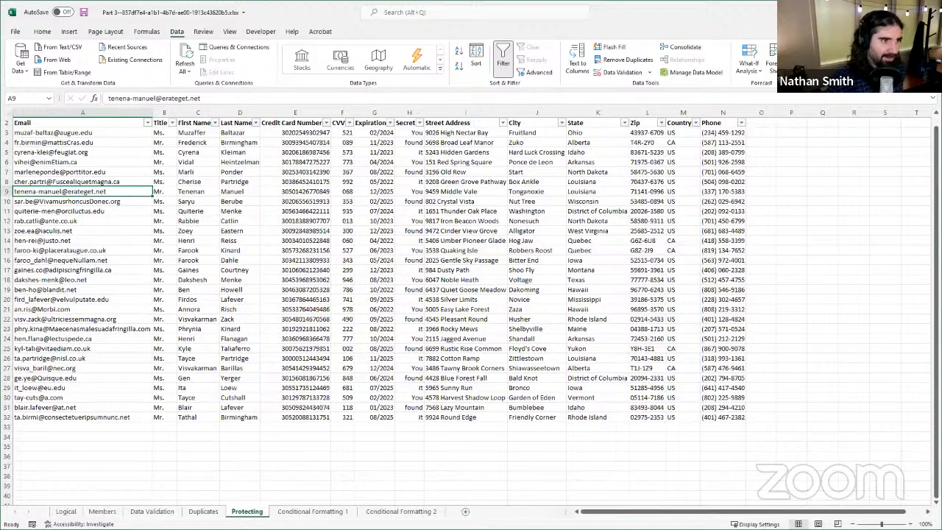
pyautogui.rightClick(7, 121)
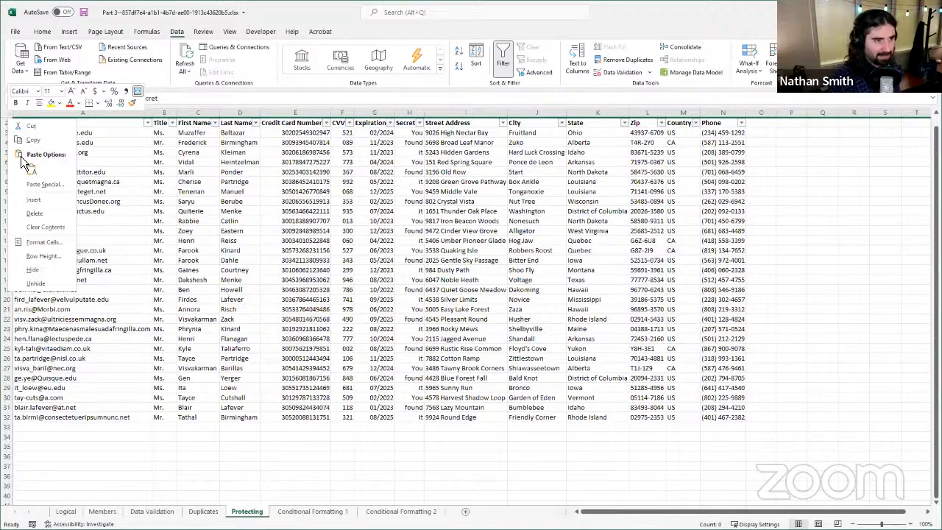
pyautogui.click(36, 283)
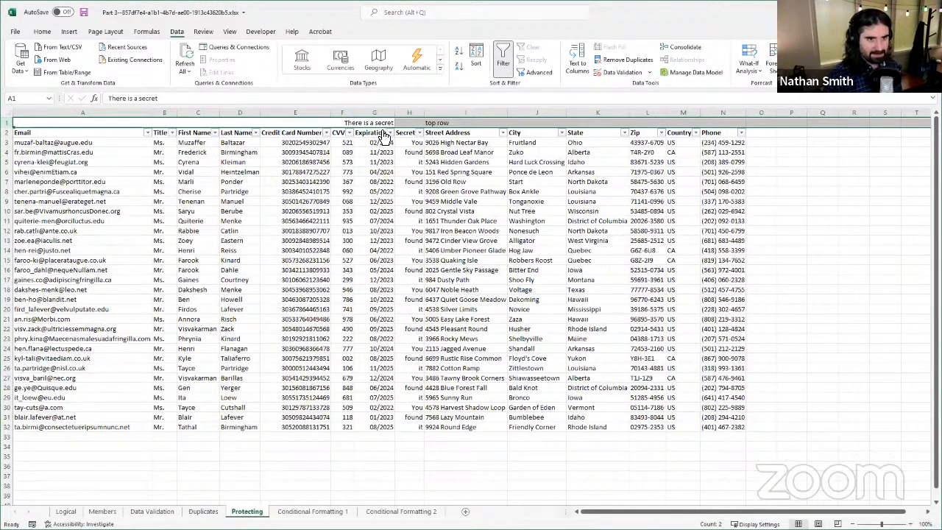
pyautogui.click(258, 309)
pyautogui.click(405, 193)
pyautogui.moveTo(306, 169); pyautogui.dragTo(308, 166)
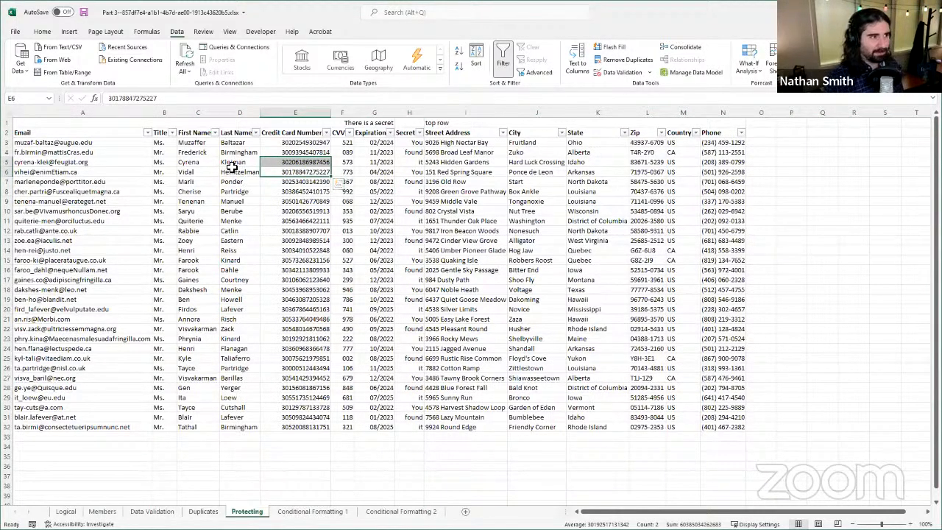
pyautogui.click(224, 171)
pyautogui.click(91, 123)
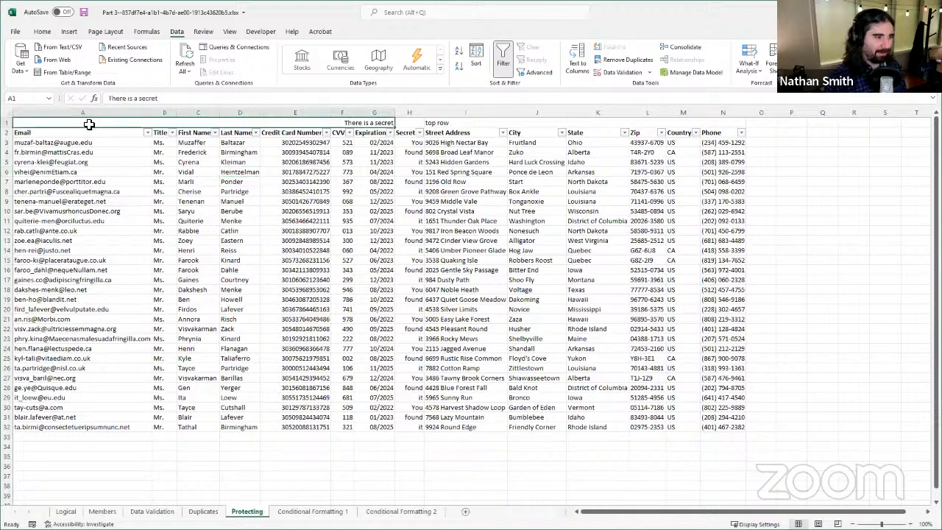
pyautogui.click(225, 240)
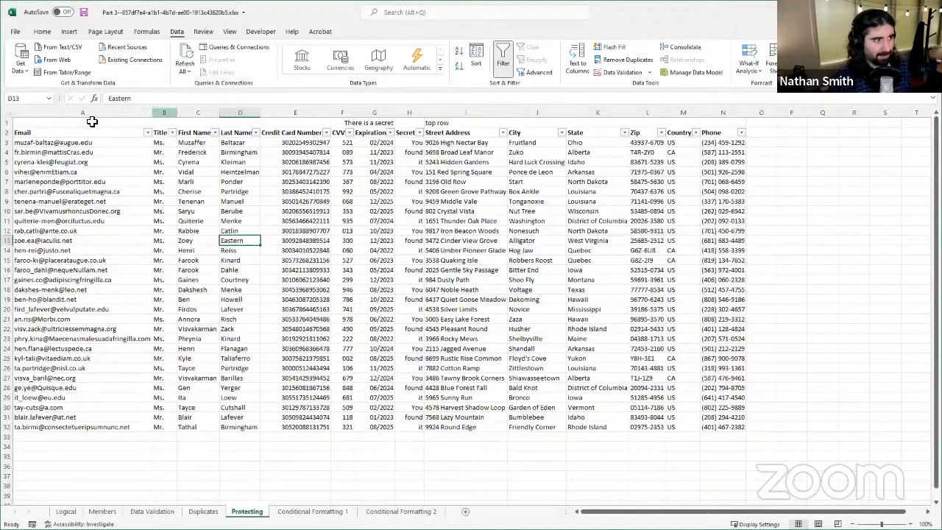
# Step: Unmerge the two merged text cells in row 1, A1:G1 and I1:N1
pyautogui.click(219, 123)
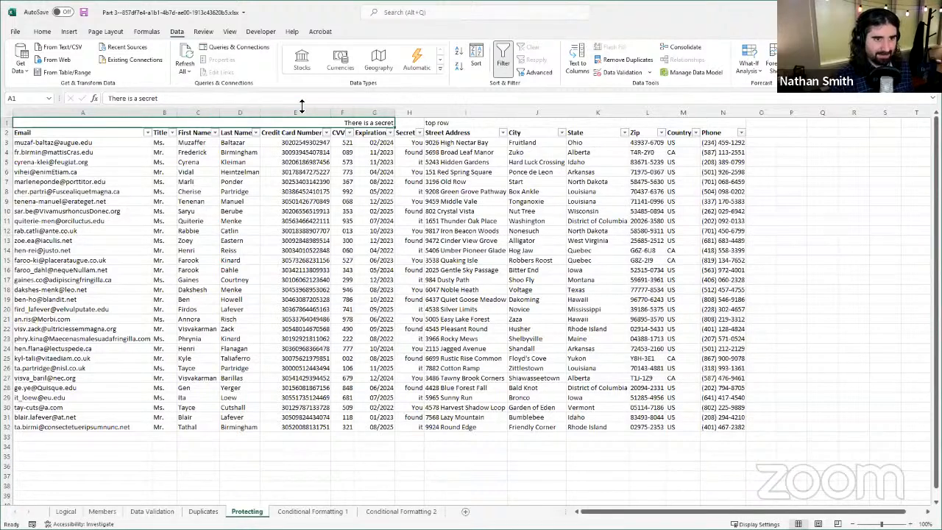
pyautogui.click(42, 31)
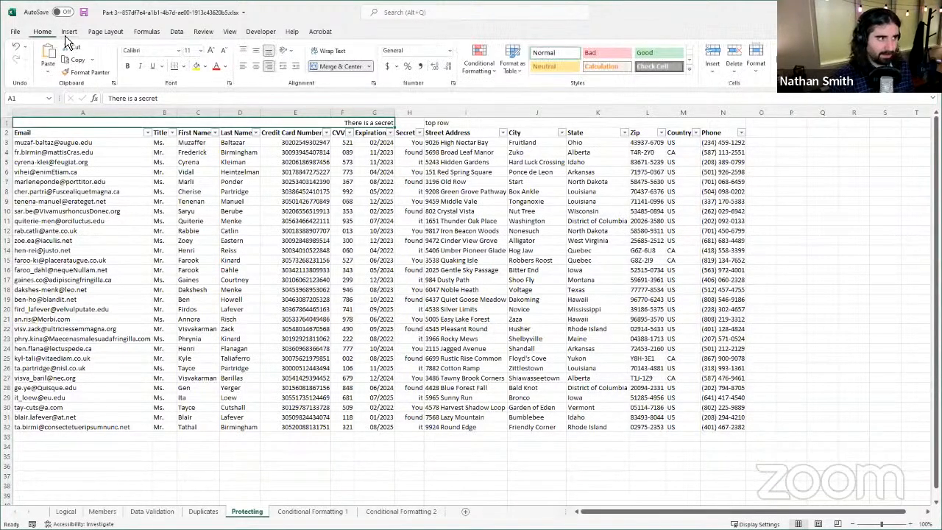
pyautogui.click(325, 73)
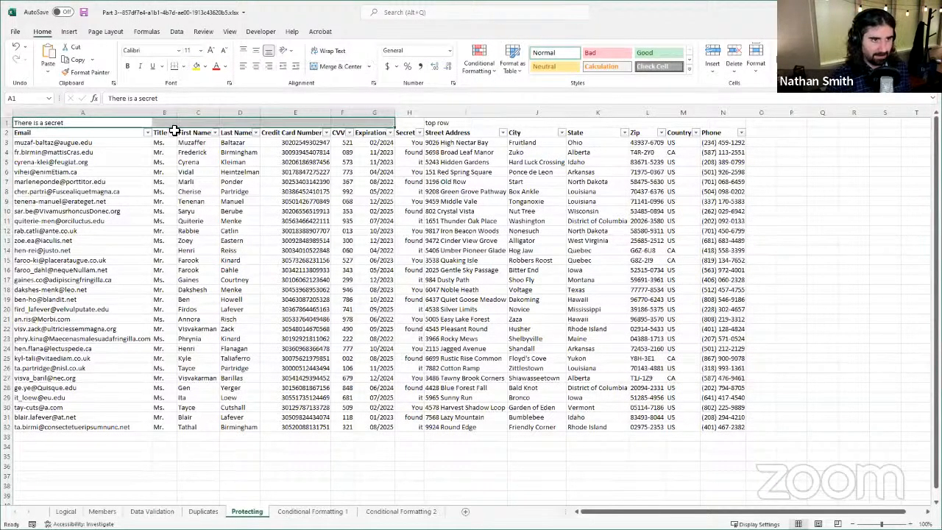
pyautogui.click(450, 124)
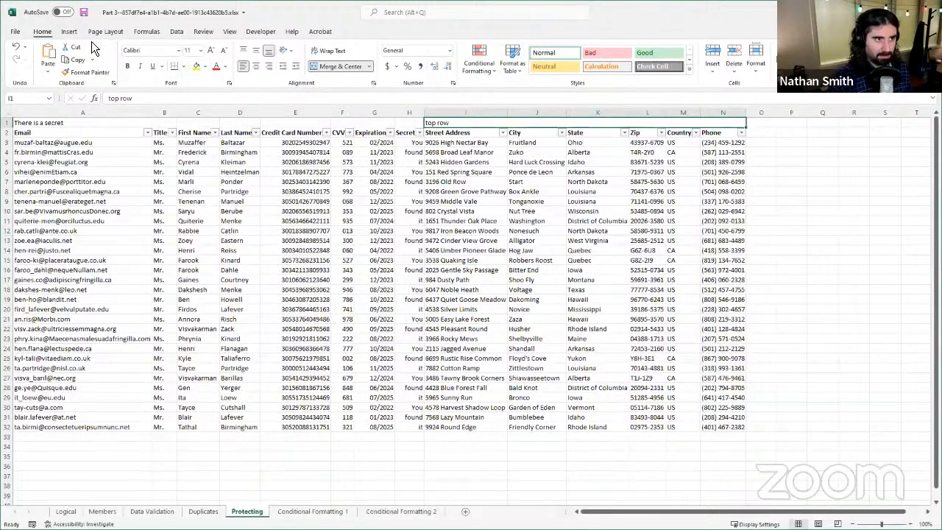
pyautogui.click(324, 65)
pyautogui.click(287, 270)
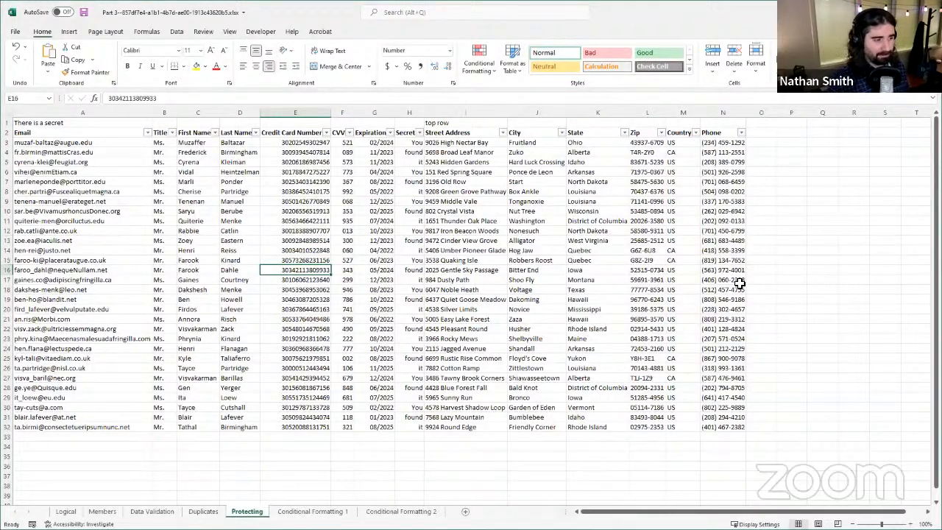
pyautogui.click(454, 201)
pyautogui.click(381, 172)
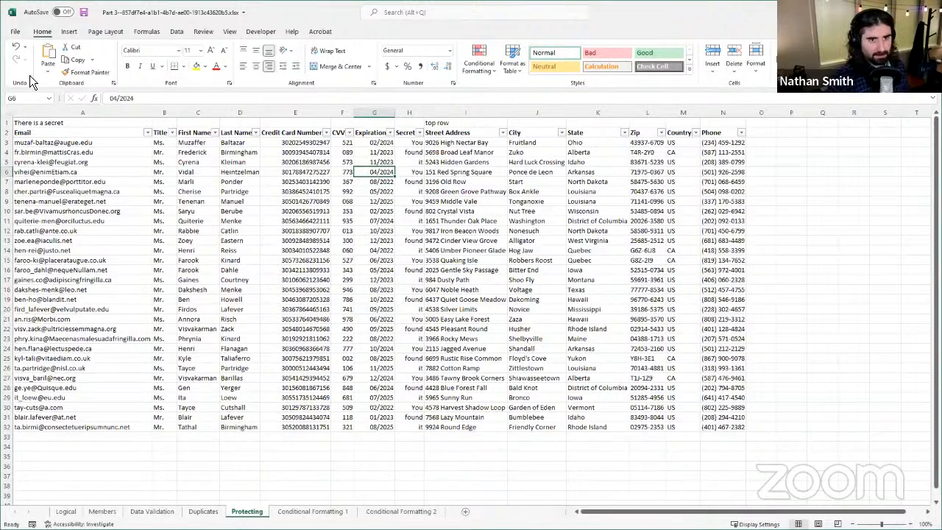
pyautogui.click(68, 143)
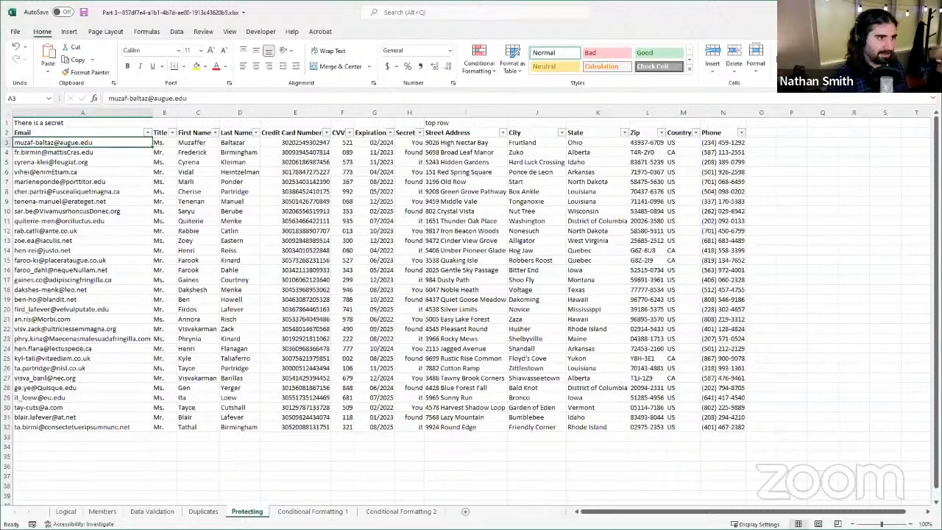
pyautogui.hotkey('alt', 'Tab')
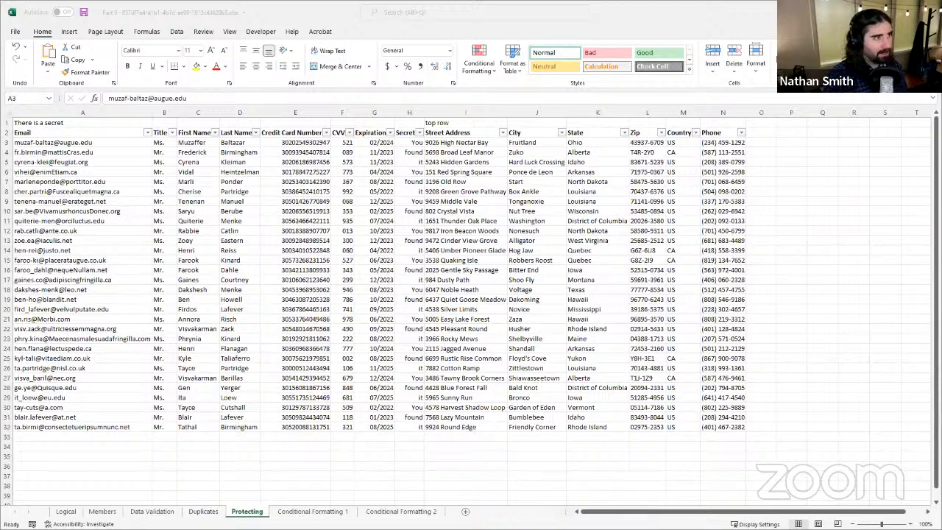
pyautogui.click(634, 12)
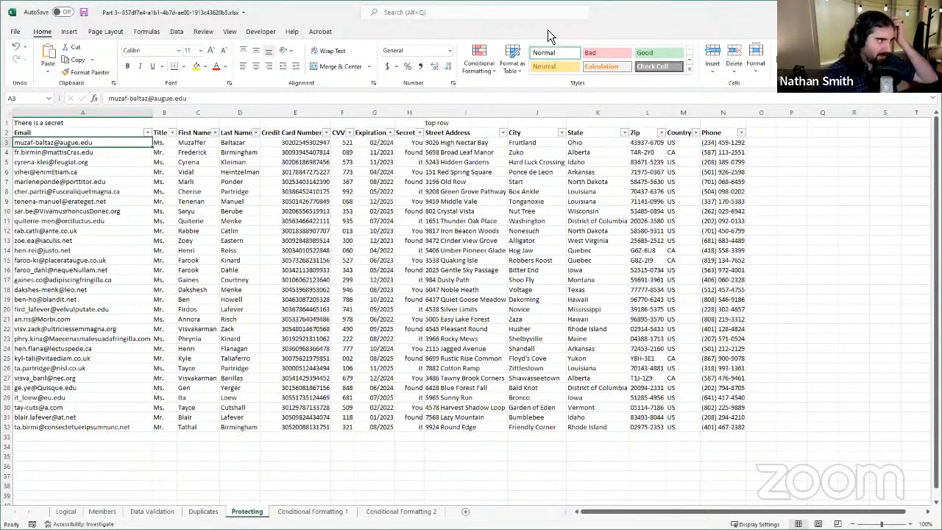
# Step: Protect the sheet without a password, keeping worksheet protection on and allowing only selection of locked and unlocked cells
pyautogui.click(204, 33)
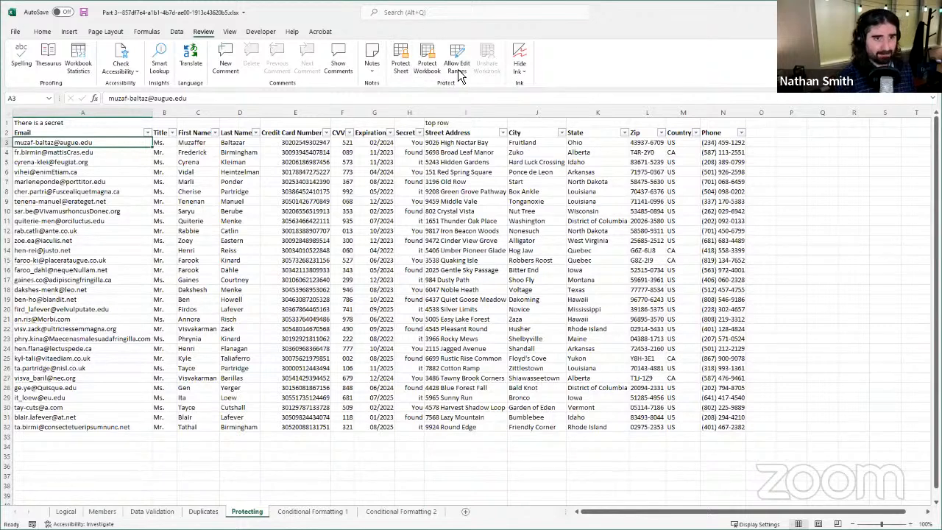
pyautogui.click(407, 62)
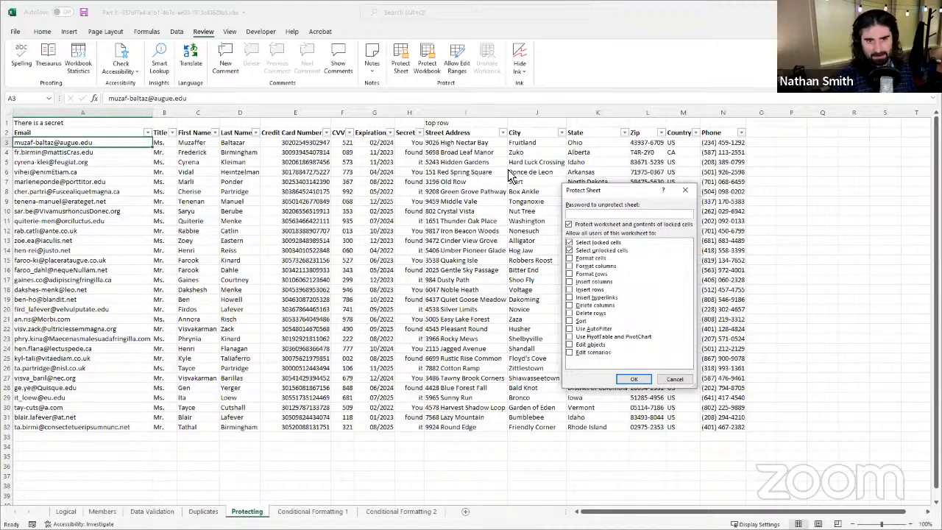
pyautogui.moveTo(597, 190); pyautogui.dragTo(526, 147)
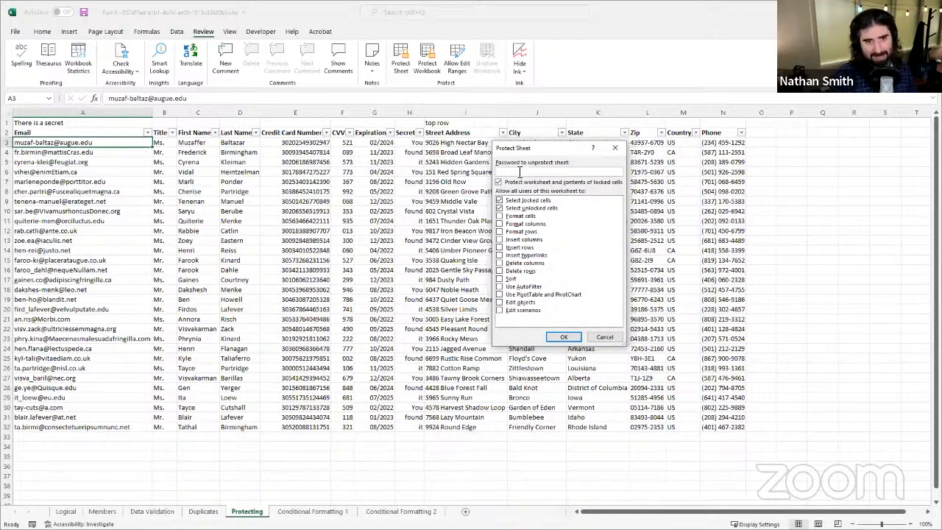
pyautogui.click(562, 182)
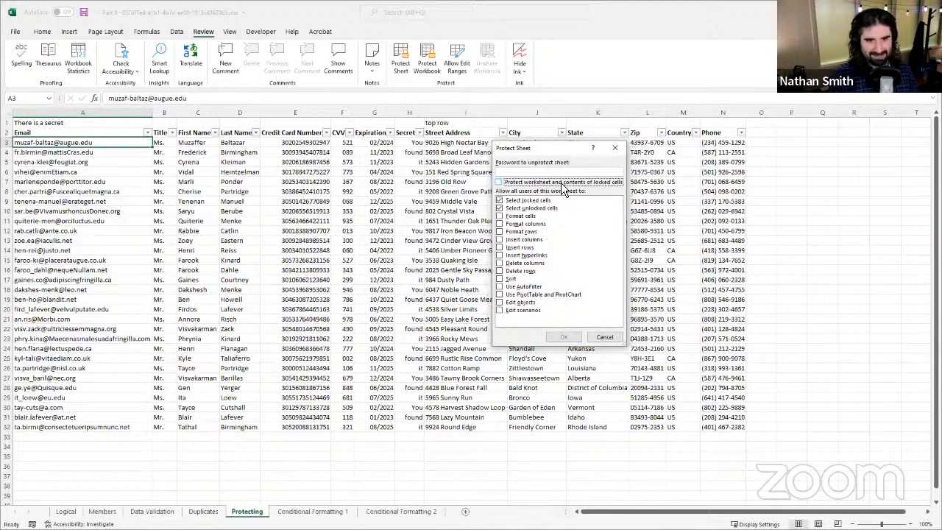
pyautogui.click(561, 181)
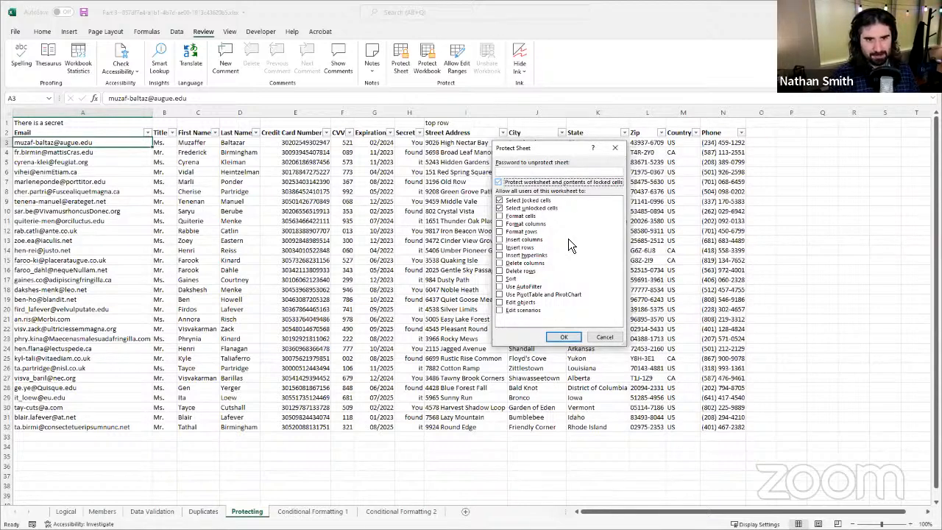
pyautogui.click(578, 183)
pyautogui.click(577, 183)
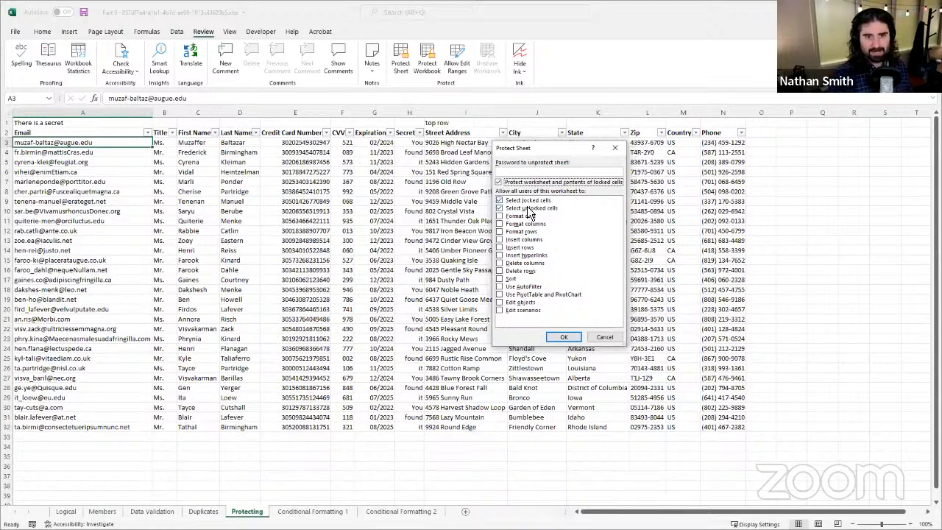
pyautogui.click(569, 340)
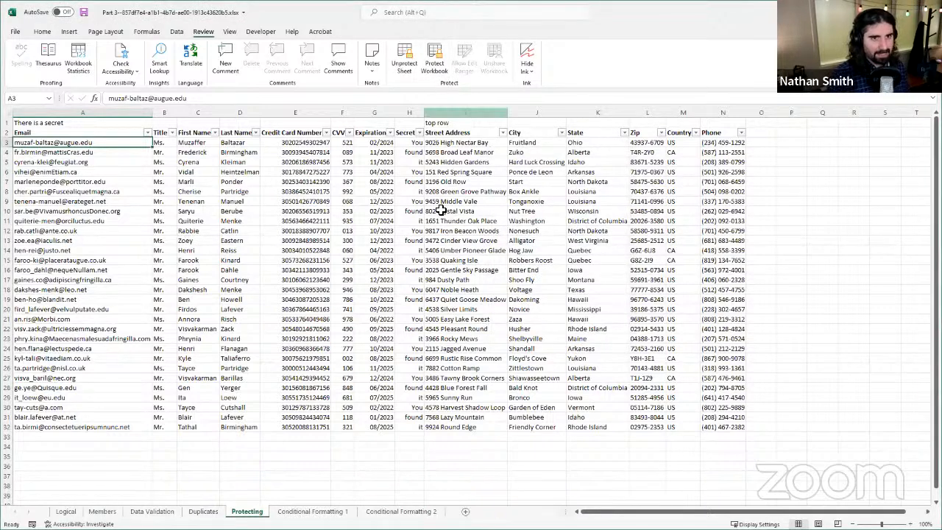
# Step: Try to edit the first name in C14 on the protected sheet and unprotect the sheet
pyautogui.click(288, 241)
pyautogui.click(235, 252)
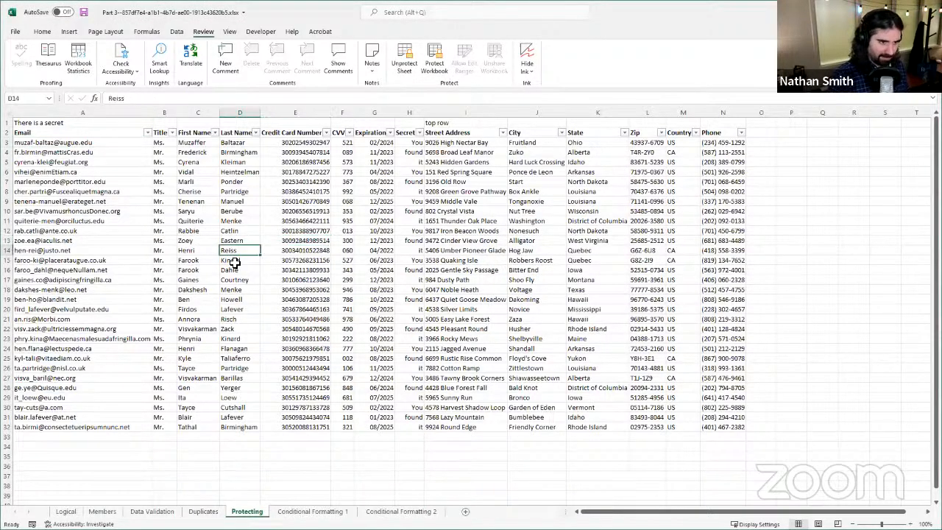
pyautogui.click(201, 300)
pyautogui.click(192, 251)
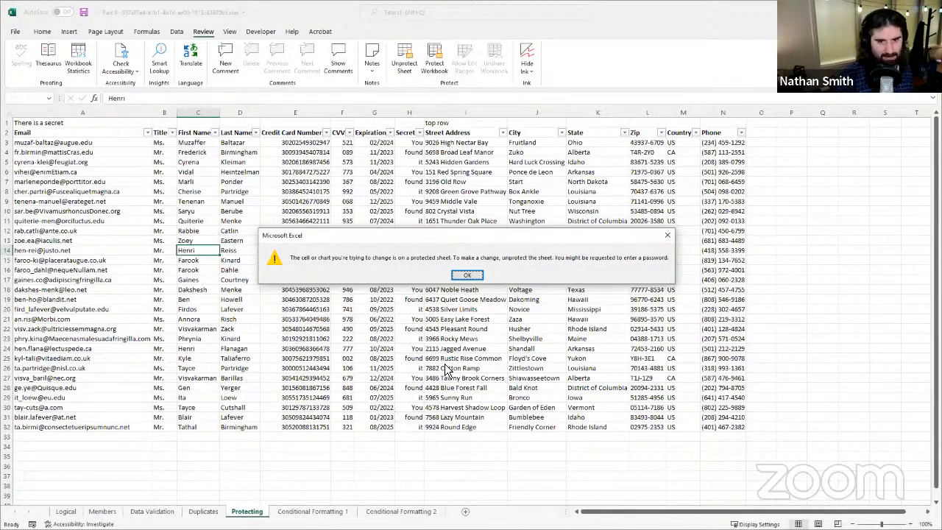
pyautogui.click(467, 276)
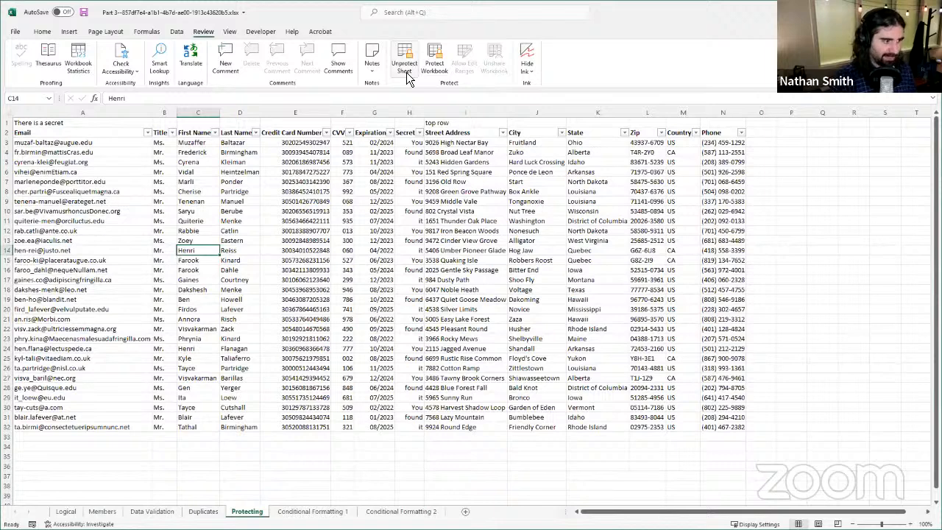
pyautogui.click(407, 73)
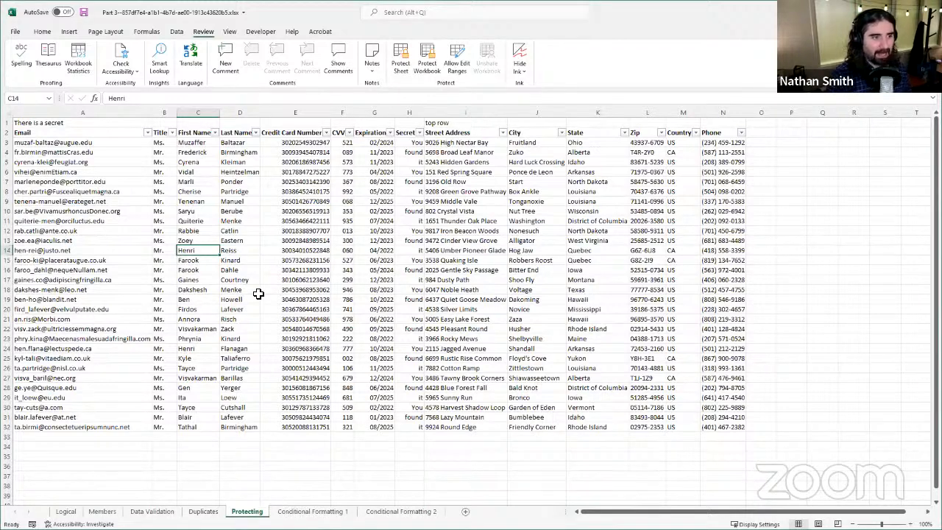
# Step: Inspect the Locked and Hidden protection settings of credit card cell E10 and close them without changes
pyautogui.click(236, 174)
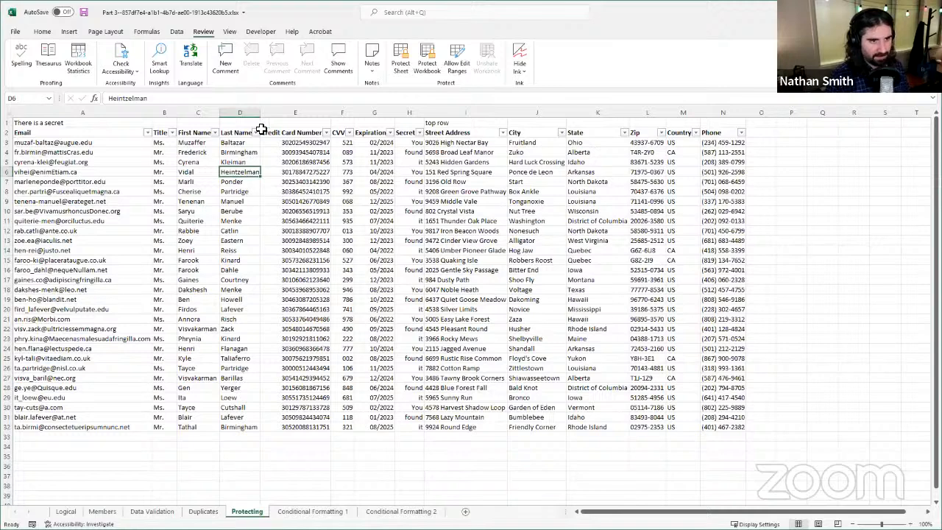
pyautogui.click(302, 162)
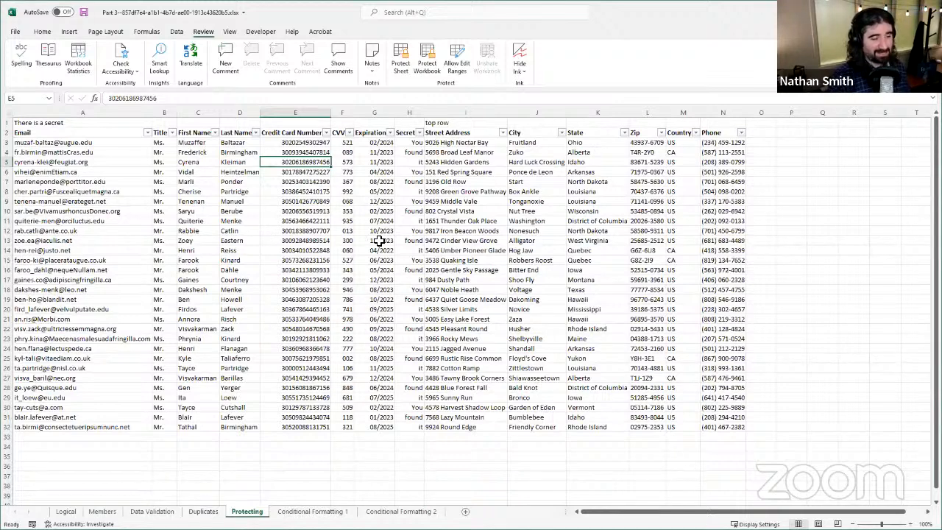
pyautogui.rightClick(304, 213)
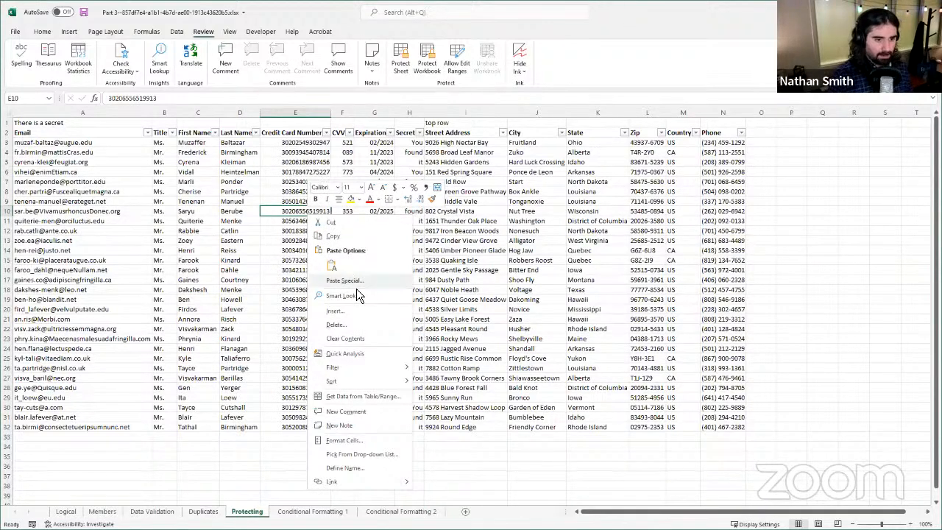
pyautogui.click(380, 443)
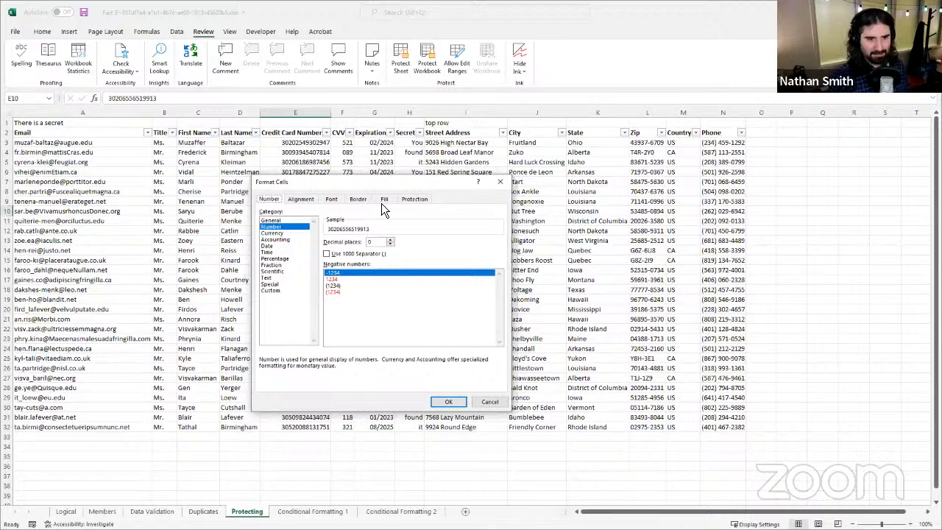
pyautogui.click(414, 200)
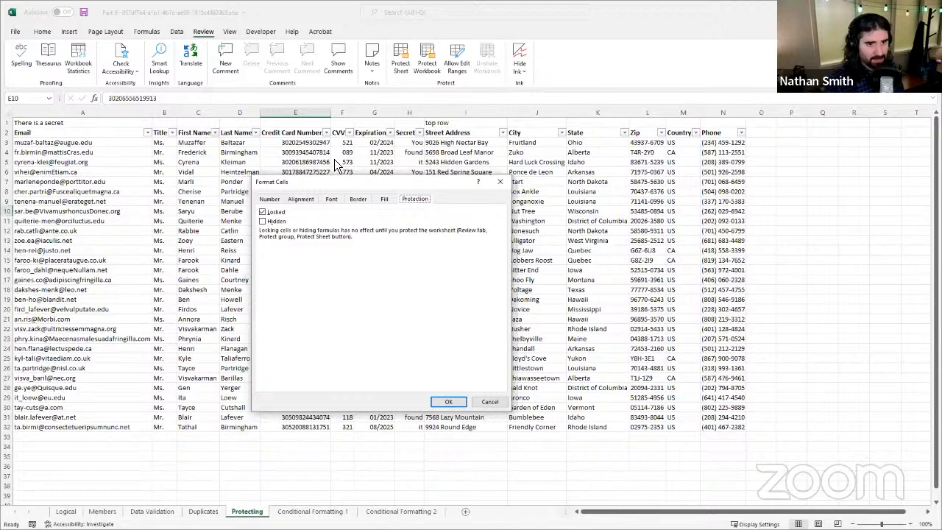
pyautogui.click(502, 400)
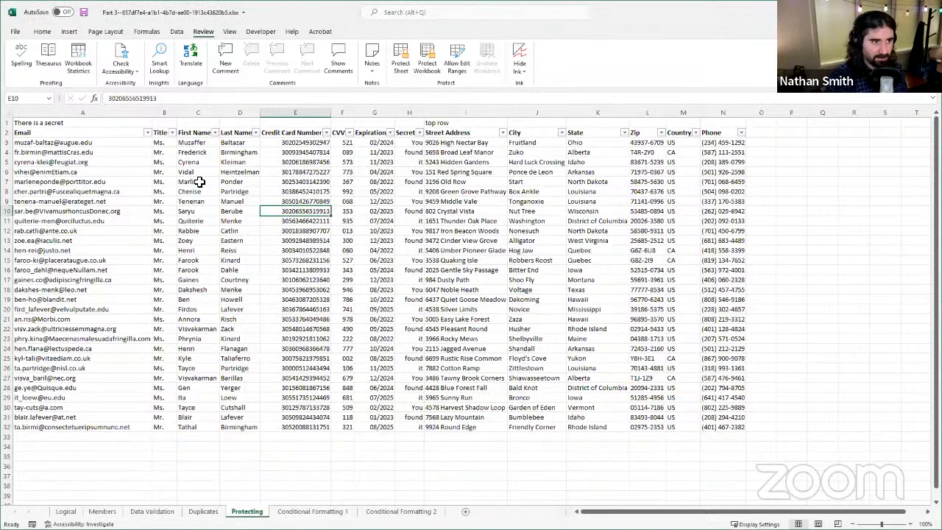
# Step: Unlock the cells in columns A:D, Email through Last Name, in the cell protection format
pyautogui.click(44, 112)
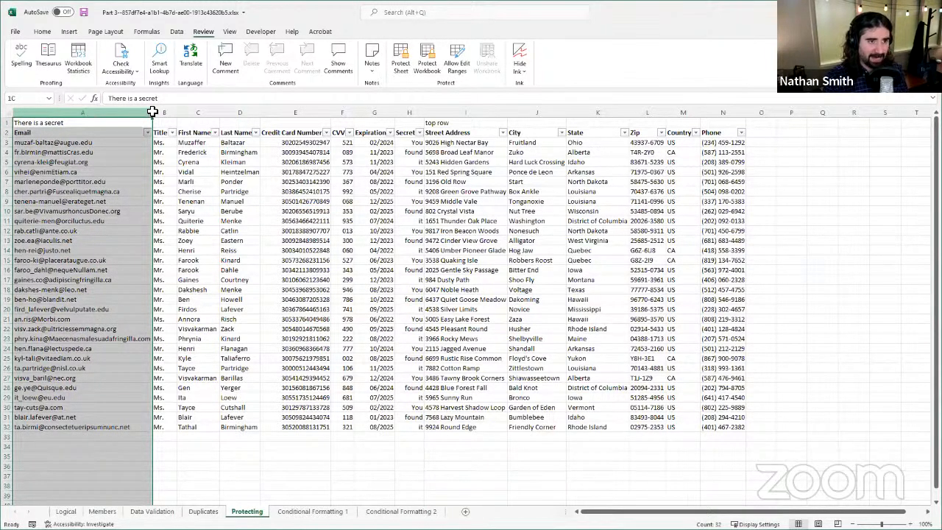
pyautogui.keyDown('shift'); pyautogui.click(251, 112); pyautogui.keyUp('shift')
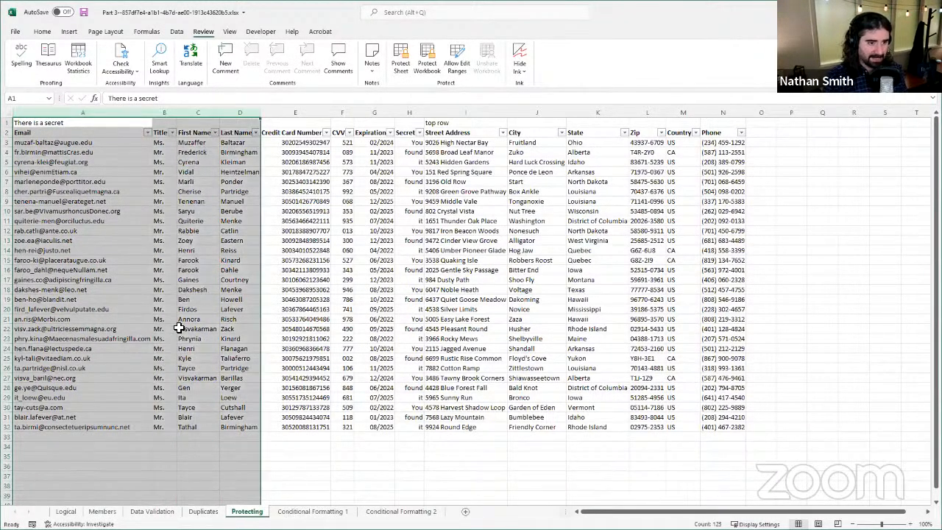
pyautogui.rightClick(107, 261)
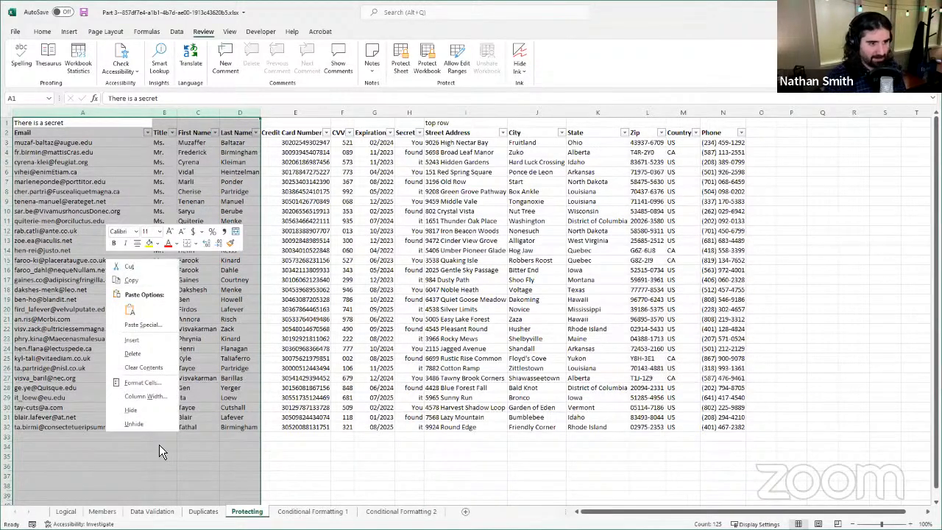
pyautogui.click(138, 383)
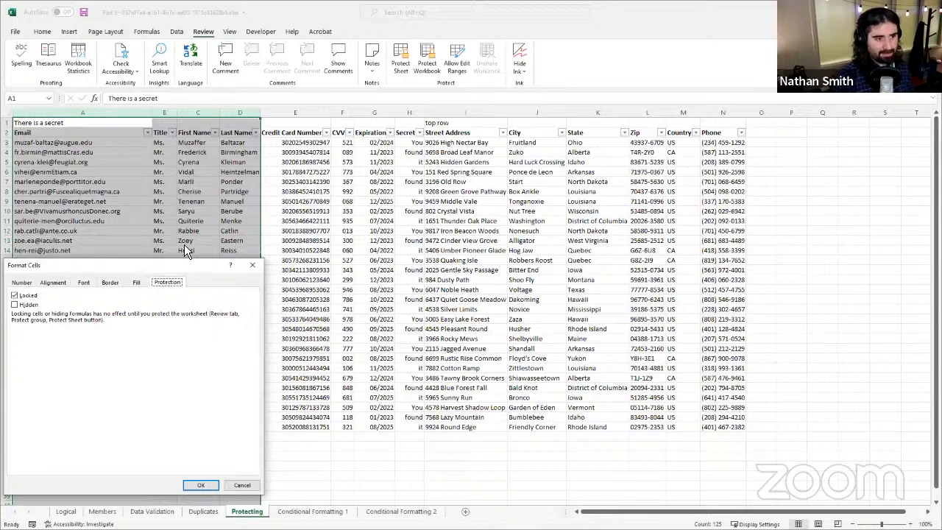
pyautogui.moveTo(96, 265); pyautogui.dragTo(189, 210)
pyautogui.click(108, 239)
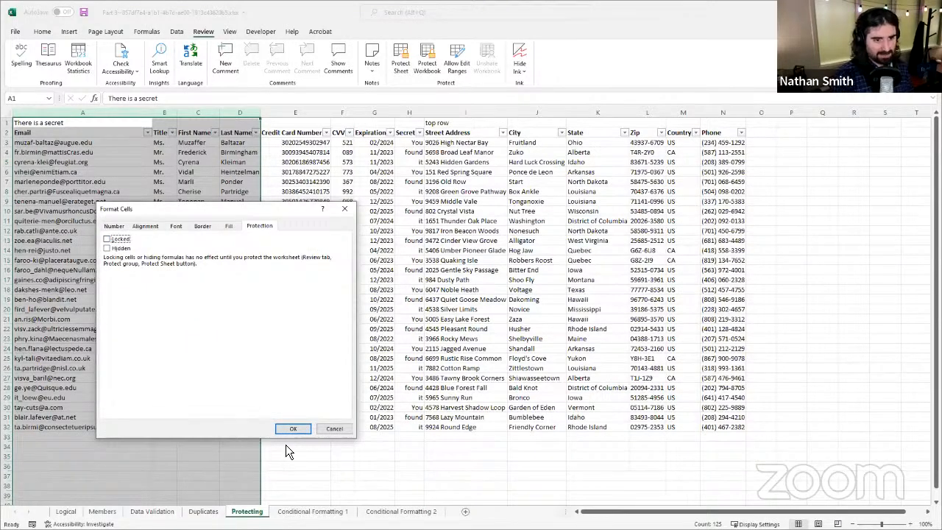
pyautogui.click(301, 429)
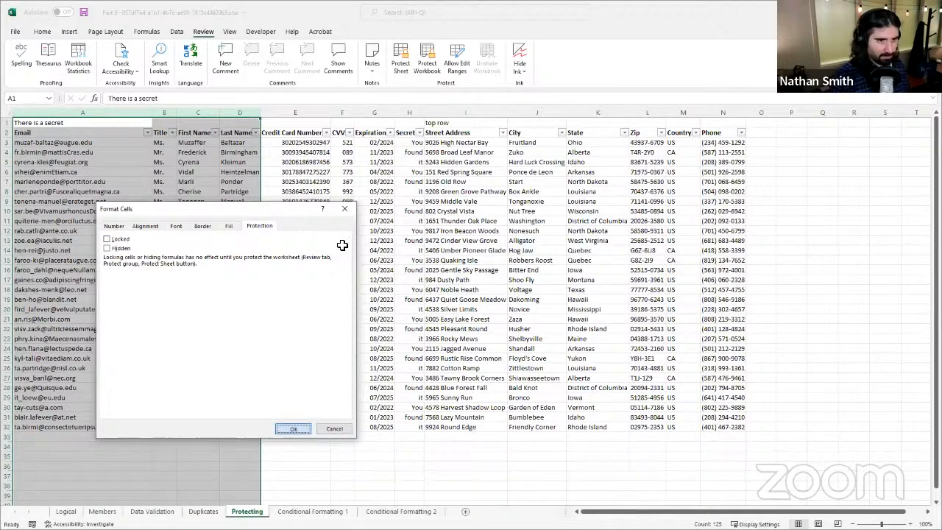
# Step: Unlock the cells in columns H:N, Secret through Phone, in the cell protection format
pyautogui.click(404, 111)
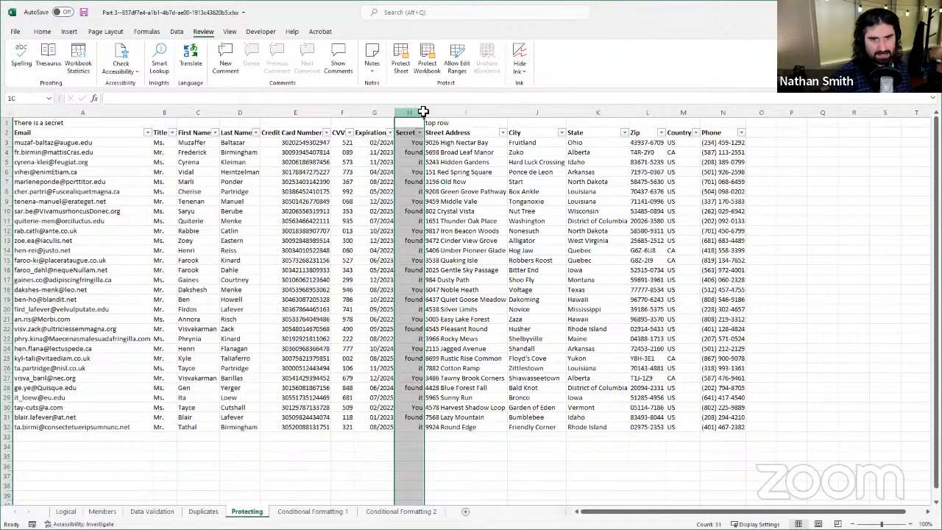
pyautogui.hotkey('ctrl', 'shift', 'Right')
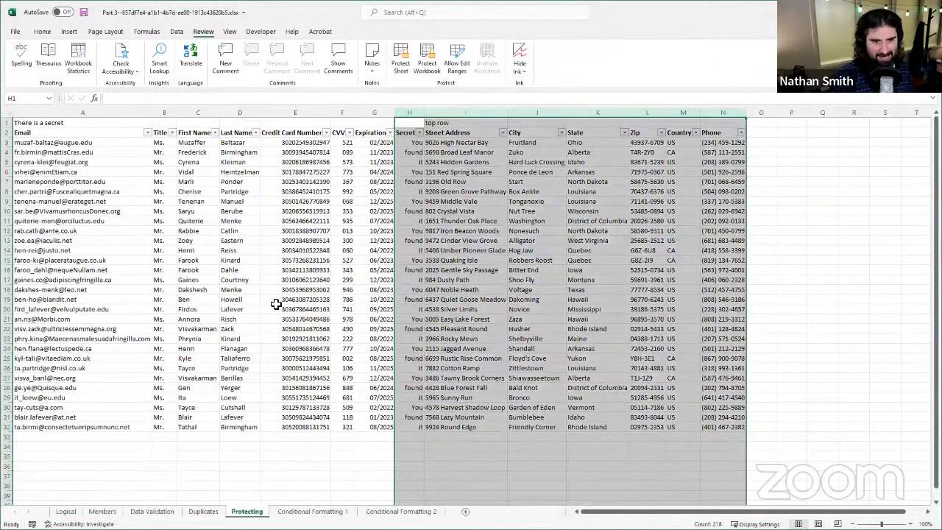
pyautogui.rightClick(564, 214)
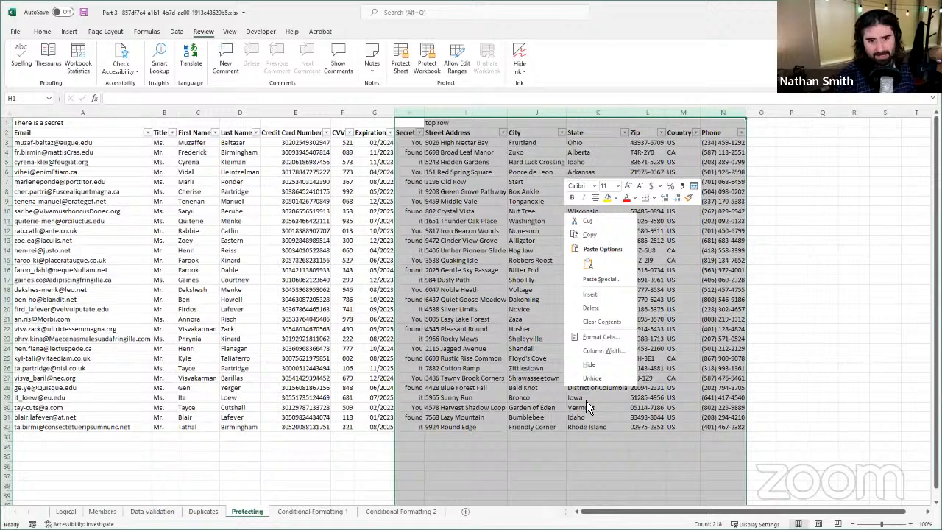
pyautogui.click(578, 340)
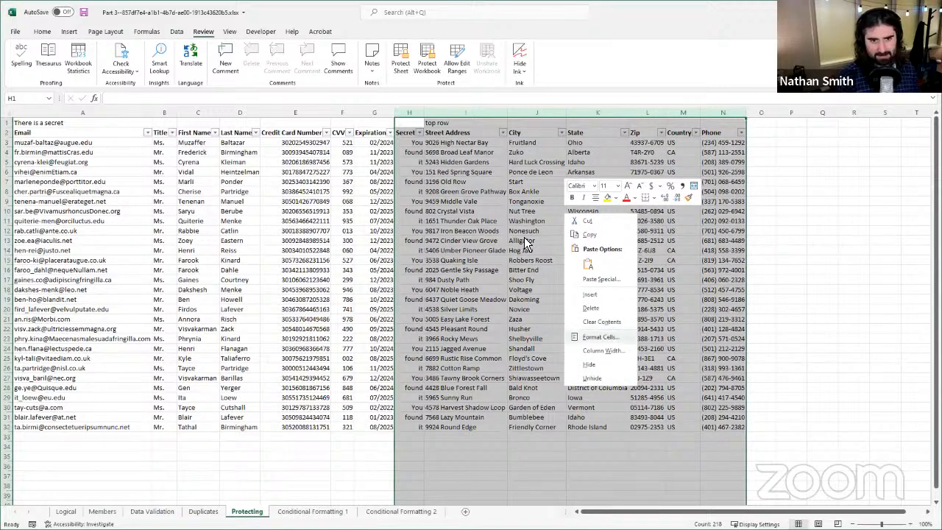
pyautogui.click(466, 251)
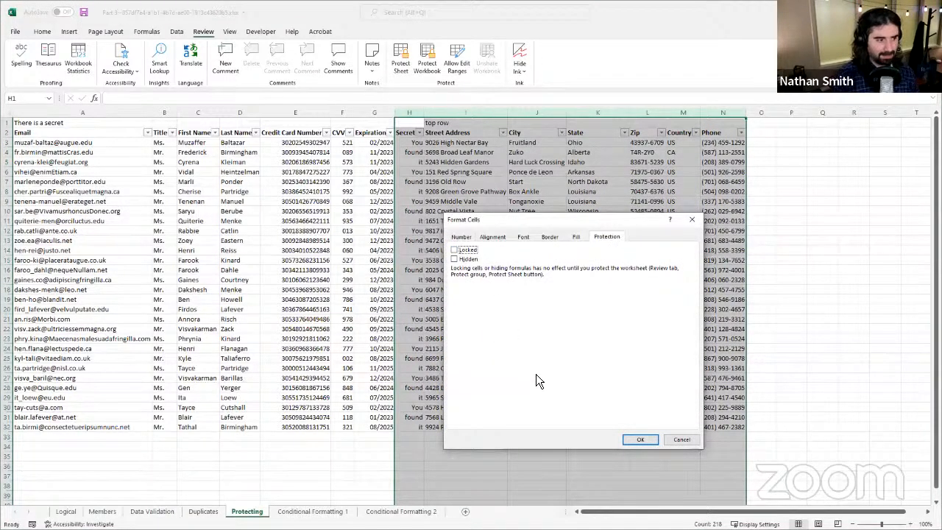
pyautogui.click(642, 441)
# Step: Select columns E:G, Credit Card Number through Expiration, to point out the columns that stay locked
pyautogui.click(383, 174)
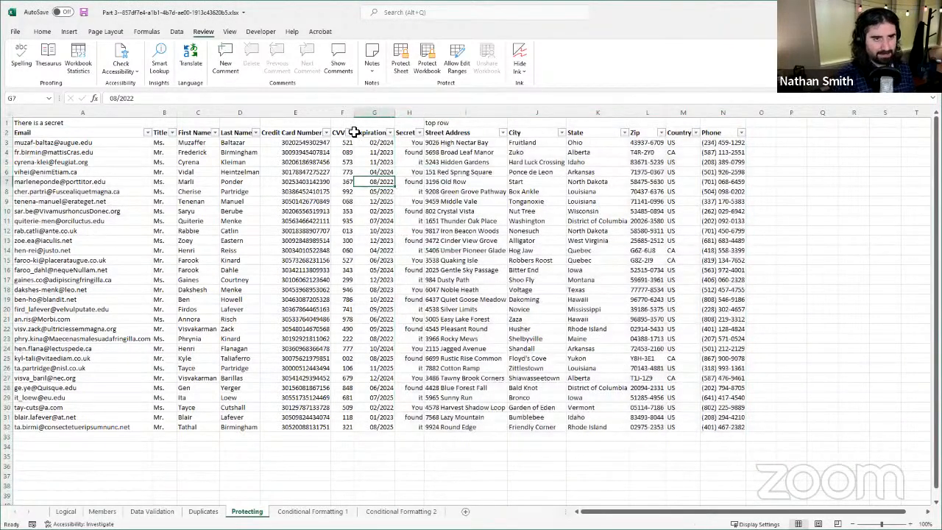
pyautogui.click(316, 162)
pyautogui.click(314, 114)
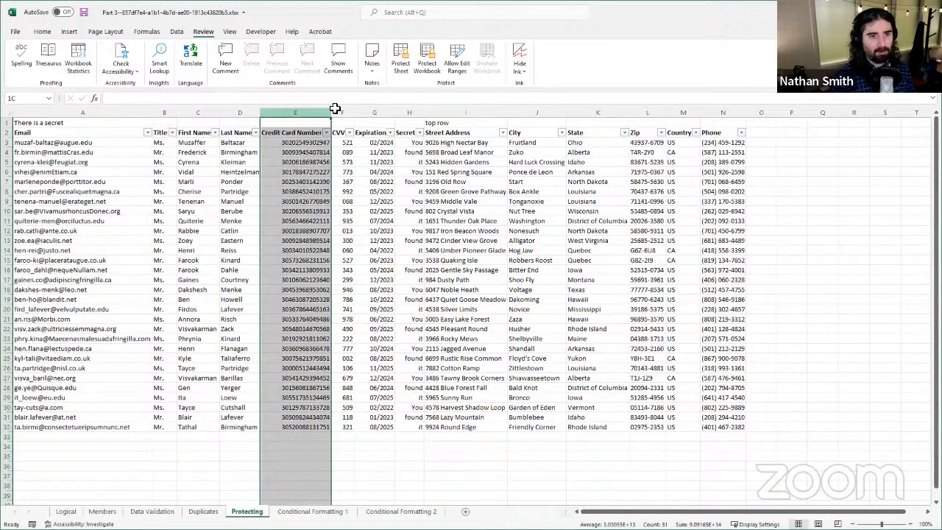
pyautogui.keyDown('shift'); pyautogui.click(379, 111); pyautogui.keyUp('shift')
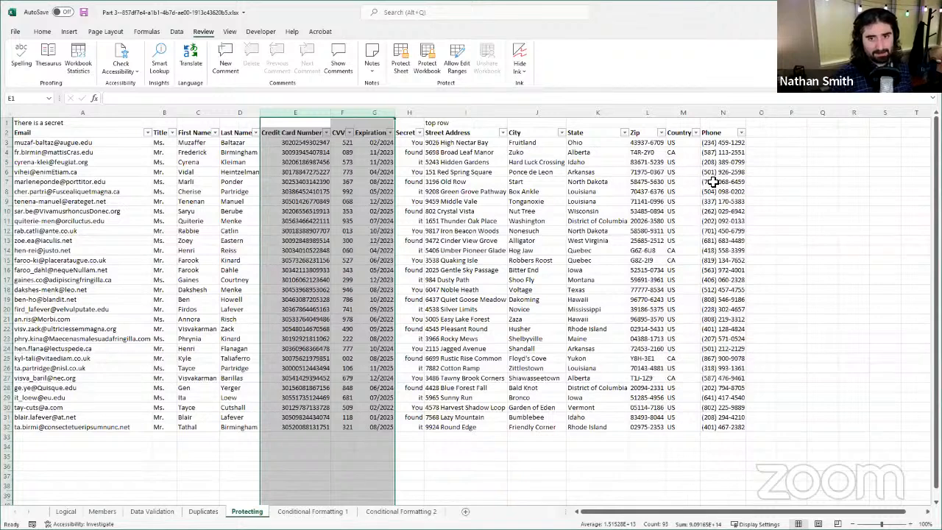
# Step: Protect the sheet with no password and the default permissions so only the locked cells are restricted
pyautogui.click(521, 176)
pyautogui.click(462, 231)
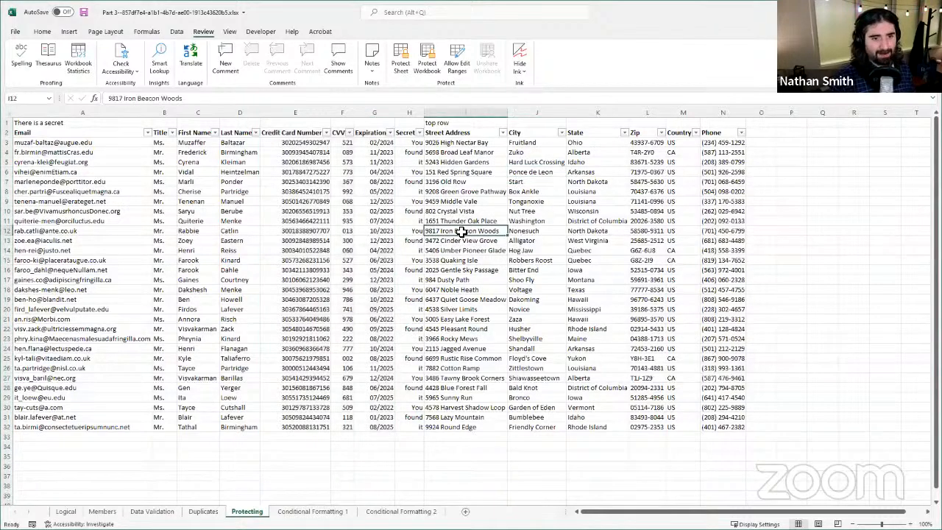
pyautogui.click(409, 211)
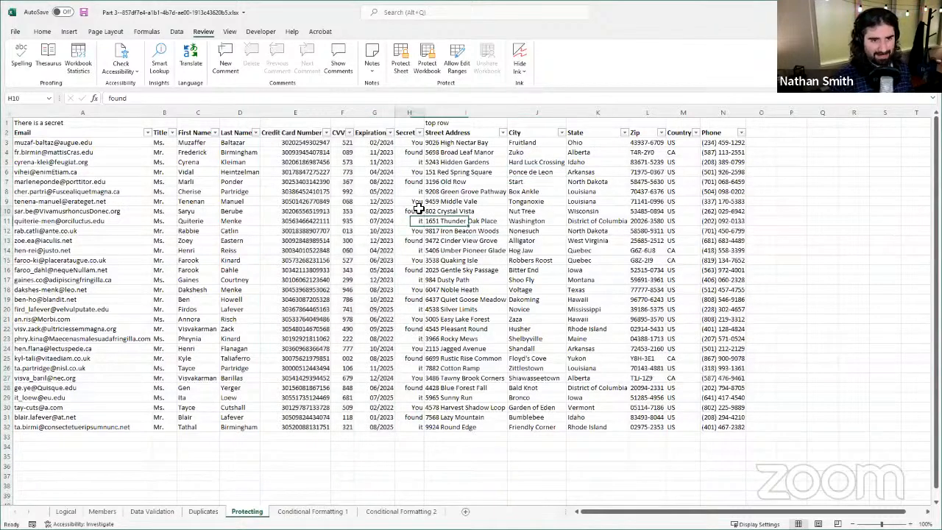
pyautogui.click(408, 72)
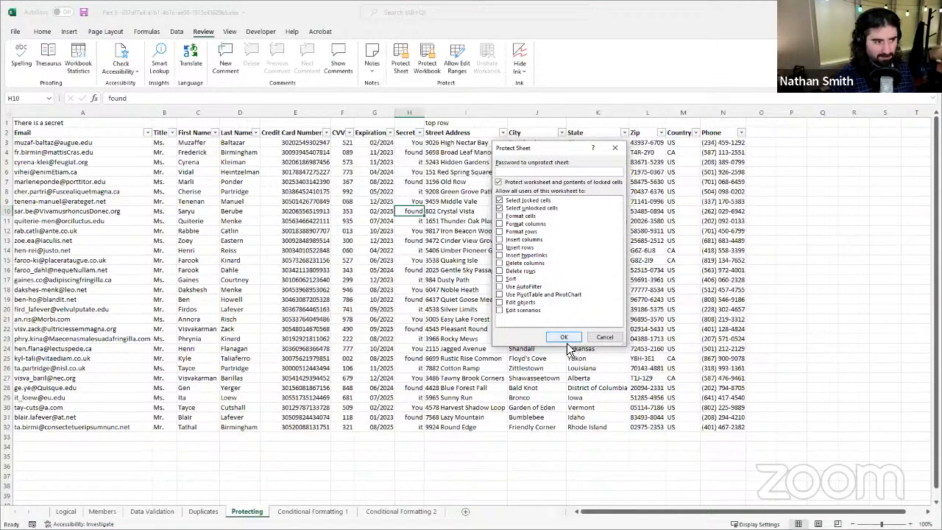
pyautogui.click(565, 336)
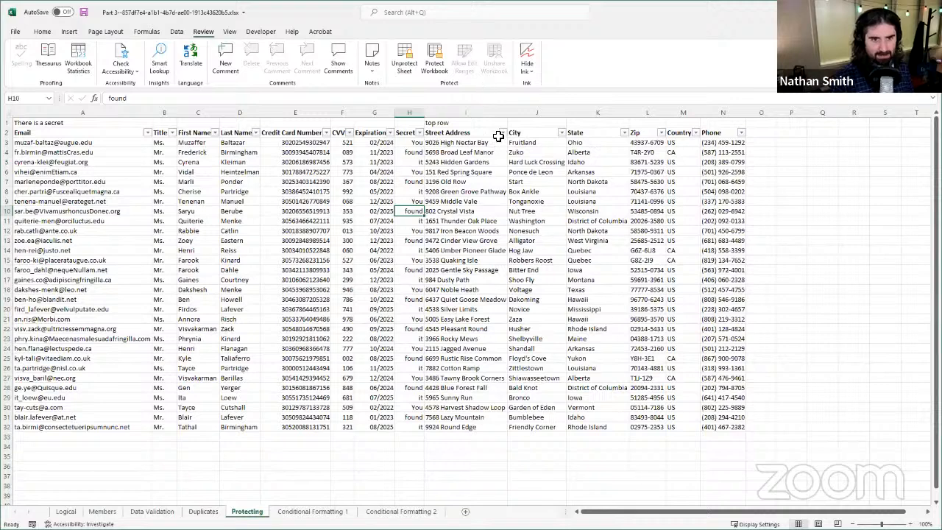
# Step: Clear the unlocked City cell J4 to test the sheet protection, and undo the deletion
pyautogui.click(529, 153)
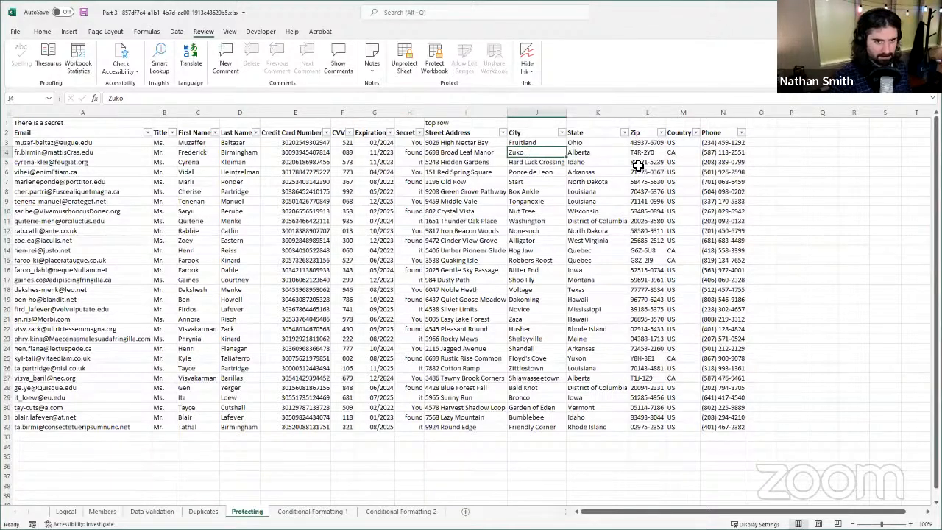
pyautogui.press('Delete')
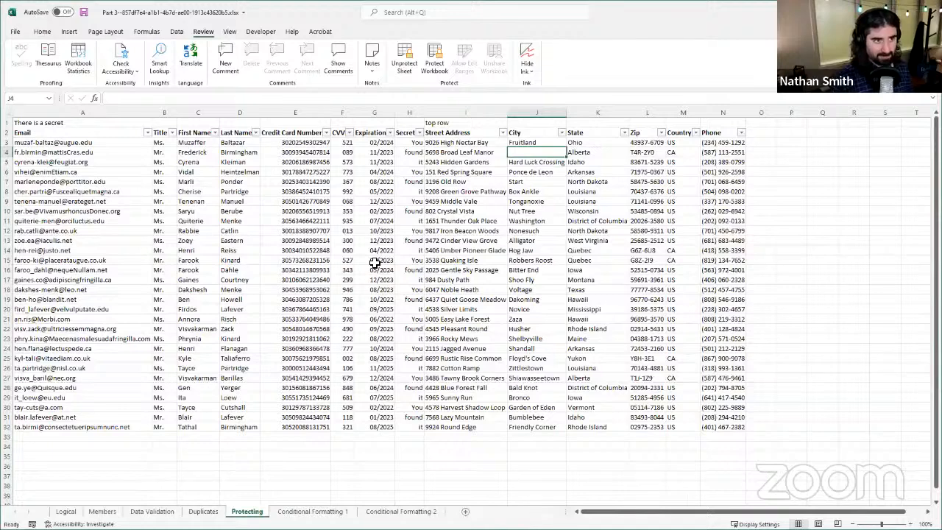
pyautogui.hotkey('ctrl', 'z')
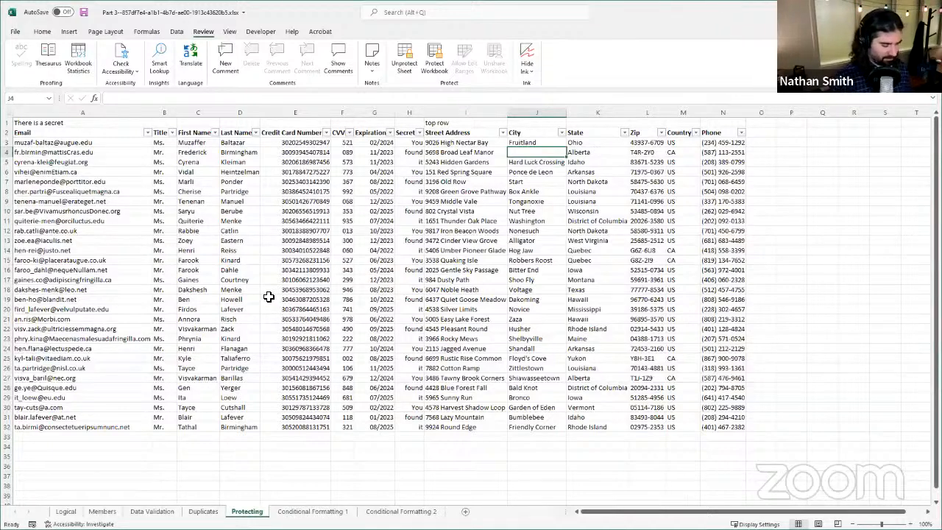
# Step: Try to clear the locked cell E6 in the Credit Card Number column, and remove the protection from the sheet
pyautogui.click(458, 193)
pyautogui.click(365, 191)
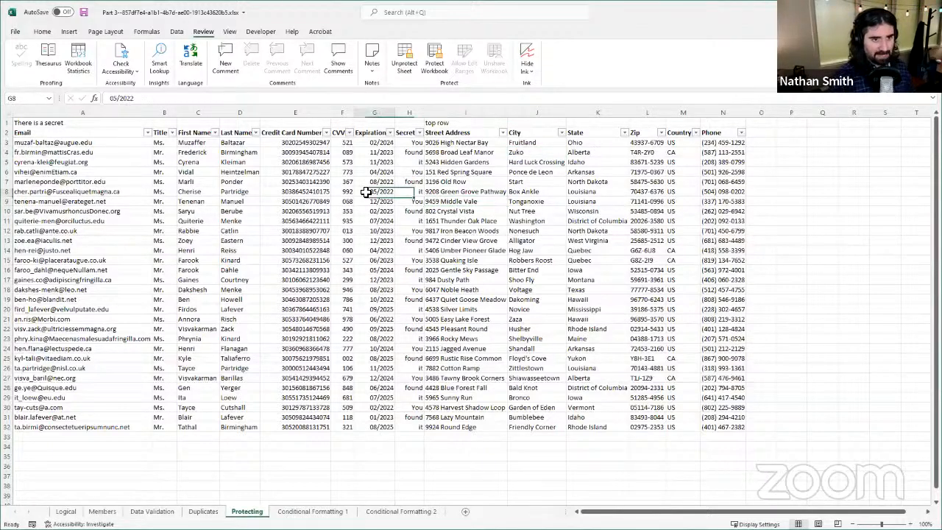
pyautogui.click(311, 173)
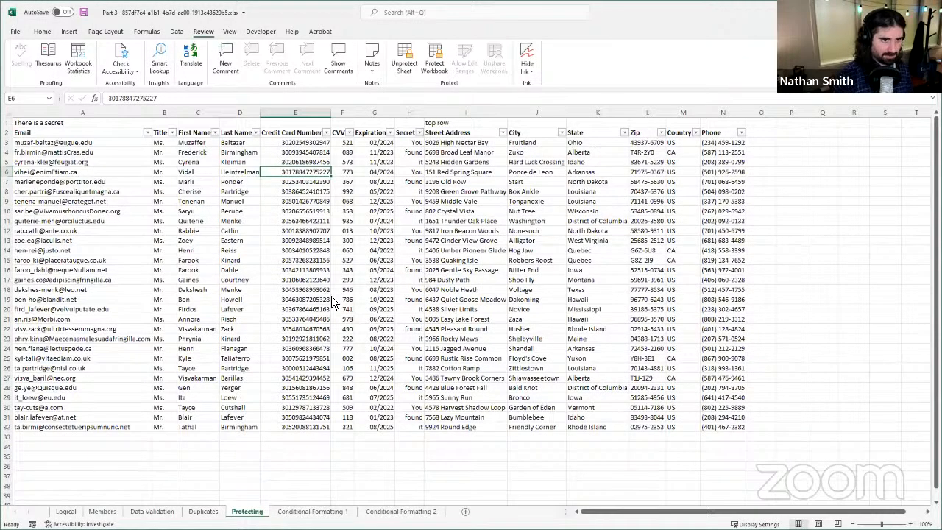
pyautogui.press('Delete')
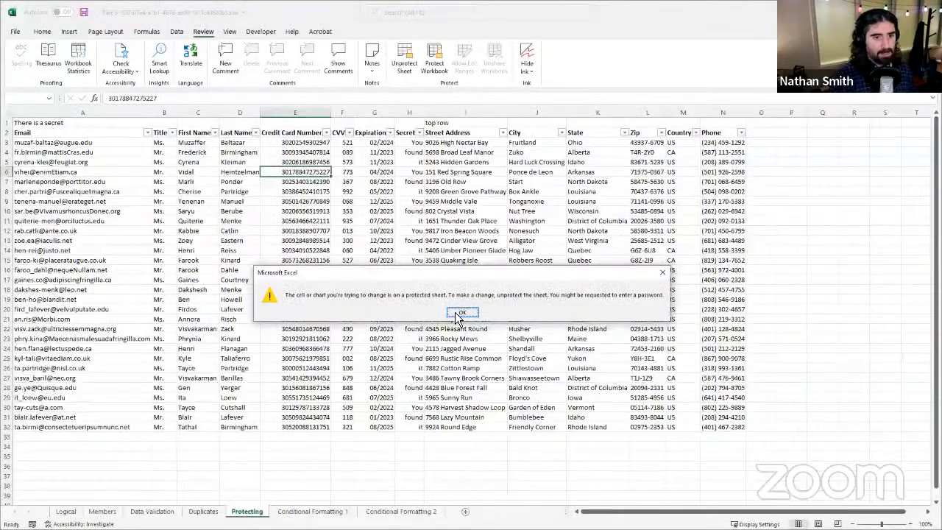
pyautogui.click(461, 313)
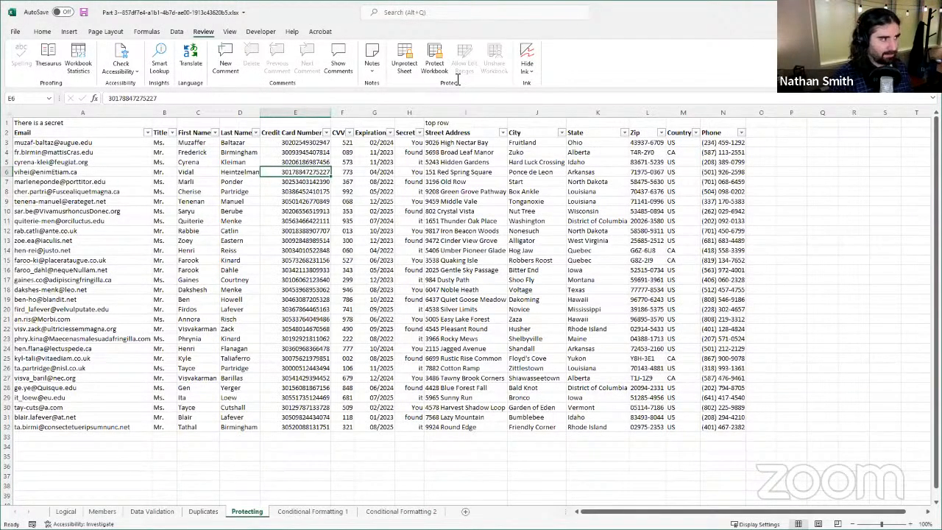
pyautogui.click(407, 65)
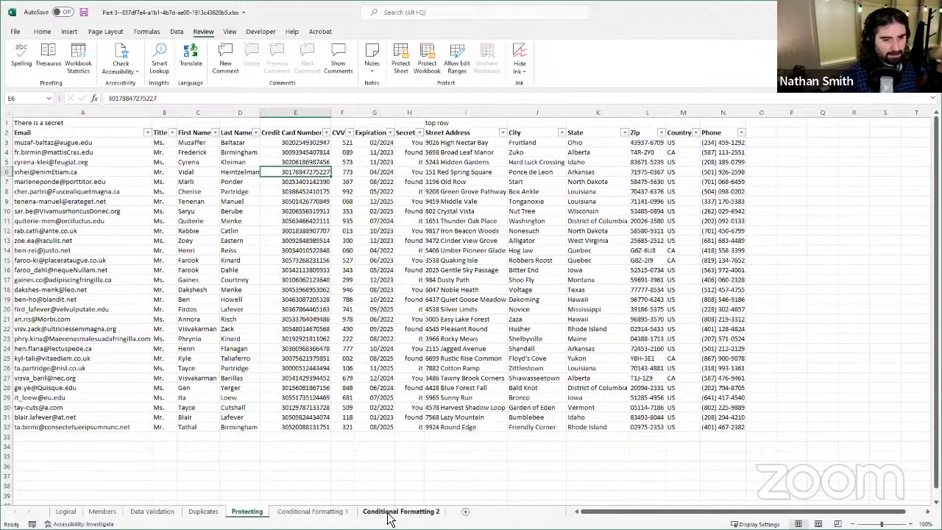
# Step: Unhide the worksheet named Hidden Sheet to view its contents, and hide it again
pyautogui.rightClick(434, 517)
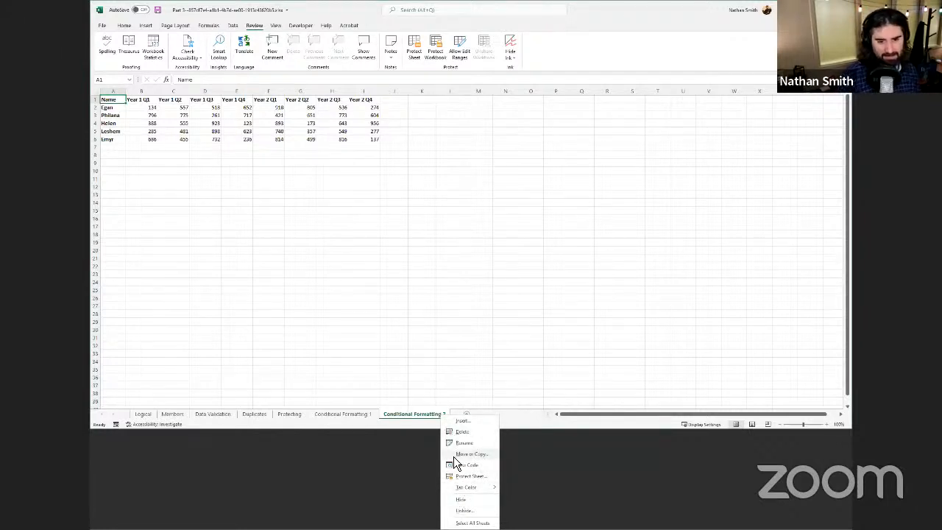
pyautogui.click(462, 509)
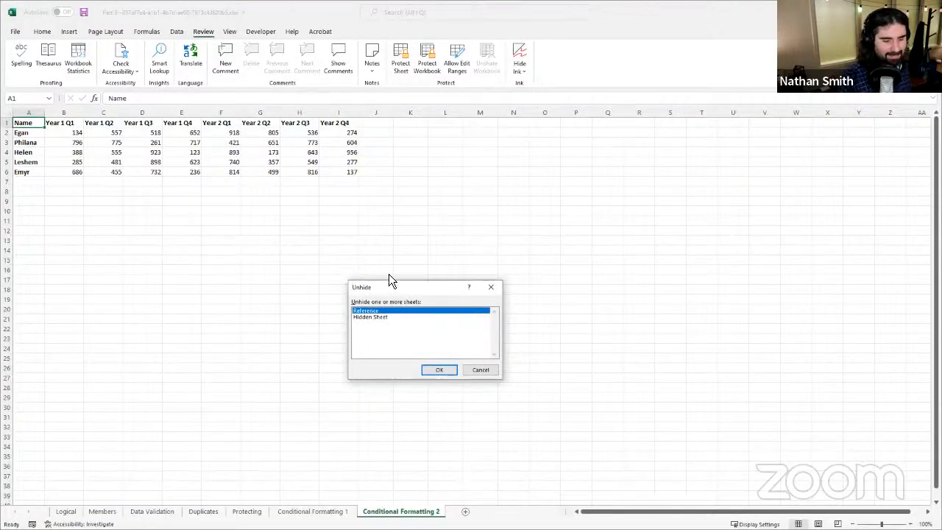
pyautogui.click(405, 317)
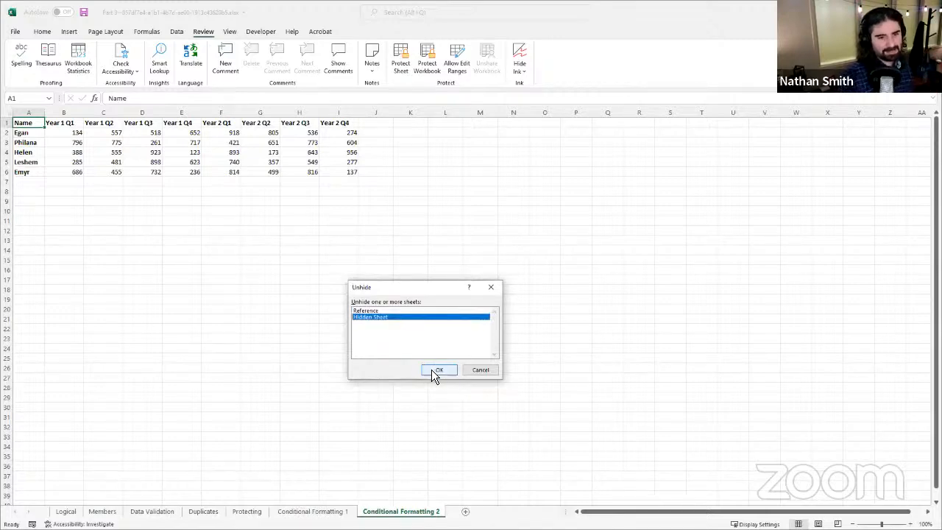
pyautogui.click(432, 371)
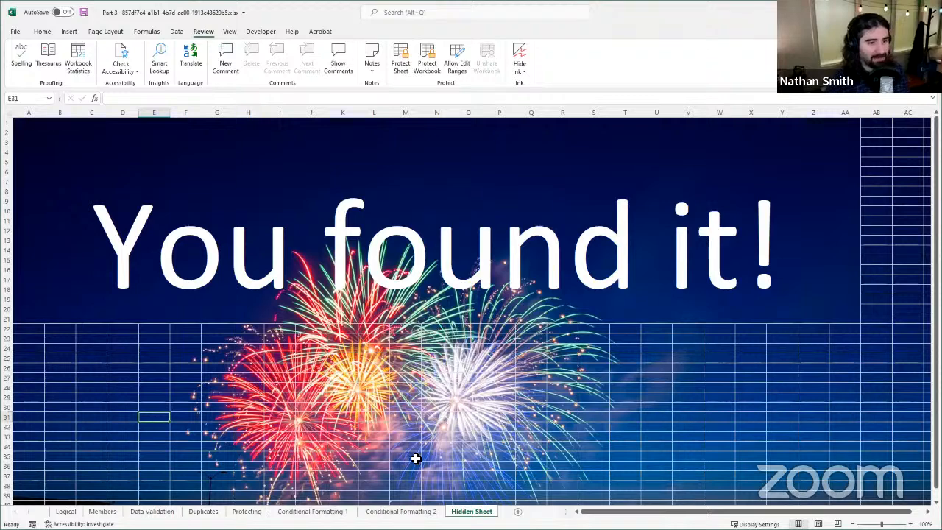
pyautogui.scroll(-6, 617, 362)
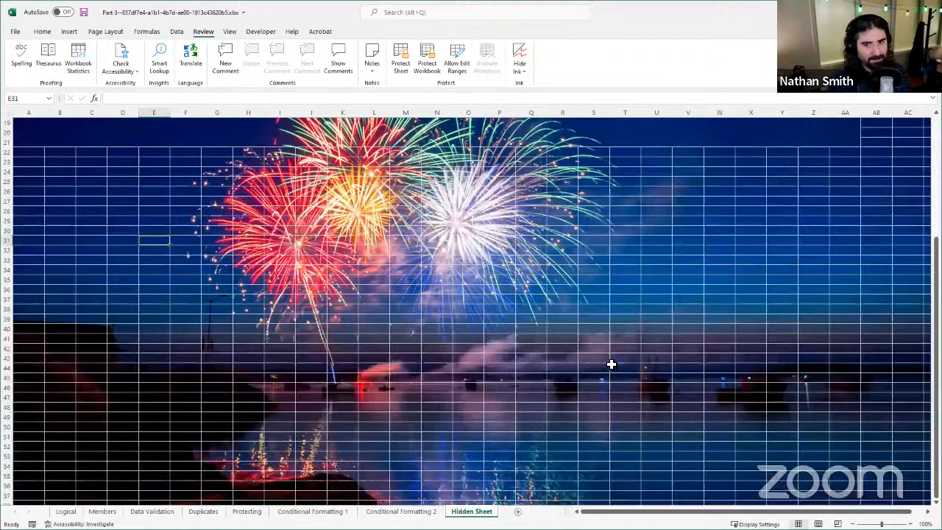
pyautogui.scroll(-3, 611, 364)
pyautogui.scroll(9, 608, 373)
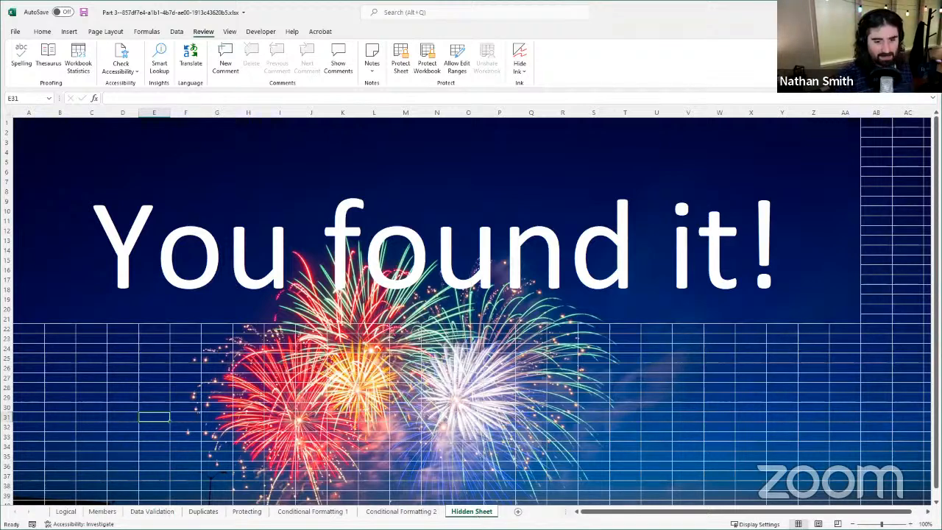
pyautogui.rightClick(475, 515)
pyautogui.click(487, 500)
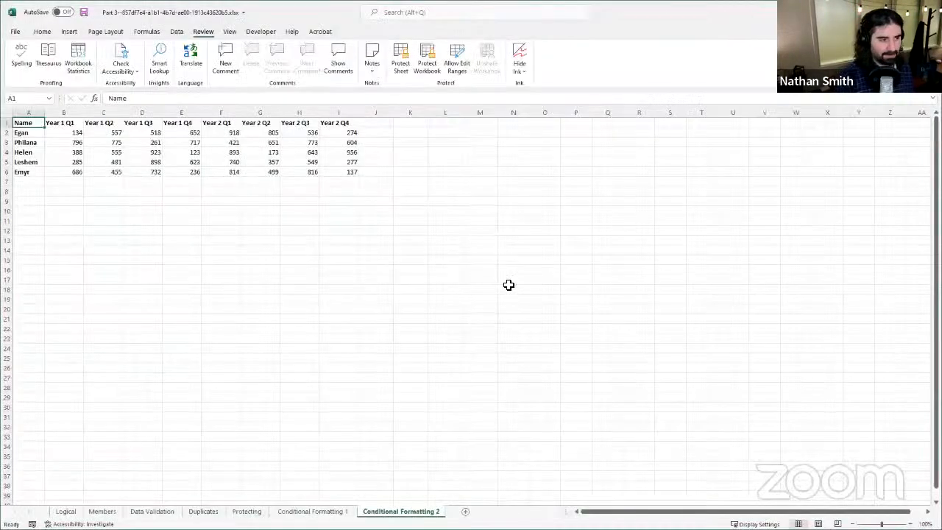
# Step: Protect the workbook structure from the Protecting sheet without a password, and check which sheet commands stay available for Conditional Formatting 2
pyautogui.click(262, 514)
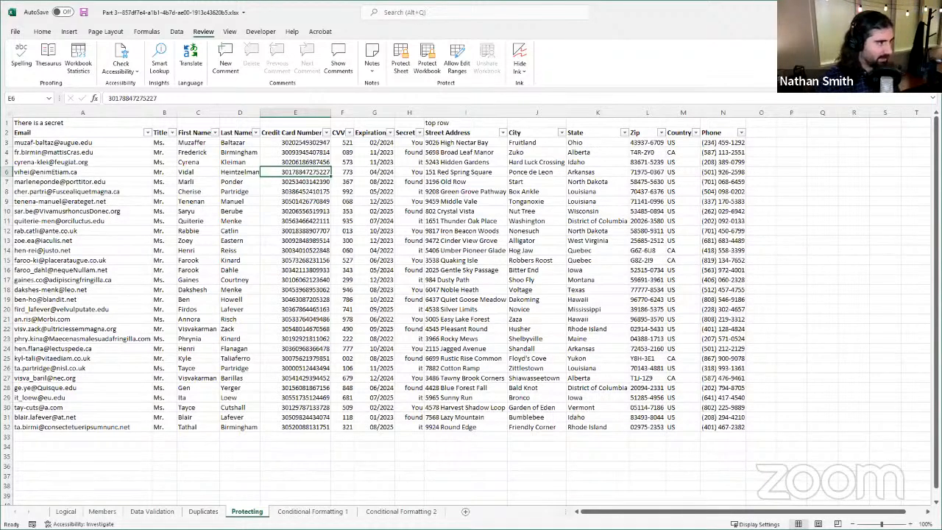
pyautogui.click(428, 65)
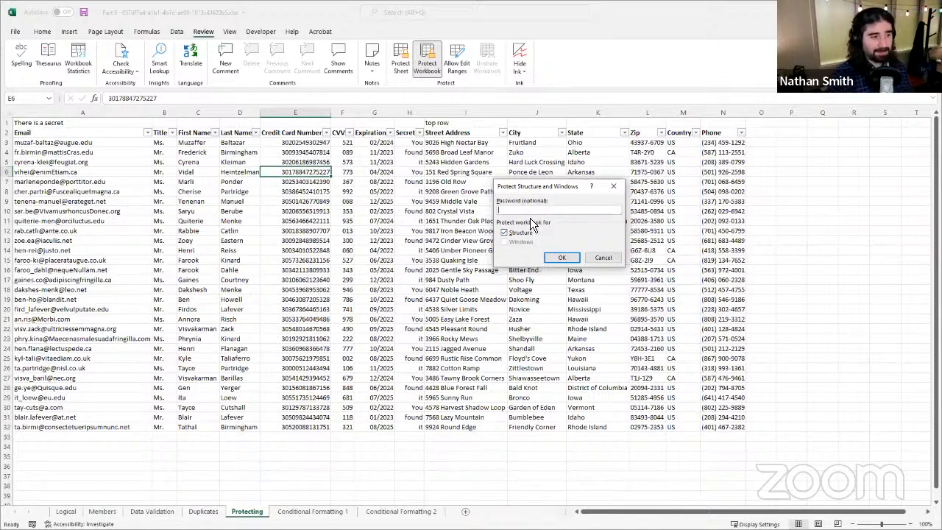
pyautogui.click(560, 257)
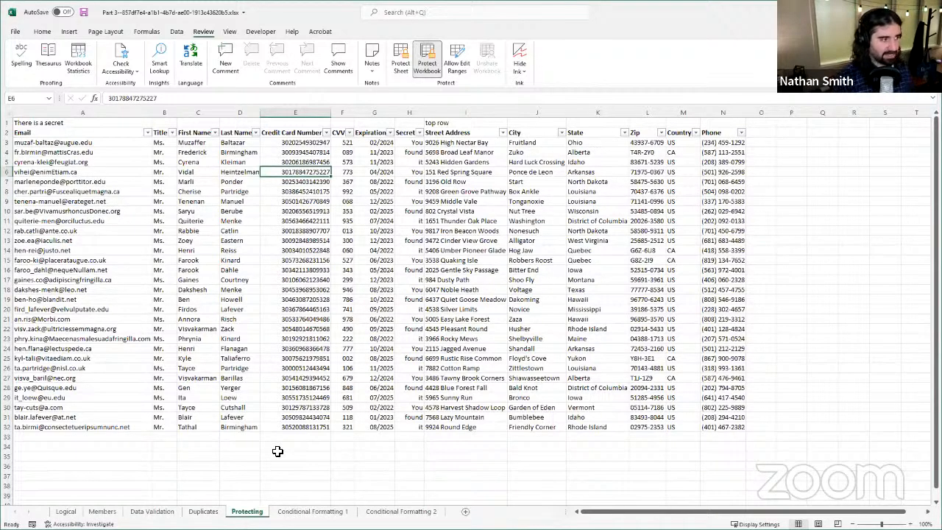
pyautogui.rightClick(424, 514)
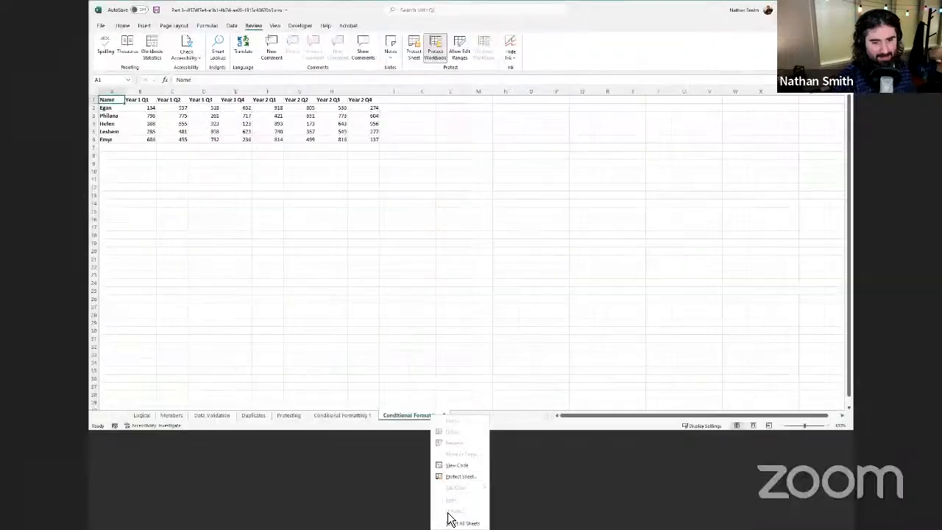
pyautogui.click(287, 415)
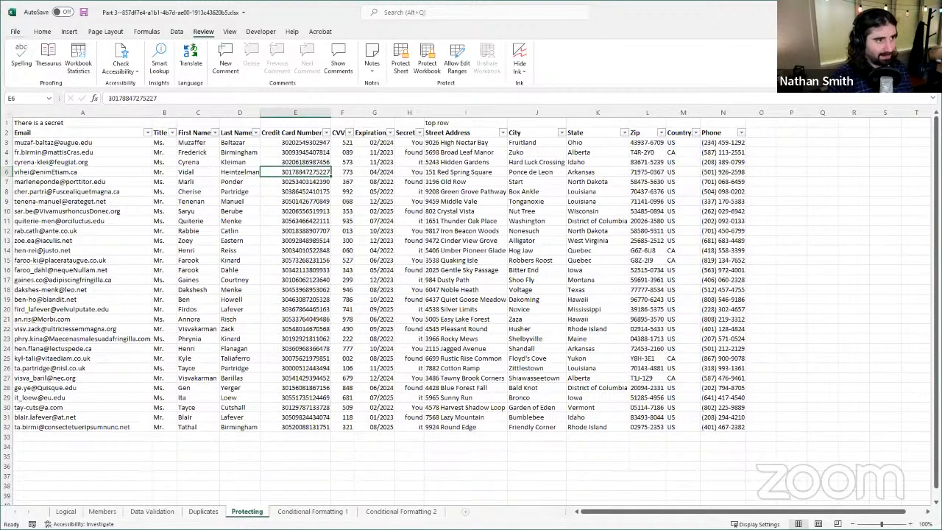
# Step: Review the workbook protection options in the file information, and return to the Protecting sheet
pyautogui.click(17, 31)
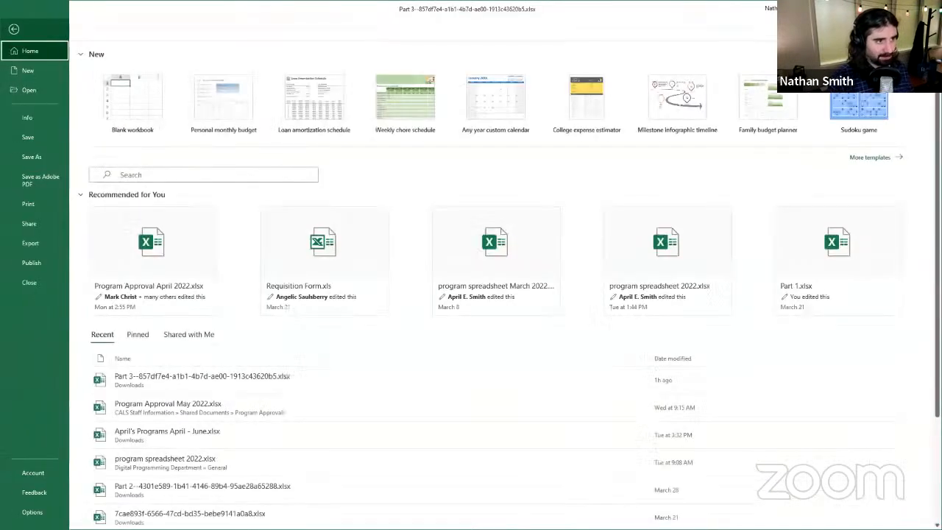
pyautogui.click(40, 117)
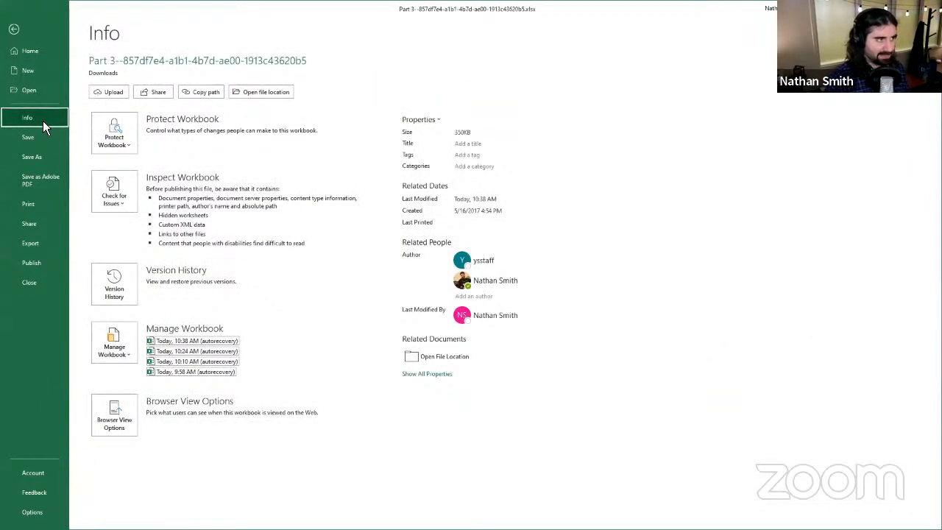
pyautogui.click(113, 133)
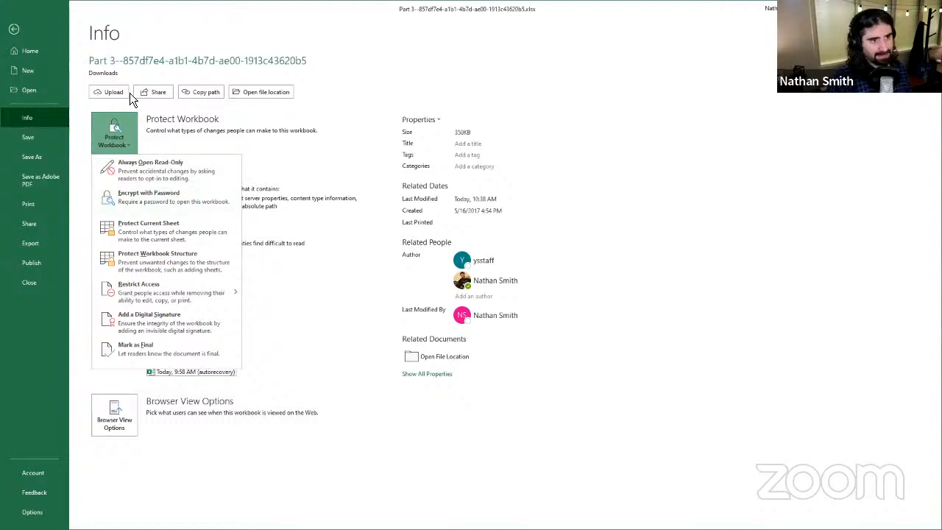
pyautogui.click(29, 37)
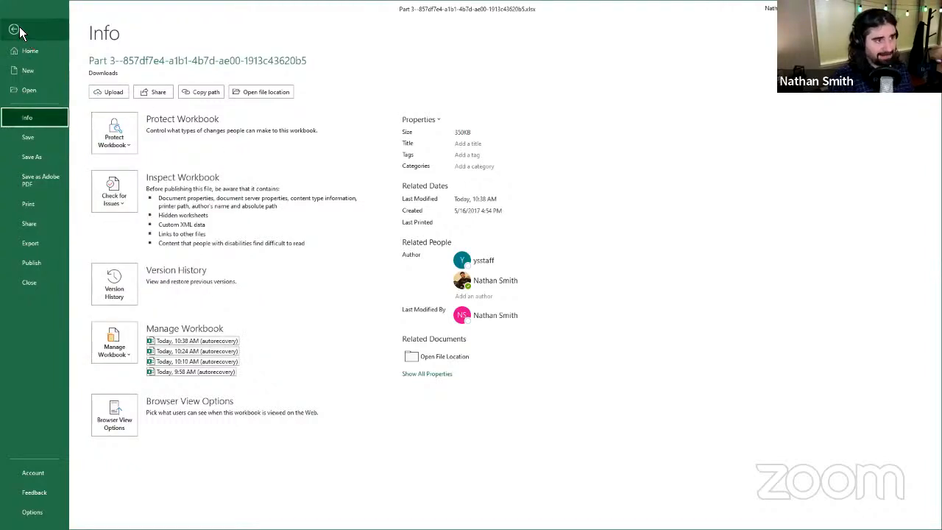
pyautogui.click(15, 29)
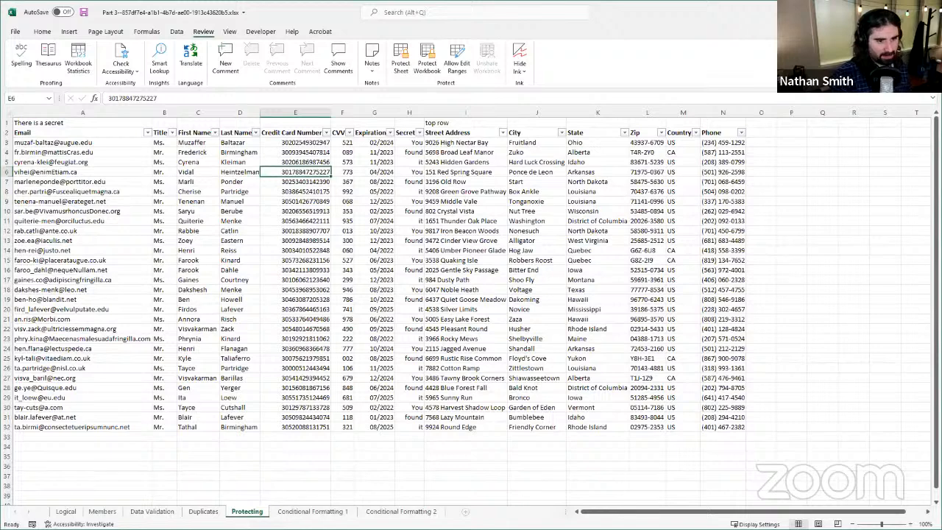
# Step: Examine the Case opened, Days open and Priority entries in row 3 of the Conditional Formatting 1 sheet, and the whole Days open column
pyautogui.click(341, 517)
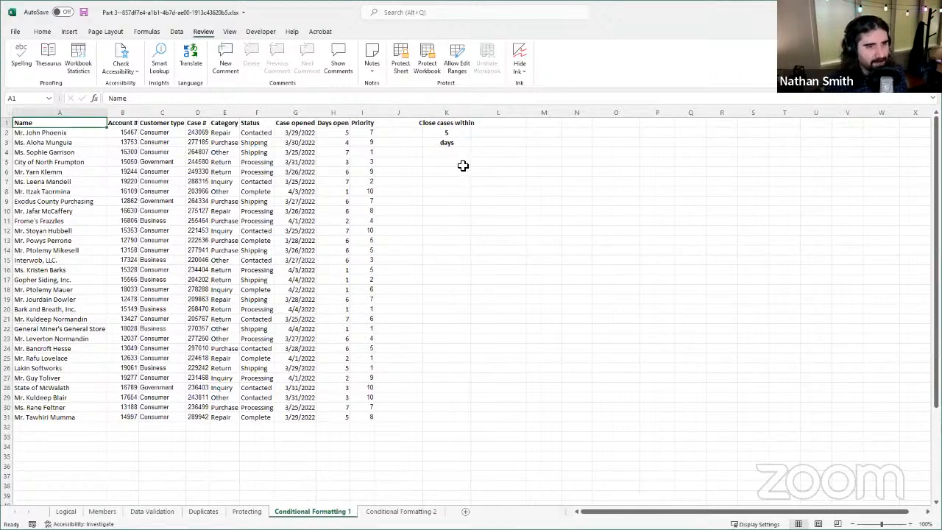
pyautogui.click(336, 144)
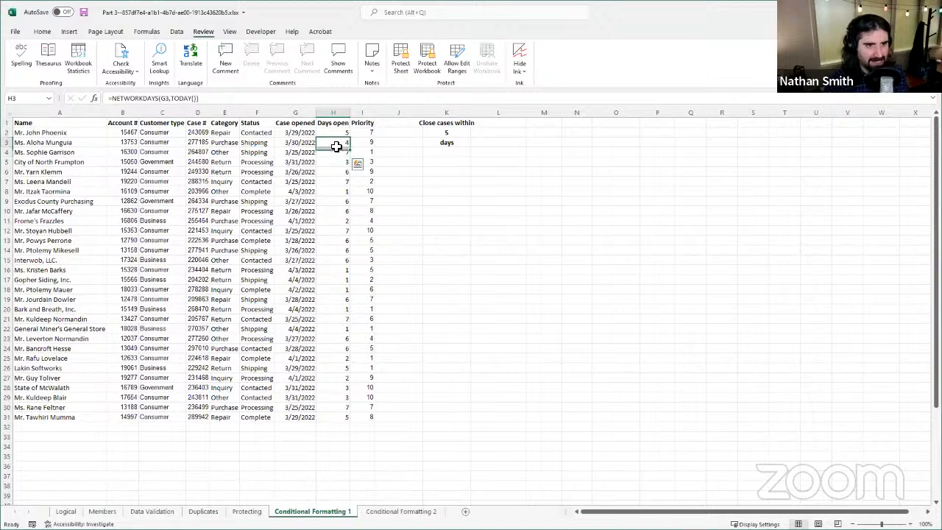
pyautogui.click(360, 143)
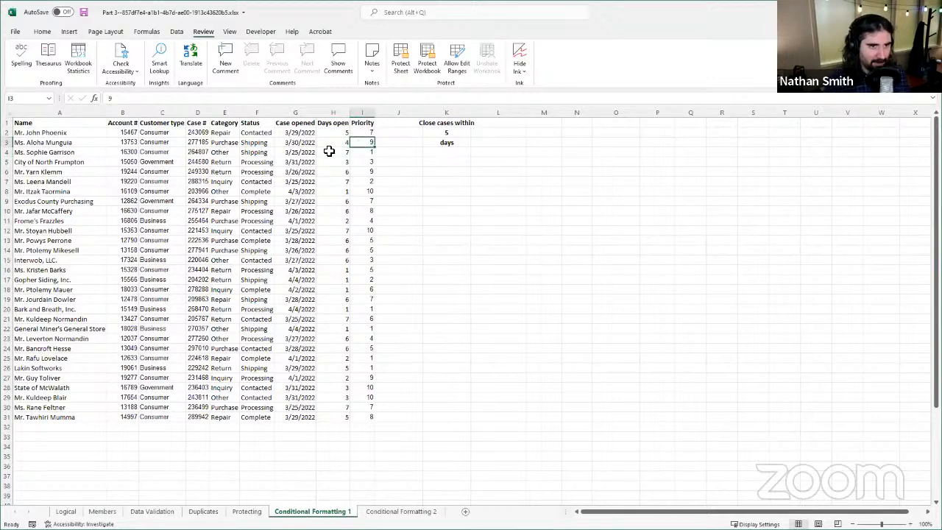
pyautogui.click(310, 143)
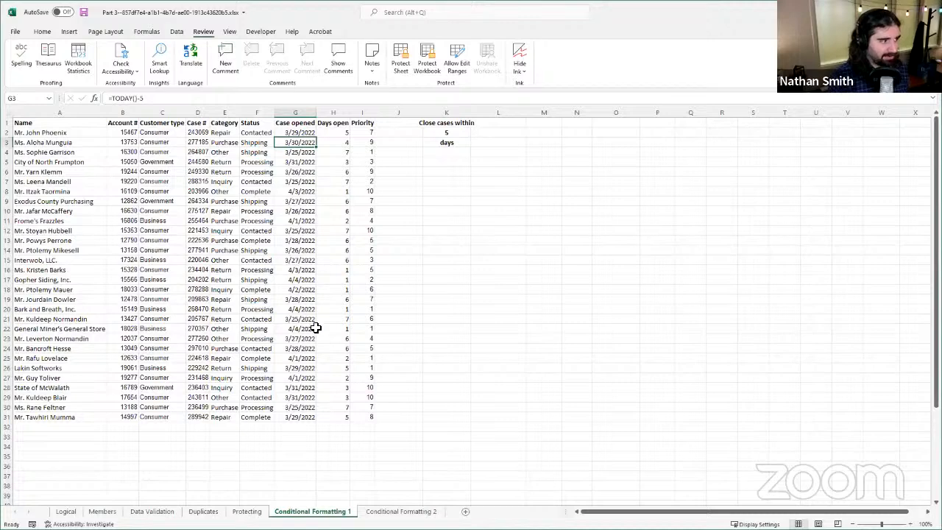
pyautogui.click(333, 114)
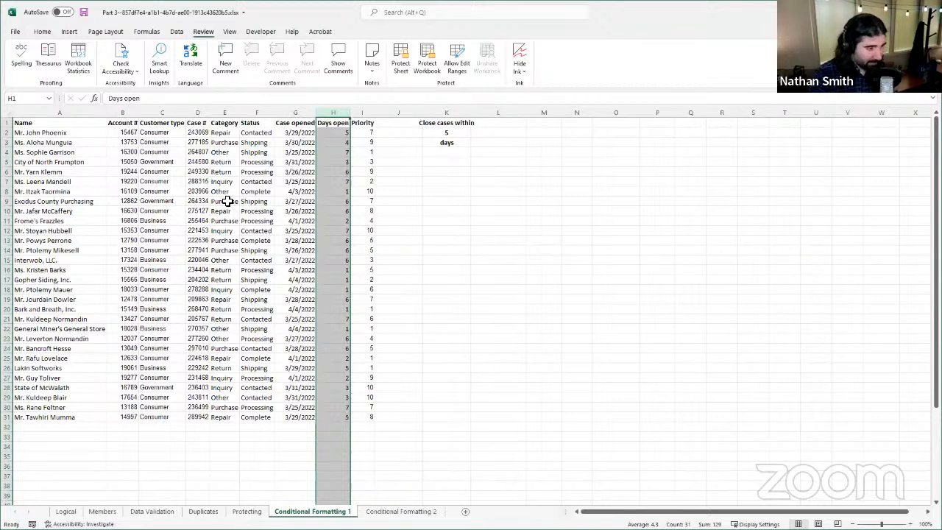
# Step: Apply the Red - Yellow - Green Color Scale conditional format to the whole Priority column
pyautogui.click(363, 113)
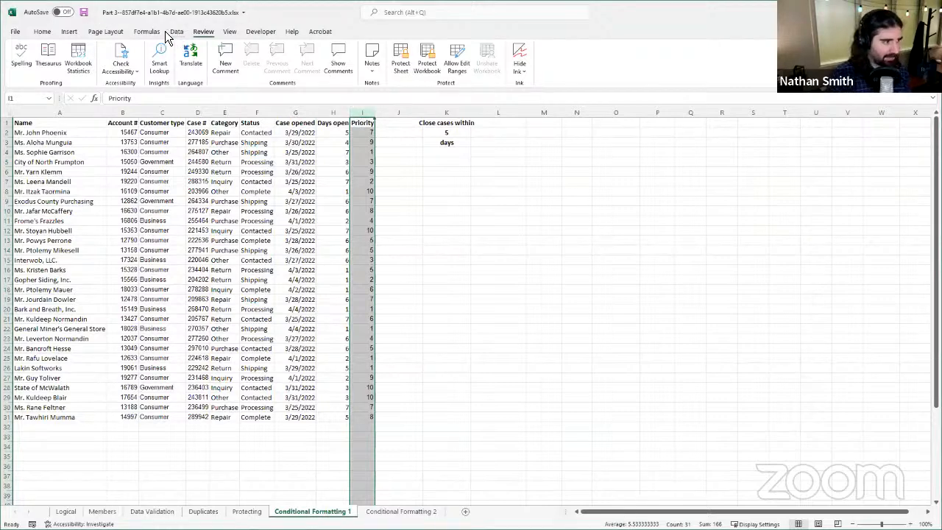
pyautogui.click(48, 34)
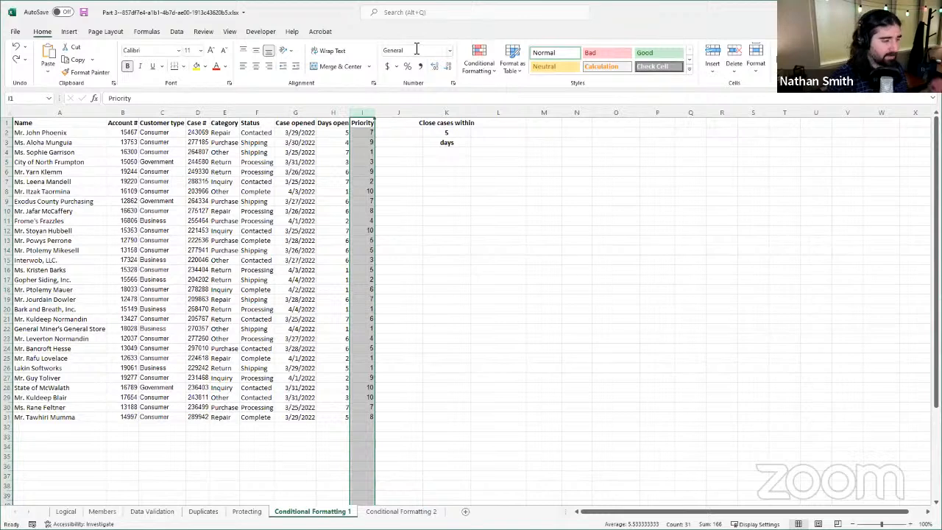
pyautogui.click(476, 77)
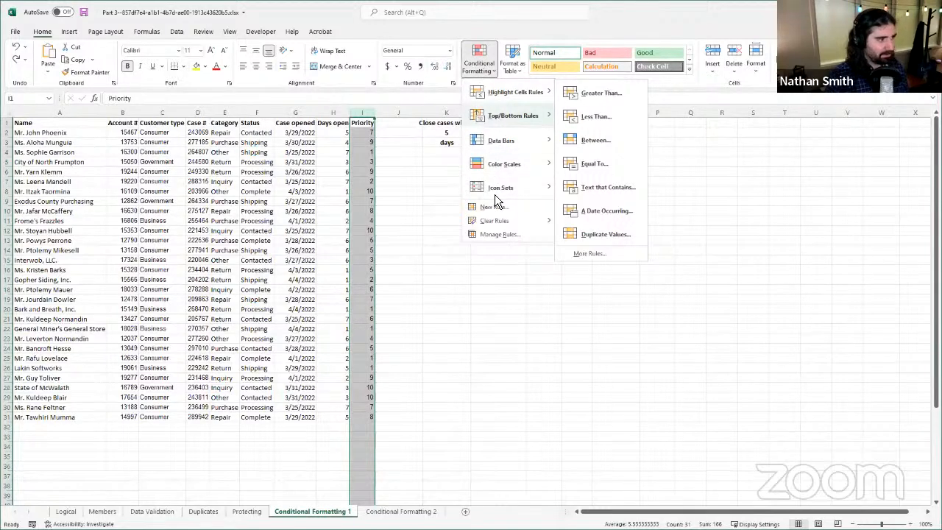
pyautogui.moveTo(531, 166)
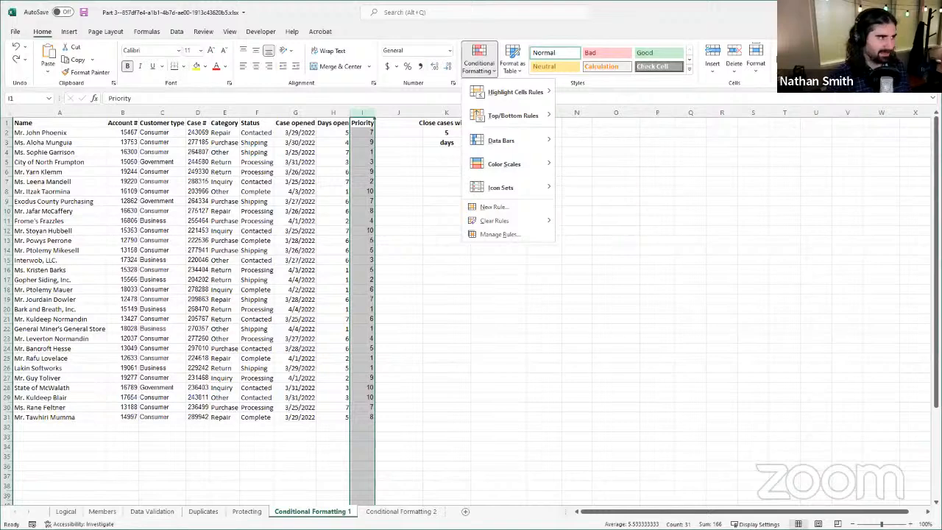
pyautogui.click(501, 209)
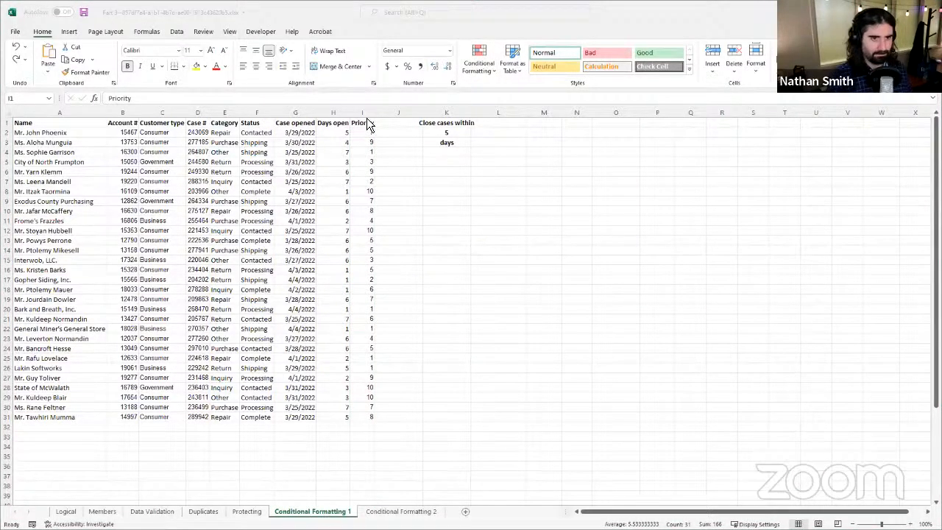
pyautogui.click(367, 118)
pyautogui.click(480, 71)
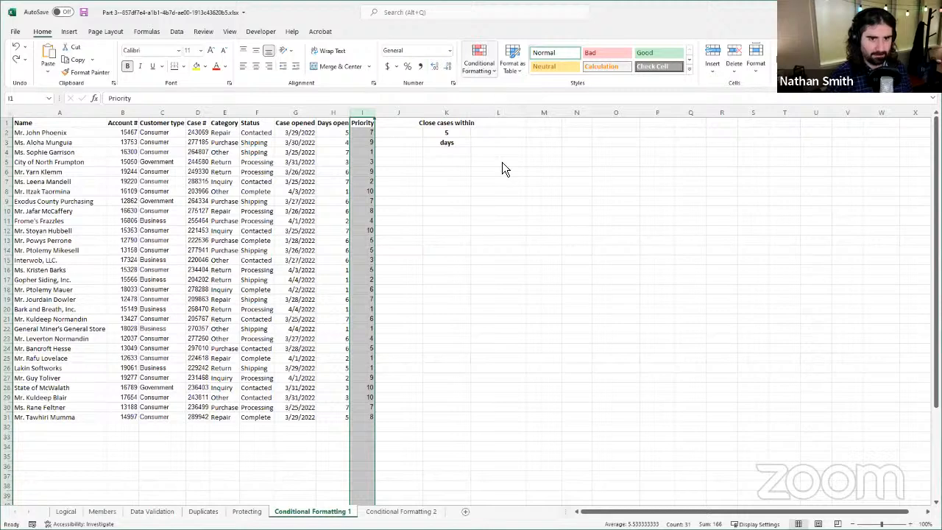
pyautogui.moveTo(502, 163)
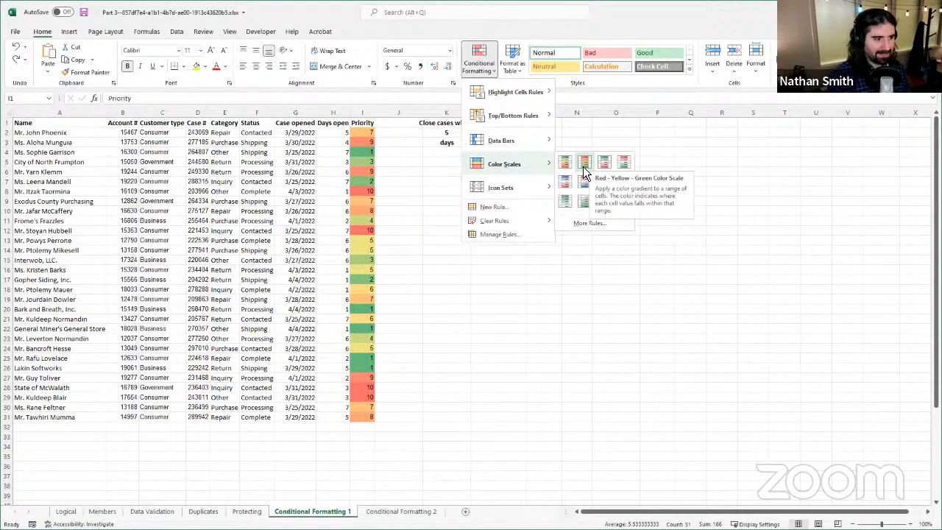
pyautogui.click(583, 166)
# Step: Examine how the color scale shades high, middle and low values in the Priority column
pyautogui.click(373, 145)
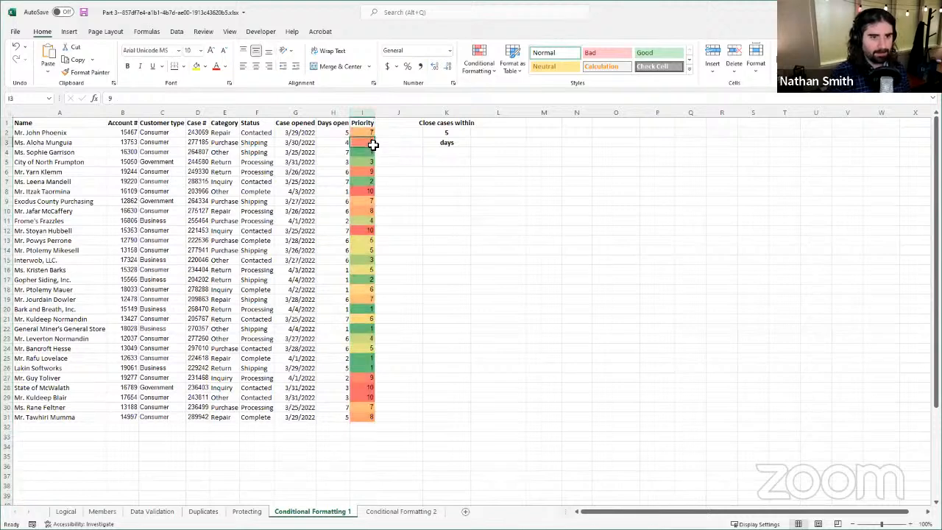
pyautogui.click(372, 238)
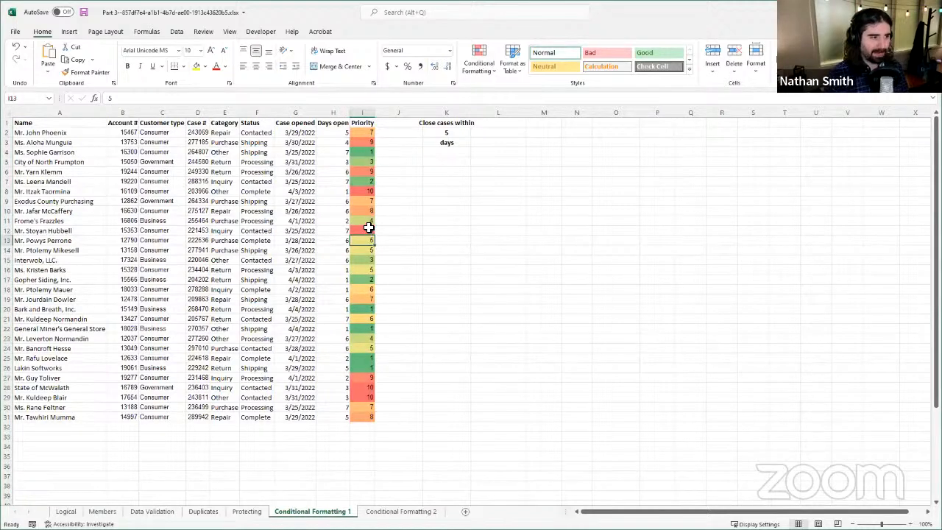
pyautogui.moveTo(368, 229); pyautogui.dragTo(368, 220)
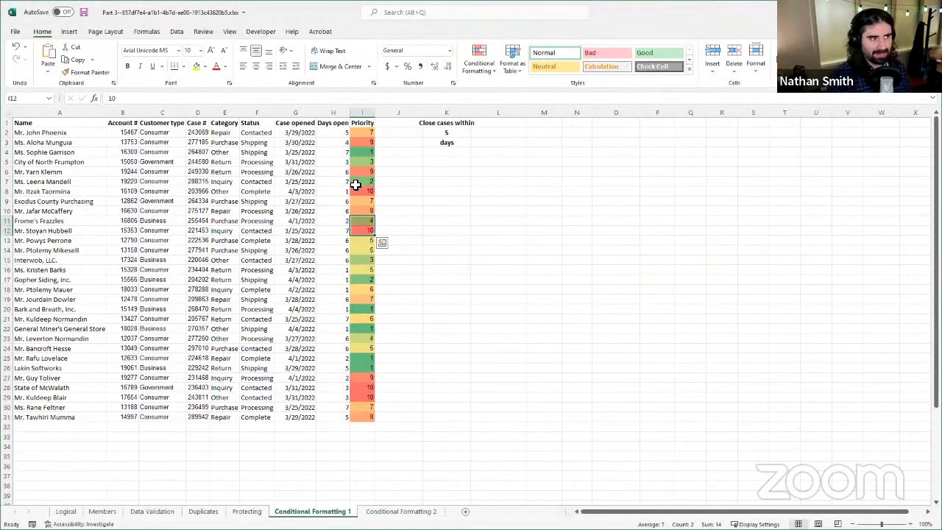
pyautogui.click(363, 231)
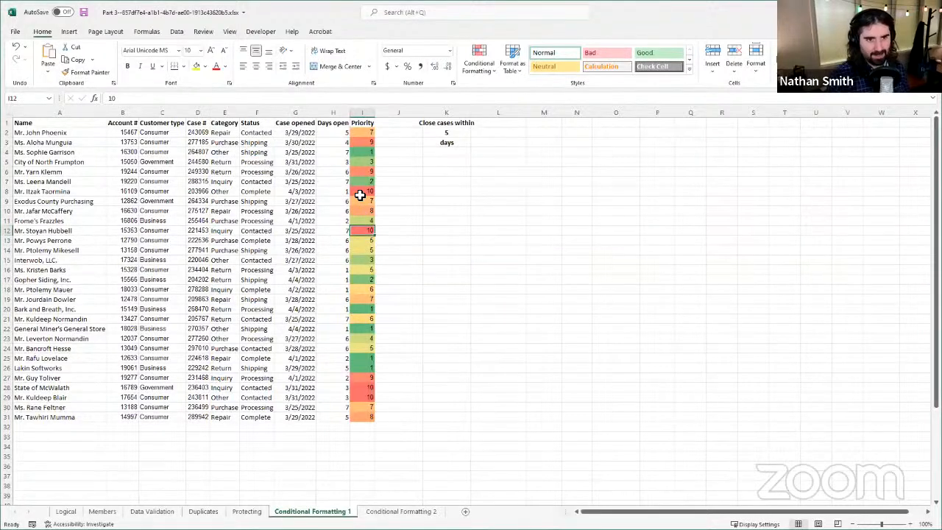
pyautogui.click(360, 194)
pyautogui.click(364, 174)
pyautogui.click(366, 195)
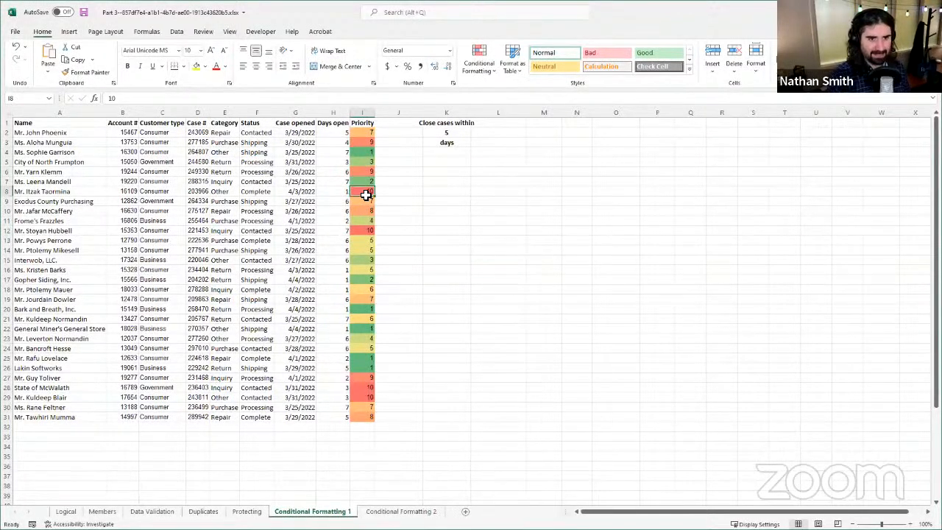
pyautogui.click(364, 172)
pyautogui.click(363, 142)
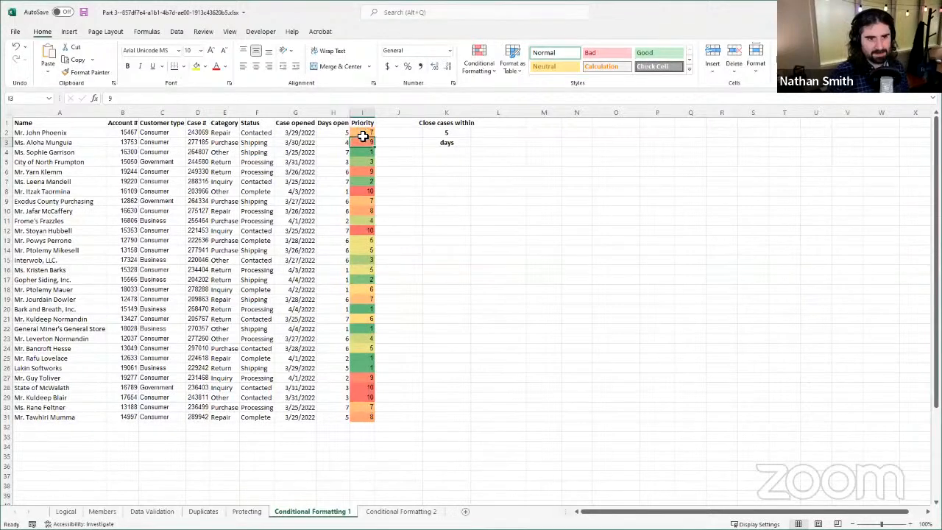
pyautogui.click(358, 200)
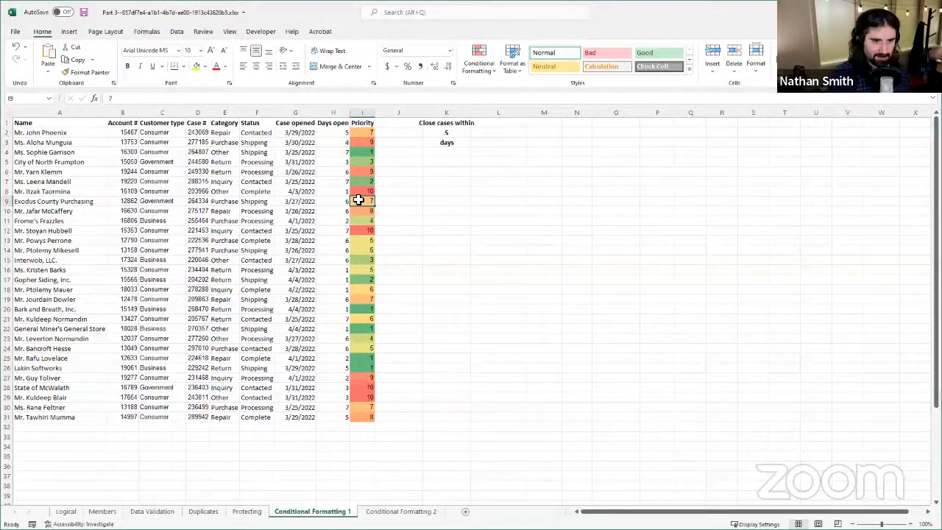
pyautogui.click(360, 301)
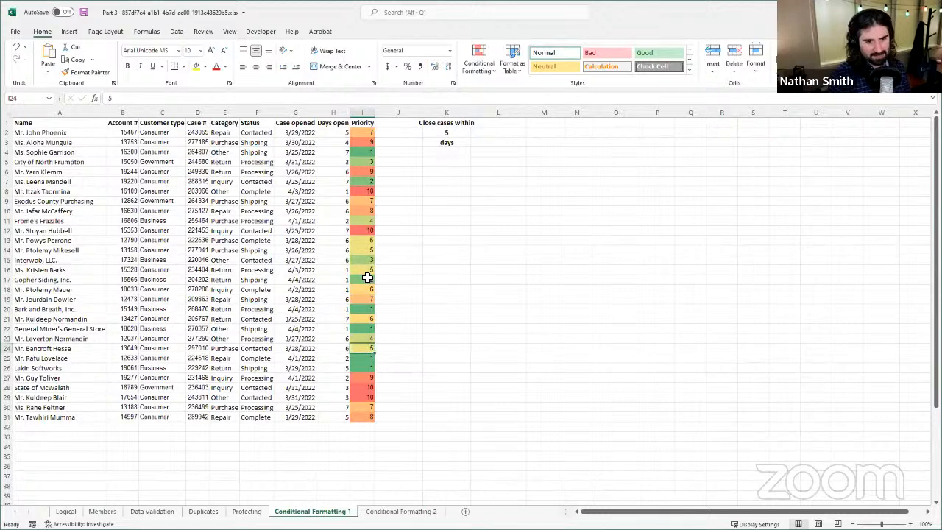
pyautogui.click(368, 248)
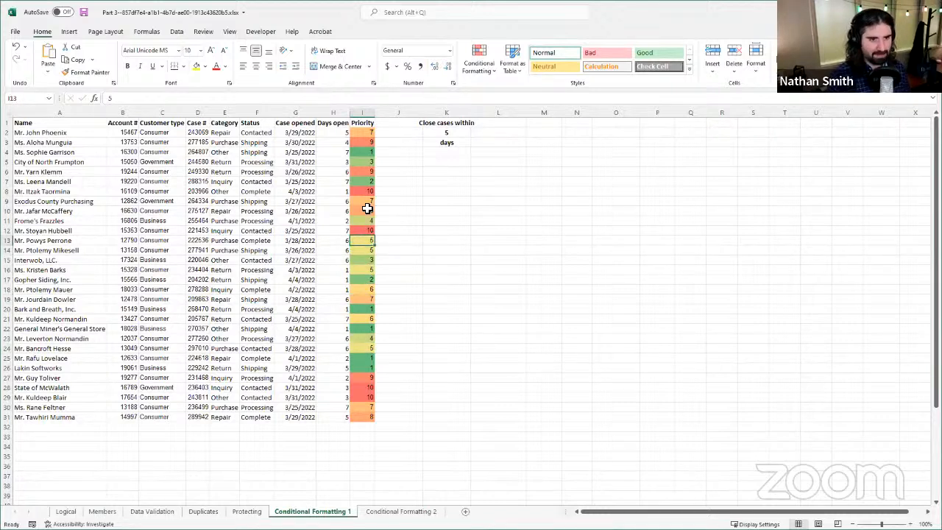
pyautogui.click(370, 220)
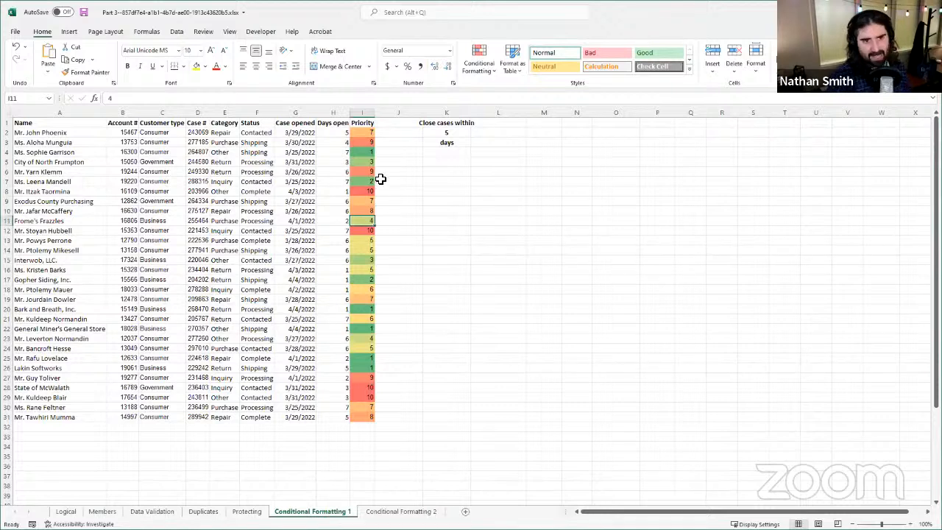
pyautogui.click(363, 152)
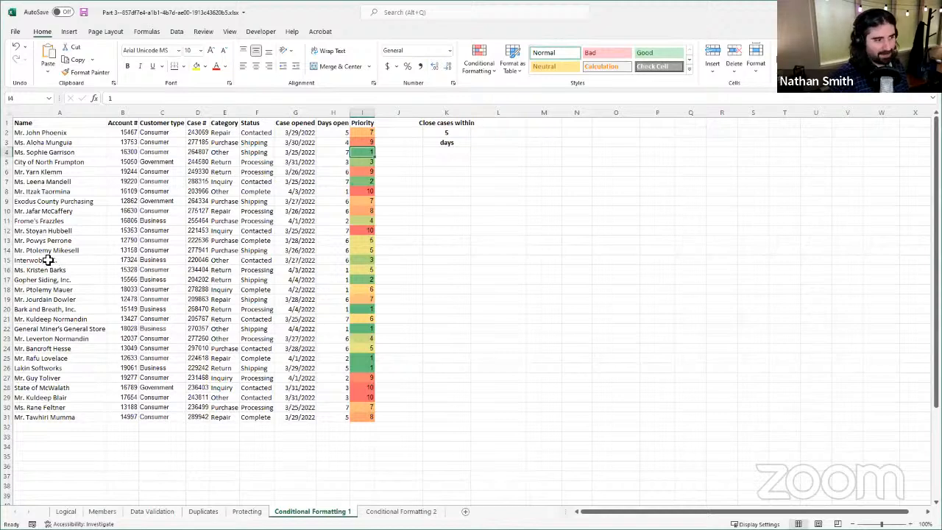
# Step: Add a Greater Than highlight rule to the Days open column, comparing against =$K$2 with Light Red Fill with Dark Red Text, and check the highlighted cells
pyautogui.click(331, 116)
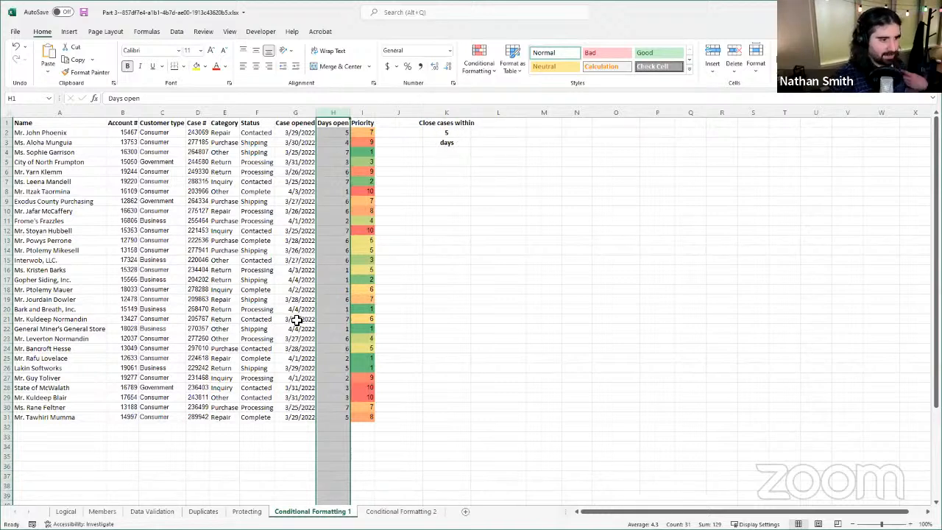
pyautogui.hotkey('alt', 'Tab')
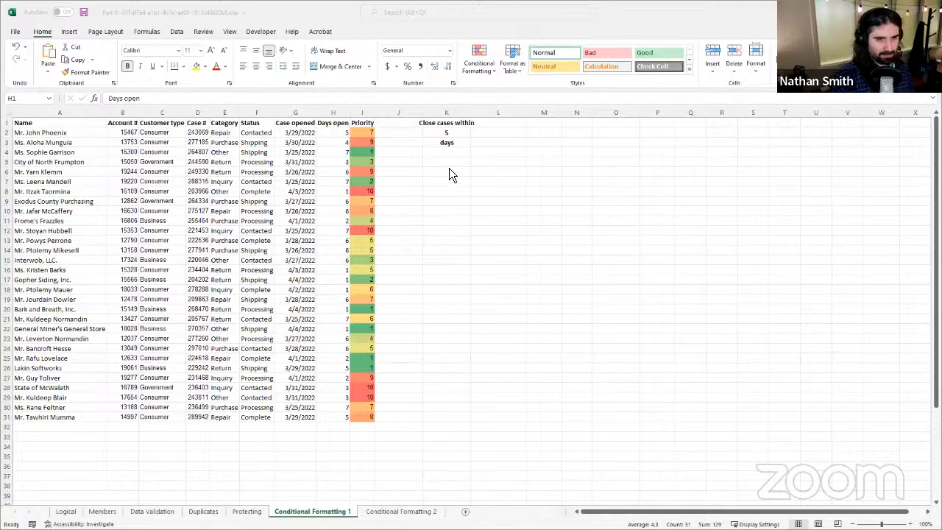
pyautogui.click(326, 114)
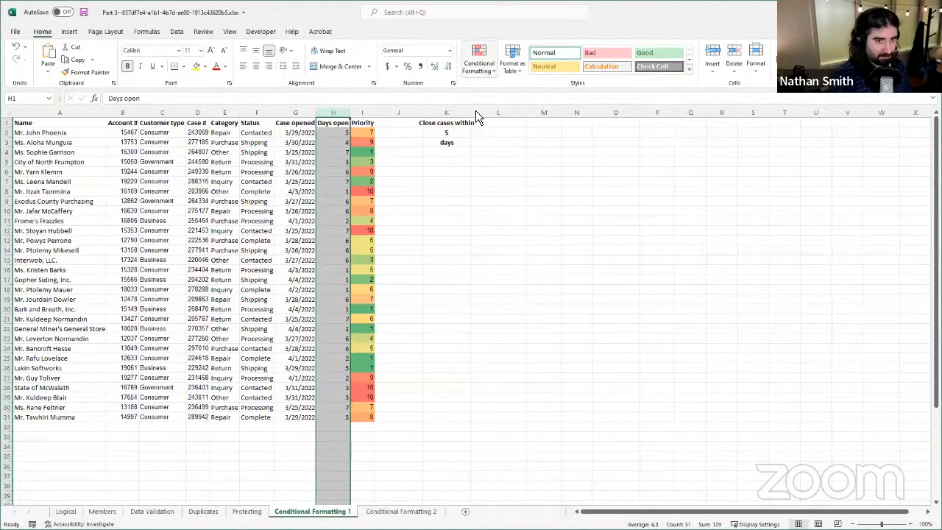
pyautogui.click(480, 59)
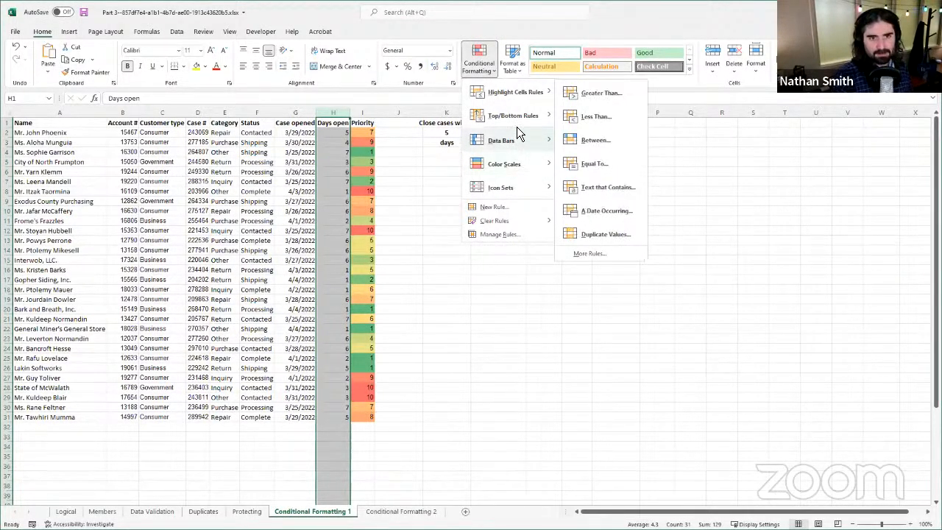
pyautogui.moveTo(514, 103)
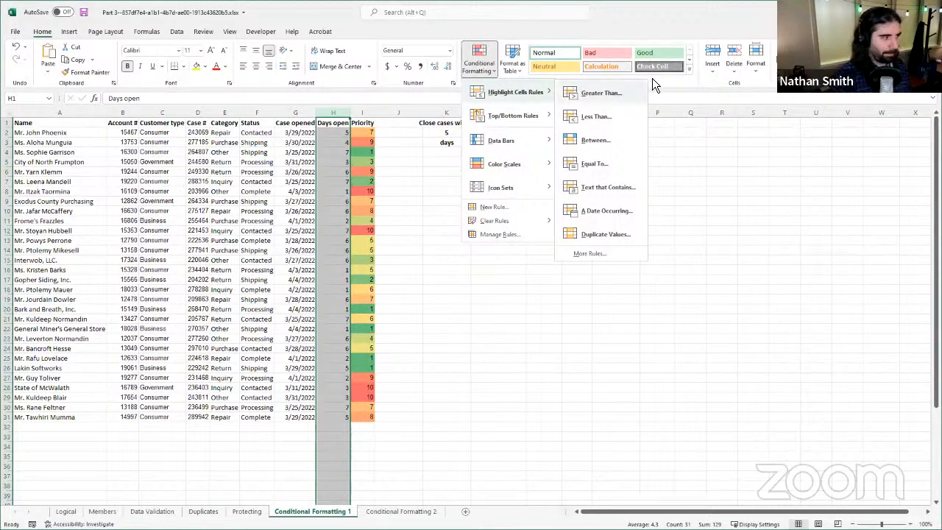
pyautogui.click(599, 94)
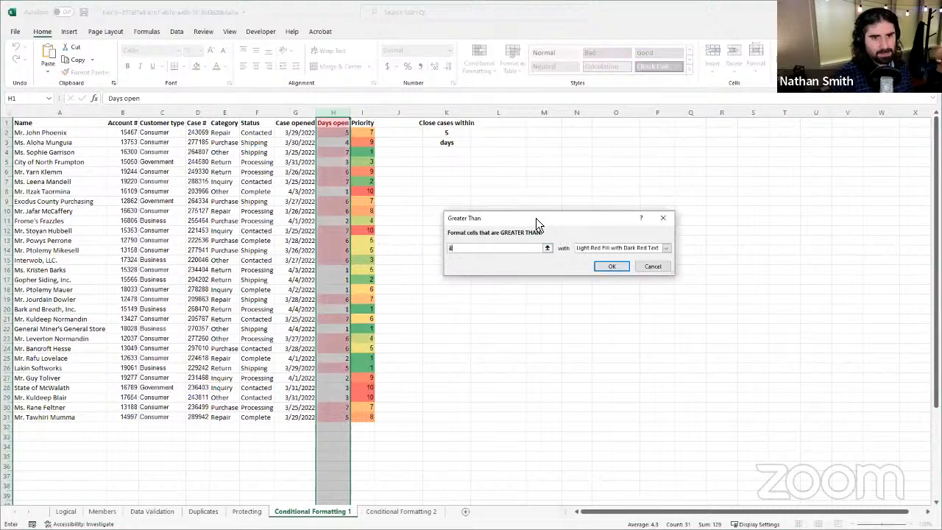
pyautogui.moveTo(537, 218); pyautogui.dragTo(446, 172)
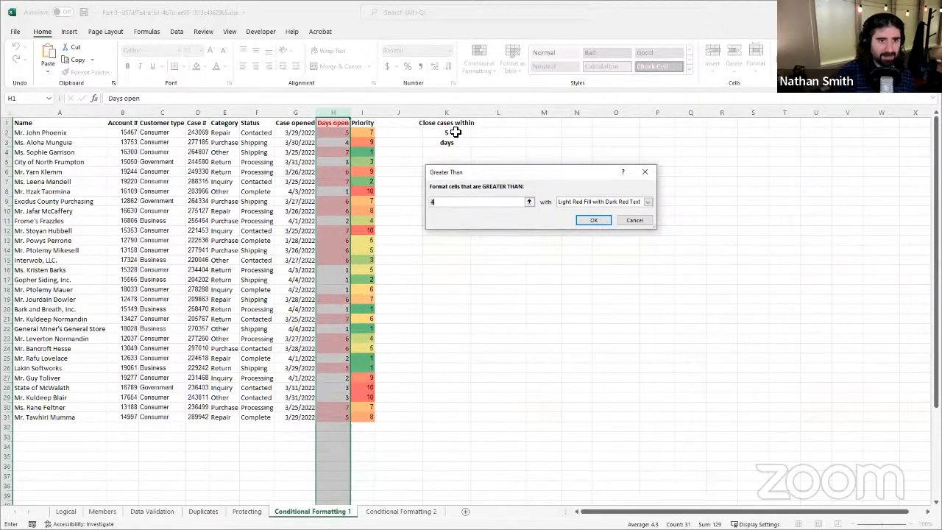
pyautogui.click(529, 201)
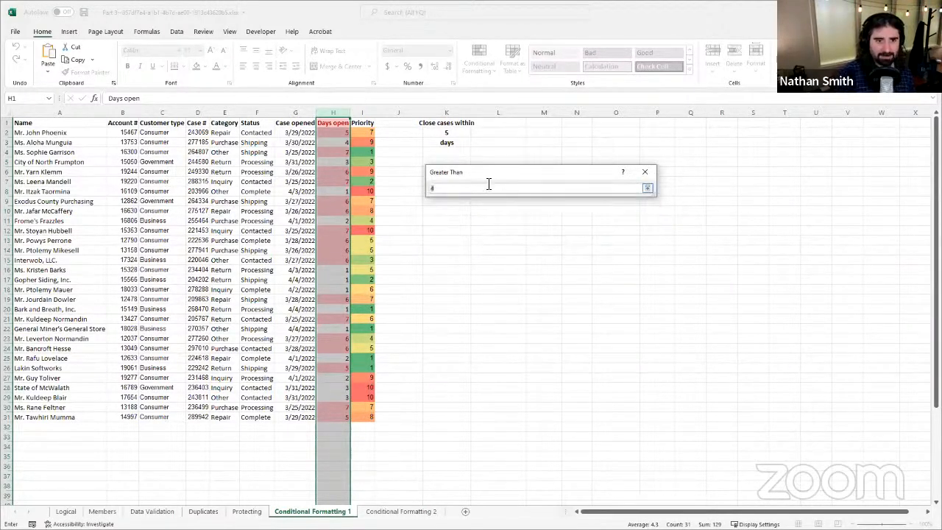
pyautogui.click(448, 132)
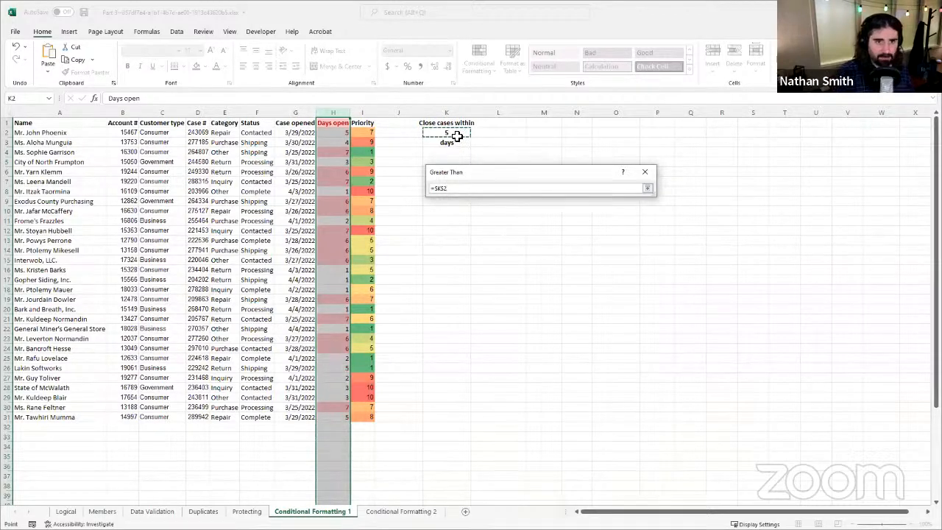
pyautogui.click(651, 193)
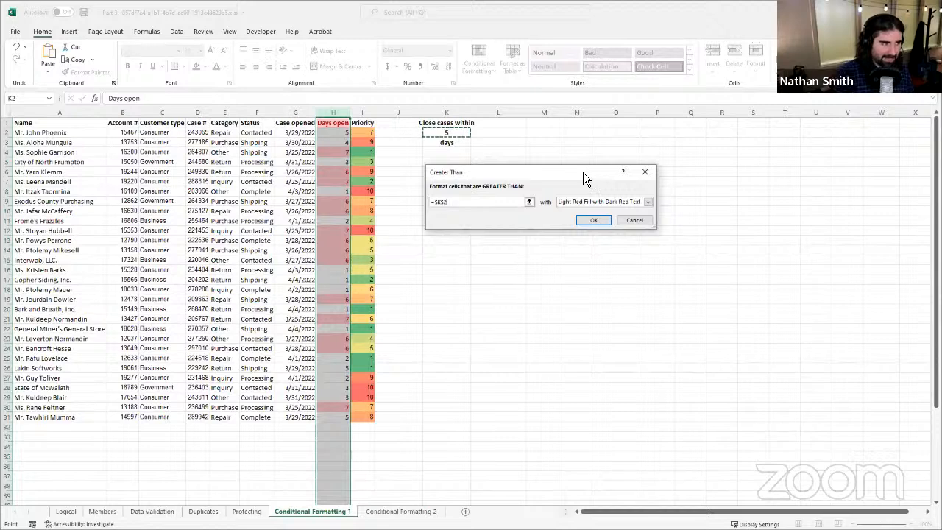
pyautogui.click(606, 221)
pyautogui.click(325, 170)
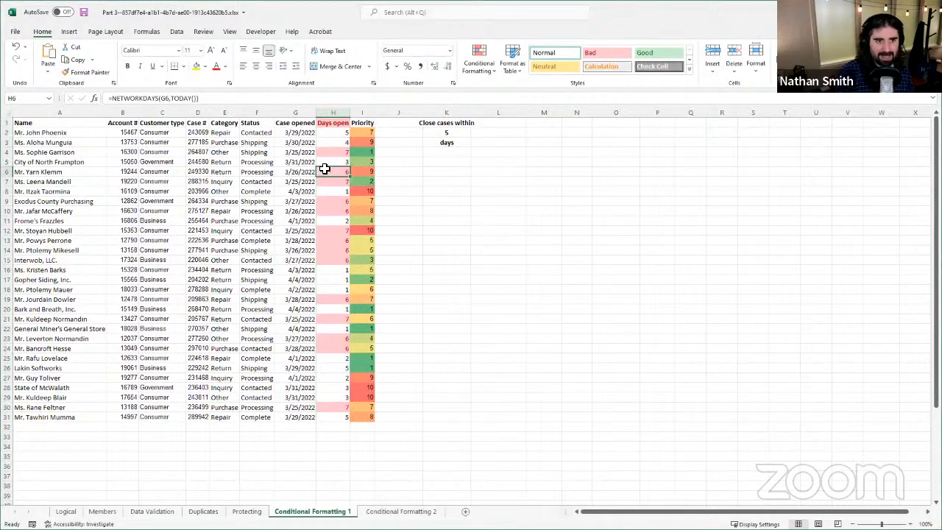
pyautogui.click(335, 123)
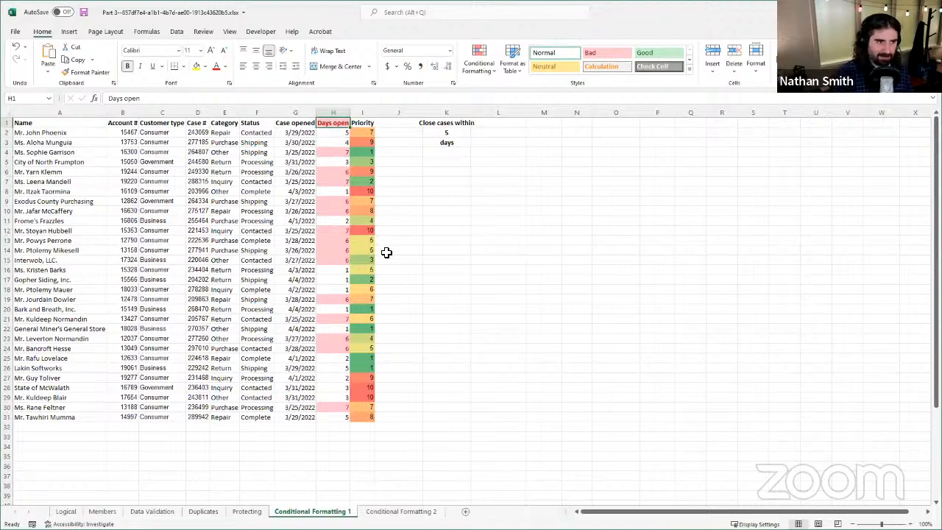
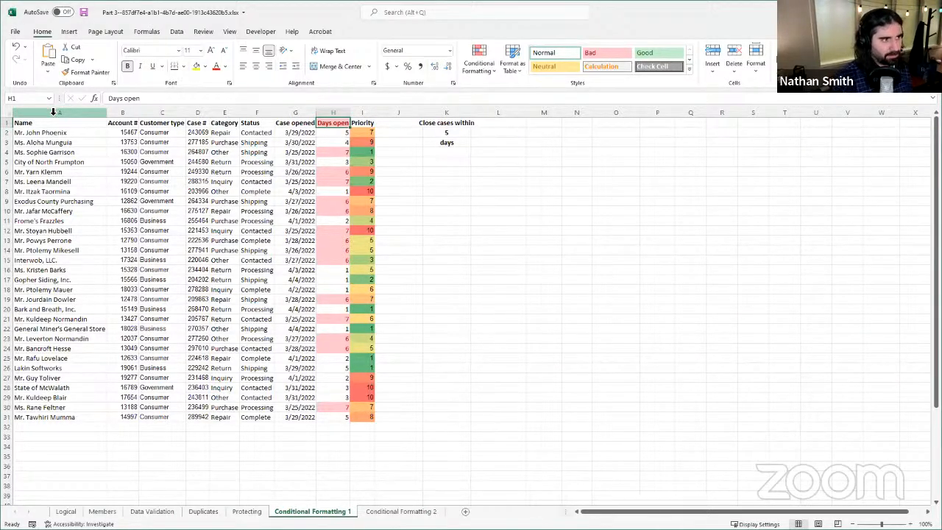
# Step: For columns A through H, start a new conditional formatting rule that uses a formula to determine which cells to format
pyautogui.click(49, 112)
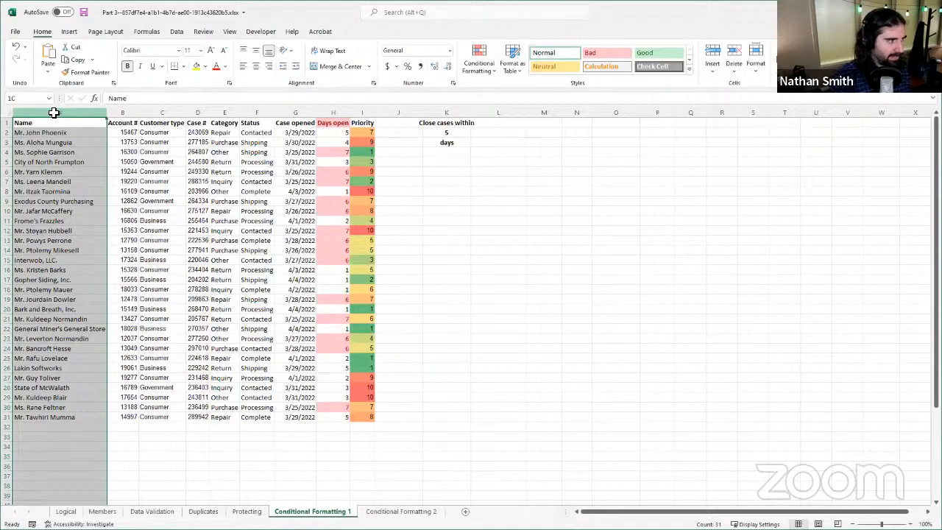
pyautogui.moveTo(114, 113); pyautogui.dragTo(337, 101)
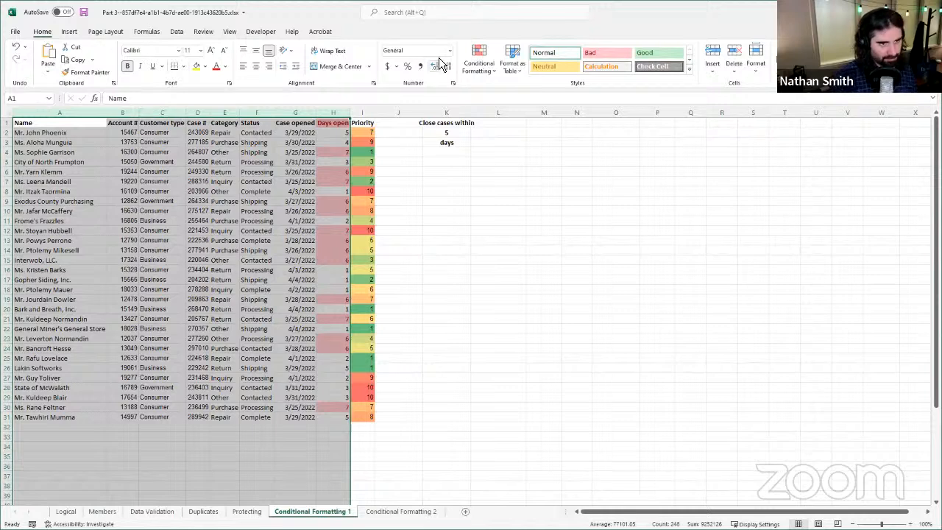
pyautogui.click(487, 74)
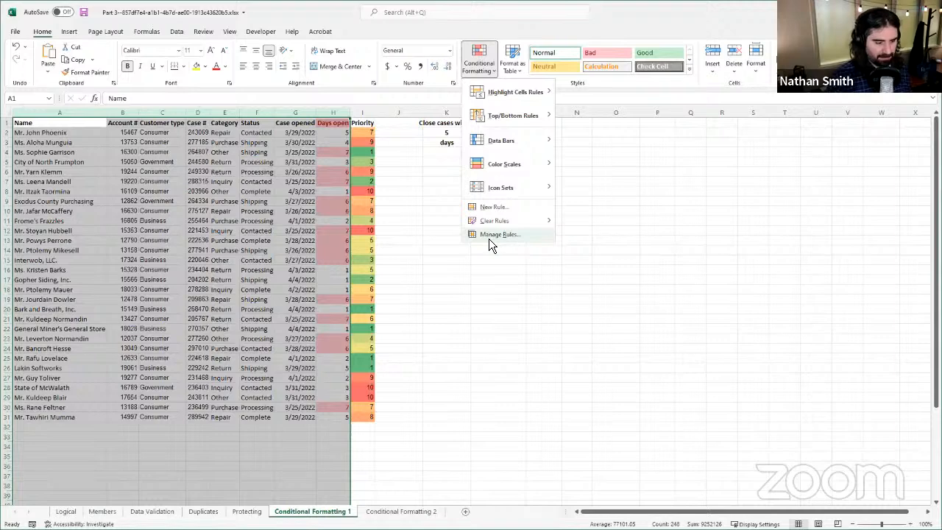
pyautogui.click(493, 236)
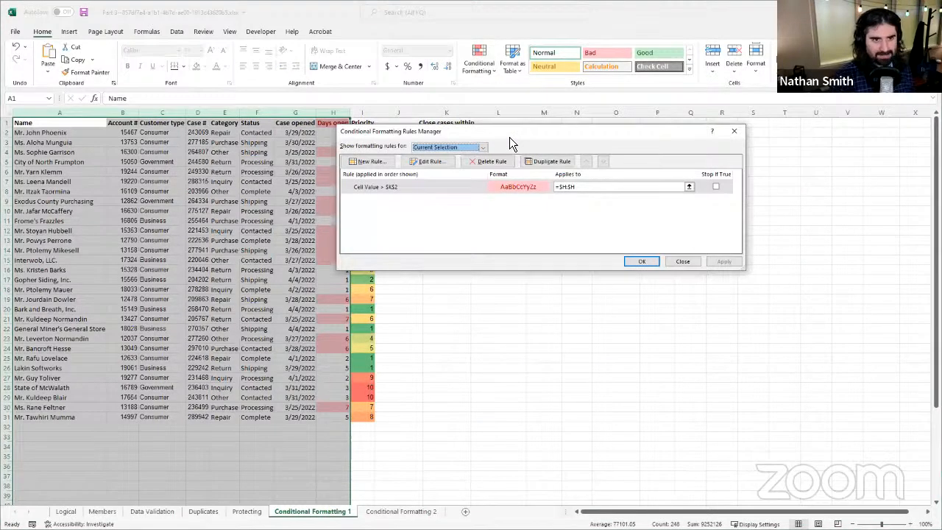
pyautogui.moveTo(509, 137); pyautogui.dragTo(443, 175)
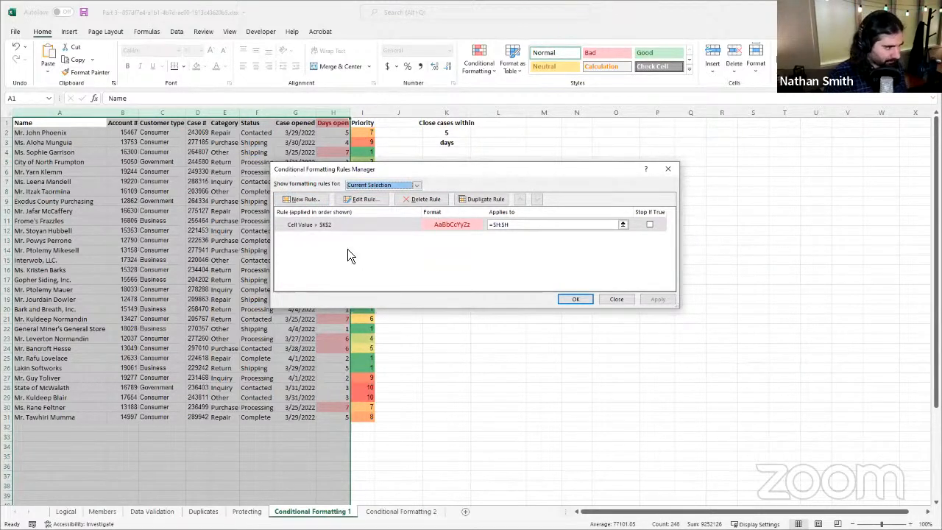
pyautogui.click(306, 204)
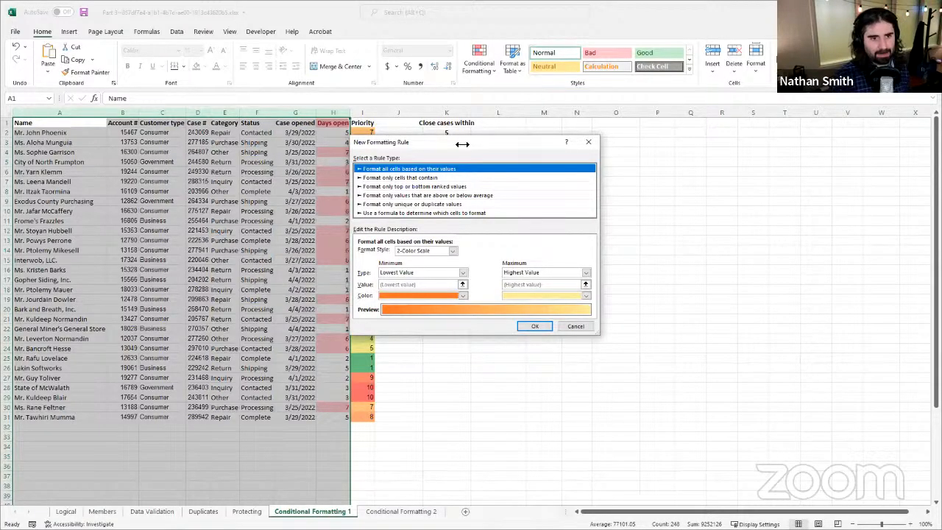
pyautogui.moveTo(463, 144); pyautogui.dragTo(502, 139)
pyautogui.click(432, 206)
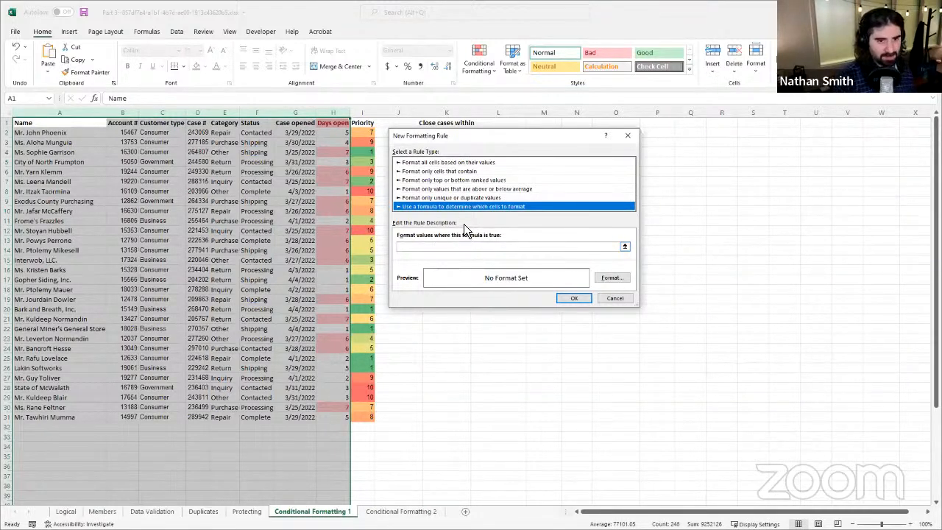
# Step: Enter =IF($C1="Consumer",TRUE,FALSE) as the new rule's formula
pyautogui.click(455, 251)
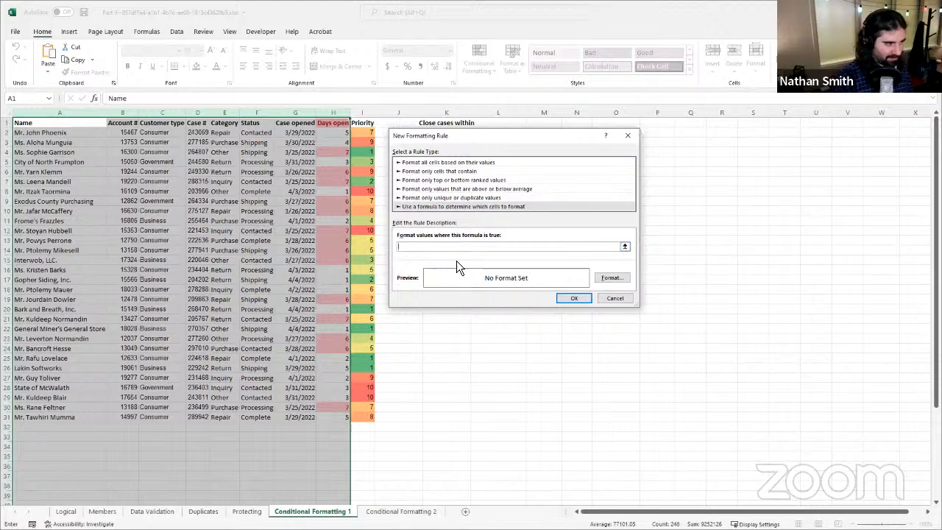
pyautogui.write('=')
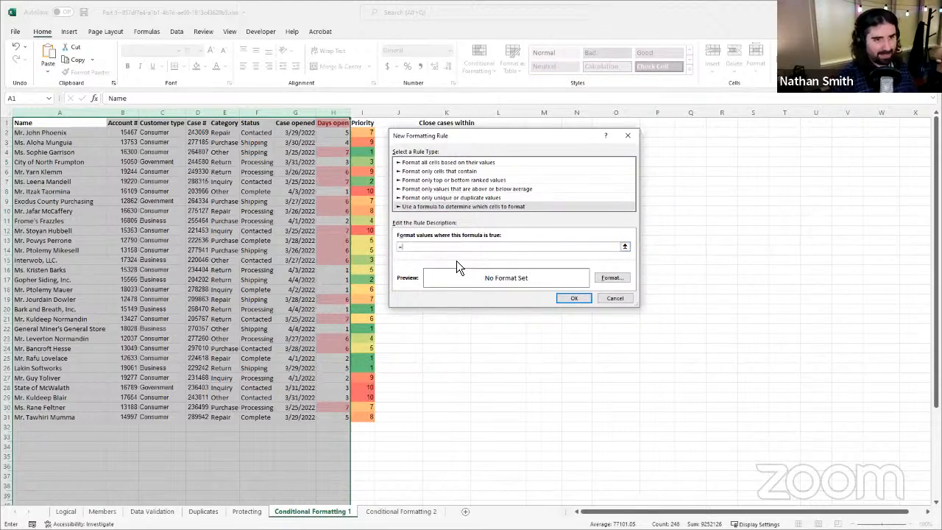
pyautogui.write('if(')
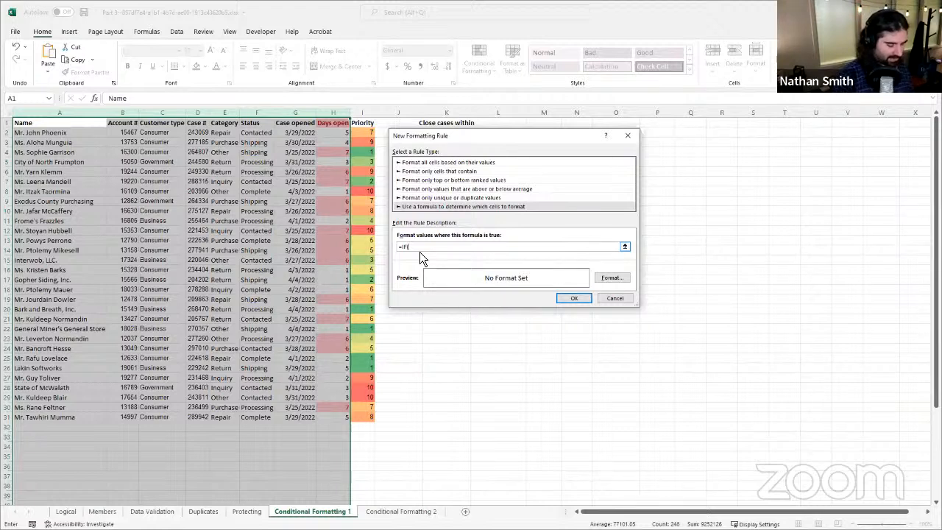
pyautogui.write('$')
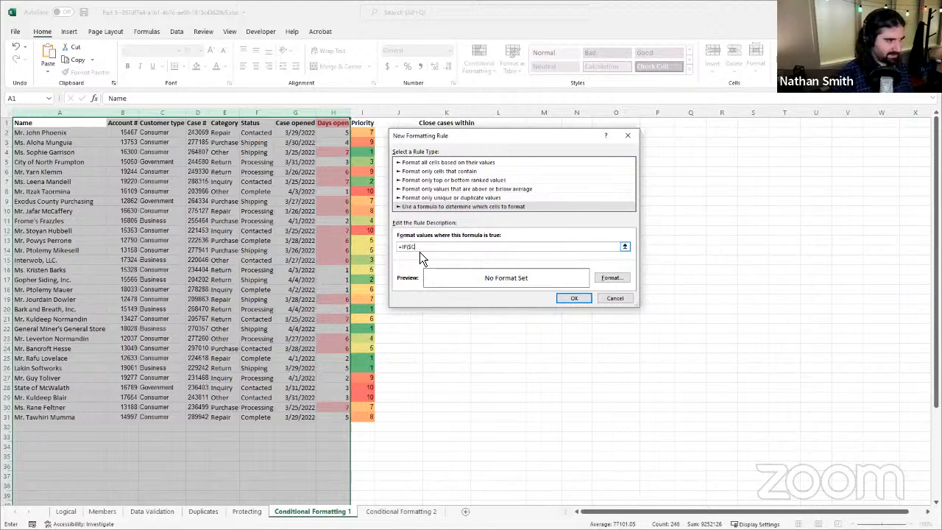
pyautogui.write('C1="Consumer')
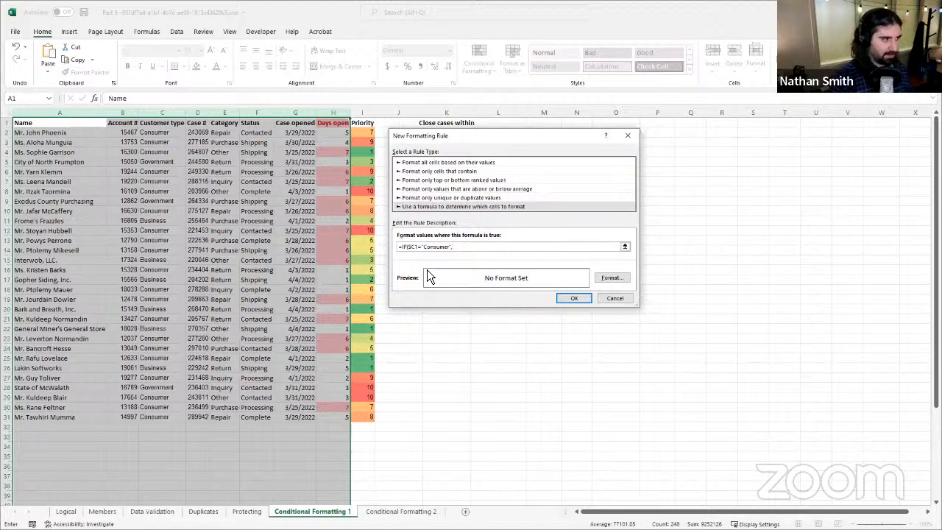
pyautogui.write(',TR')
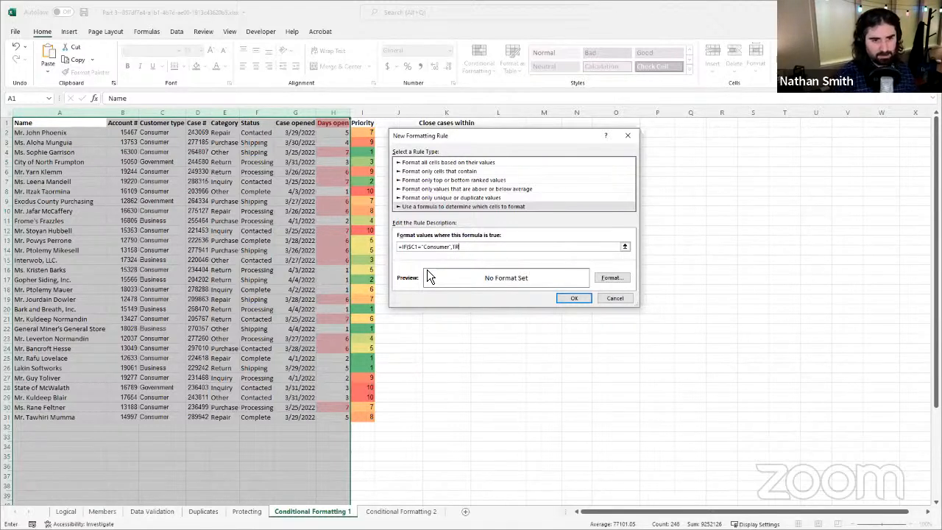
pyautogui.write('UE')
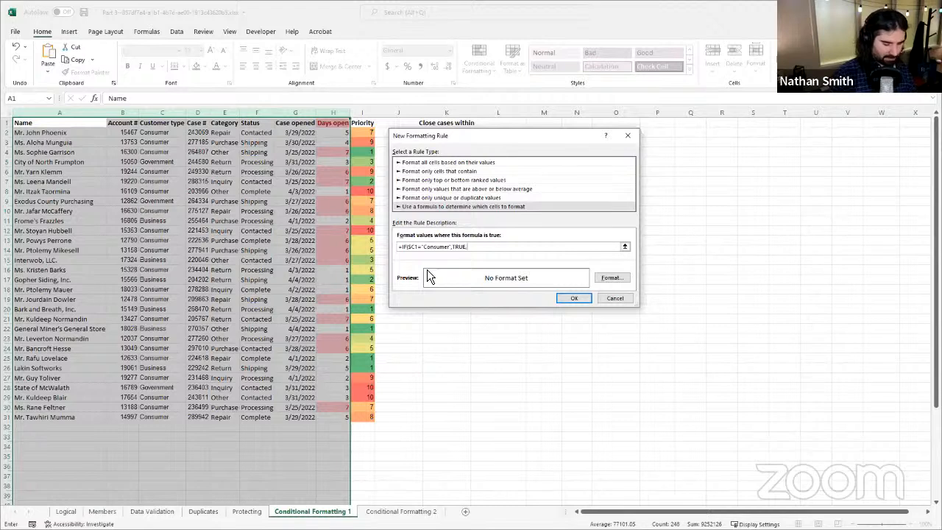
pyautogui.write(',')
pyautogui.write('FA')
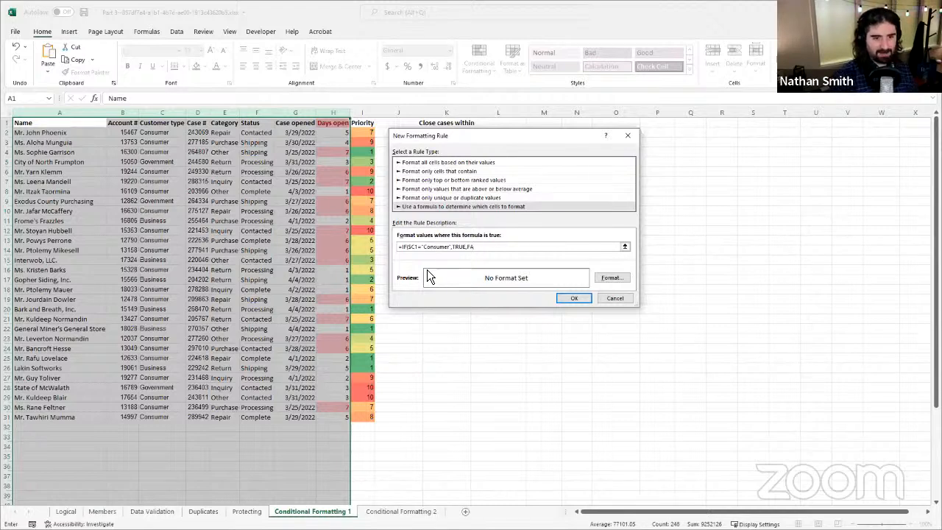
pyautogui.write('LSE')
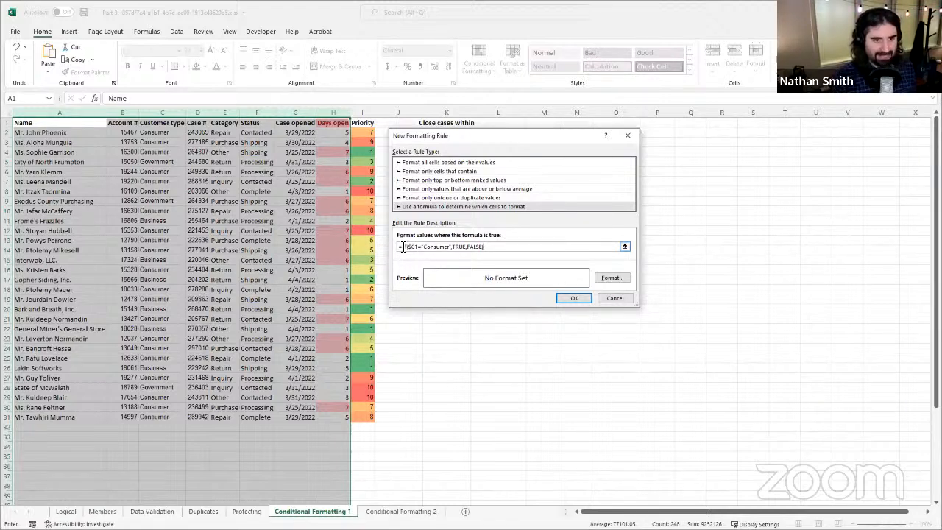
pyautogui.click(403, 247)
pyautogui.write('IF(')
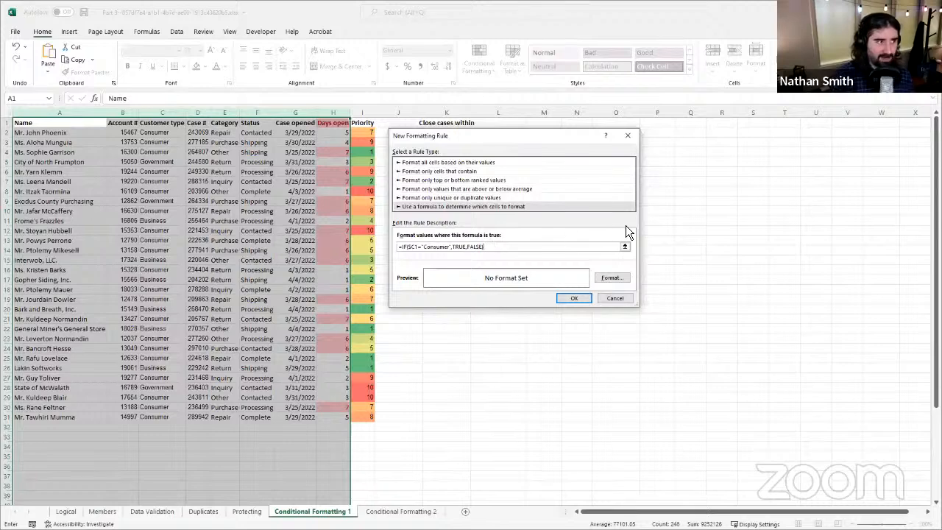
pyautogui.click(611, 281)
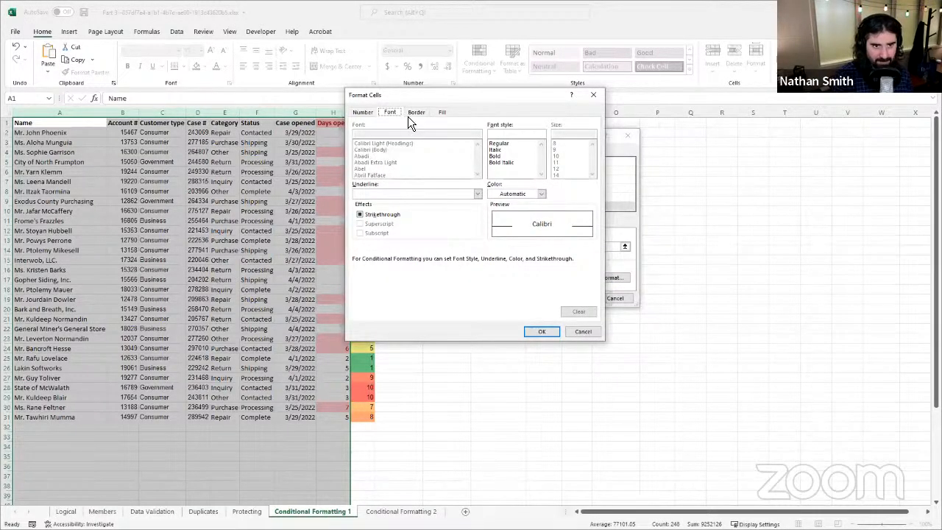
pyautogui.click(443, 112)
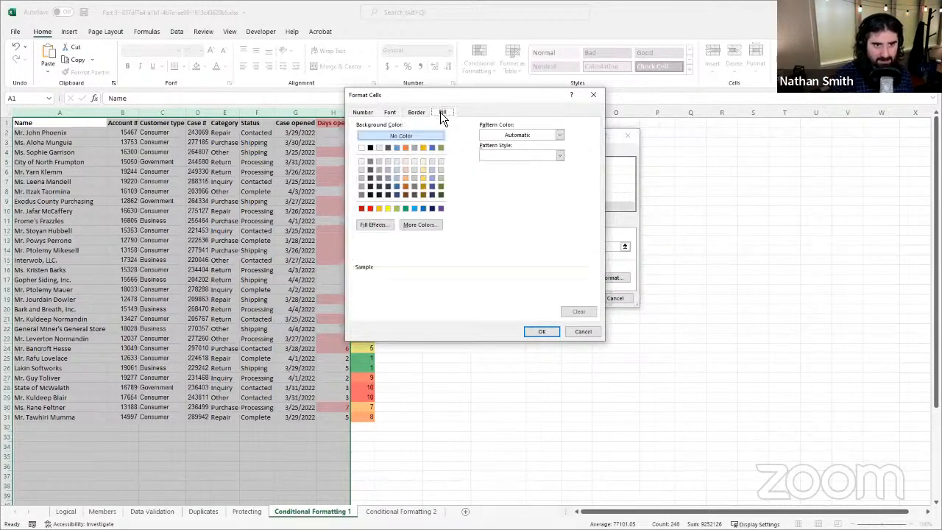
pyautogui.click(398, 164)
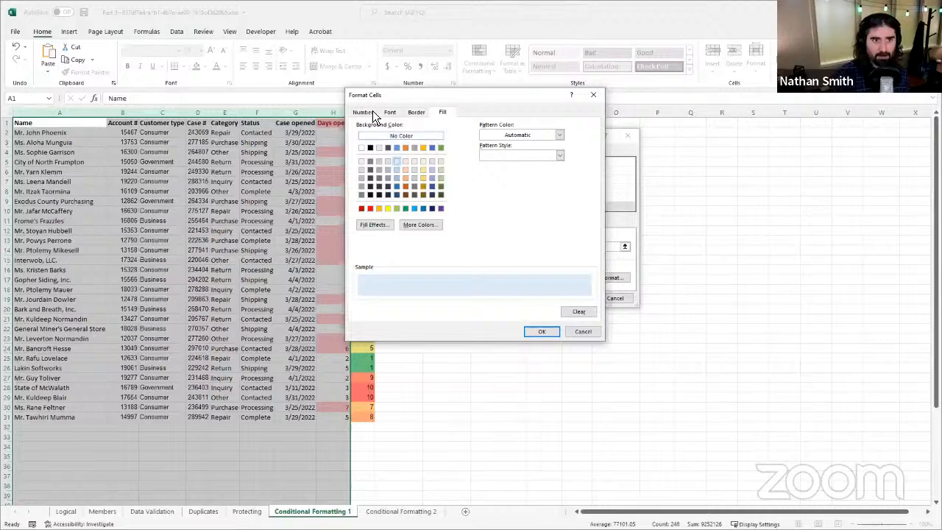
pyautogui.click(584, 332)
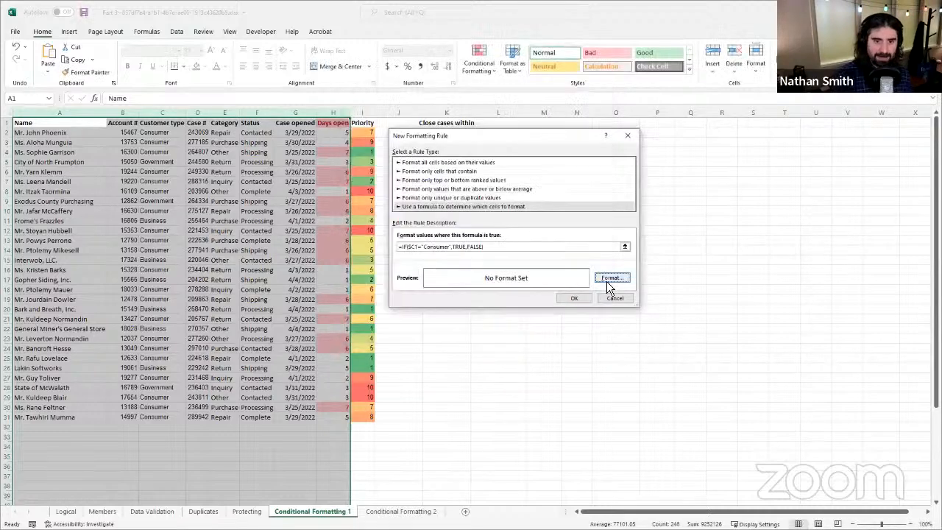
# Step: Give the Consumer rule the lightest blue fill and apply it to columns A through H
pyautogui.click(608, 278)
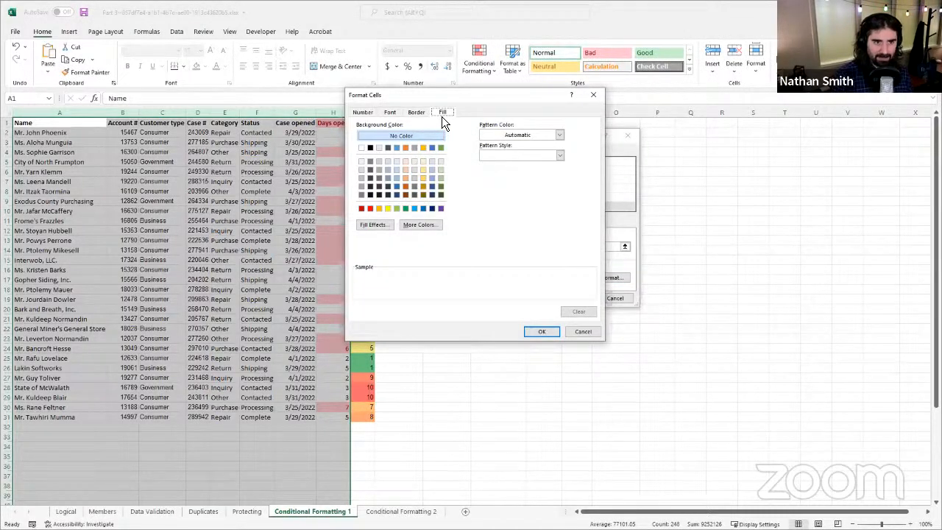
pyautogui.click(399, 163)
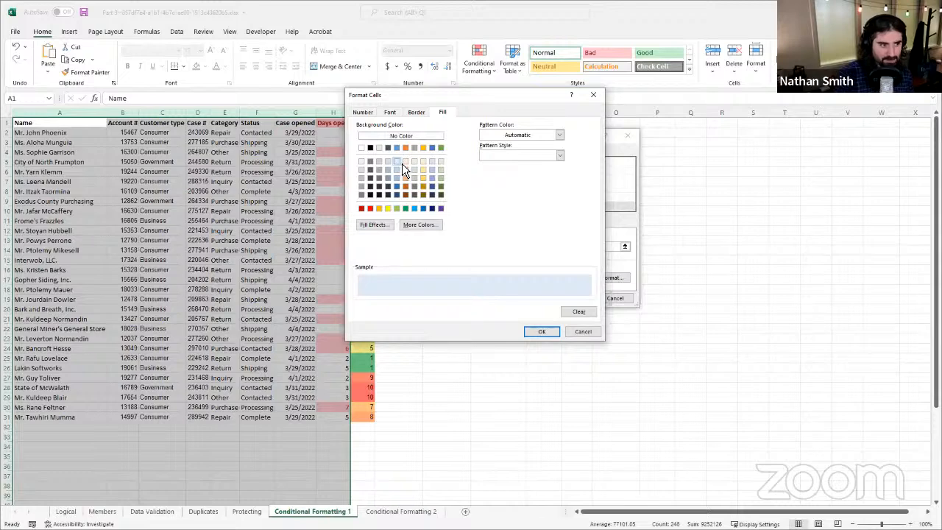
pyautogui.click(545, 332)
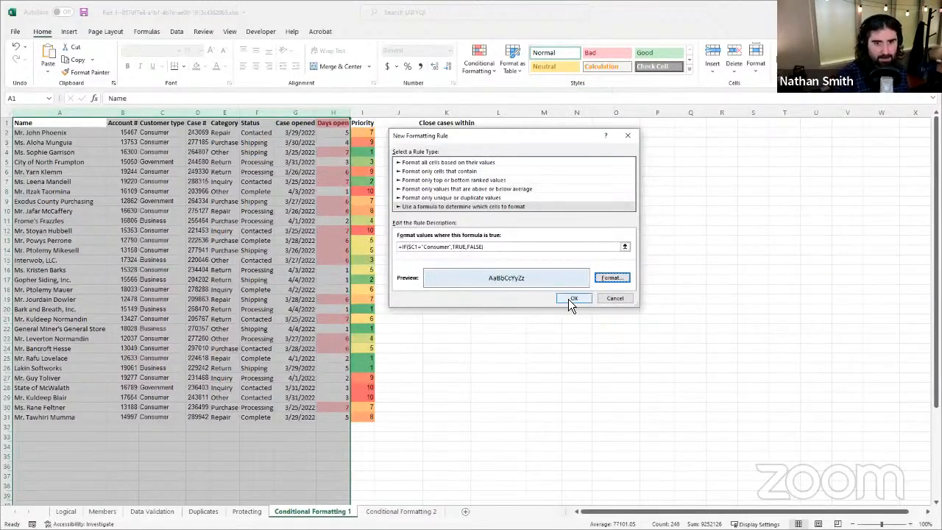
pyautogui.click(568, 298)
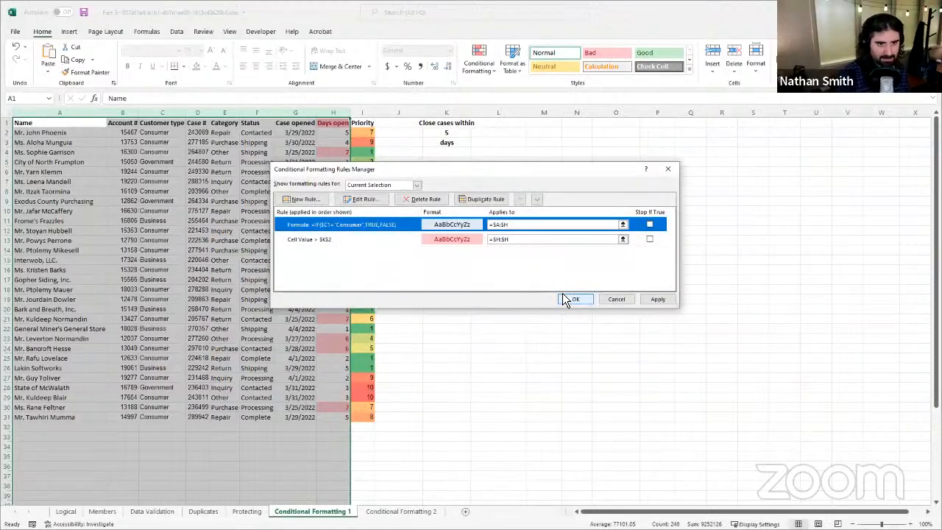
pyautogui.click(657, 300)
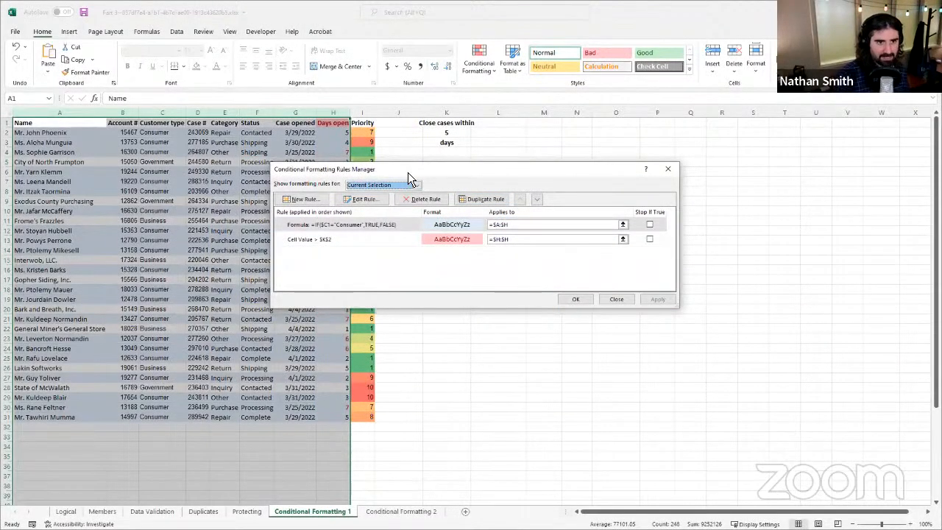
pyautogui.moveTo(431, 169); pyautogui.dragTo(564, 187)
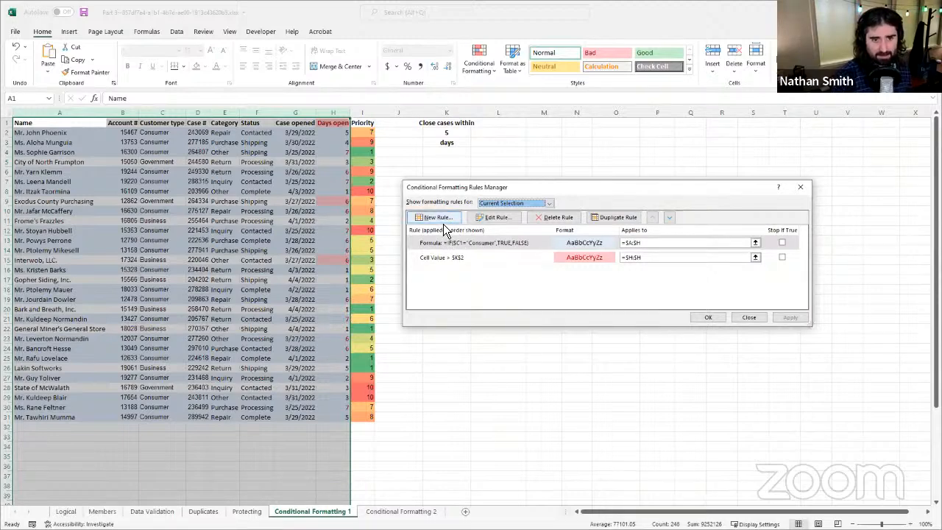
# Step: Start another conditional formatting rule for columns A through H that uses a formula to determine which cells to format
pyautogui.click(442, 219)
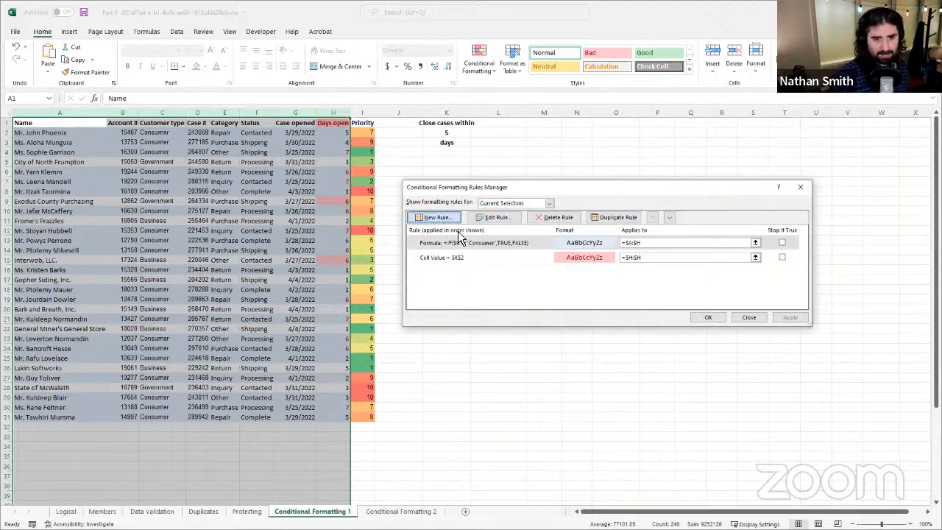
pyautogui.click(515, 231)
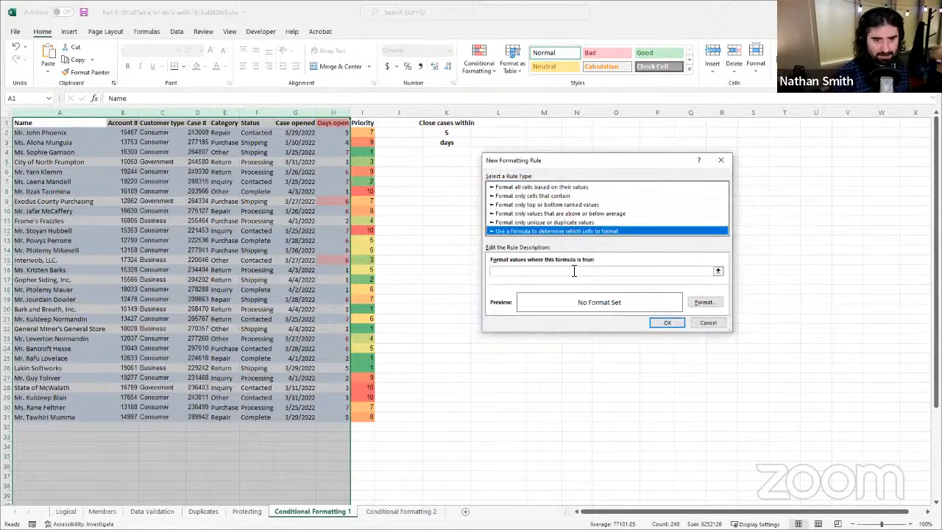
pyautogui.click(571, 272)
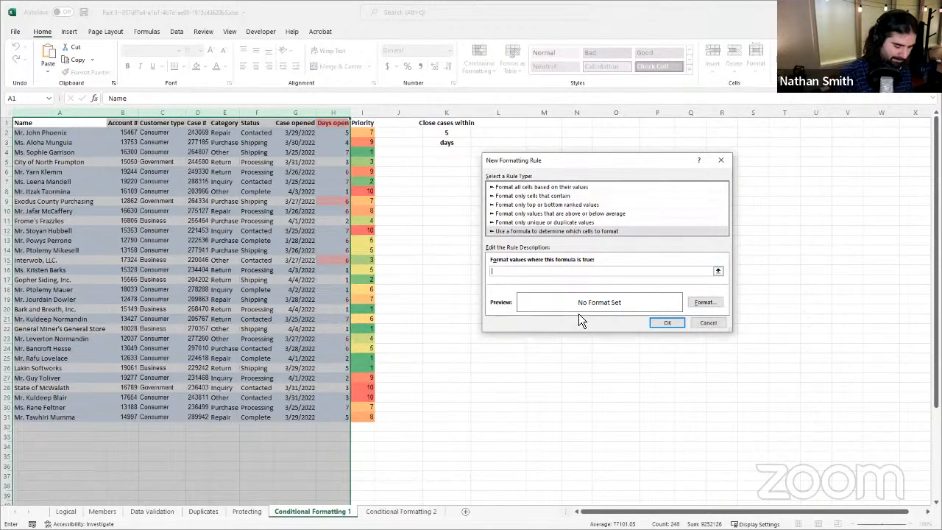
# Step: Enter =IF($C1="Government",TRUE,FALSE) as the new rule's formula
pyautogui.write('=')
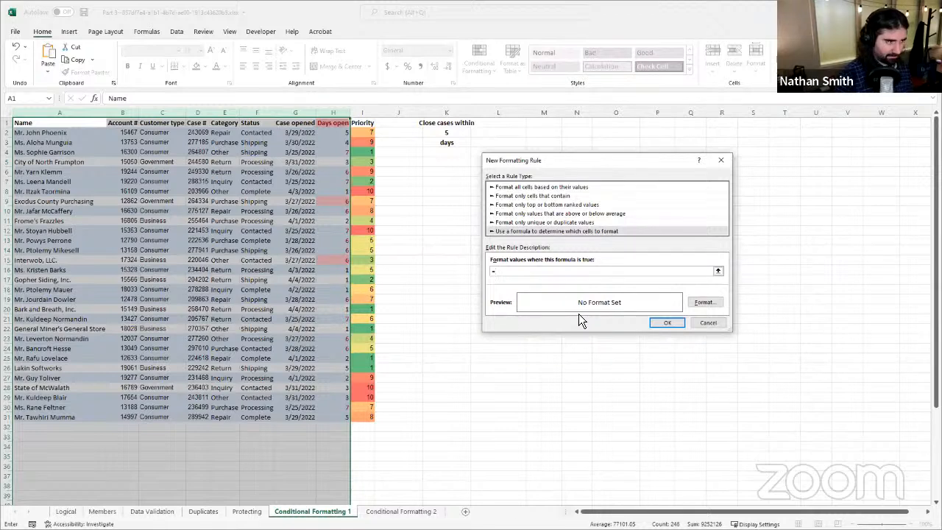
pyautogui.write('IF')
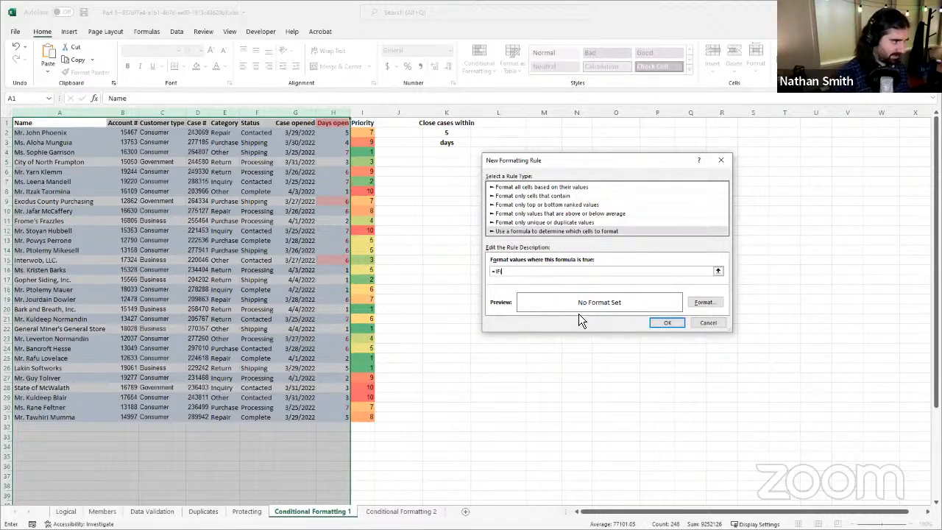
pyautogui.write('(S')
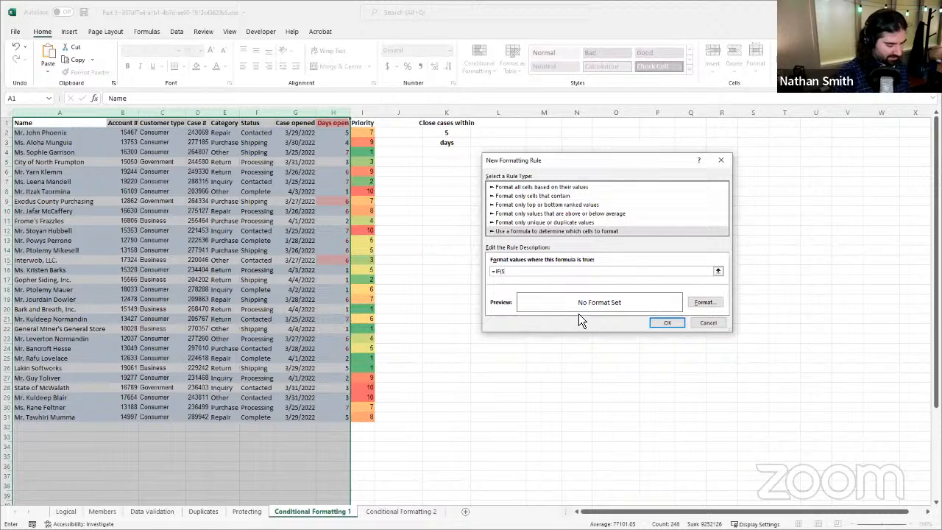
pyautogui.write('C1')
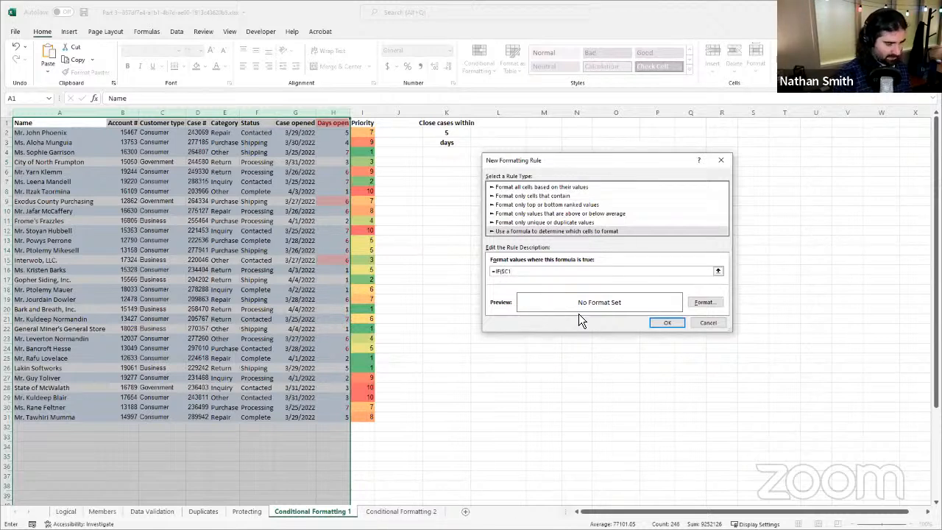
pyautogui.write('=')
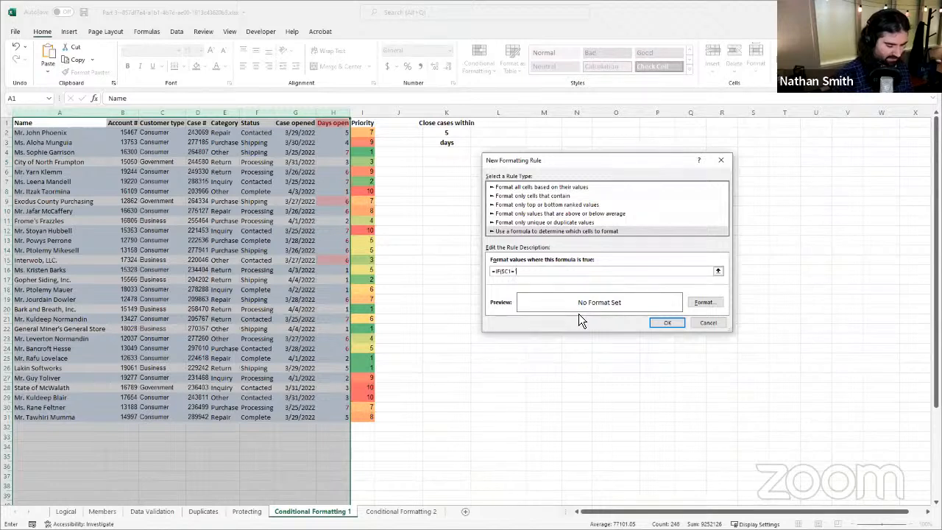
pyautogui.write('"')
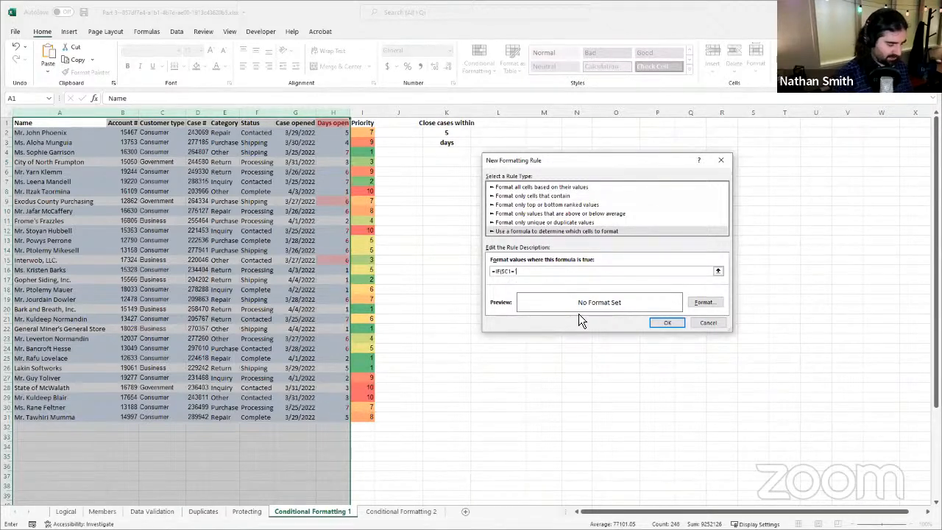
pyautogui.write('Government')
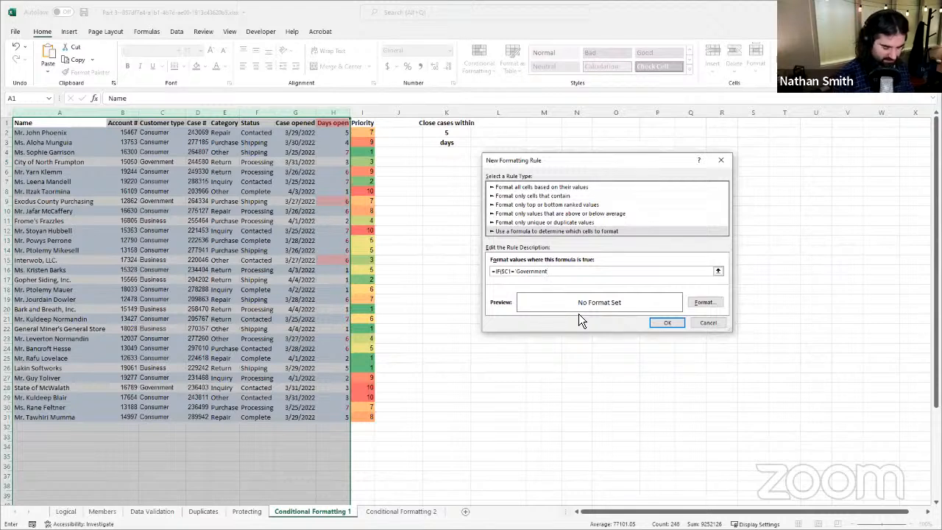
pyautogui.write('",$A$2')
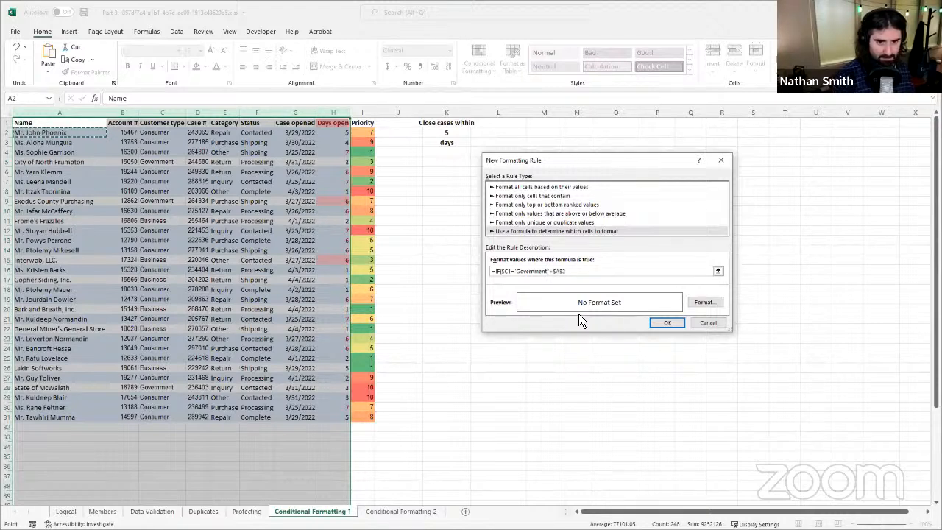
pyautogui.press('BackSpace')
pyautogui.press('BackSpace')
pyautogui.press('BackSpace')
pyautogui.press('BackSpace')
pyautogui.press('BackSpace')
pyautogui.press('BackSpace')
pyautogui.press('BackSpace')
pyautogui.press('BackSpace')
pyautogui.press('BackSpace')
pyautogui.press('BackSpace')
pyautogui.press('BackSpace')
pyautogui.press('BackSpace')
pyautogui.press('BackSpace')
pyautogui.press('BackSpace')
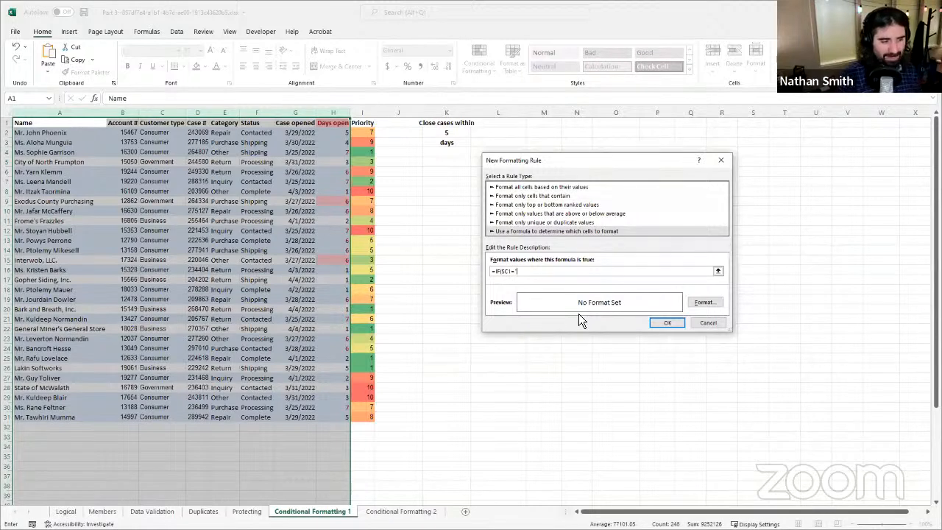
pyautogui.write('G')
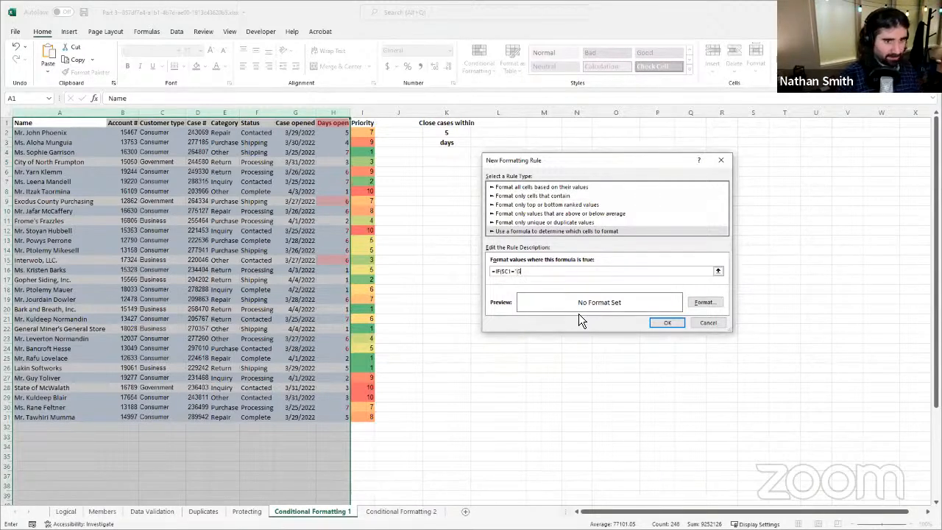
pyautogui.write('overnment')
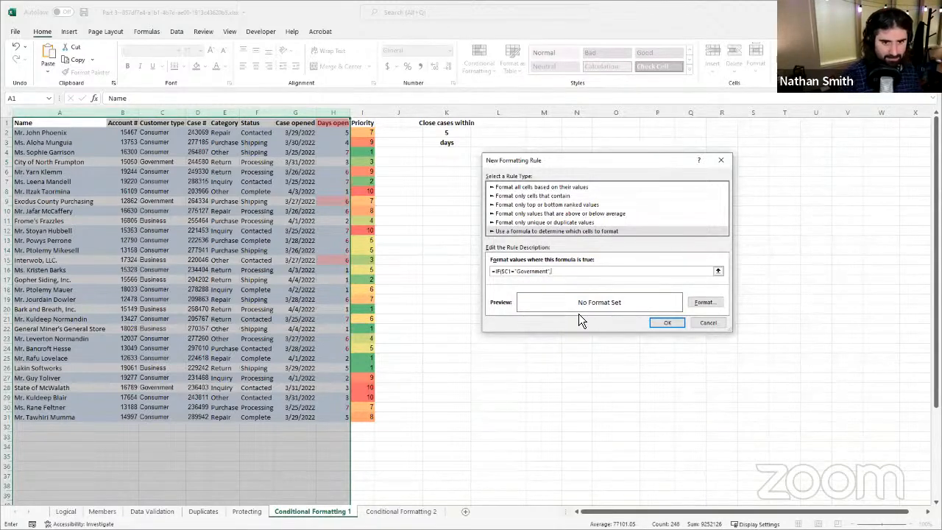
pyautogui.write(',TRUE,FALE')
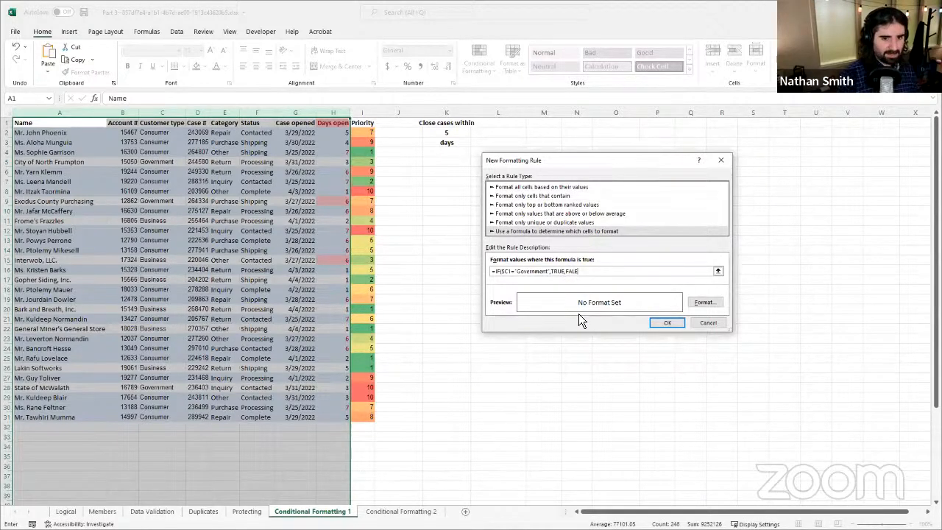
pyautogui.press('BackSpace')
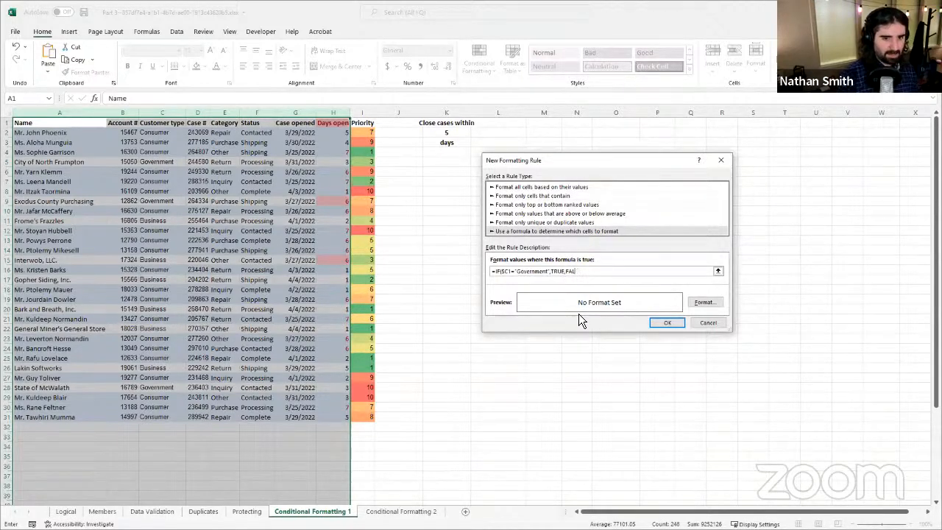
pyautogui.write('SE')
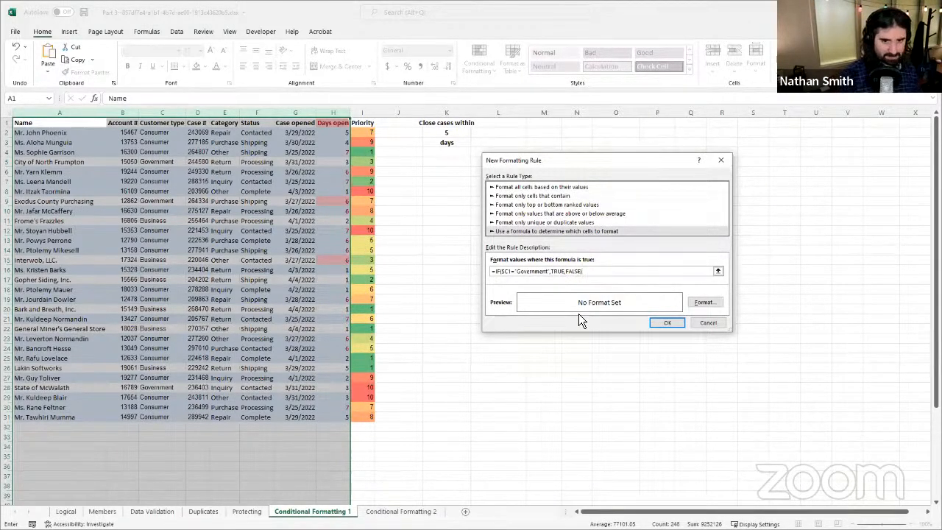
# Step: Give the Government rule a light green fill and apply it to columns A through H
pyautogui.click(704, 302)
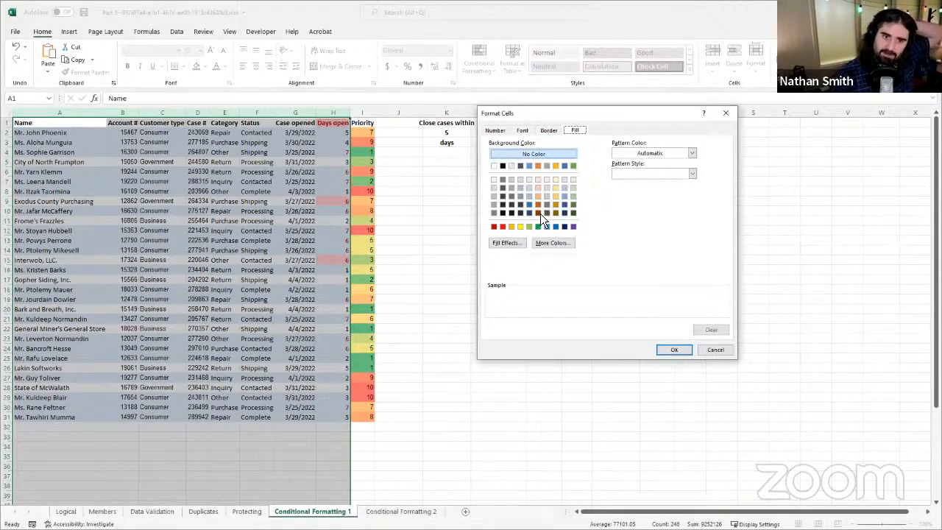
pyautogui.click(575, 187)
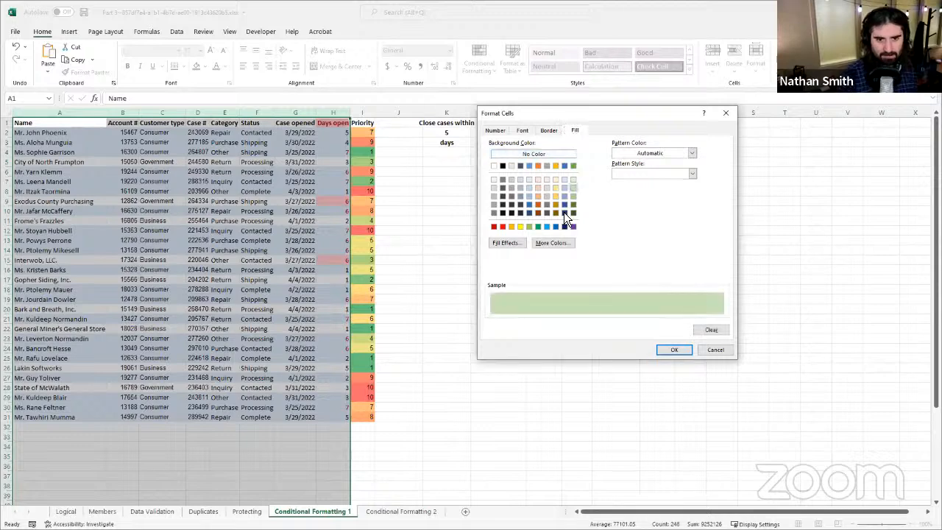
pyautogui.click(661, 351)
pyautogui.click(657, 323)
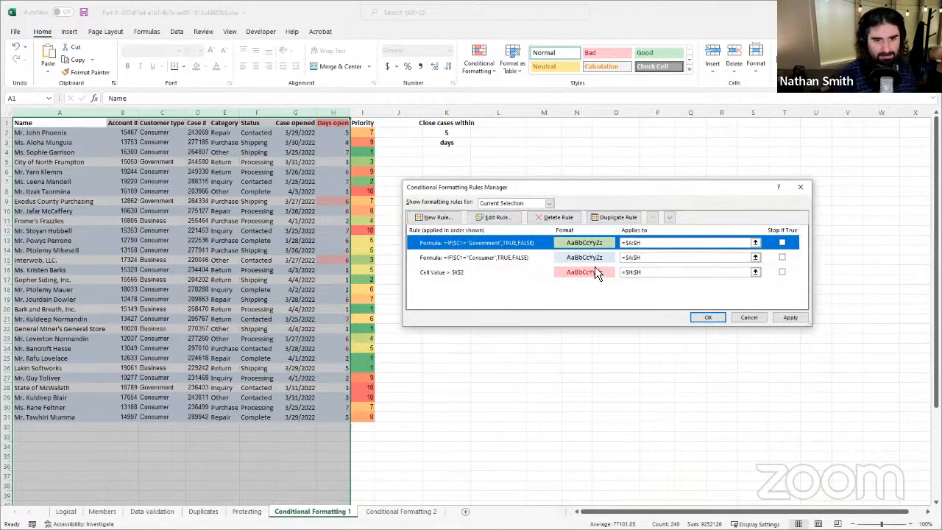
pyautogui.click(784, 319)
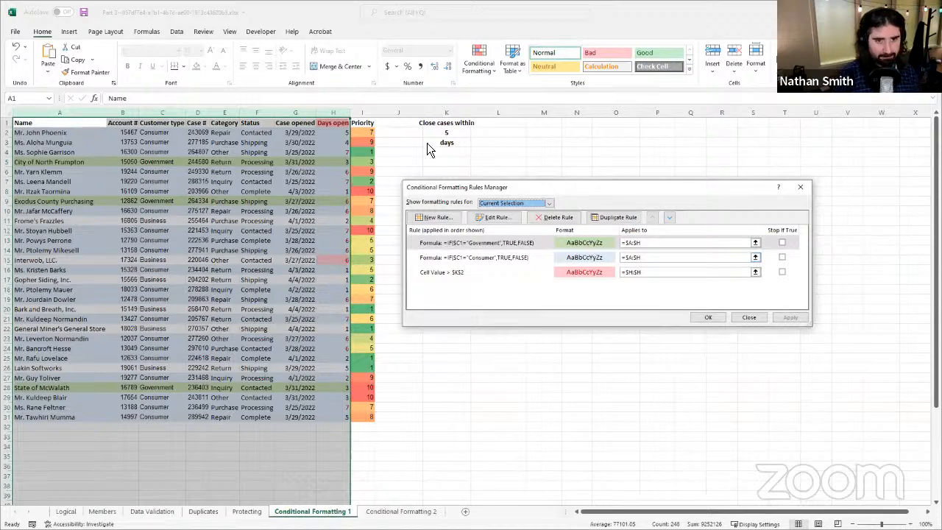
# Step: Copy the Government rule's whole formula from its rule editor and leave the rule as it is
pyautogui.click(490, 244)
pyautogui.click(497, 218)
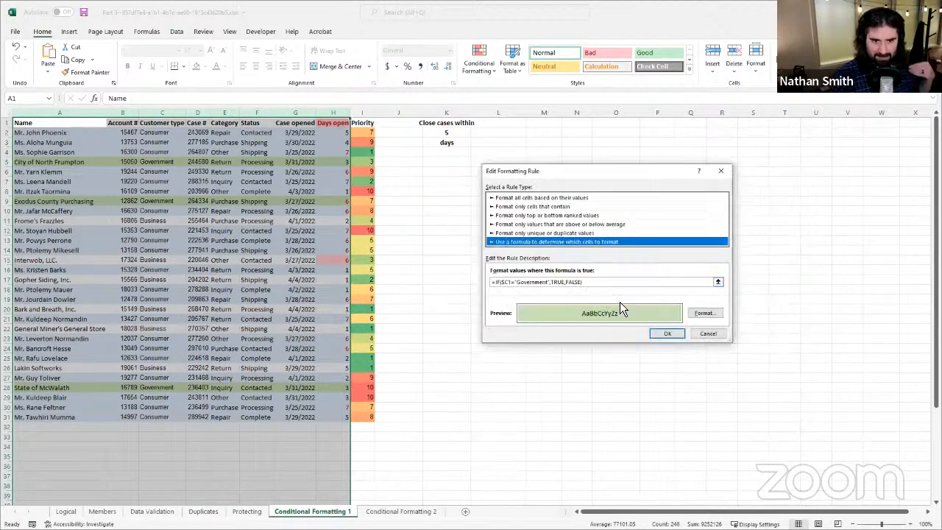
pyautogui.moveTo(606, 286); pyautogui.dragTo(494, 282)
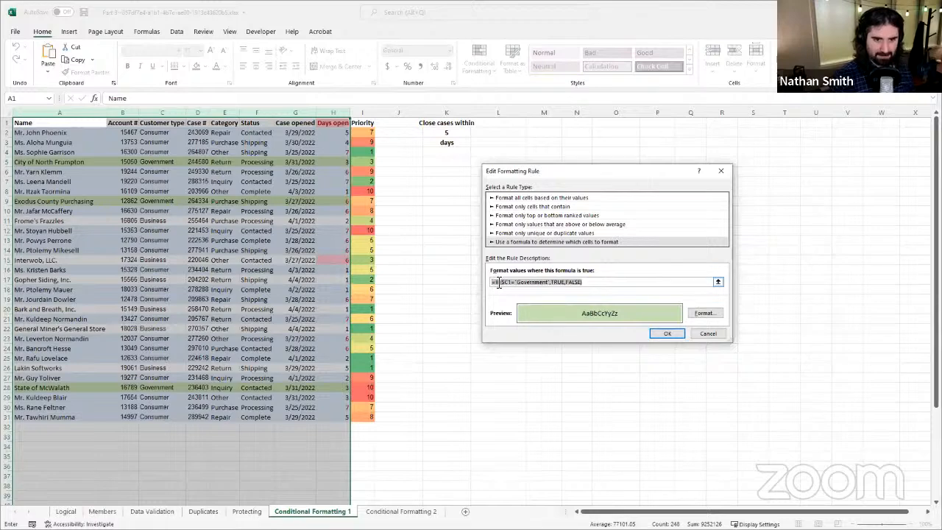
pyautogui.rightClick(499, 286)
pyautogui.click(490, 295)
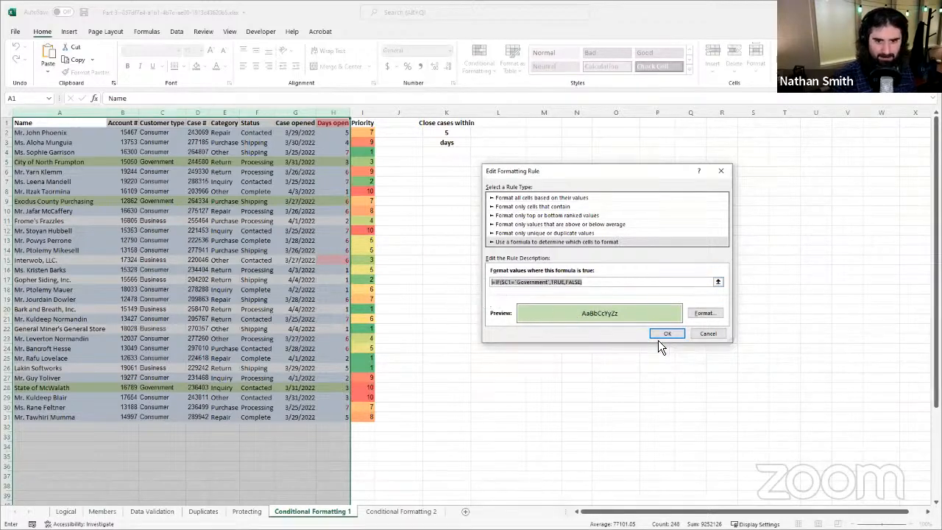
pyautogui.click(705, 337)
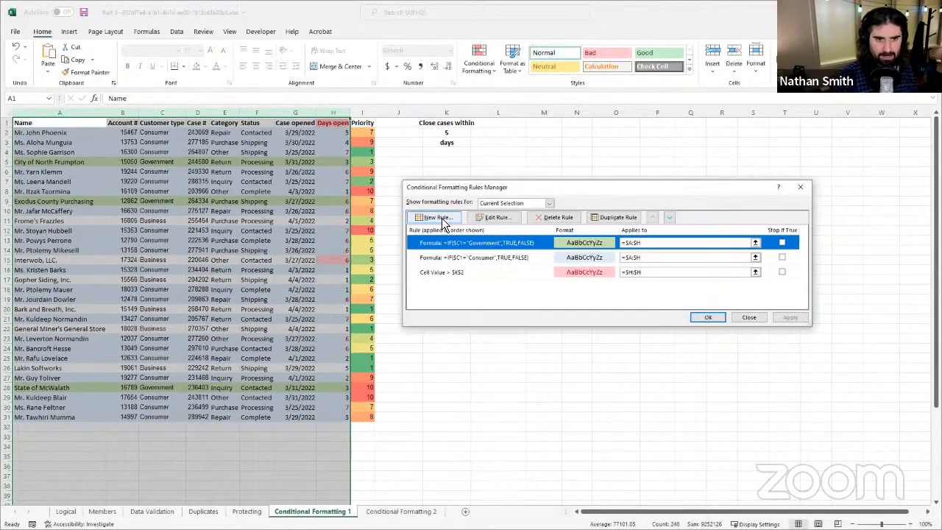
# Step: Create a third formula-based formatting rule and paste the copied Government formula into it
pyautogui.click(462, 220)
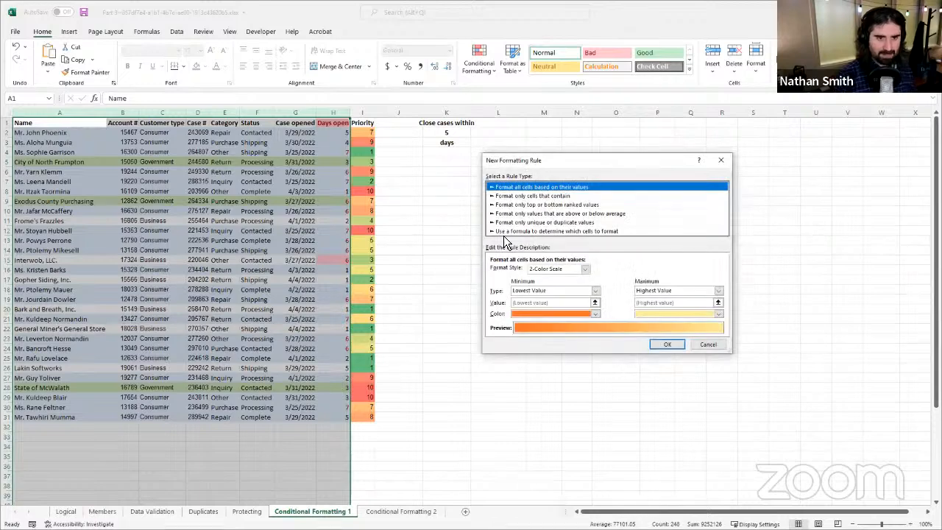
pyautogui.click(503, 232)
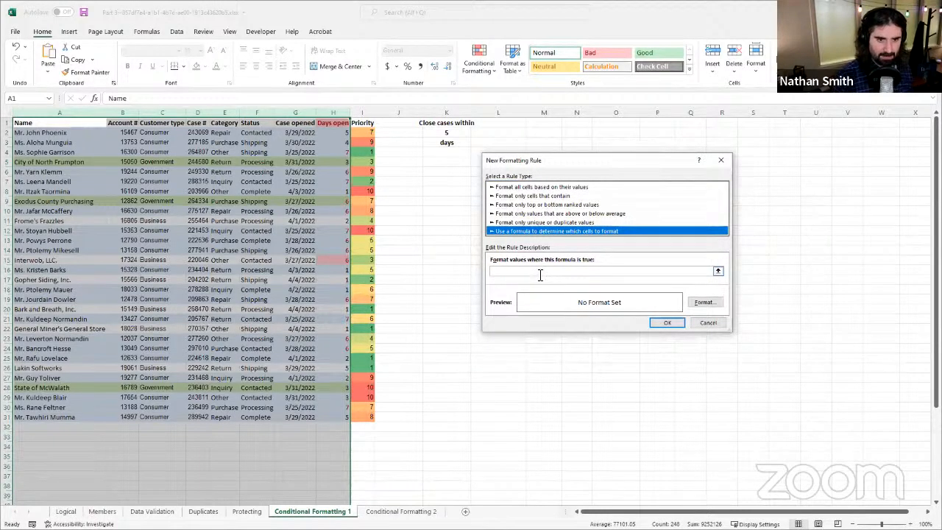
pyautogui.click(539, 273)
pyautogui.rightClick(527, 277)
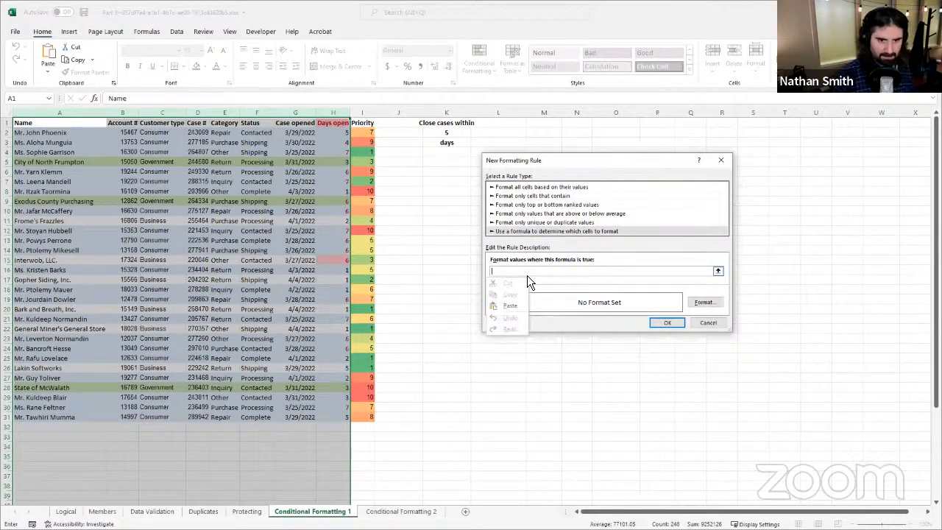
pyautogui.click(503, 307)
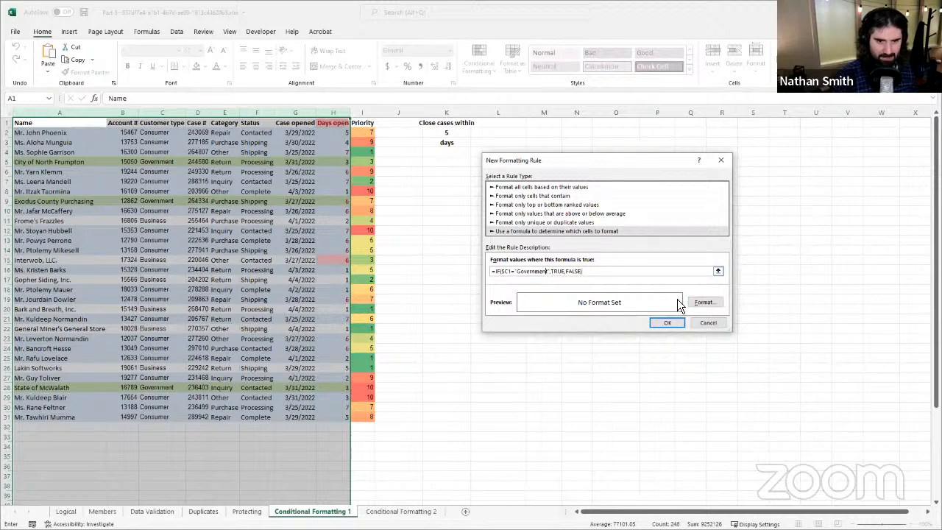
# Step: Replace Government with Business in the pasted formula so it reads =IF($C1="Business",TRUE,FALSE)
pyautogui.press('Right')
pyautogui.press('BackSpace')
pyautogui.press('BackSpace')
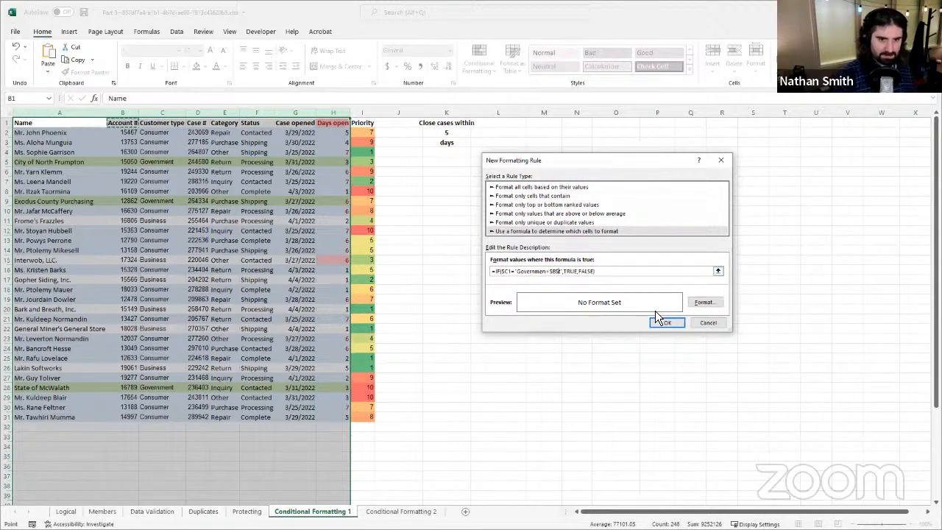
pyautogui.press('BackSpace')
pyautogui.press('BackSpace')
pyautogui.press('BackSpace')
pyautogui.press('BackSpace')
pyautogui.press('BackSpace')
pyautogui.press('BackSpace')
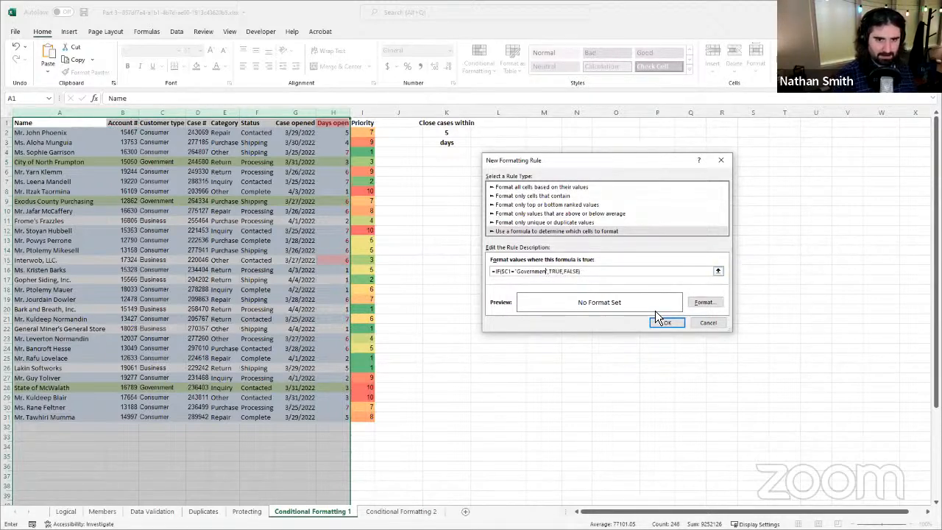
pyautogui.press('BackSpace')
pyautogui.press('BackSpace')
pyautogui.press('BackSpace')
pyautogui.press('BackSpace')
pyautogui.press('BackSpace')
pyautogui.press('BackSpace')
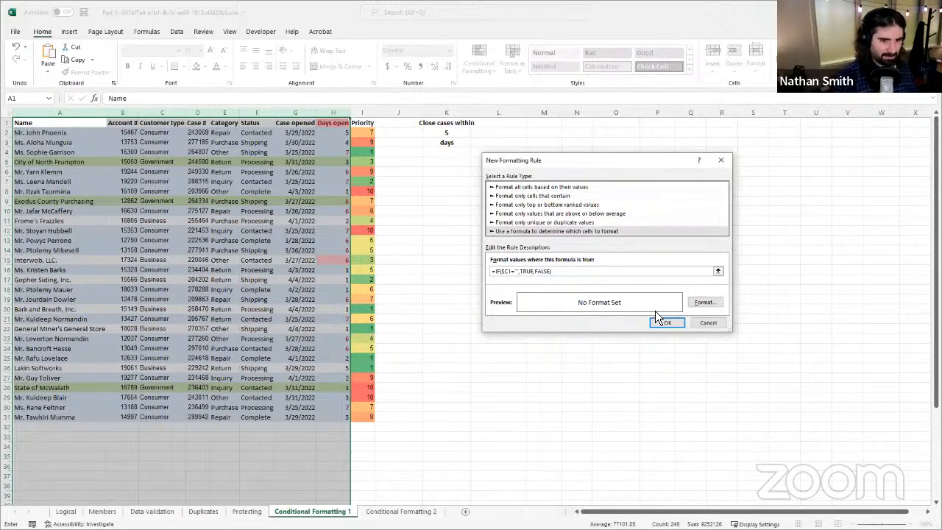
pyautogui.write('Busi')
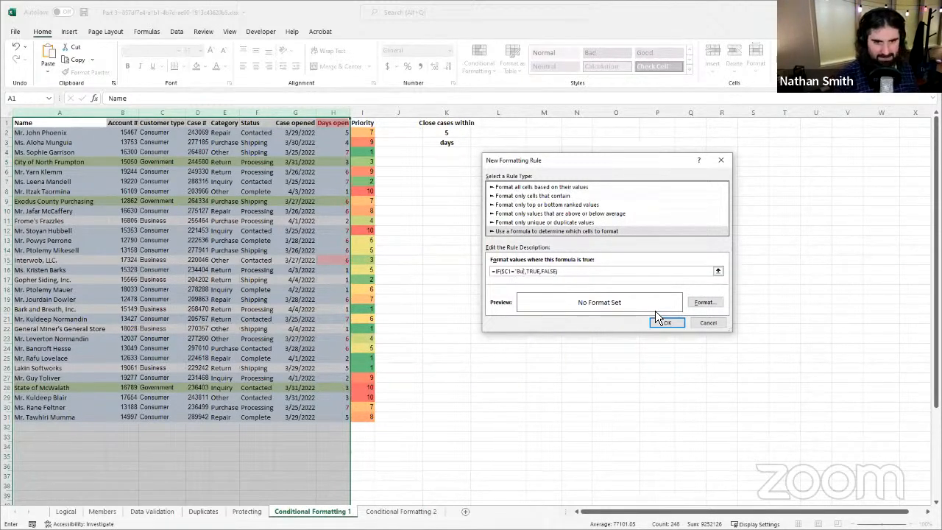
pyautogui.write('ness')
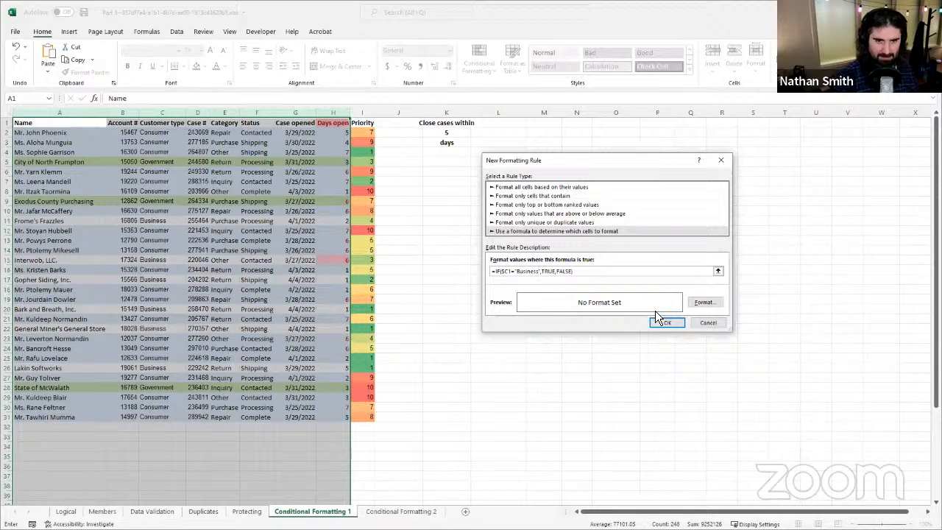
# Step: Give the Business rule a light gold fill and apply it to columns A through H
pyautogui.click(708, 308)
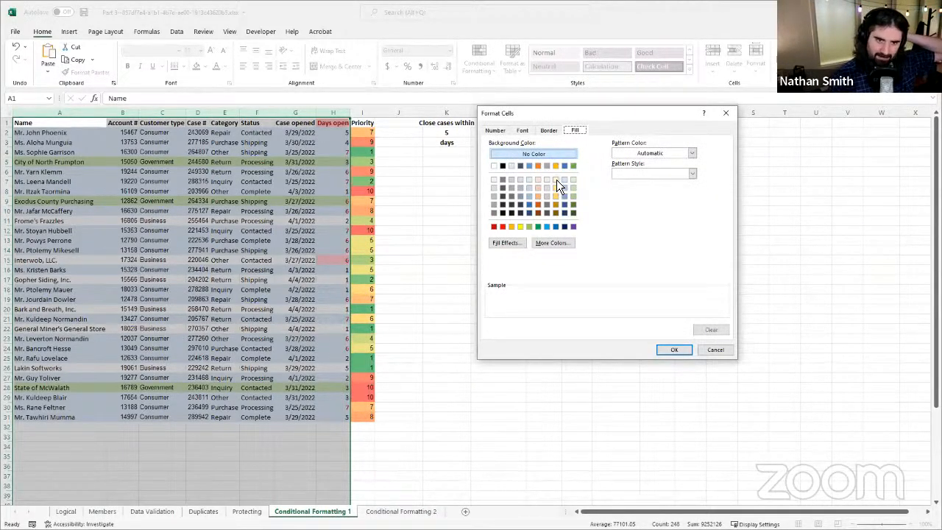
pyautogui.click(556, 181)
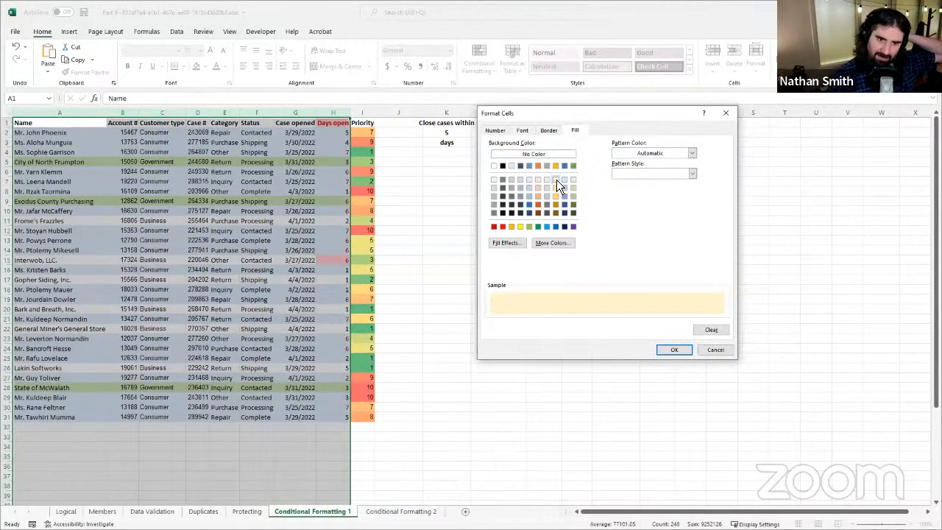
pyautogui.click(677, 352)
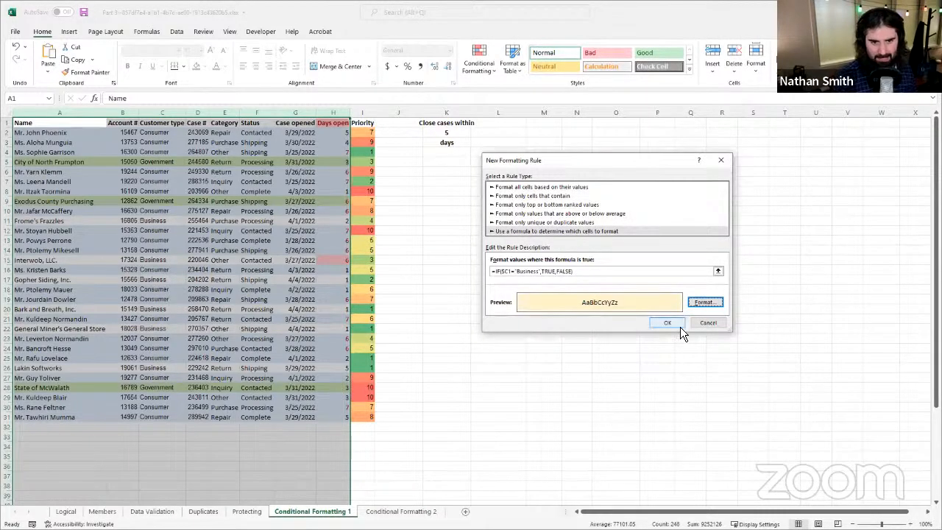
pyautogui.click(682, 326)
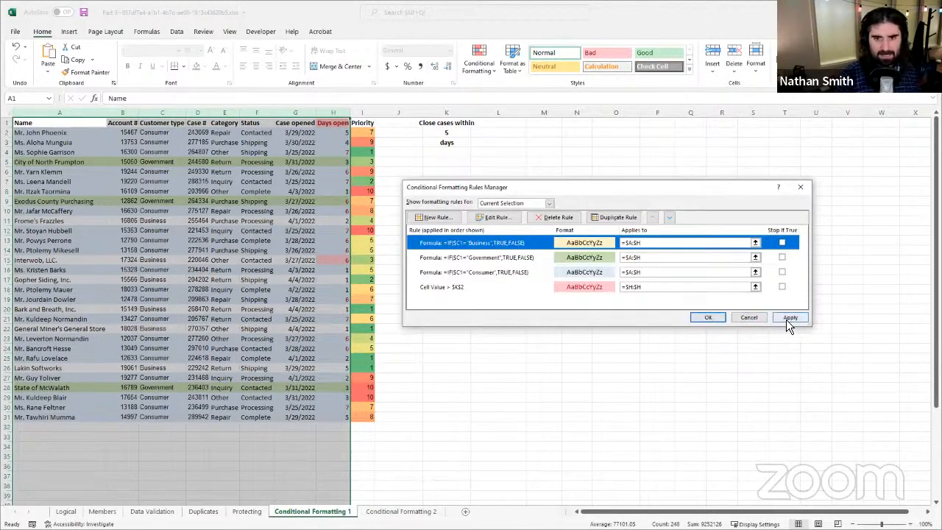
pyautogui.click(789, 318)
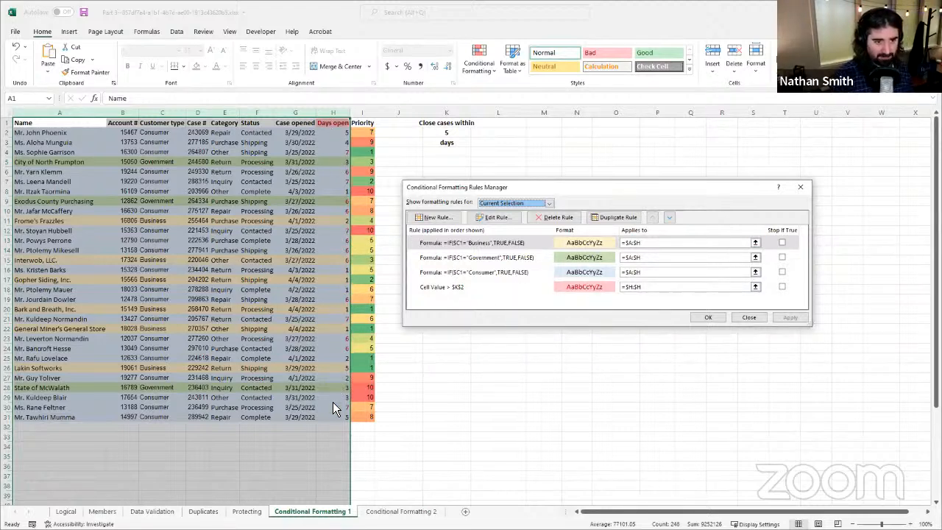
# Step: Move the Cell Value > $K$2 rule to the top of the rule order, apply it and close the rules manager
pyautogui.click(478, 287)
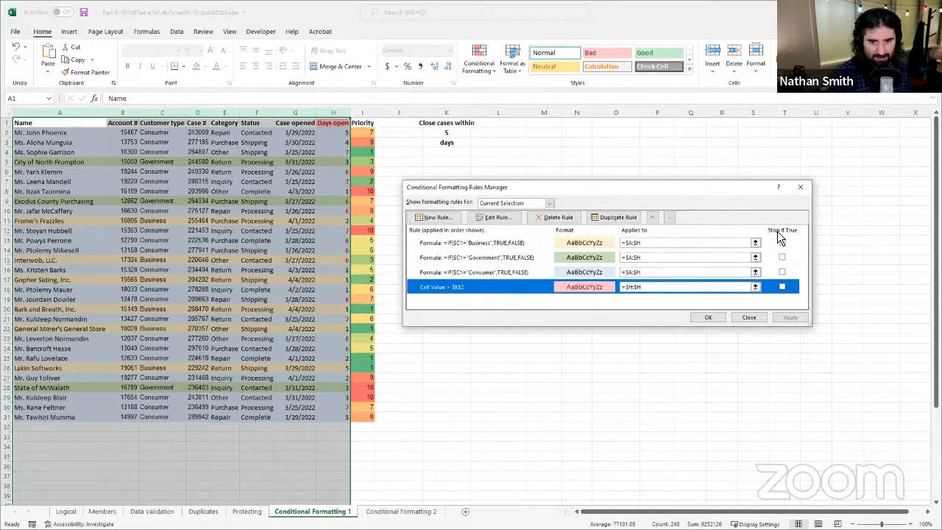
pyautogui.click(652, 218)
pyautogui.click(652, 218)
pyautogui.click(652, 218)
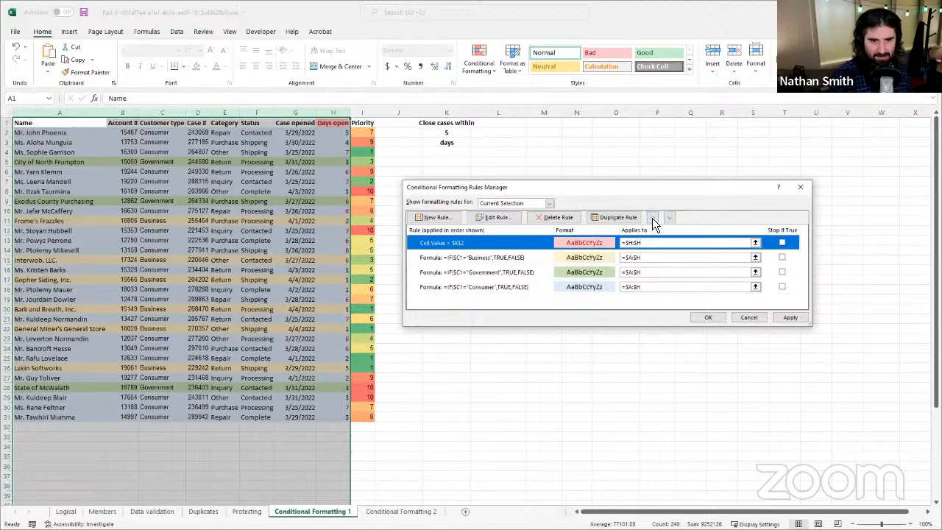
pyautogui.click(790, 318)
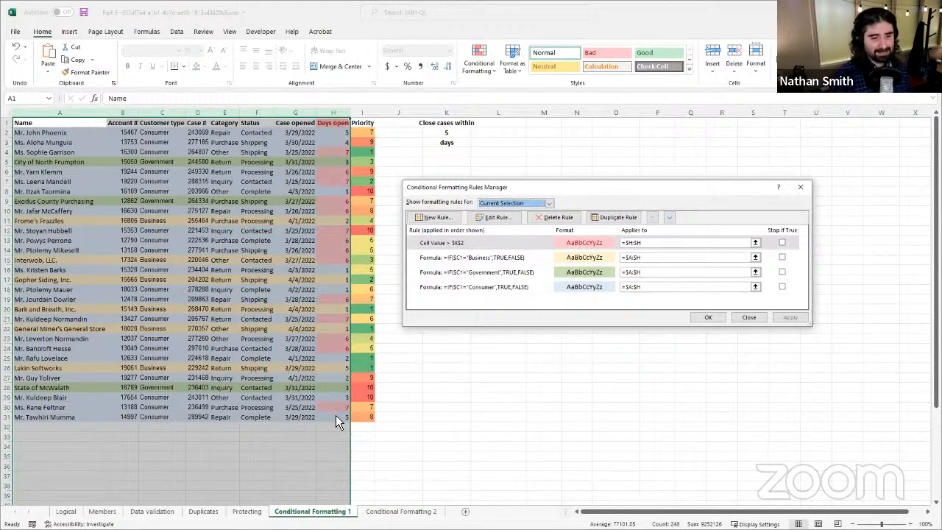
pyautogui.click(718, 320)
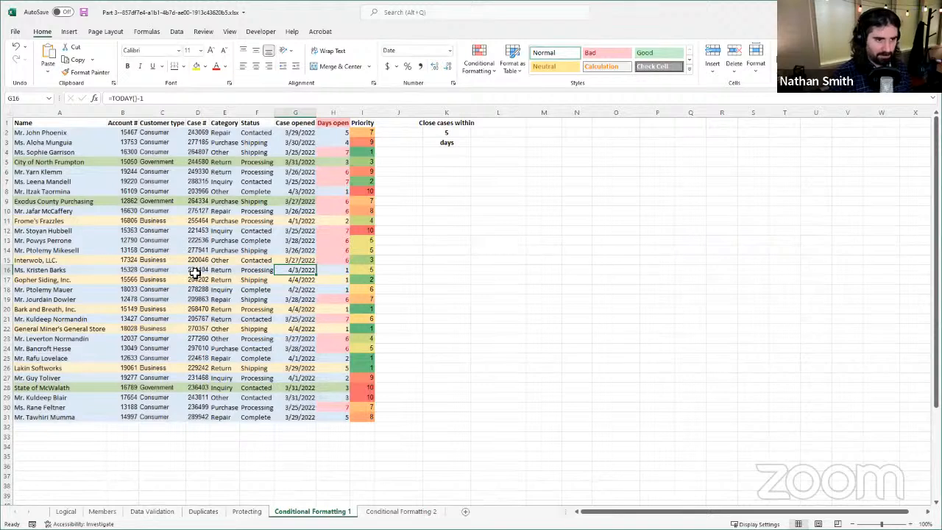
pyautogui.click(196, 271)
pyautogui.moveTo(279, 262); pyautogui.dragTo(333, 268)
pyautogui.click(129, 281)
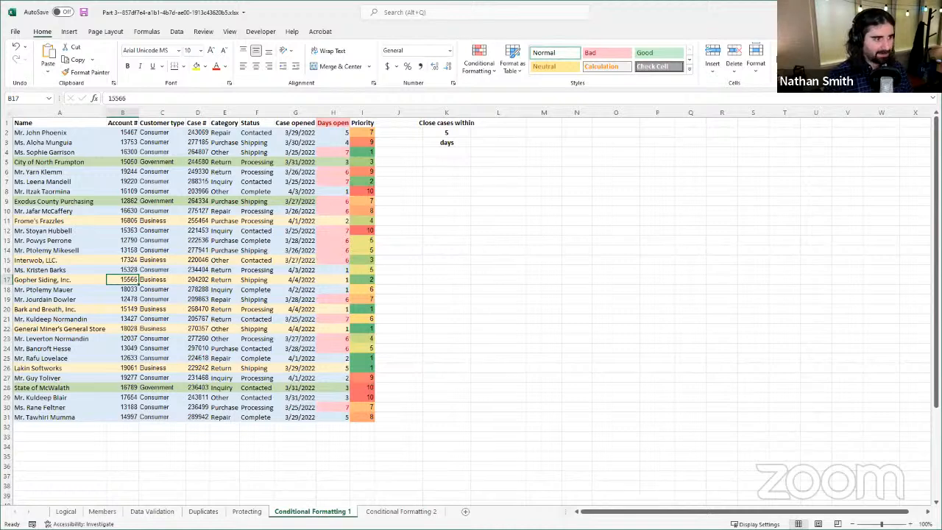
pyautogui.hotkey('alt', 'Tab')
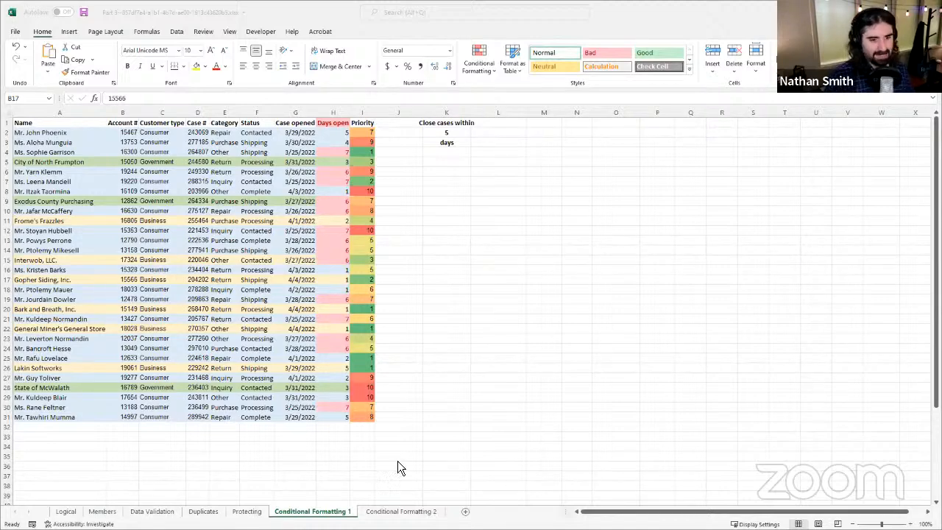
# Step: On the Conditional Formatting 2 sheet, create a new formula-based formatting rule for cells C2:I6
pyautogui.click(395, 513)
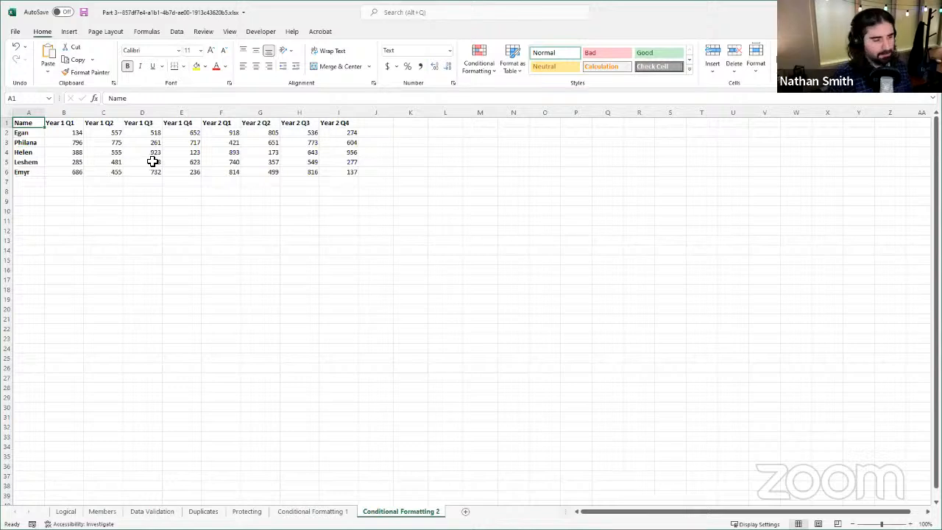
pyautogui.click(78, 141)
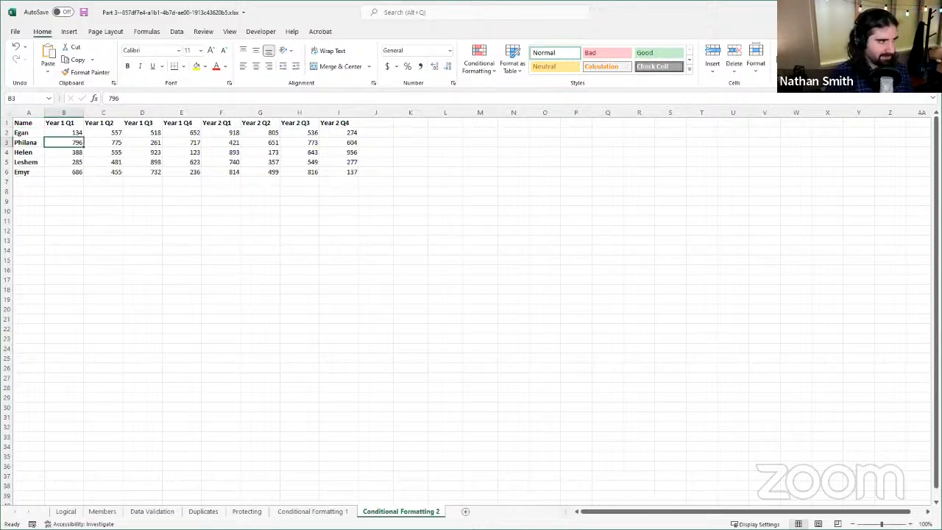
pyautogui.click(119, 133)
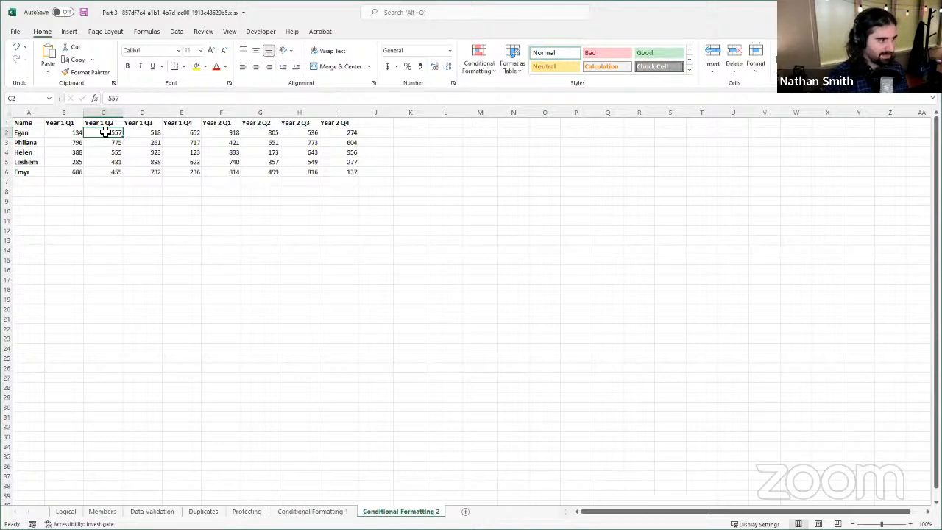
pyautogui.moveTo(107, 134); pyautogui.dragTo(353, 171)
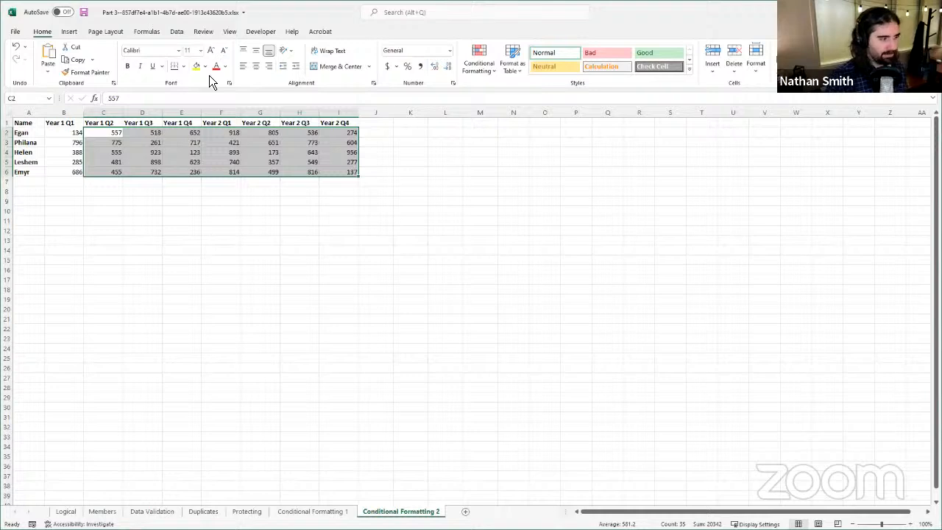
pyautogui.click(485, 60)
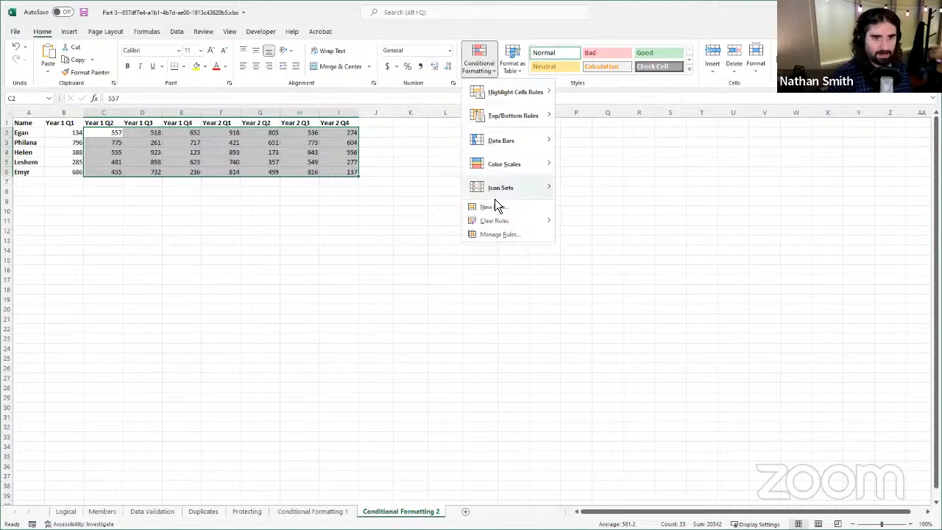
pyautogui.click(491, 240)
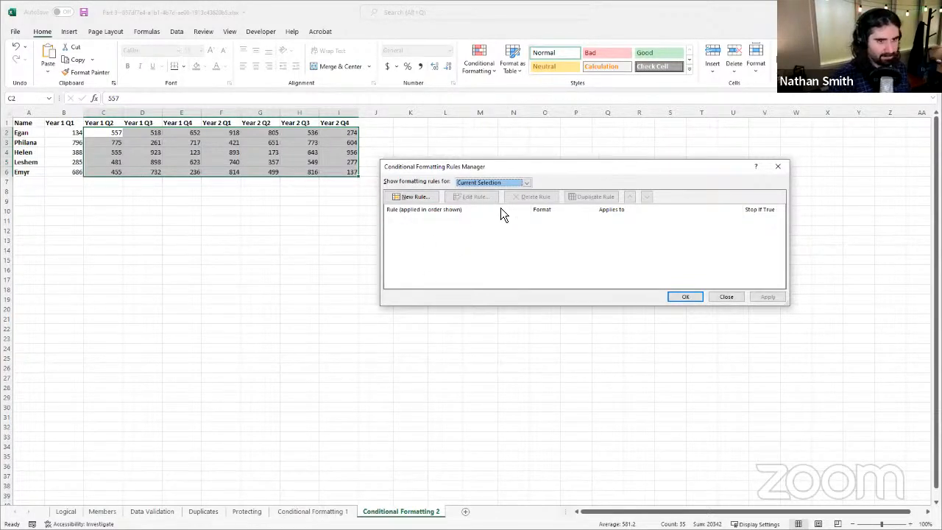
pyautogui.click(429, 199)
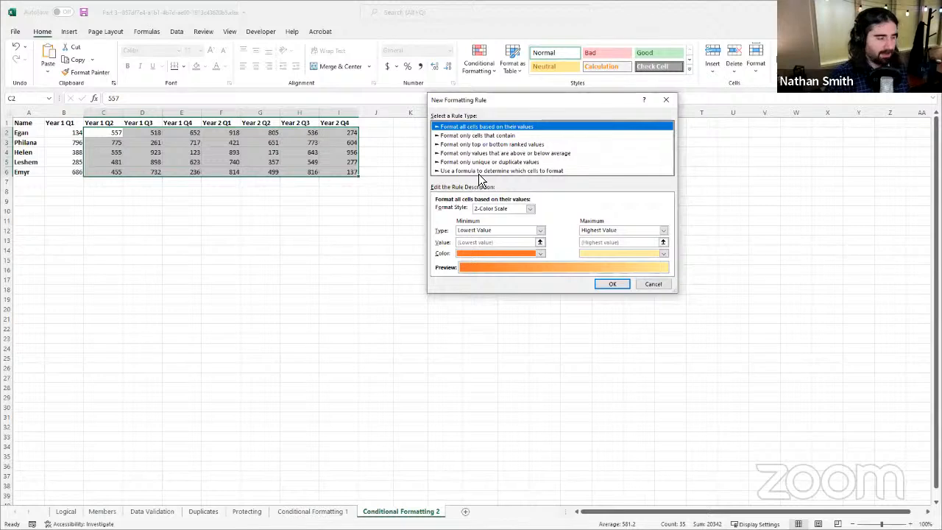
pyautogui.click(480, 172)
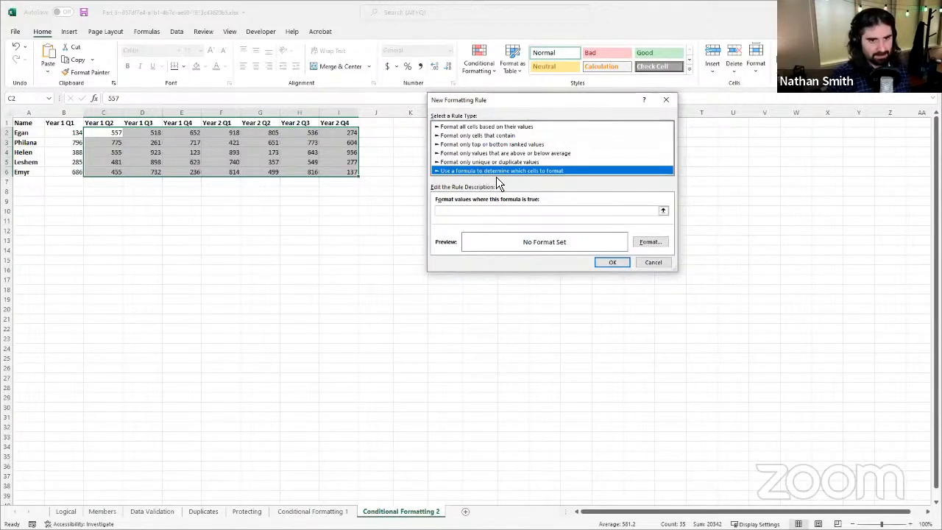
# Step: Enter =IF(C1<B1,TRUE,FALSE) as the new rule's formula
pyautogui.click(467, 210)
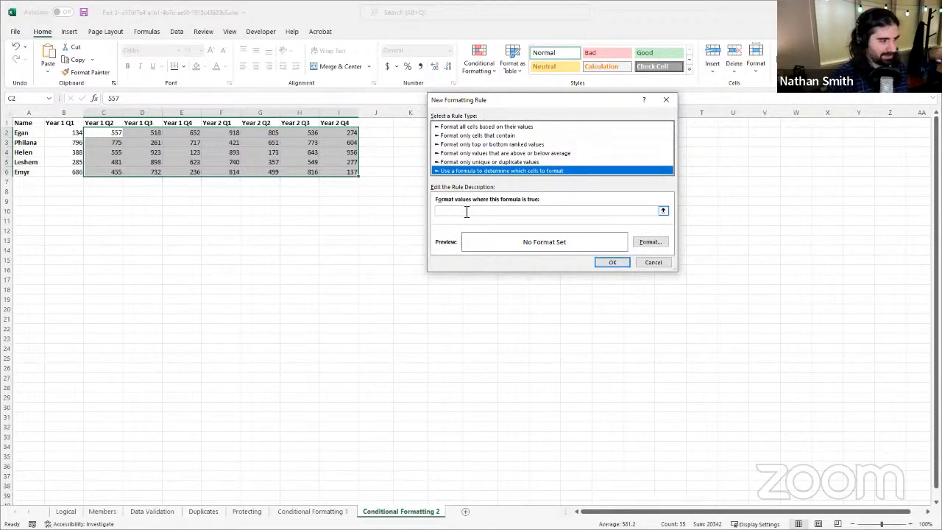
pyautogui.click(467, 212)
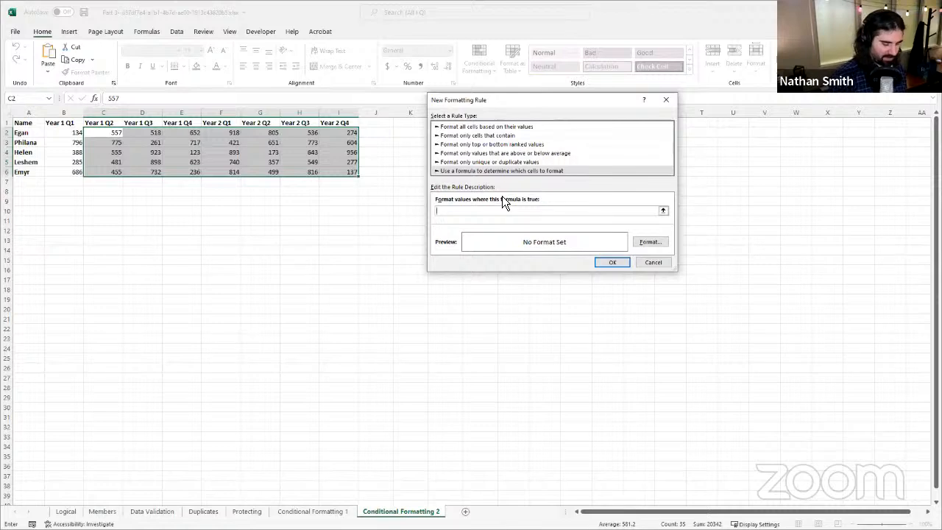
pyautogui.write('=')
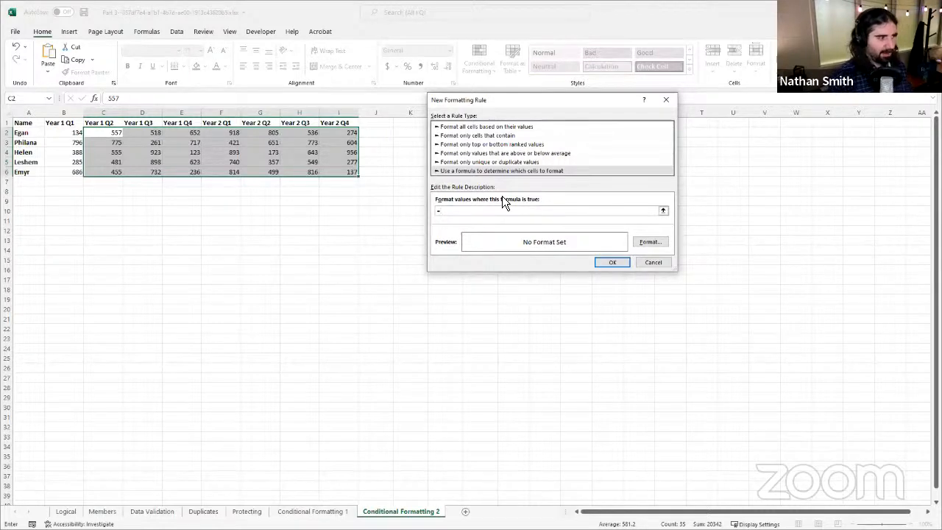
pyautogui.write('IF(C2')
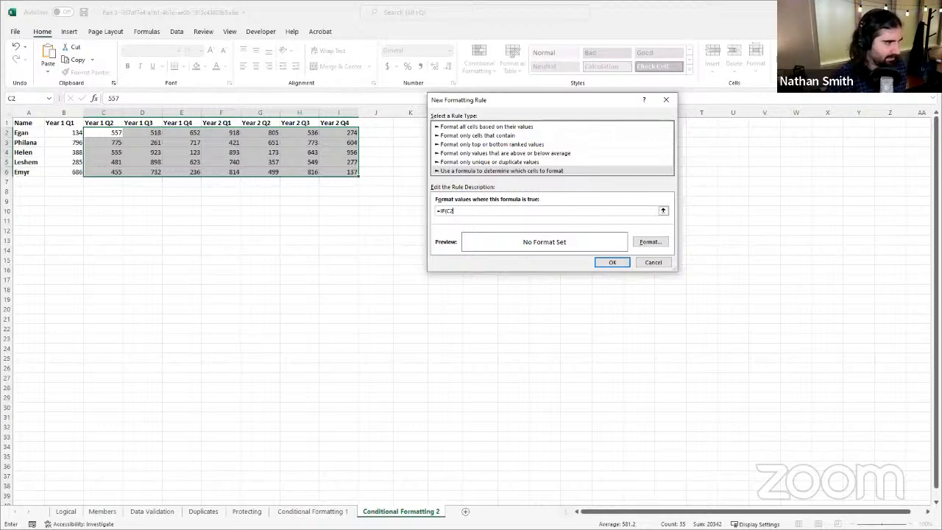
pyautogui.press('BackSpace')
pyautogui.press('BackSpace')
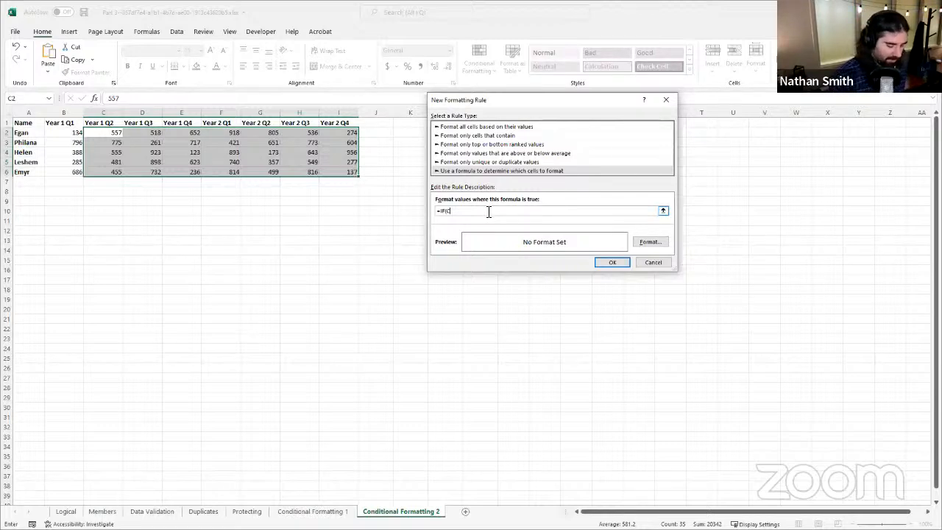
pyautogui.write('C')
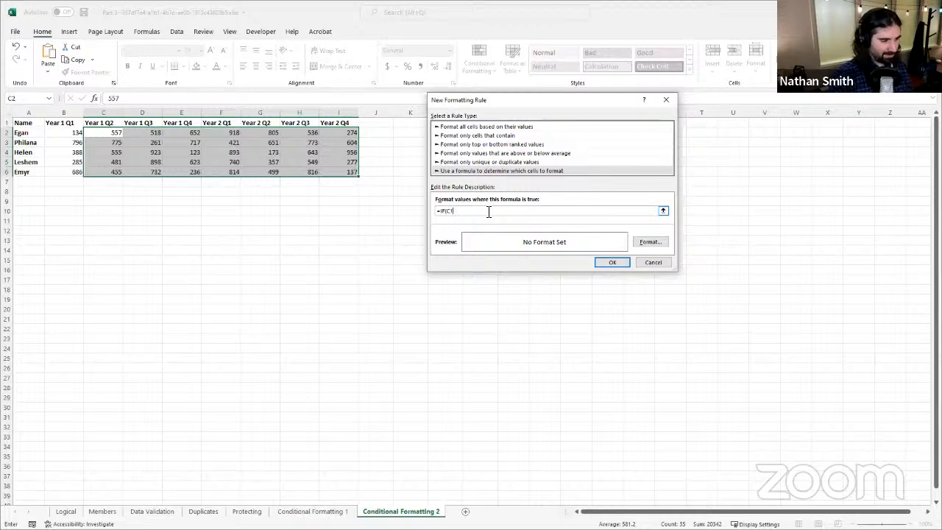
pyautogui.write('1')
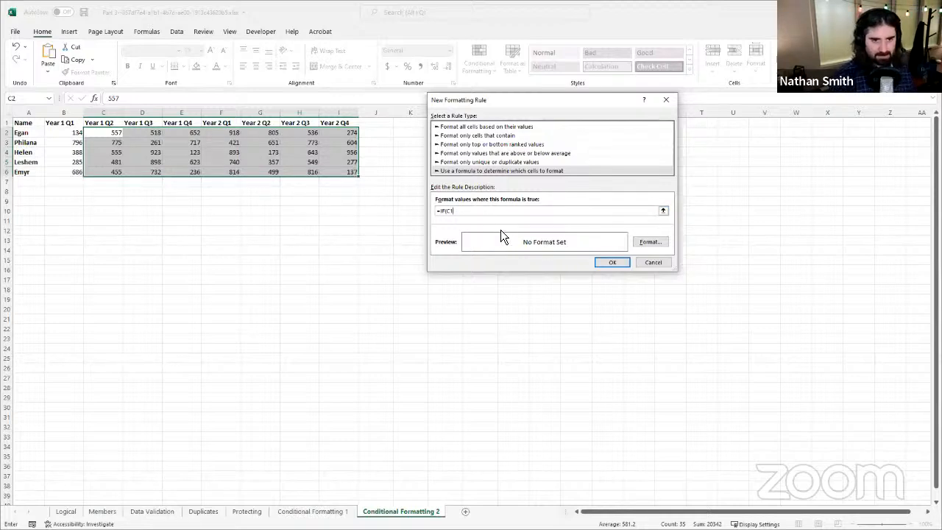
pyautogui.write('<')
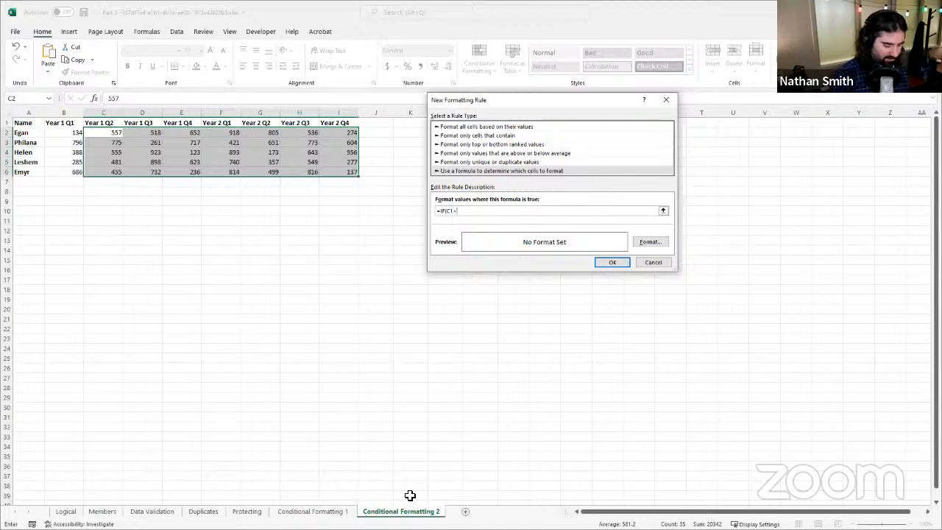
pyautogui.press('BackSpace')
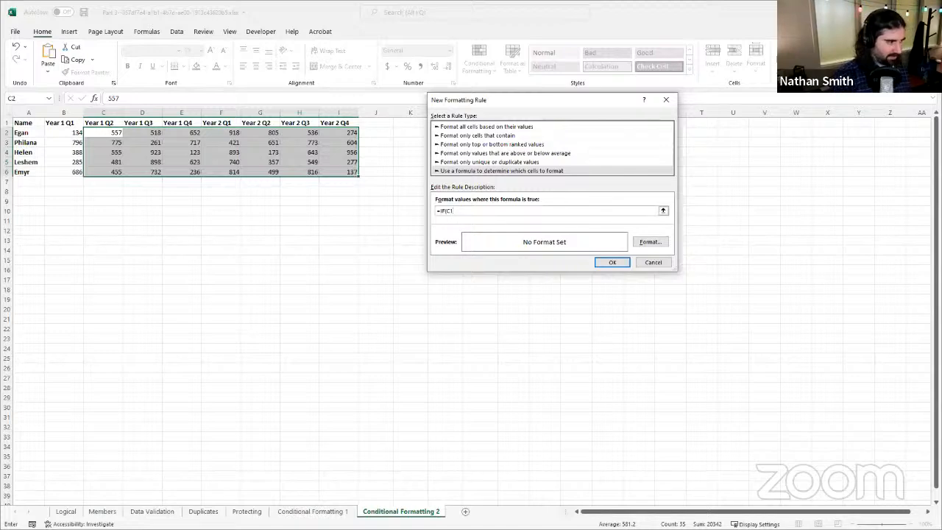
pyautogui.write('<B1,')
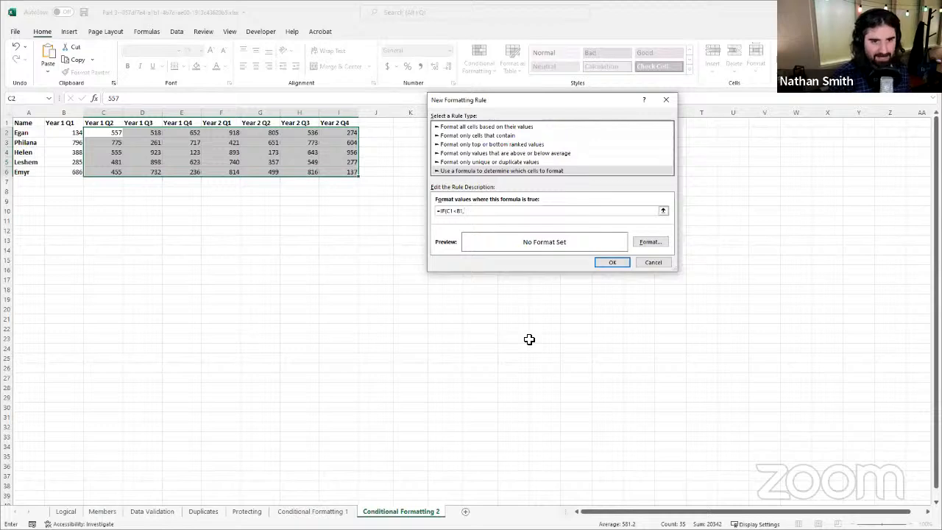
pyautogui.write('TRUE')
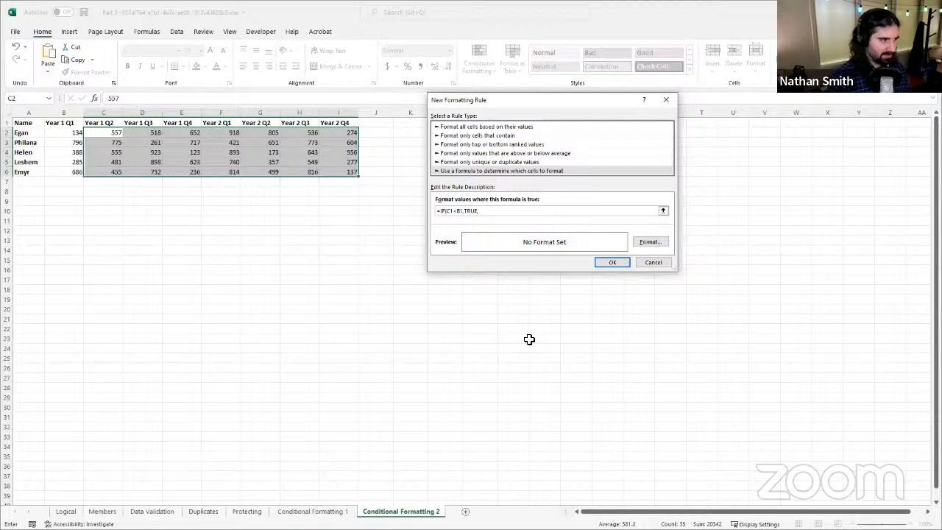
pyautogui.write(',FALSE')
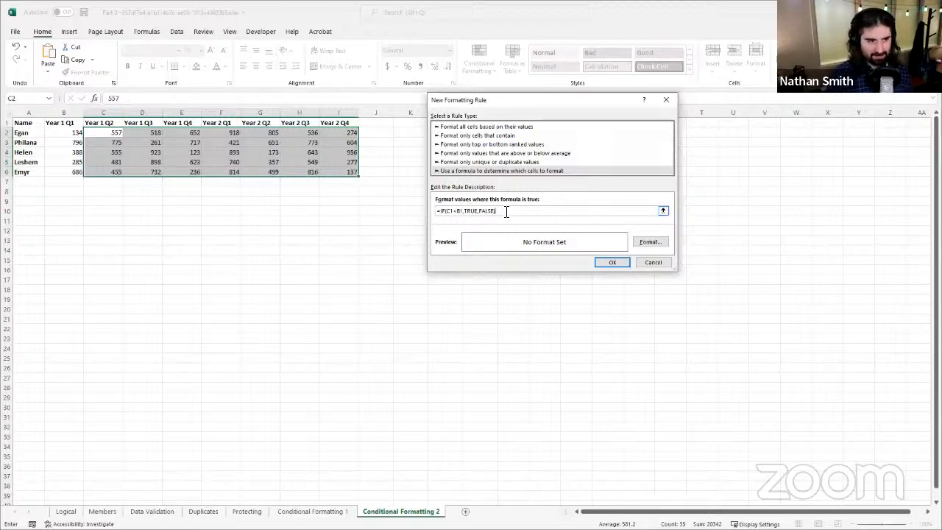
# Step: Give the new rule a custom light red fill (#FF6D6D), save it and apply it to cells C2:I6
pyautogui.click(650, 242)
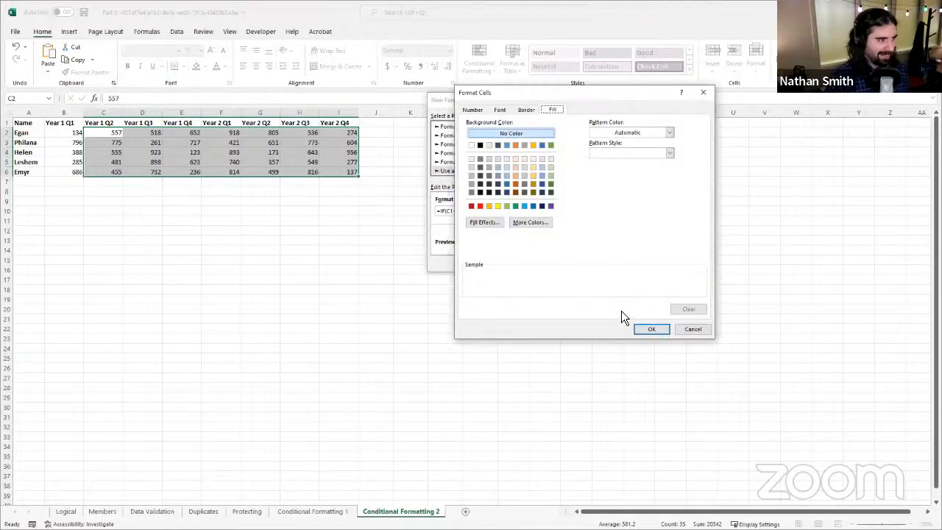
pyautogui.click(481, 207)
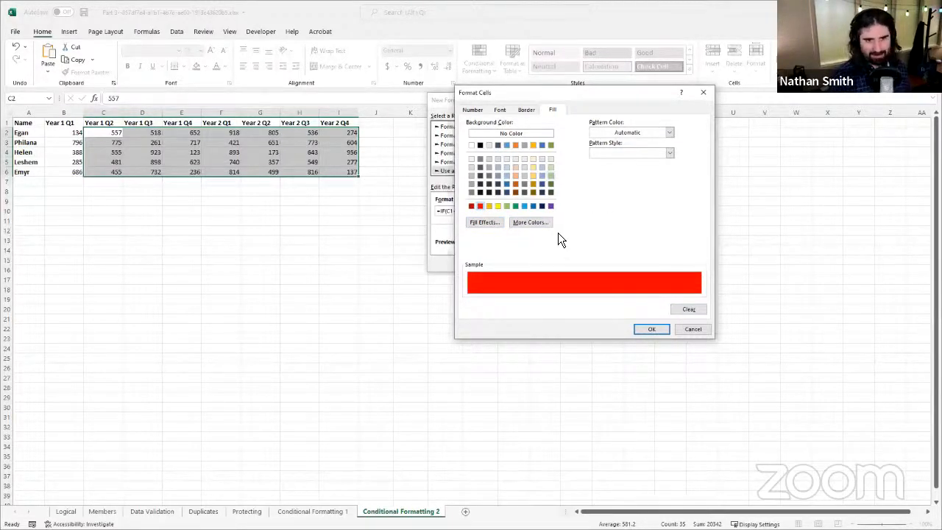
pyautogui.click(541, 222)
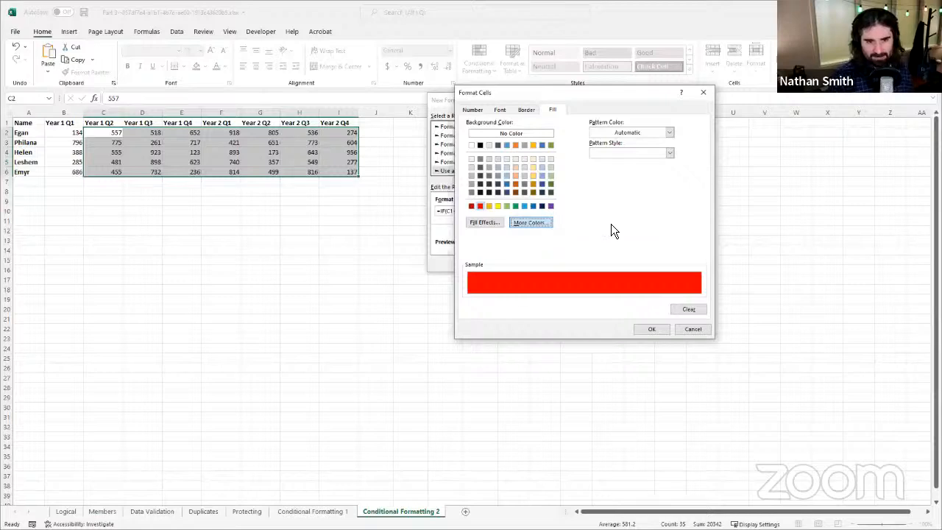
pyautogui.click(553, 149)
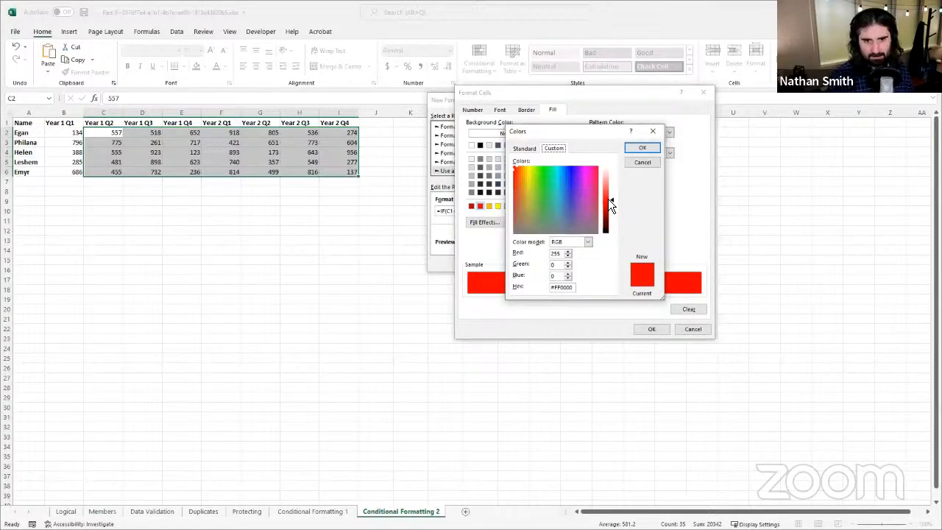
pyautogui.moveTo(614, 201); pyautogui.dragTo(614, 187)
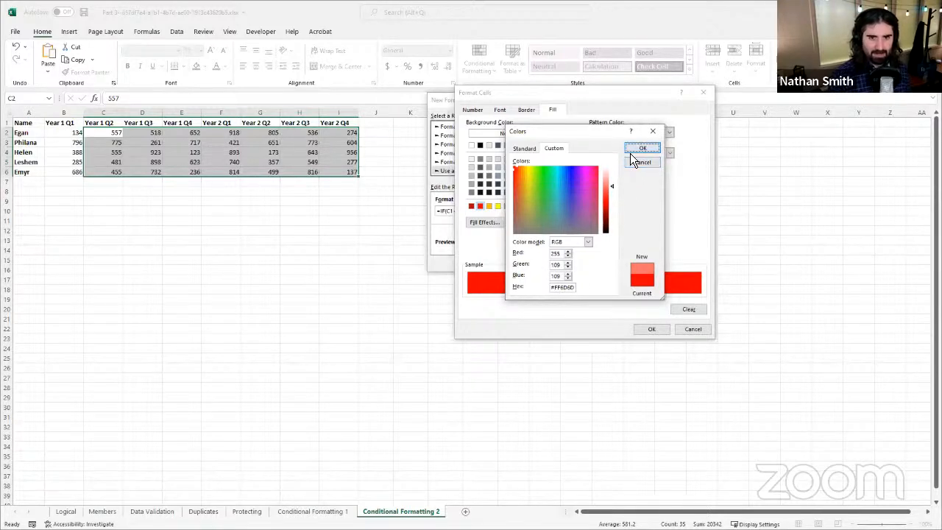
pyautogui.click(630, 154)
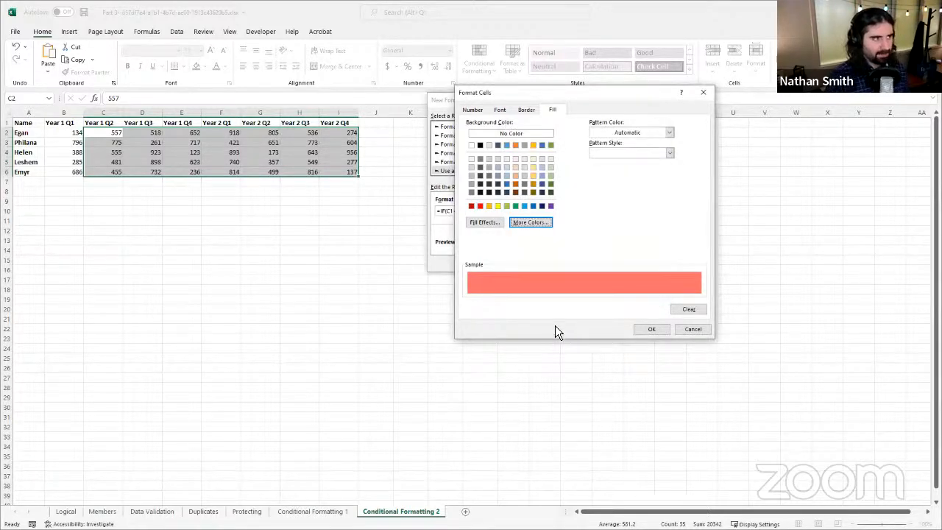
pyautogui.click(661, 328)
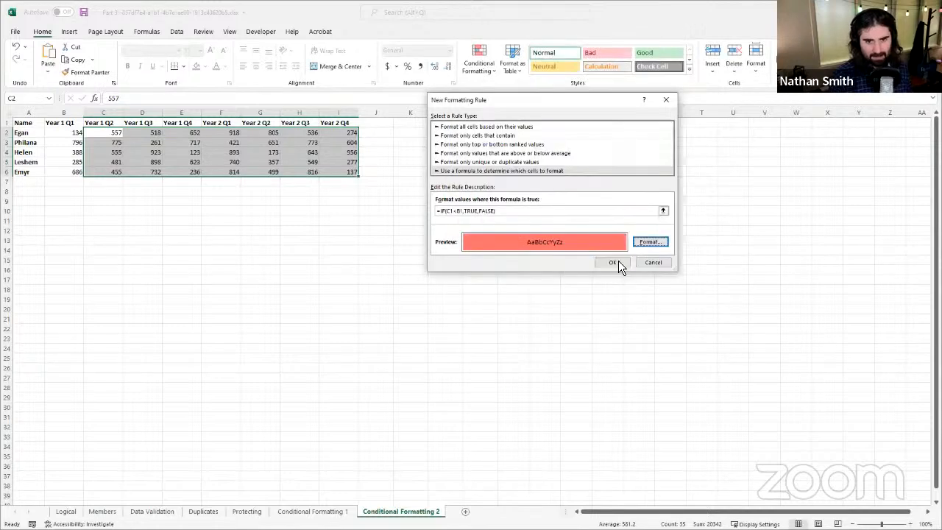
pyautogui.click(611, 266)
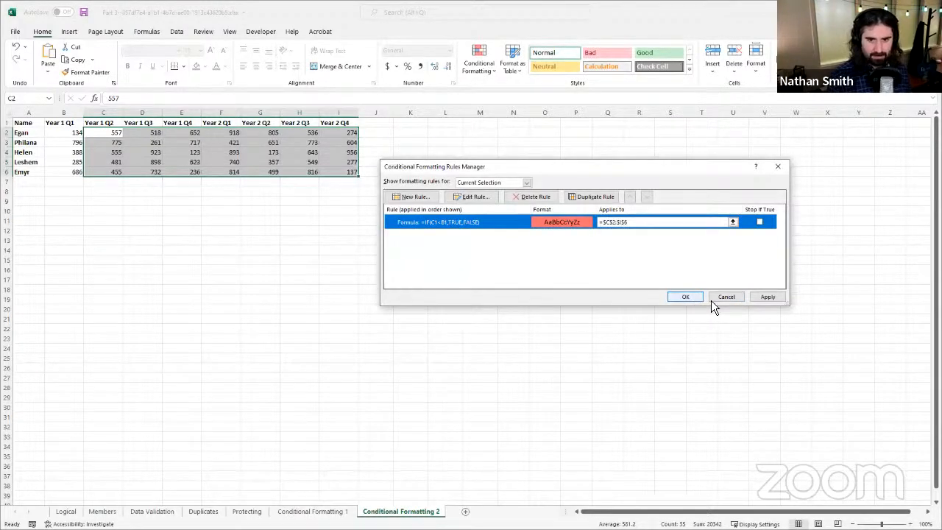
pyautogui.click(779, 298)
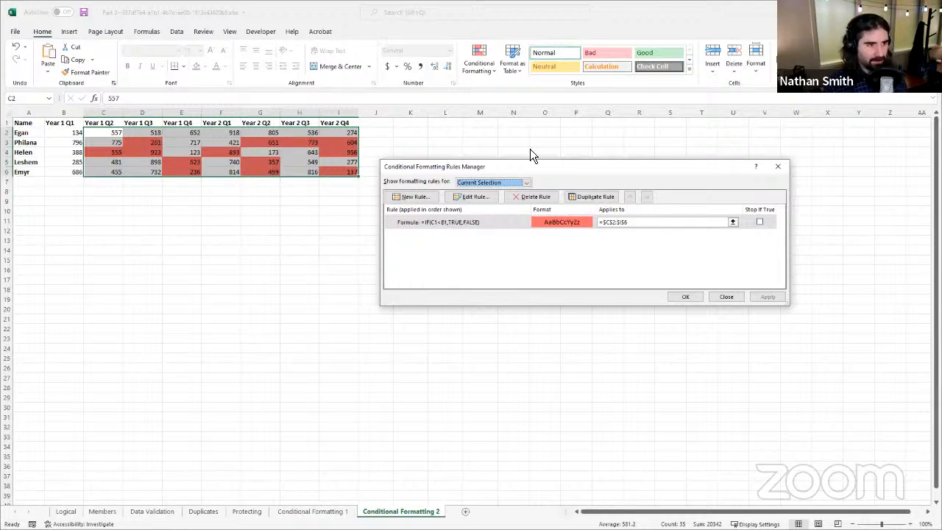
# Step: Edit the rule's formula to =IF(C2<B2,TRUE,FALSE) so its references start on row 2
pyautogui.click(612, 221)
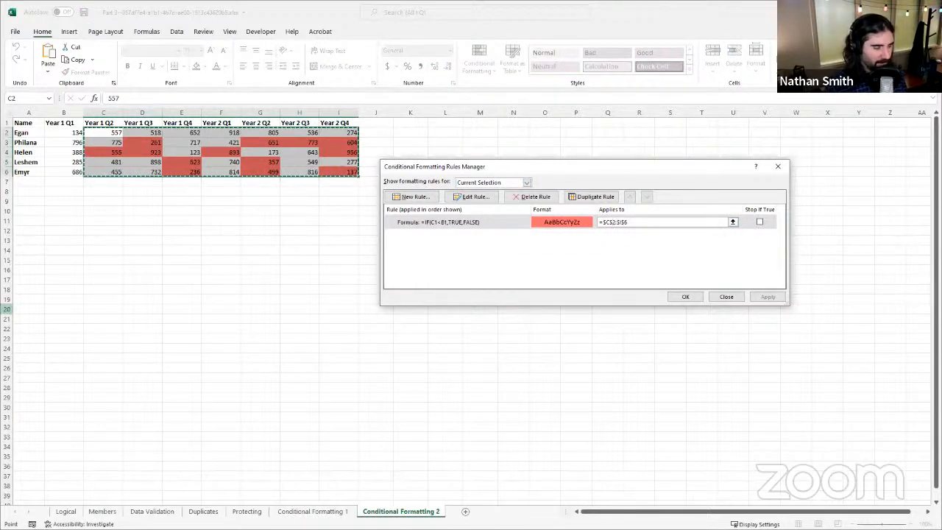
pyautogui.click(439, 223)
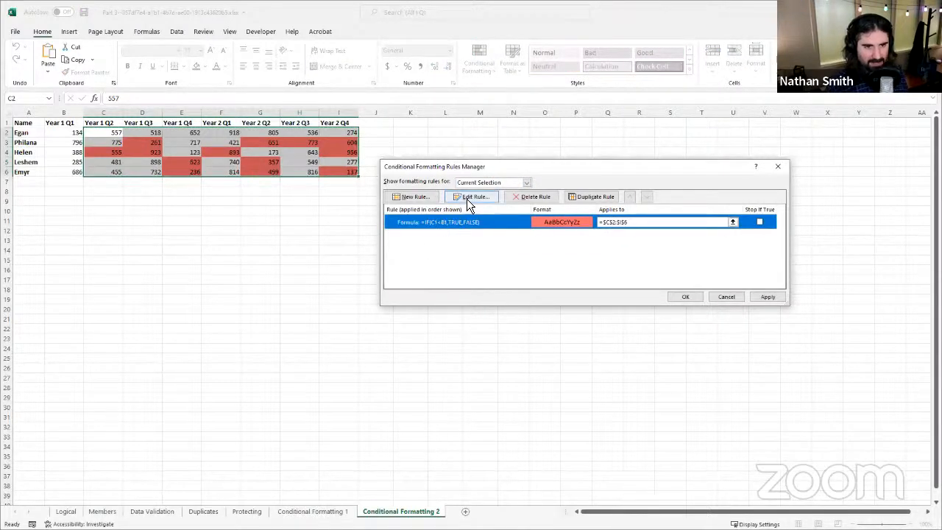
pyautogui.click(467, 199)
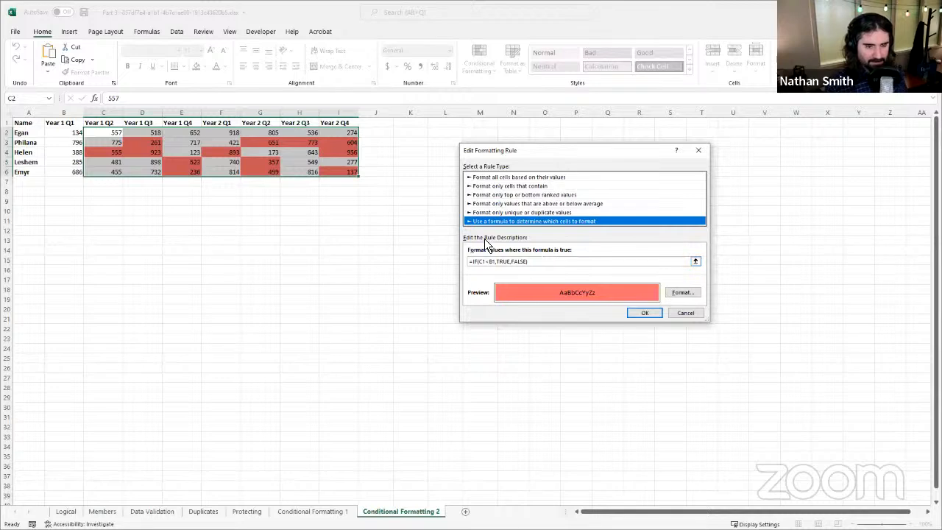
pyautogui.click(484, 261)
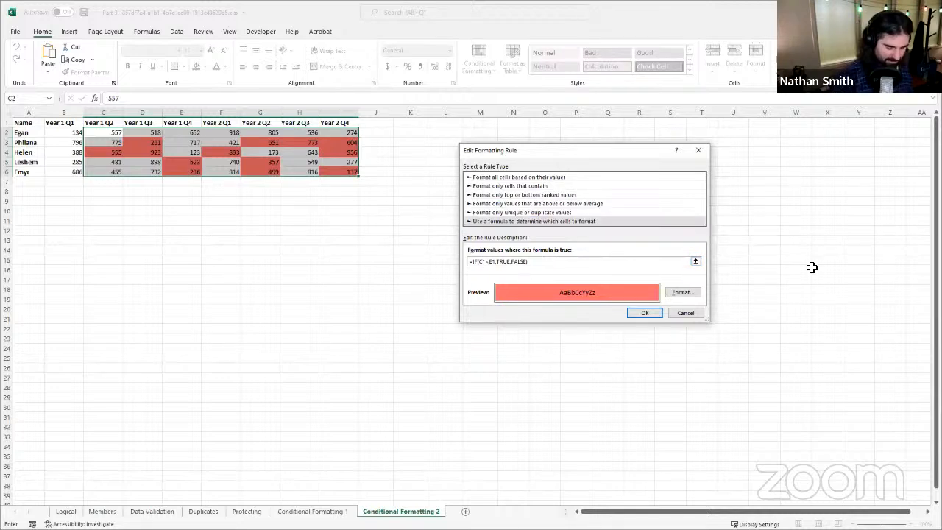
pyautogui.press('Delete')
pyautogui.write('2')
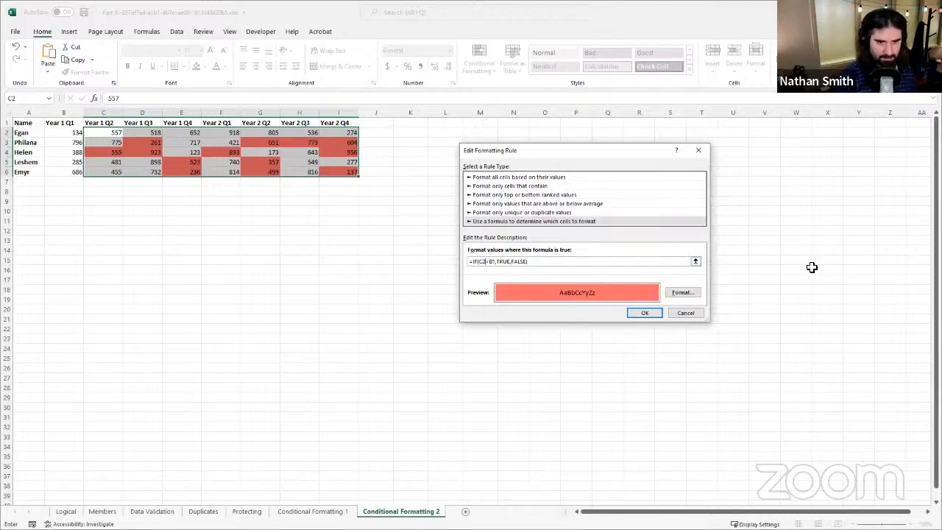
pyautogui.click(497, 262)
pyautogui.press('BackSpace')
pyautogui.write('2')
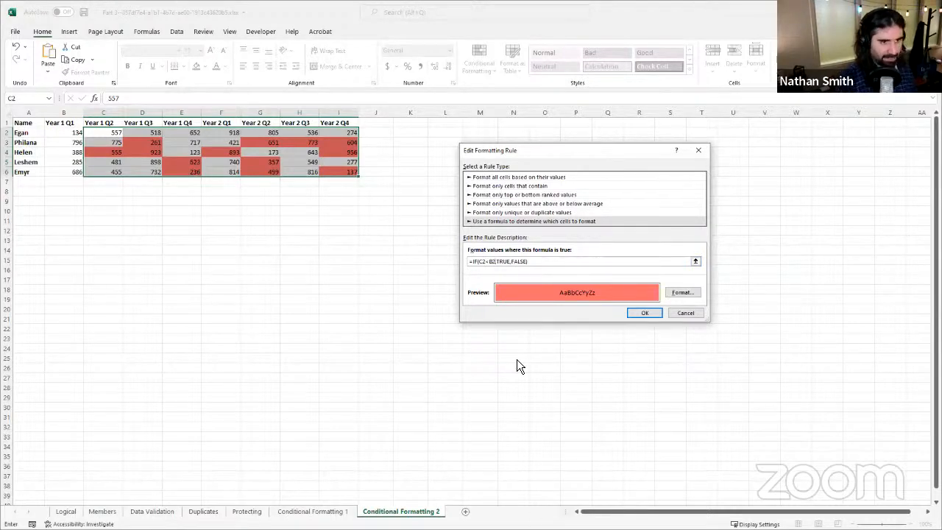
pyautogui.click(642, 312)
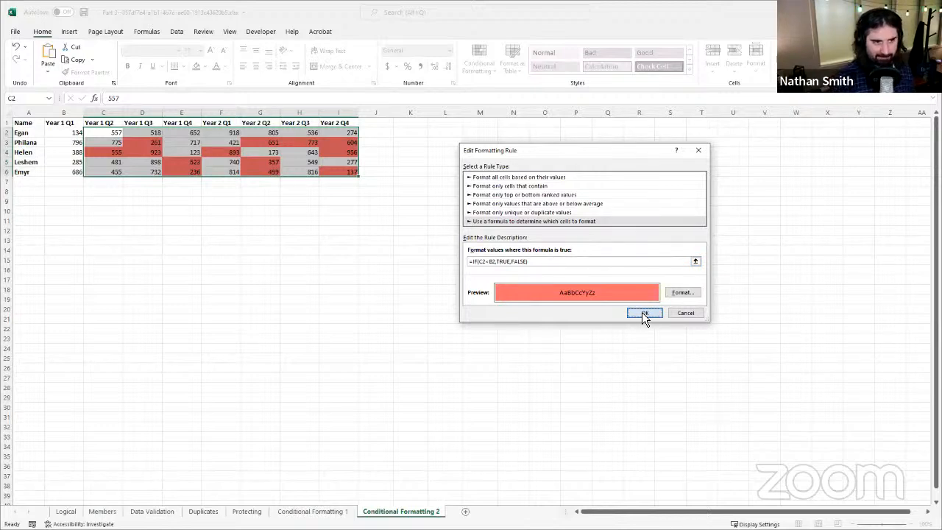
pyautogui.click(644, 313)
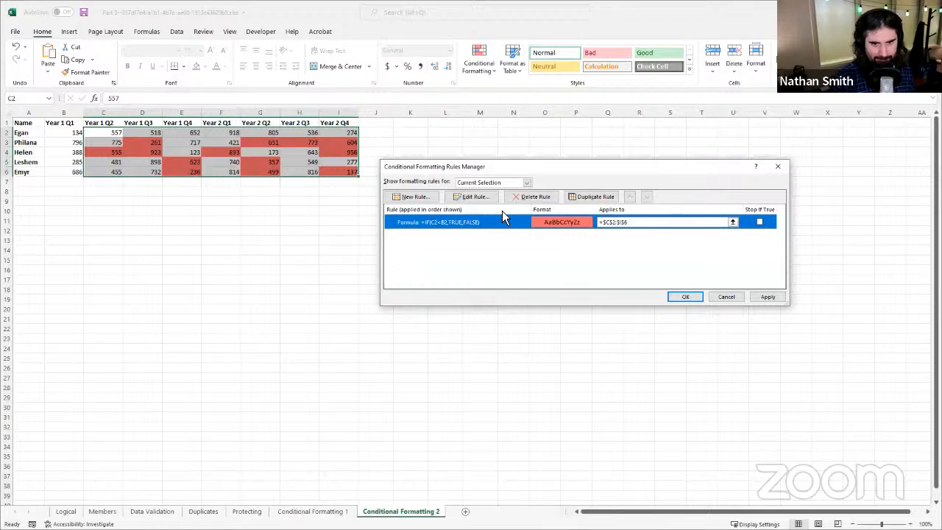
# Step: Apply the edited rule, close the rules manager and select cell C2
pyautogui.click(759, 302)
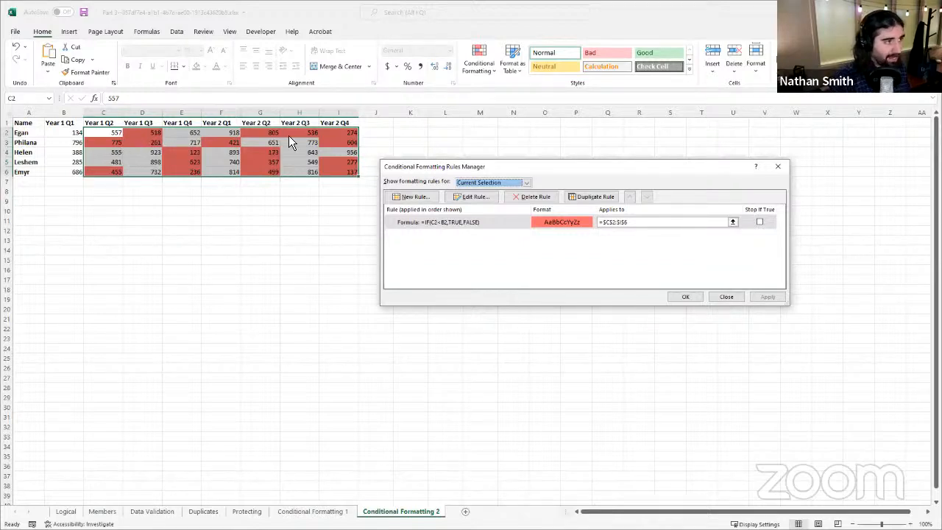
pyautogui.click(684, 297)
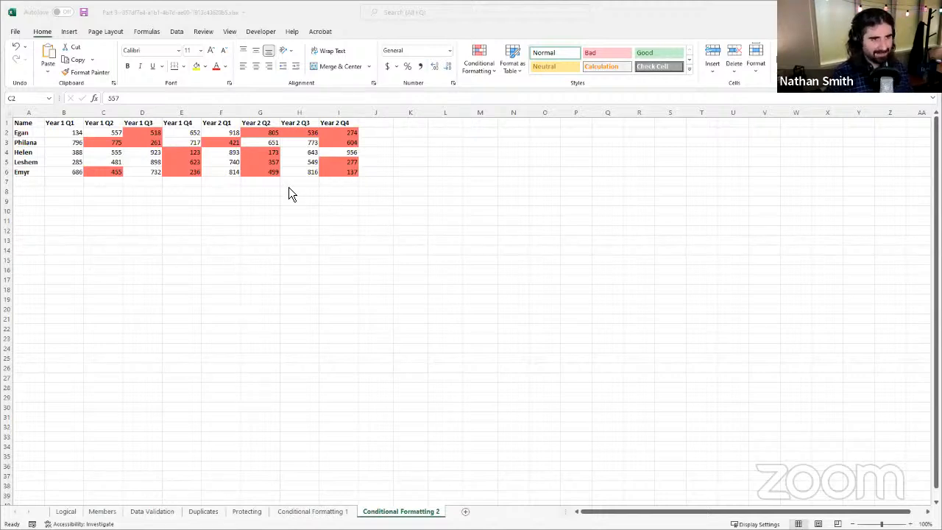
pyautogui.click(358, 313)
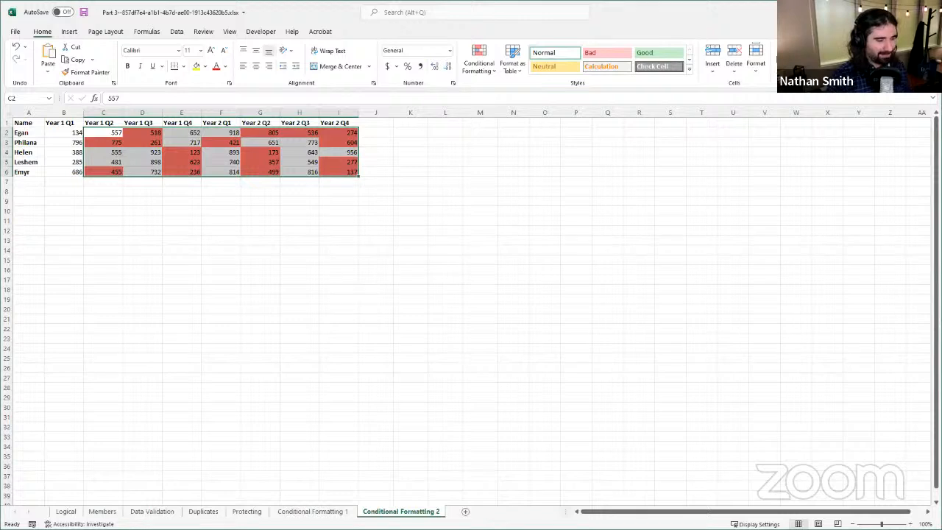
pyautogui.click(103, 132)
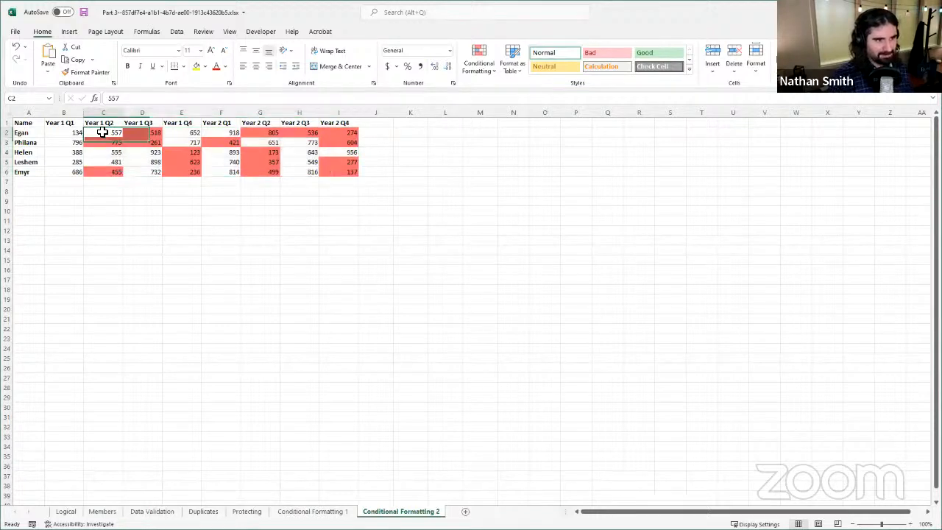